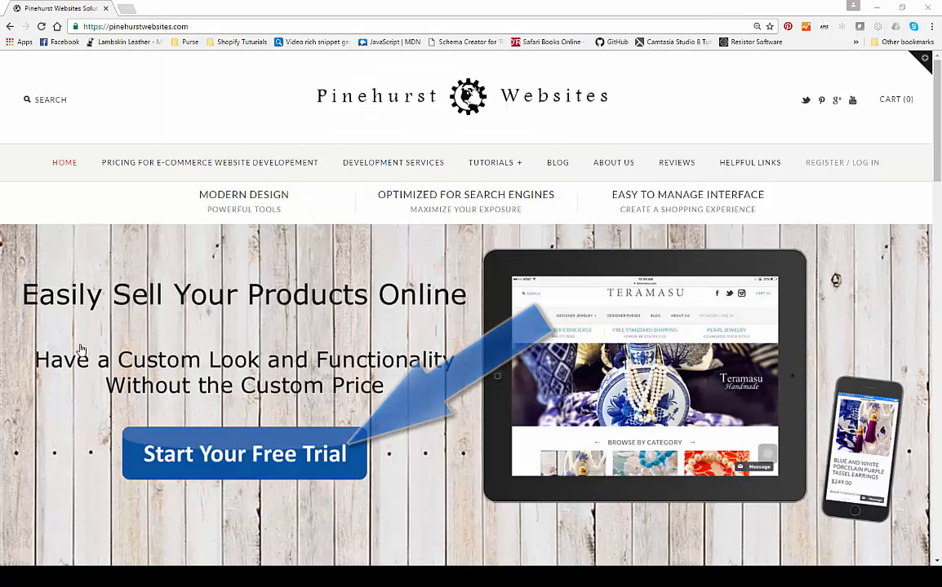
# - Open the Shopify free-trial sign-up form from the Pinehurst Websites page and select the text in the store name field
pyautogui.click(224, 451)
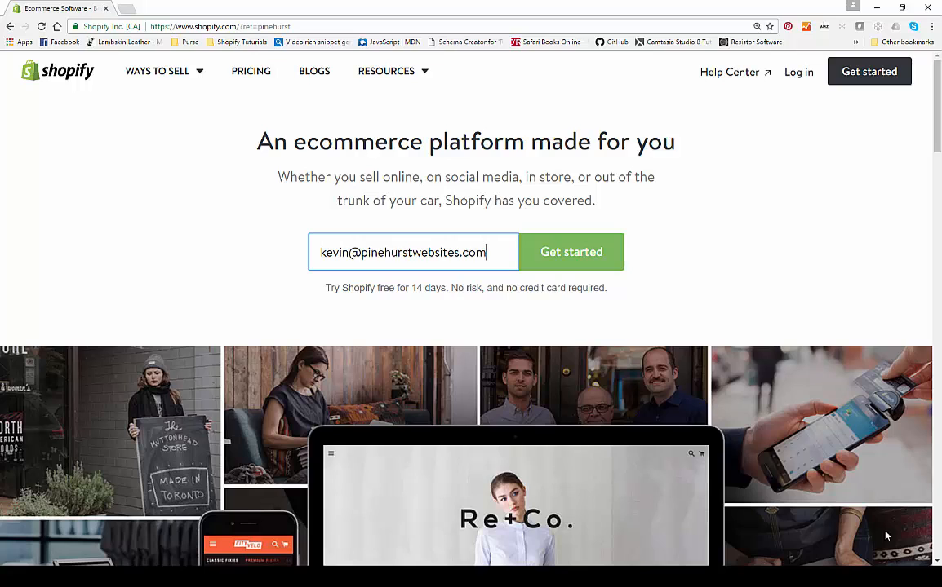
pyautogui.click(557, 257)
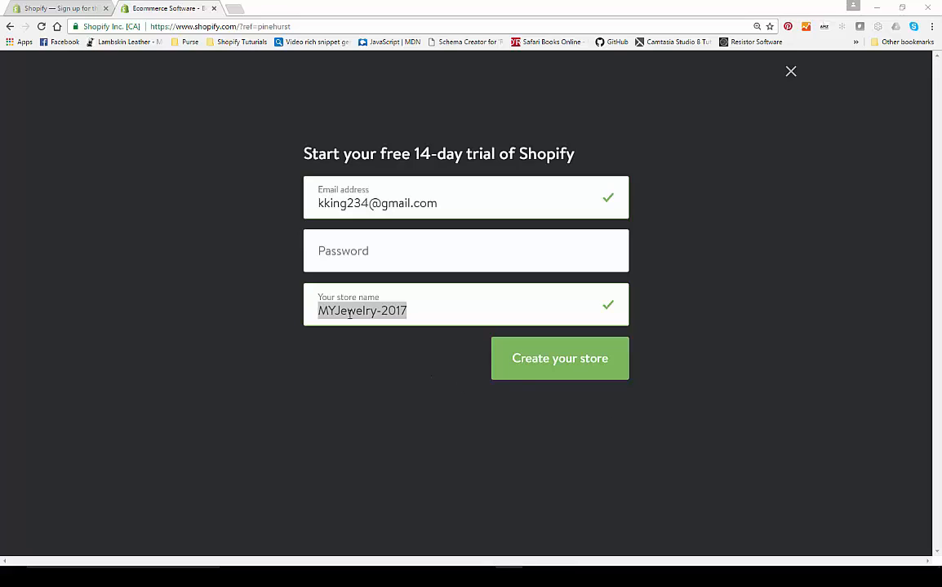
pyautogui.click(318, 311)
pyautogui.moveTo(318, 311); pyautogui.dragTo(429, 315)
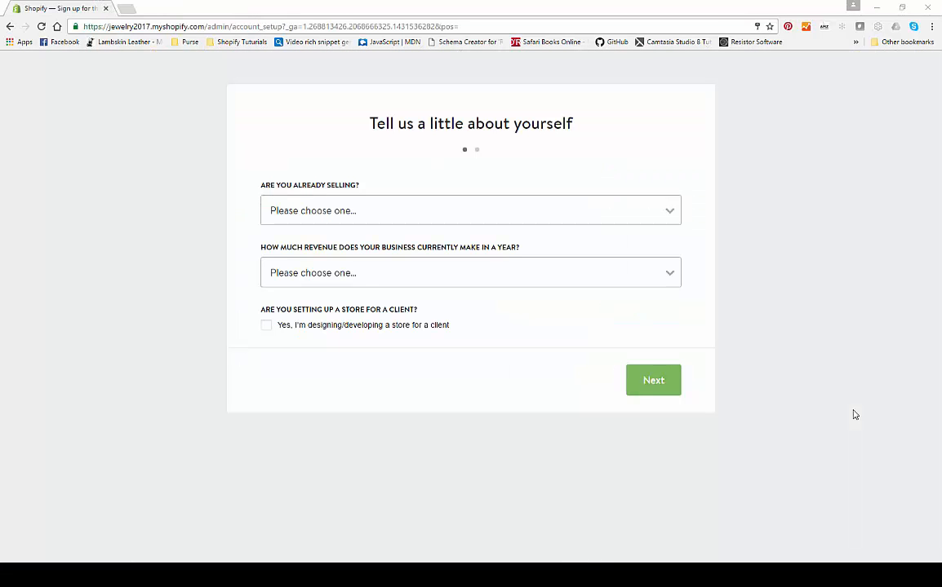
# - Continue past the questions about current selling and revenue, and go through the store owner's address form
pyautogui.click(654, 390)
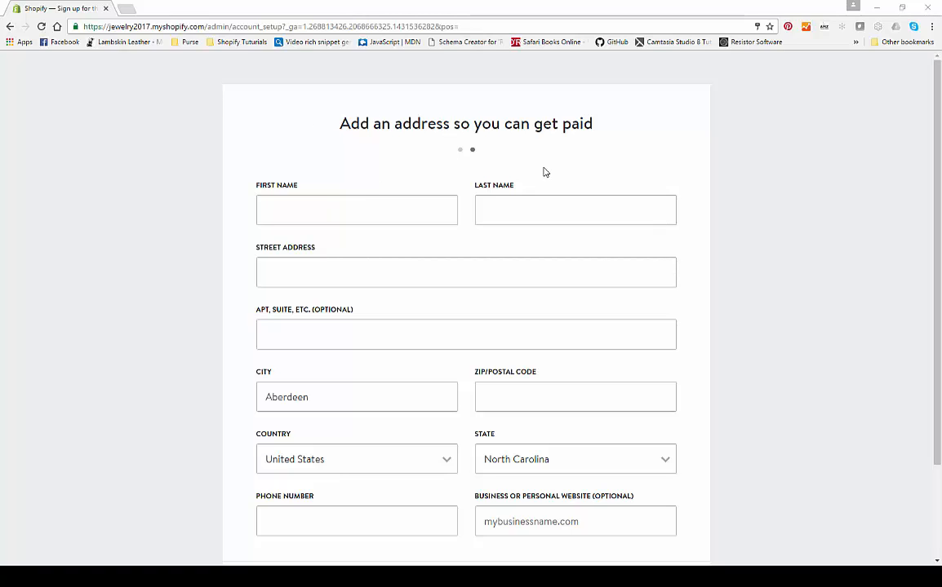
pyautogui.scroll(-2, 545, 172)
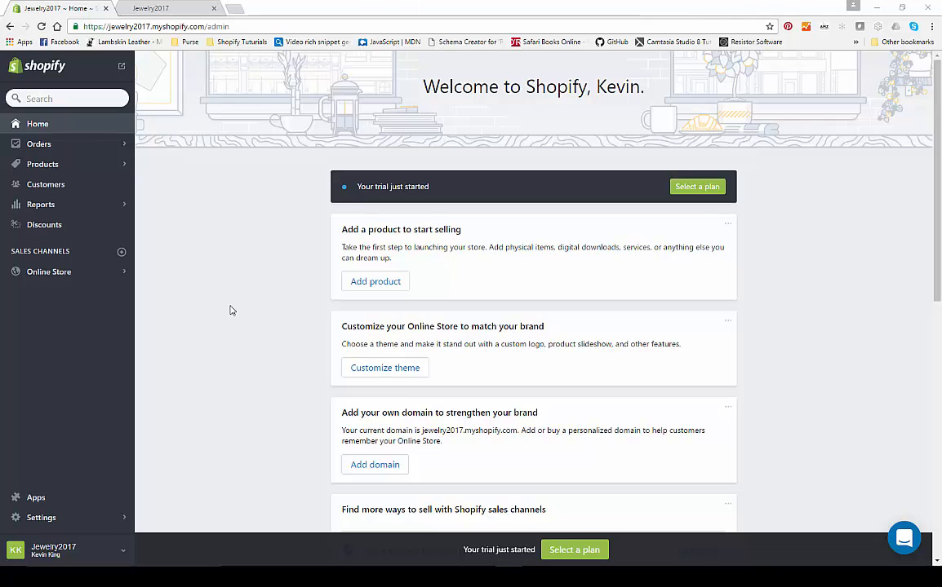
# - Review the setup suggestions on the admin Home page, from adding a product to bookmarking the store
pyautogui.click(45, 127)
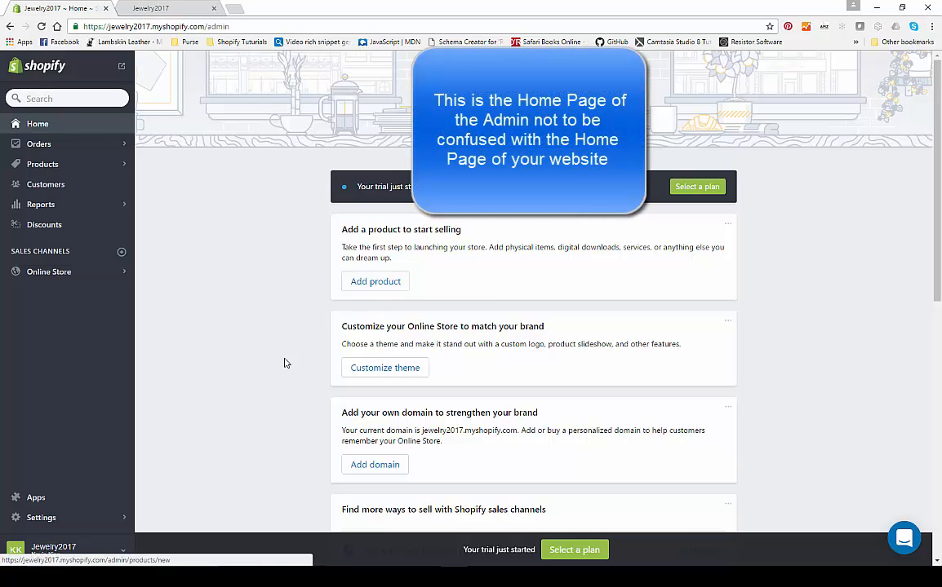
pyautogui.scroll(-1, 301, 376)
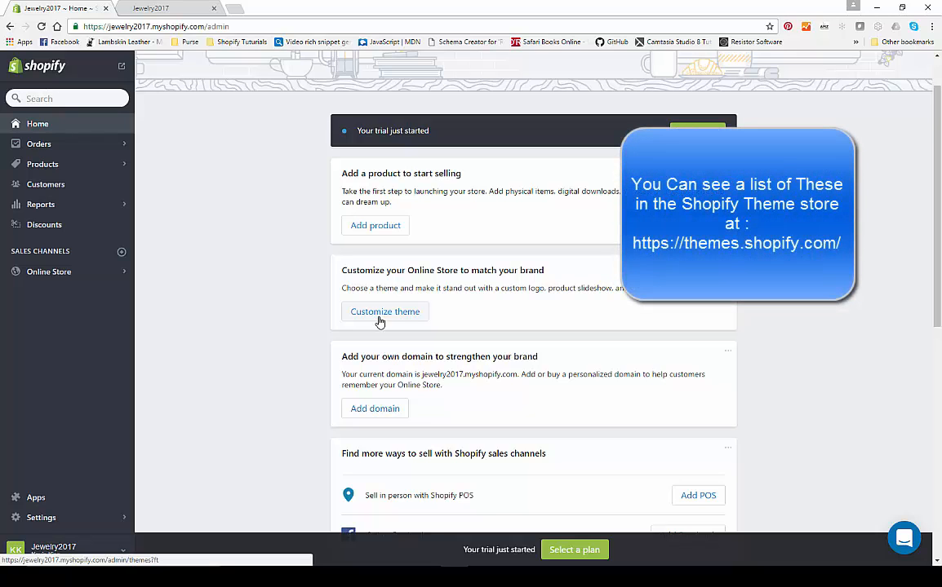
pyautogui.scroll(-1, 379, 322)
pyautogui.scroll(-1, 380, 323)
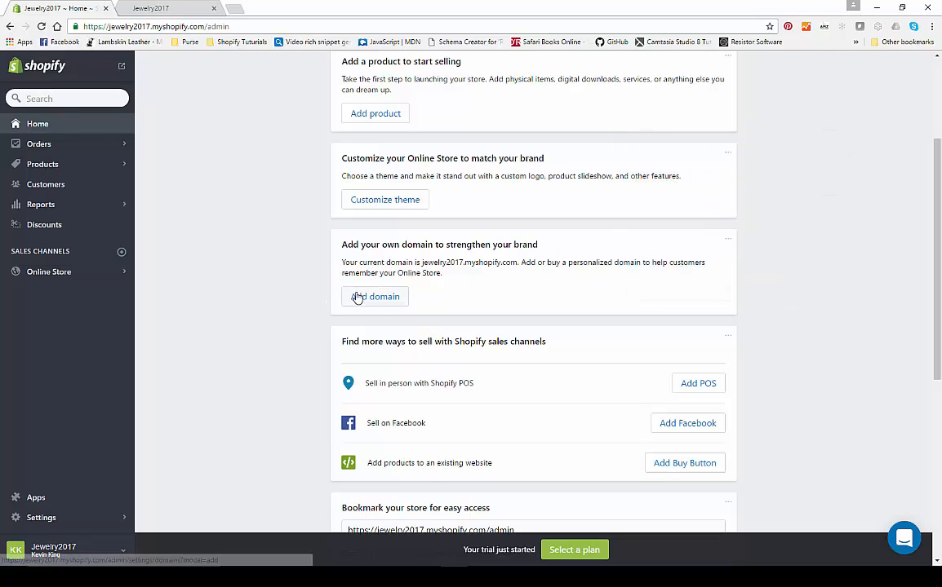
pyautogui.scroll(-3, 315, 306)
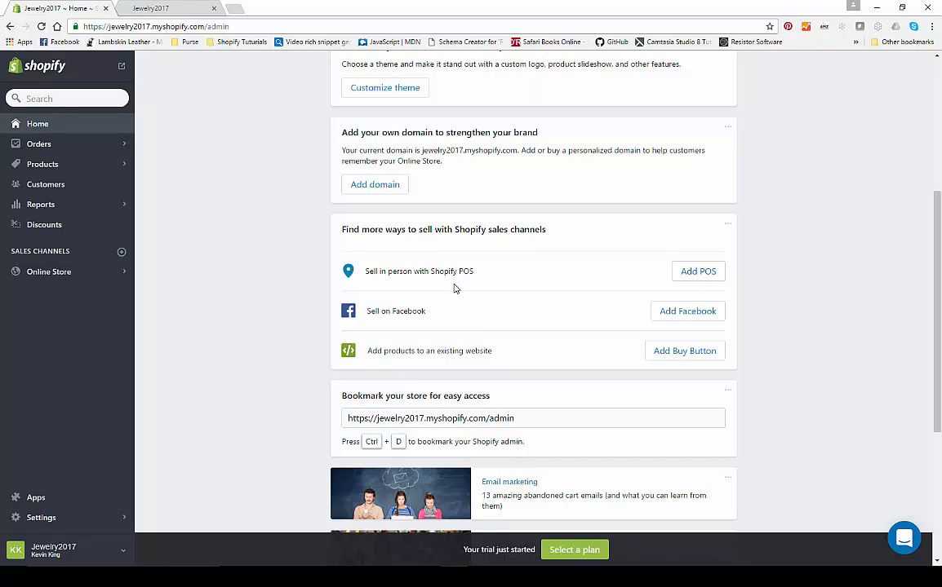
pyautogui.scroll(-5, 455, 288)
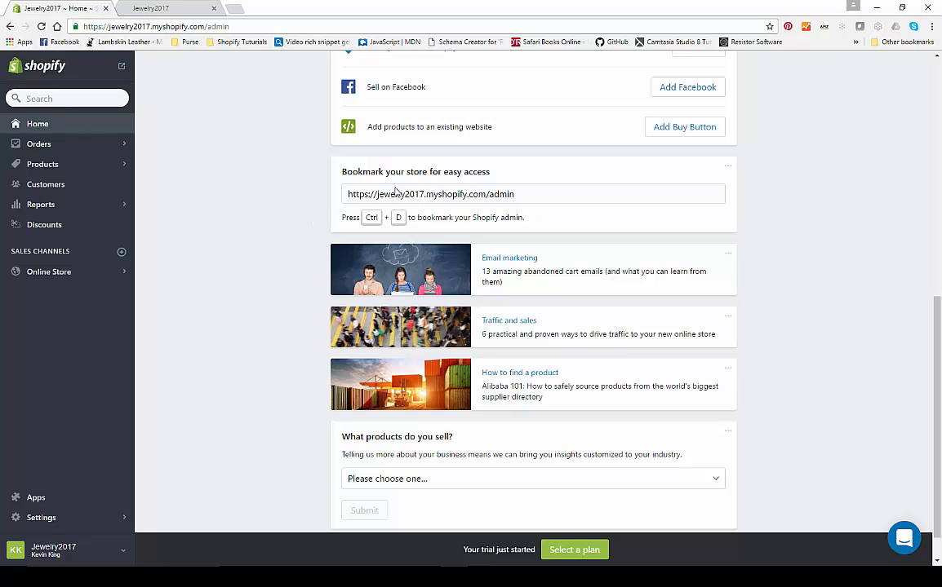
pyautogui.click(514, 195)
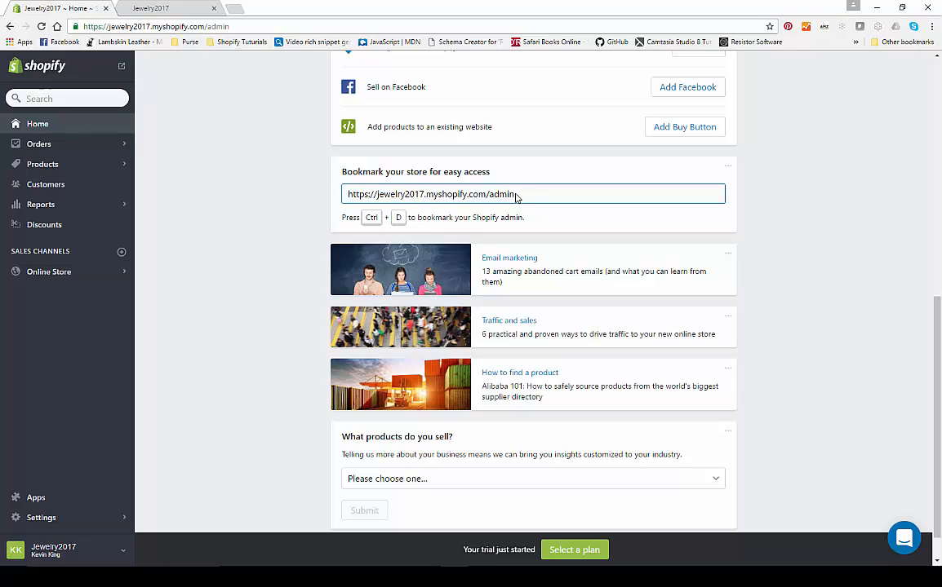
pyautogui.click(377, 199)
pyautogui.moveTo(376, 196); pyautogui.dragTo(486, 194)
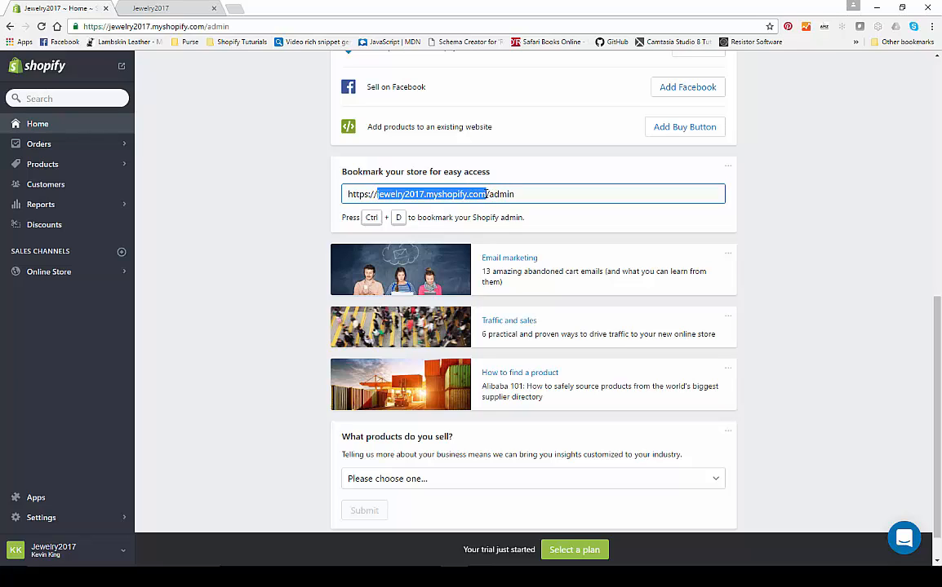
pyautogui.click(490, 198)
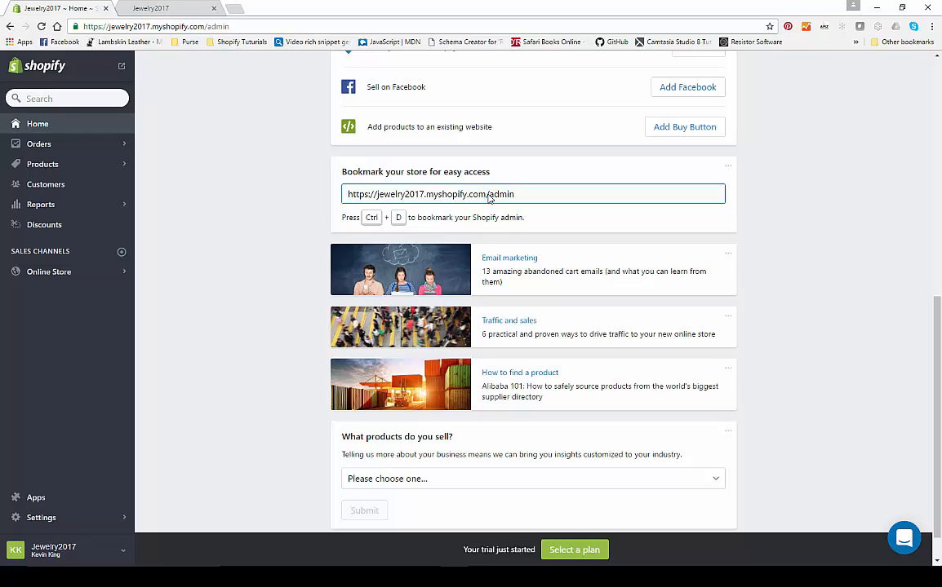
pyautogui.moveTo(489, 198); pyautogui.dragTo(338, 194)
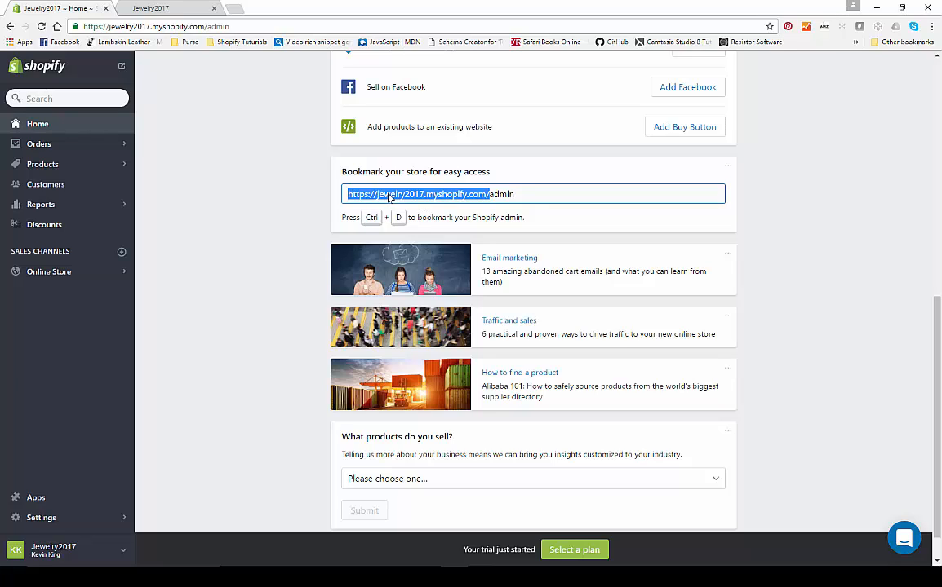
# - Open the live storefront and look over its home page, including the featured collection and image sections
pyautogui.click(121, 68)
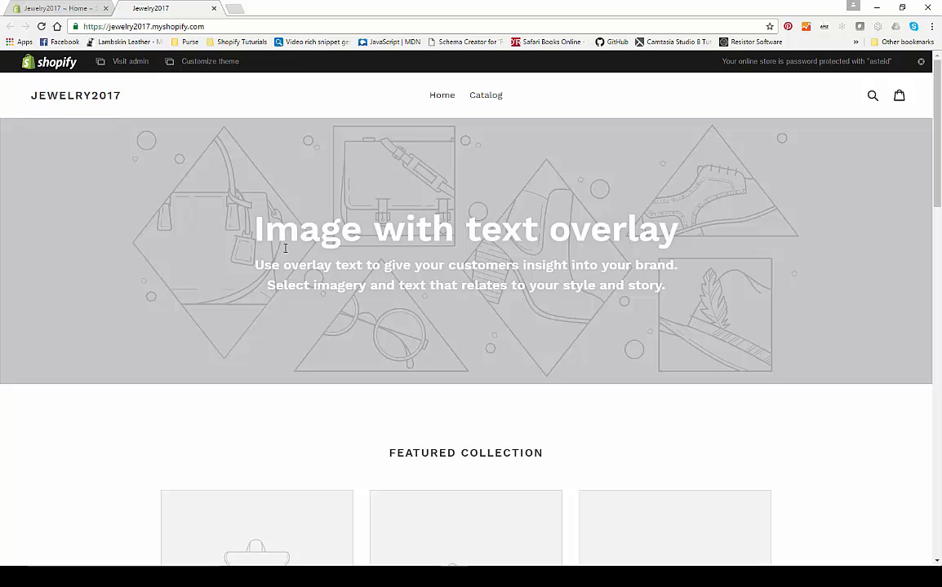
pyautogui.scroll(-4, 284, 249)
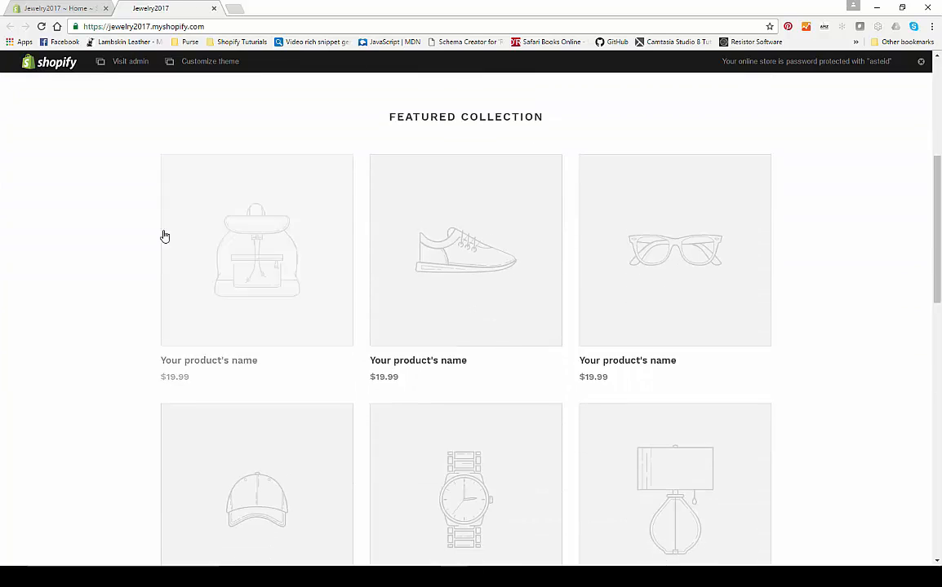
pyautogui.scroll(-8, 235, 306)
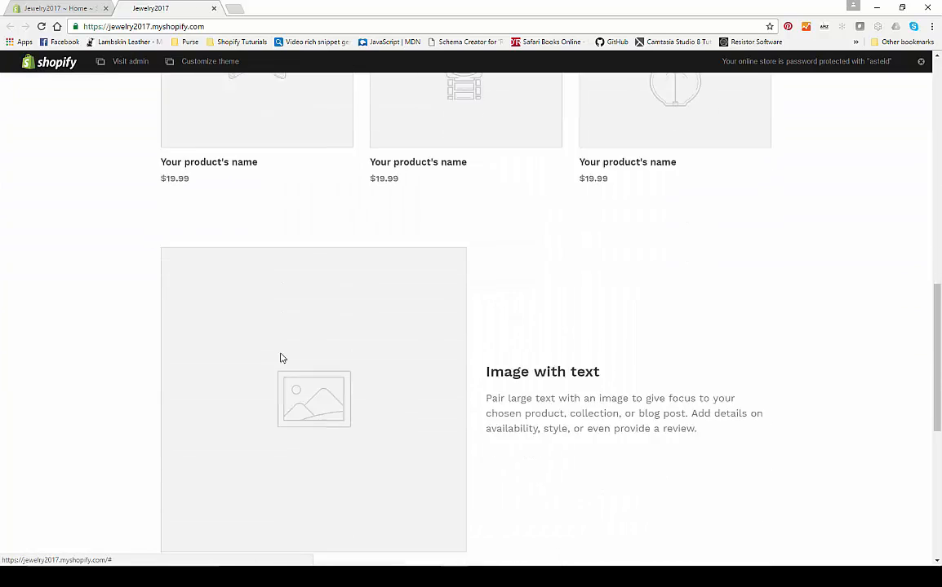
pyautogui.scroll(-3, 292, 348)
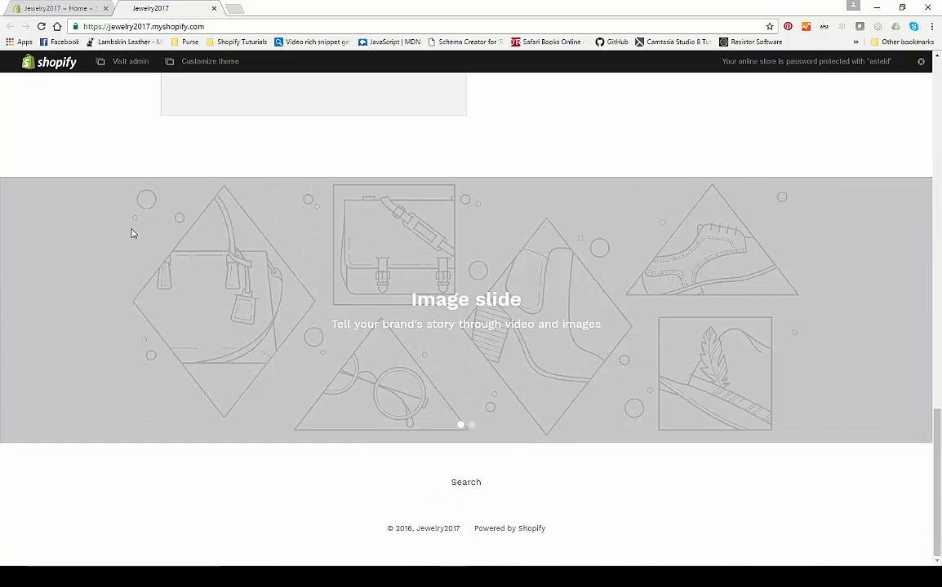
pyautogui.scroll(10, 132, 233)
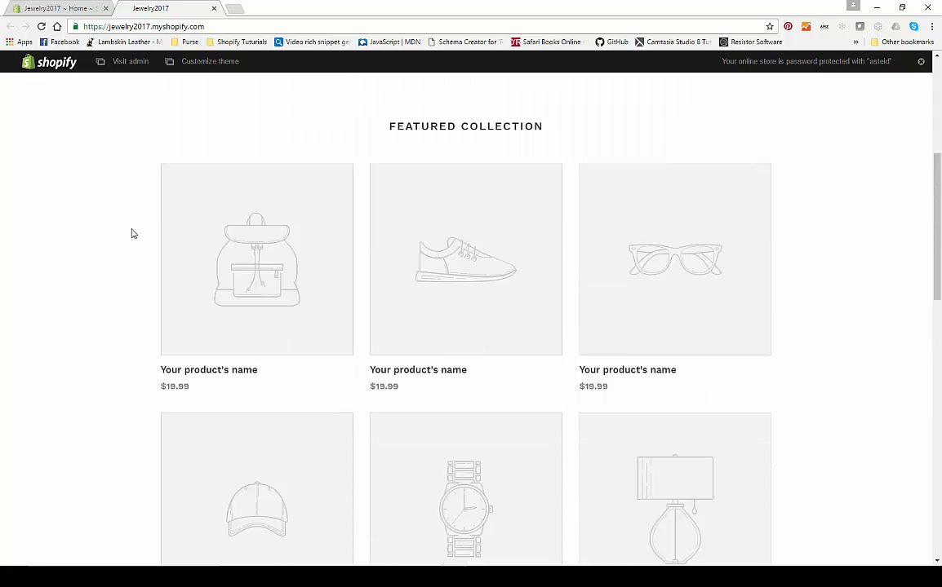
pyautogui.scroll(2, 131, 233)
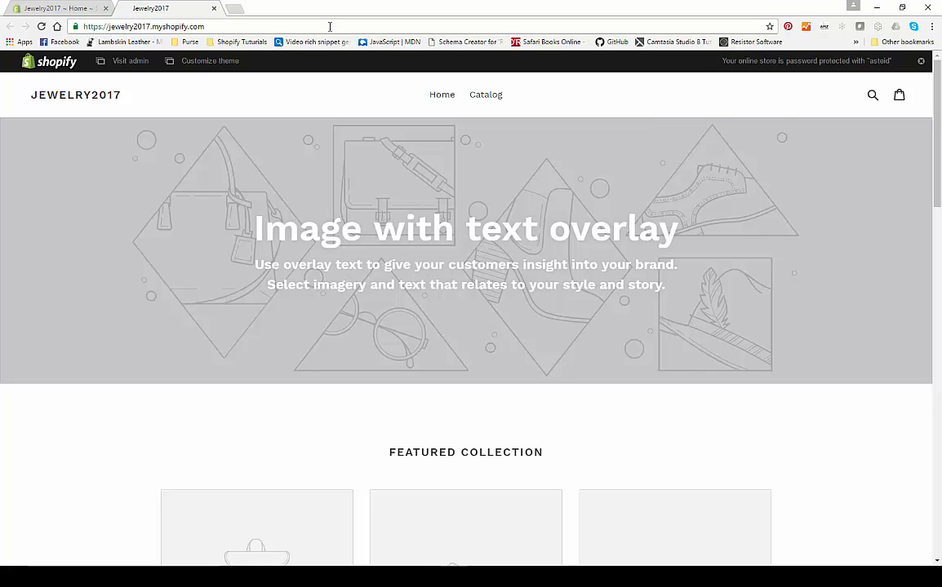
# - Compare the admin with the storefront and highlight the myshopify.com part of the storefront's web address
pyautogui.click(36, 9)
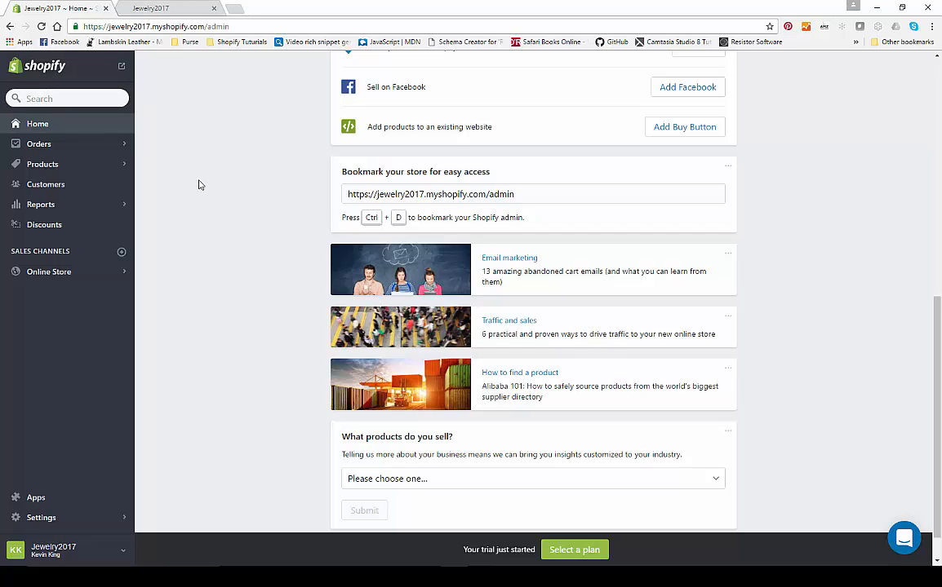
pyautogui.click(150, 8)
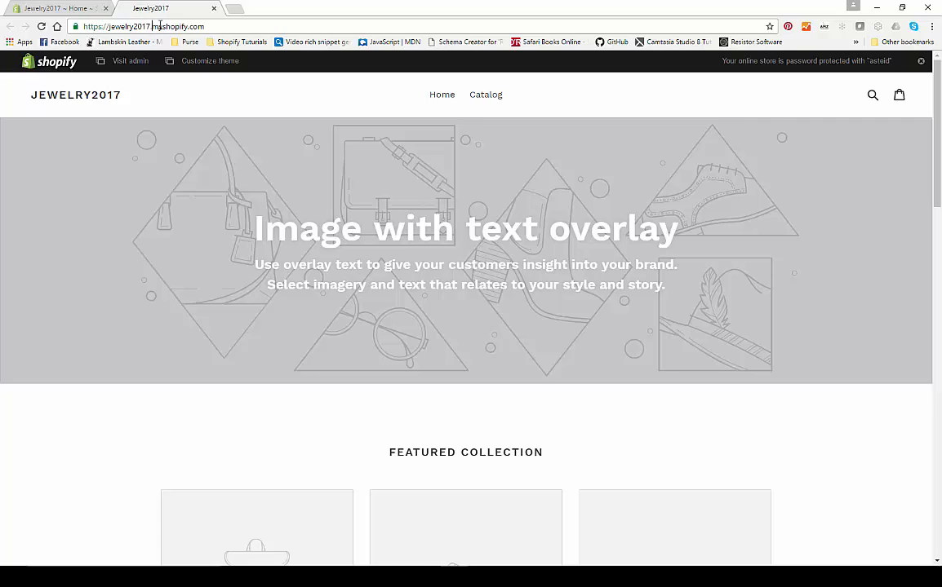
pyautogui.moveTo(152, 26); pyautogui.dragTo(240, 25)
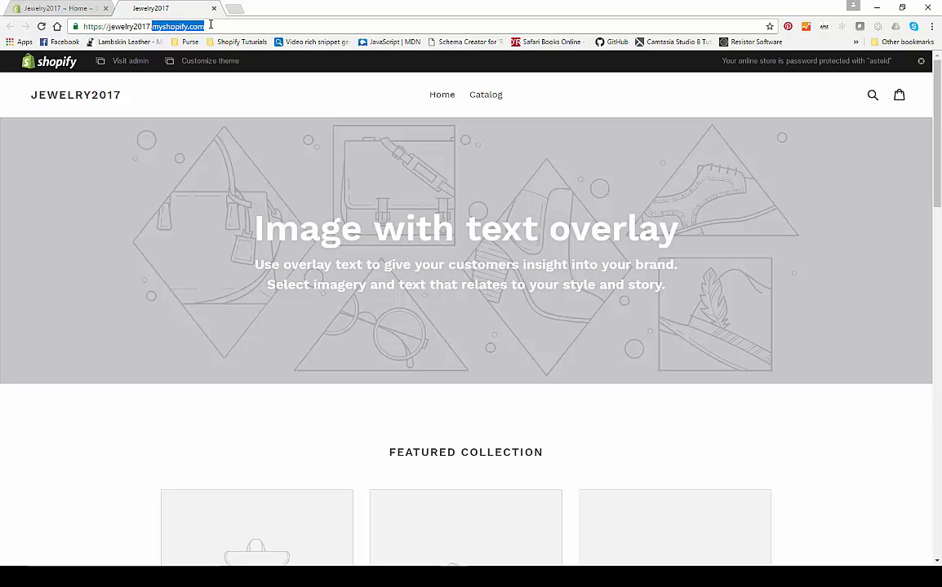
pyautogui.click(50, 9)
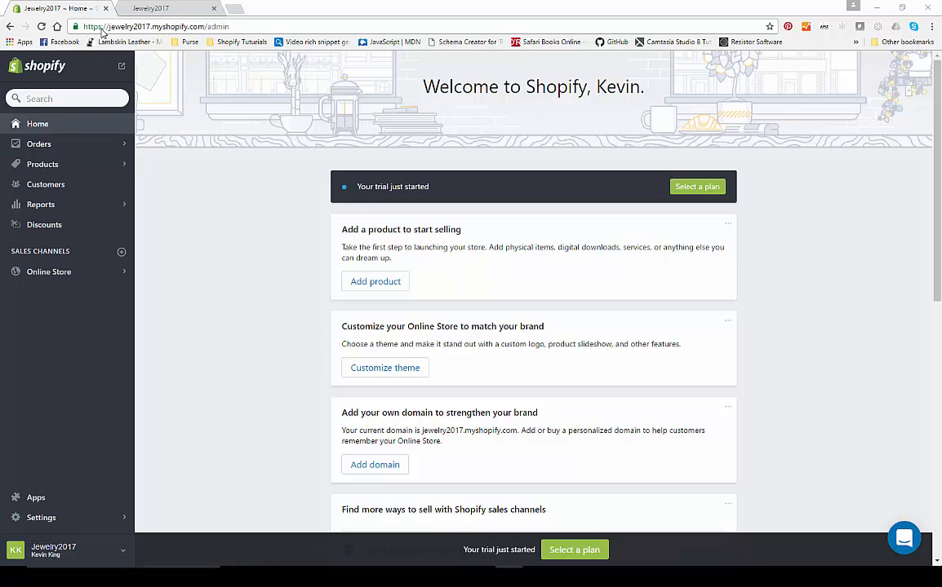
pyautogui.click(160, 9)
pyautogui.click(57, 8)
# - View the Orders section of the store admin and go to the Products section
pyautogui.click(37, 147)
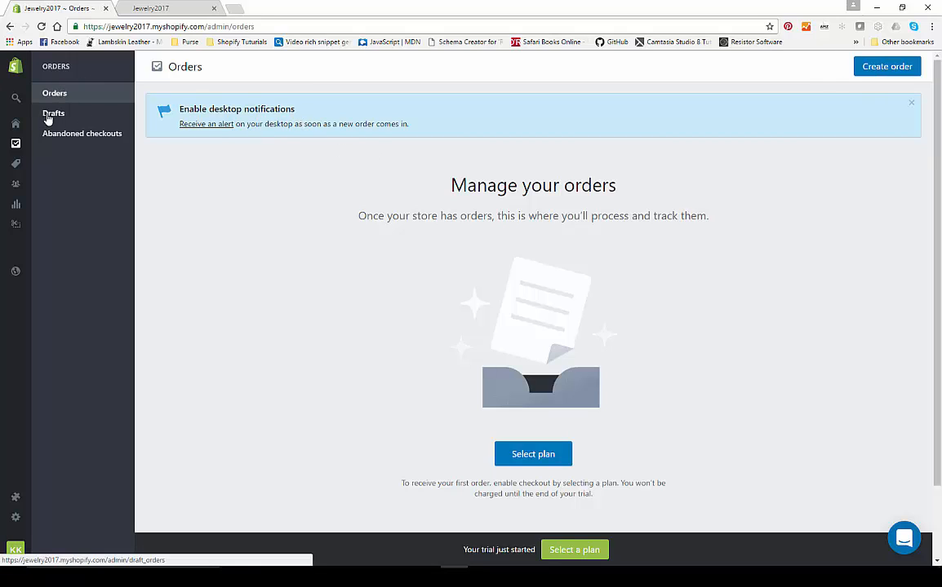
pyautogui.moveTo(15, 131)
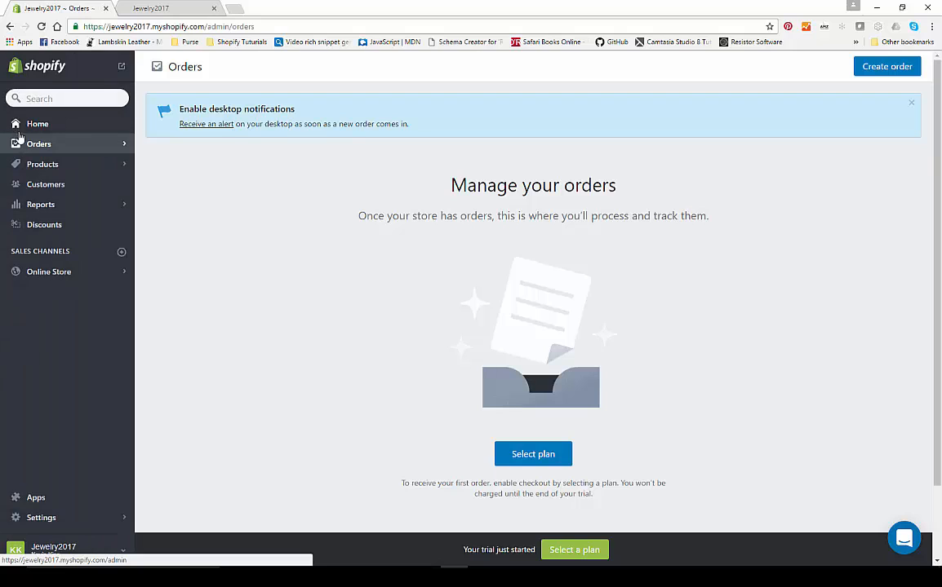
pyautogui.click(38, 167)
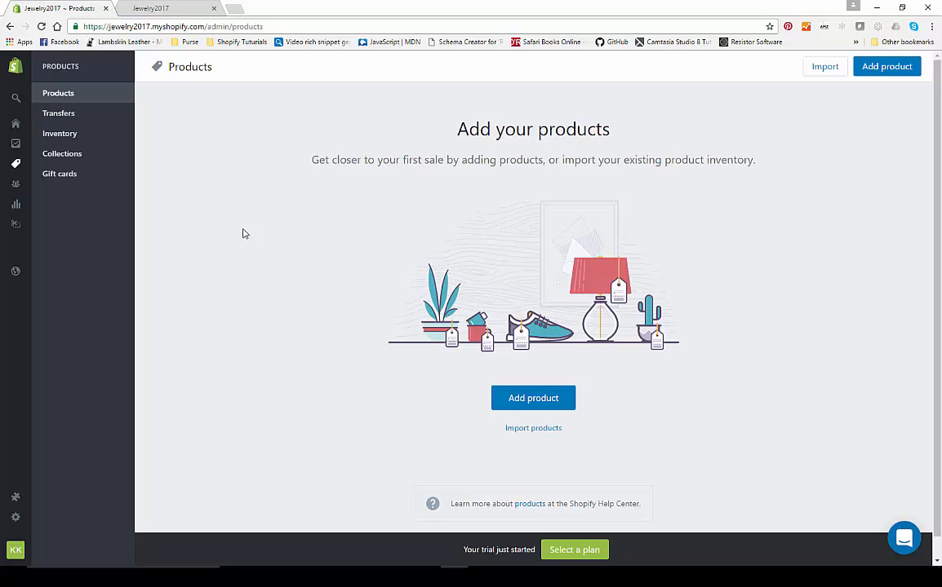
# - Start adding a new product and look through the form's pricing, inventory and shipping fields
pyautogui.click(514, 400)
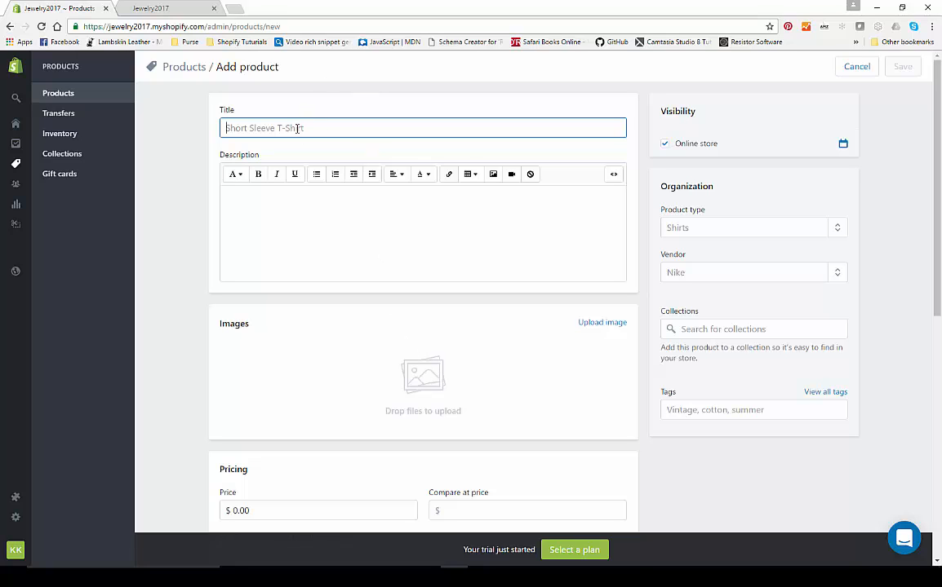
pyautogui.scroll(-3, 447, 377)
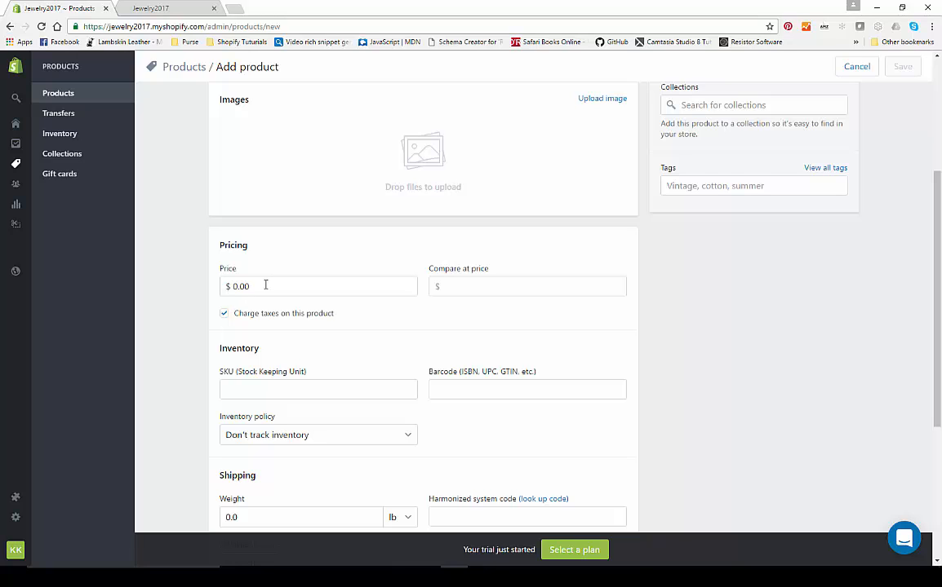
pyautogui.scroll(-2, 266, 284)
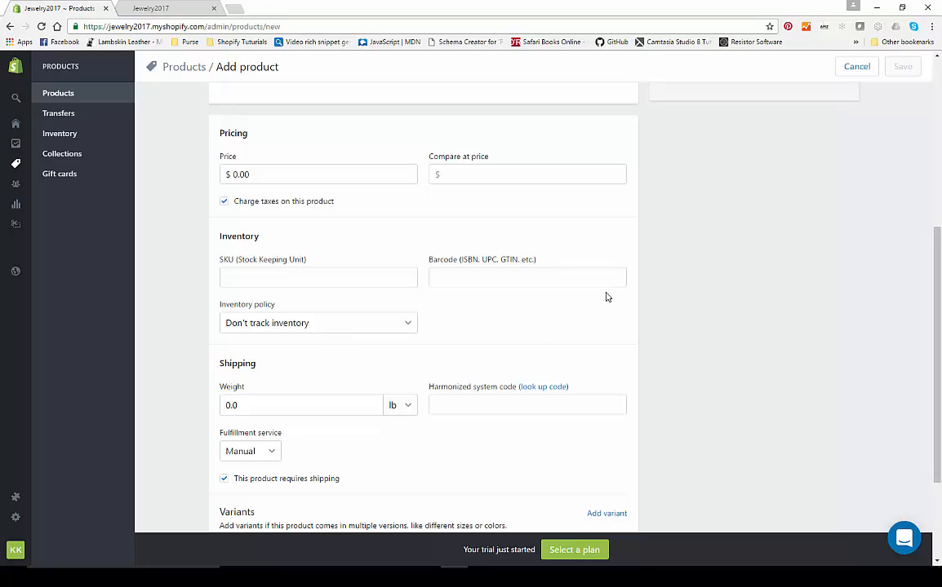
pyautogui.scroll(1, 247, 297)
pyautogui.scroll(5, 247, 296)
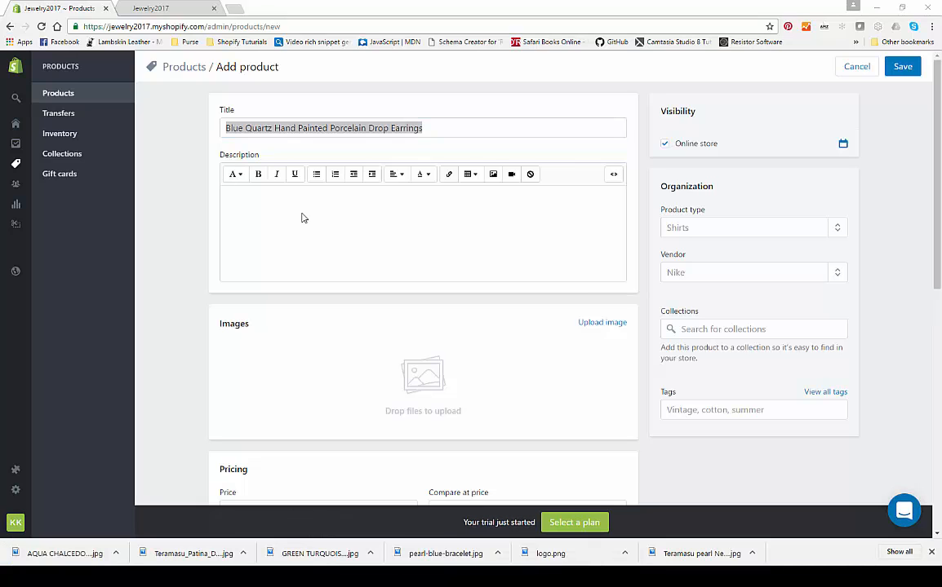
# - Enter the description "London Blue Quartz With Blue and White Hand Painted Porcelain Bead. 14K Gold Filled Leverback Shell Design Earring. Earring Measures Approx. 2 inches"
pyautogui.click(403, 129)
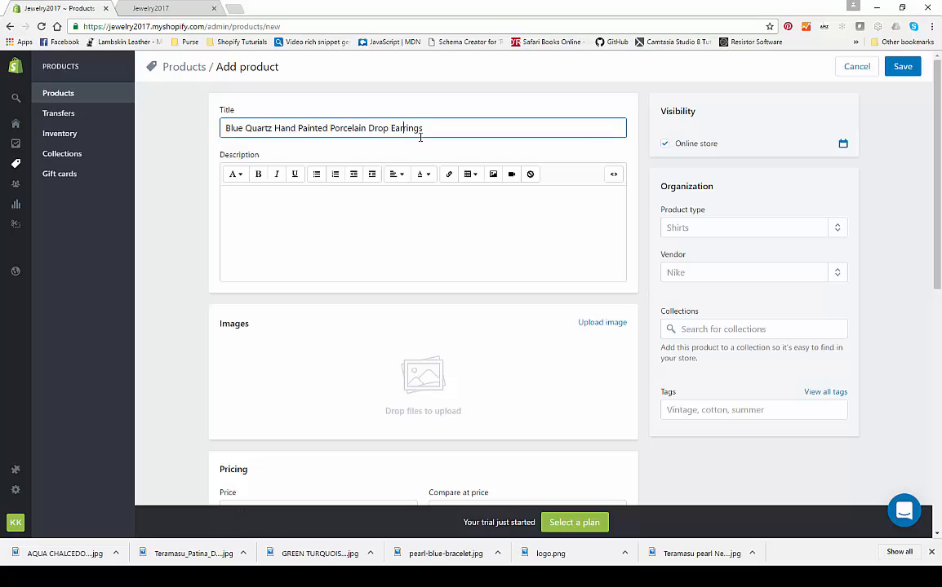
pyautogui.click(235, 196)
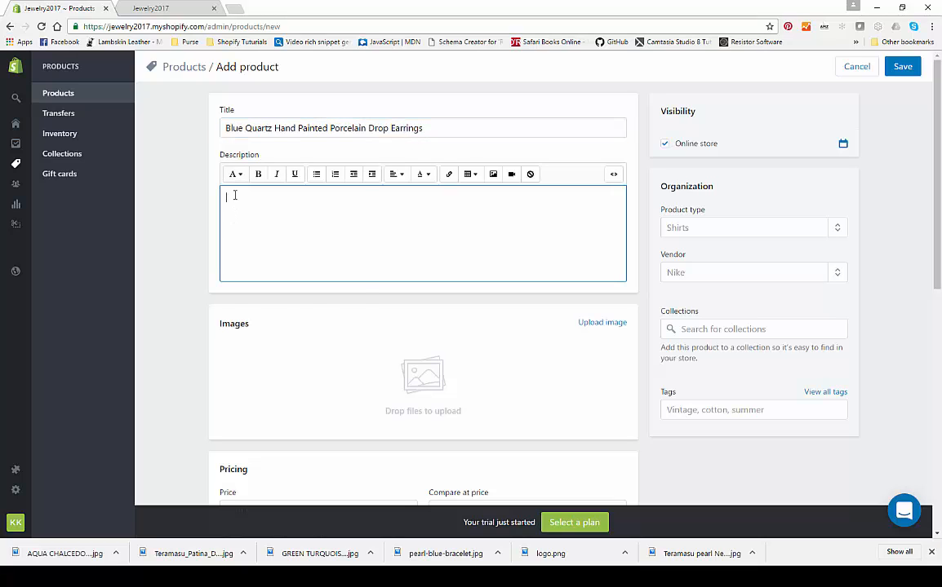
pyautogui.rightClick(235, 196)
pyautogui.click(262, 263)
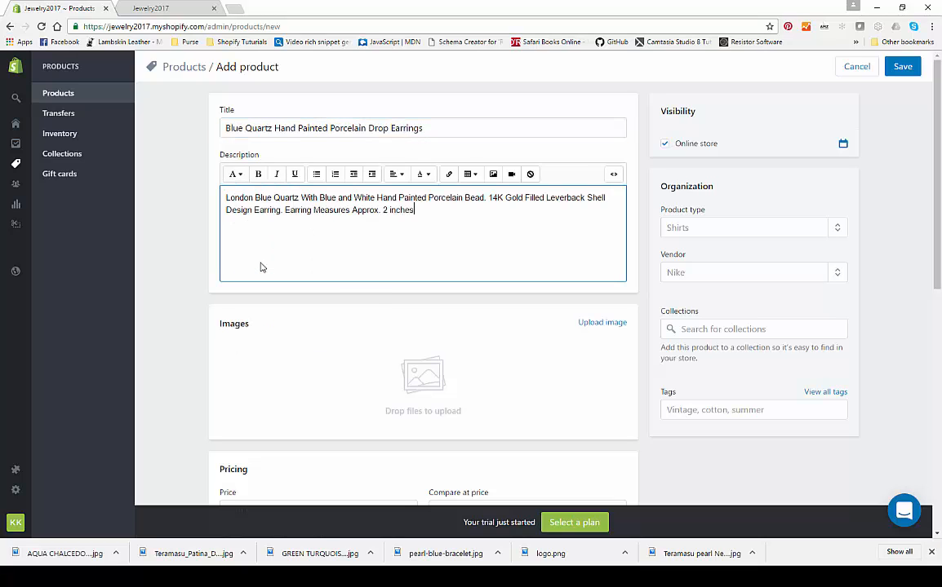
# - Upload the image BLUE QUARTZ HAND PAINTED PORCELAIN DROP EARRINGS from the Shopify Tutorial folder to the product
pyautogui.click(602, 323)
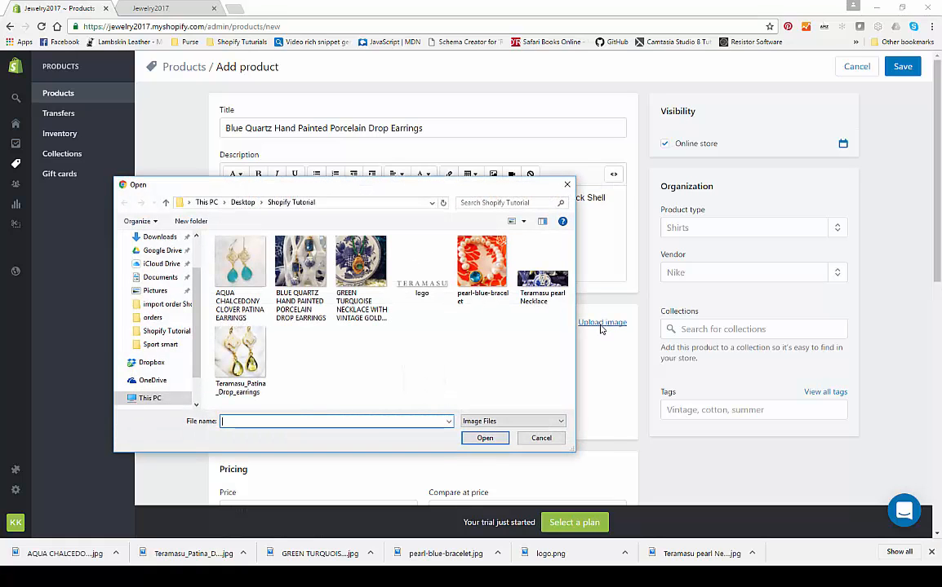
pyautogui.click(315, 274)
pyautogui.doubleClick(315, 274)
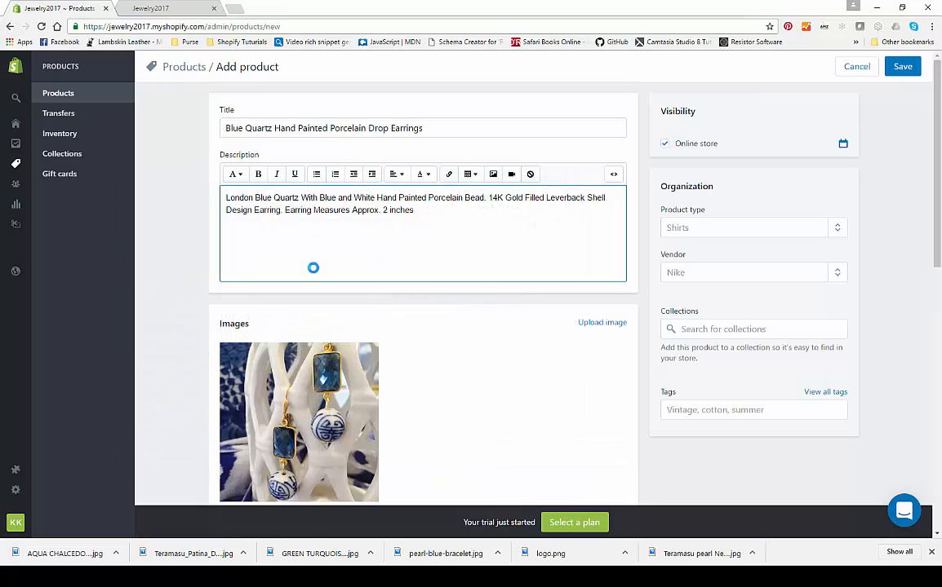
# - Add Earrings as the product type and Teramasu as the vendor
pyautogui.scroll(-2, 373, 264)
pyautogui.scroll(2, 557, 262)
pyautogui.click(740, 229)
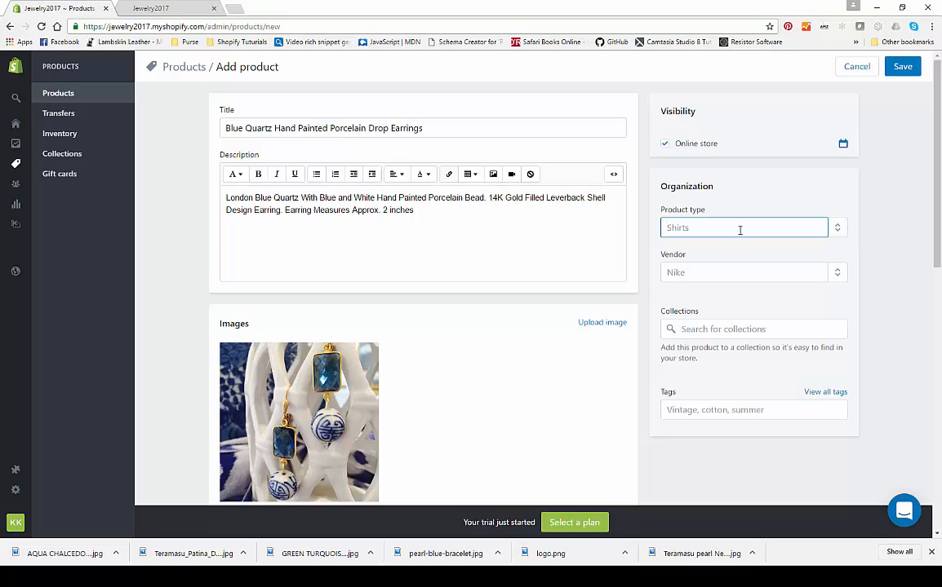
pyautogui.write('Earrings')
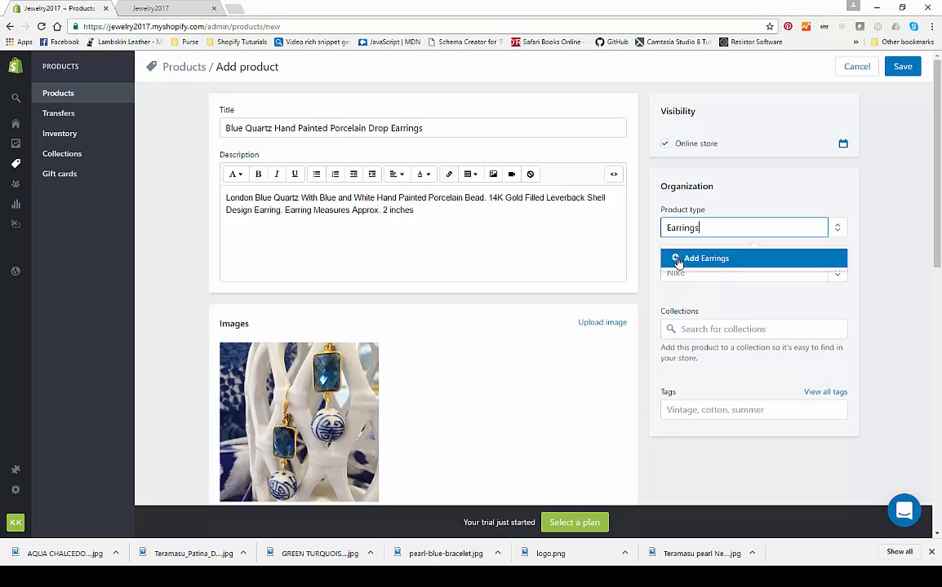
pyautogui.click(675, 259)
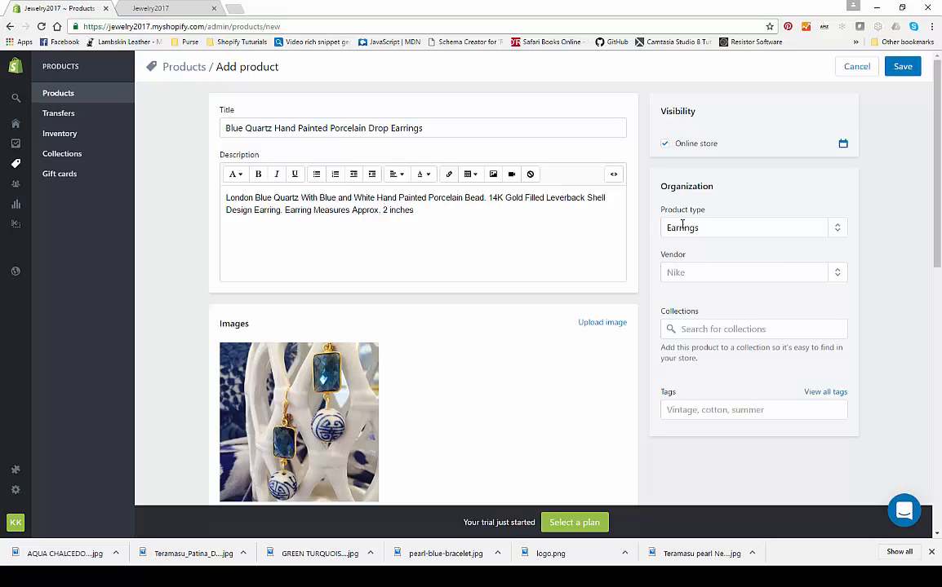
pyautogui.click(713, 269)
pyautogui.write('Ter')
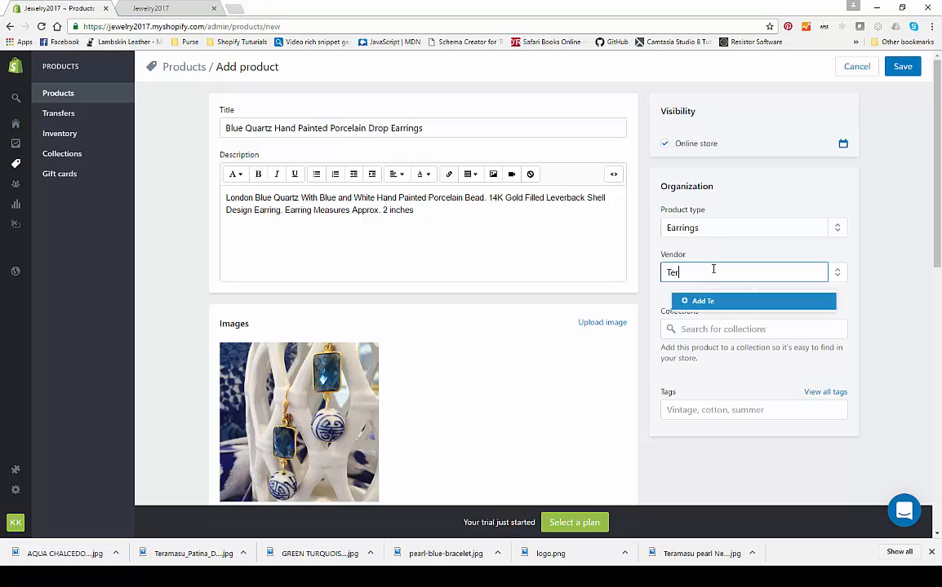
pyautogui.write('amasu')
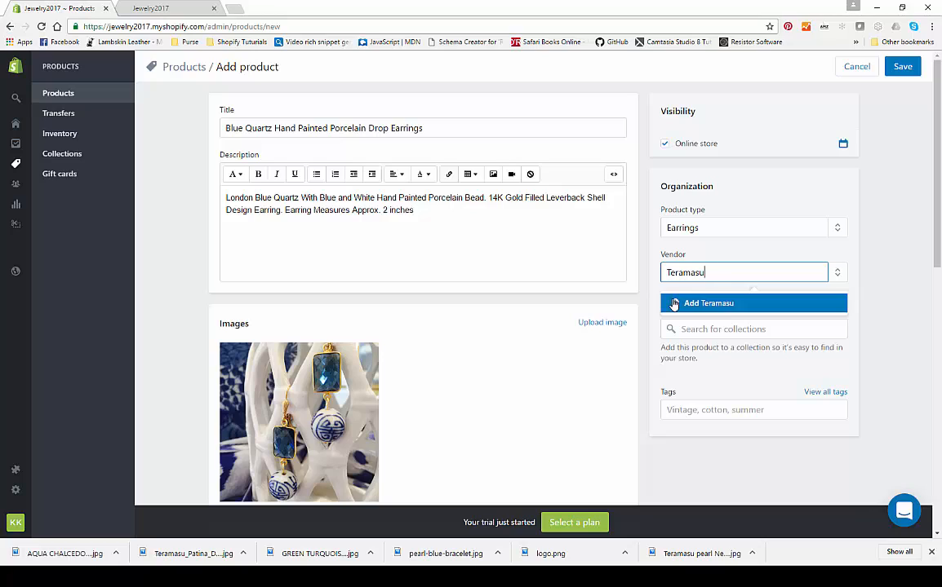
pyautogui.click(674, 304)
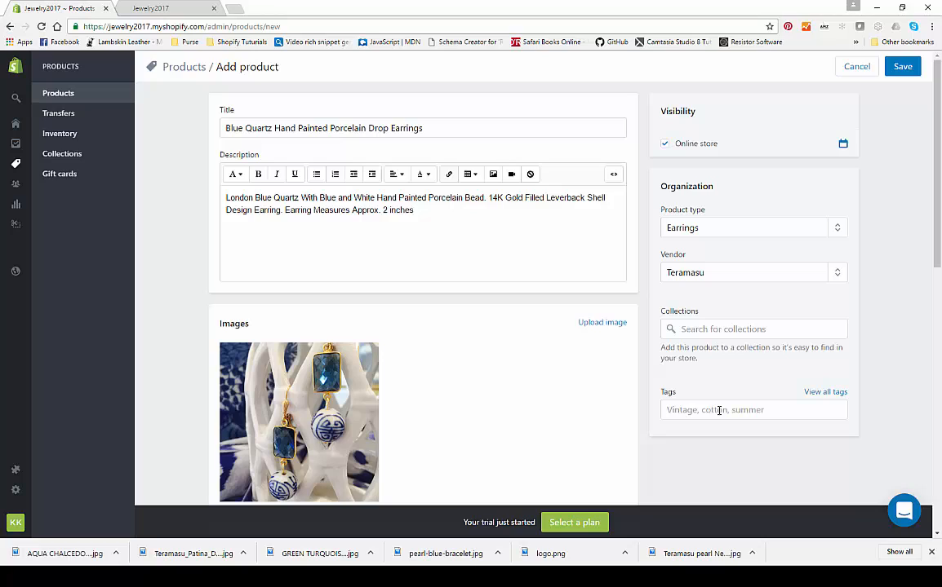
# - Add the tag Jewelry to the product
pyautogui.click(719, 410)
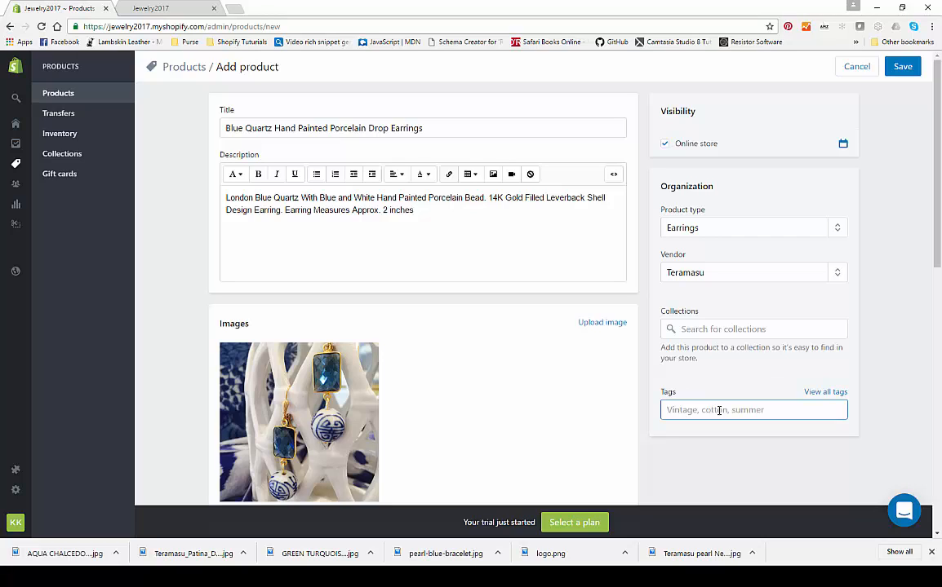
pyautogui.write('Jewe')
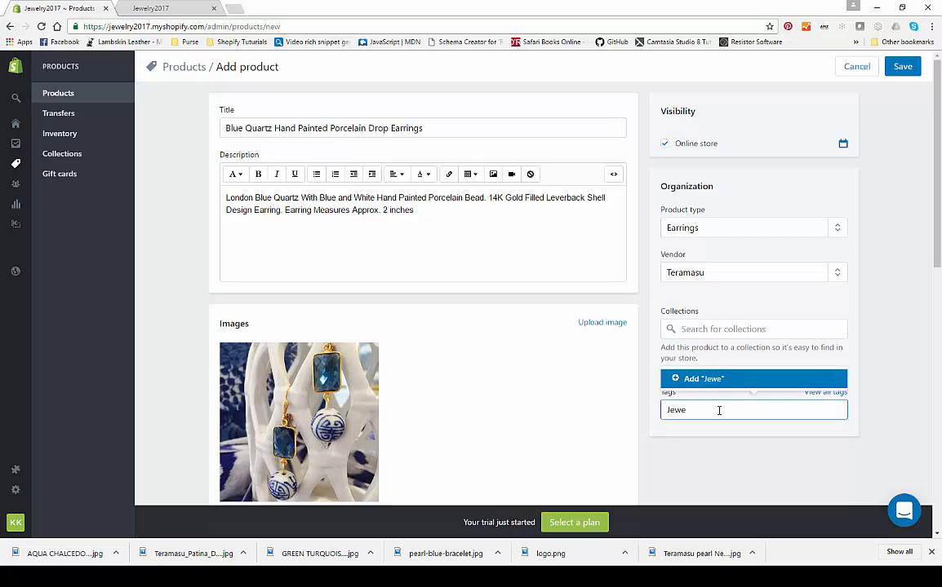
pyautogui.write('lry')
pyautogui.click(676, 380)
# - Set the product's price to $239 and its compare at price to $289
pyautogui.scroll(-5, 674, 378)
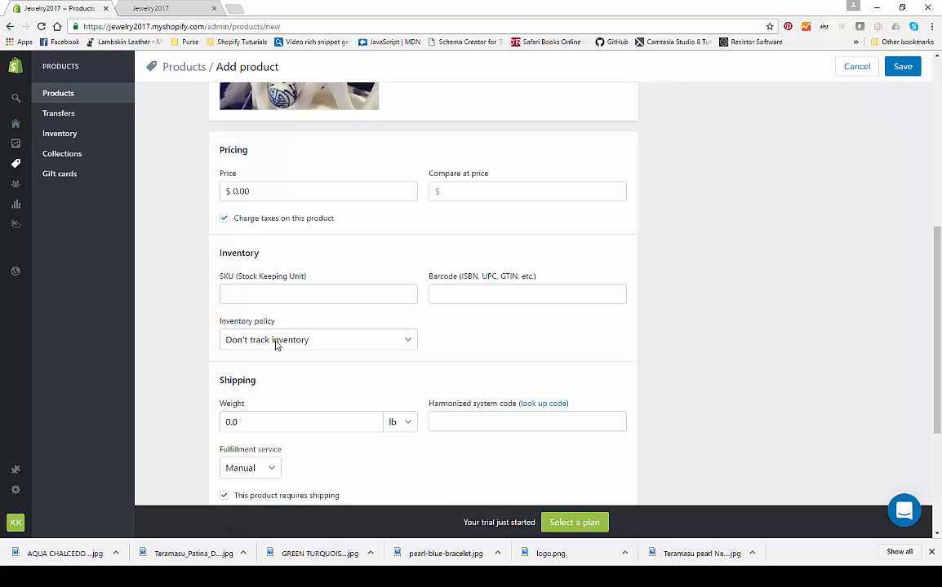
pyautogui.click(269, 190)
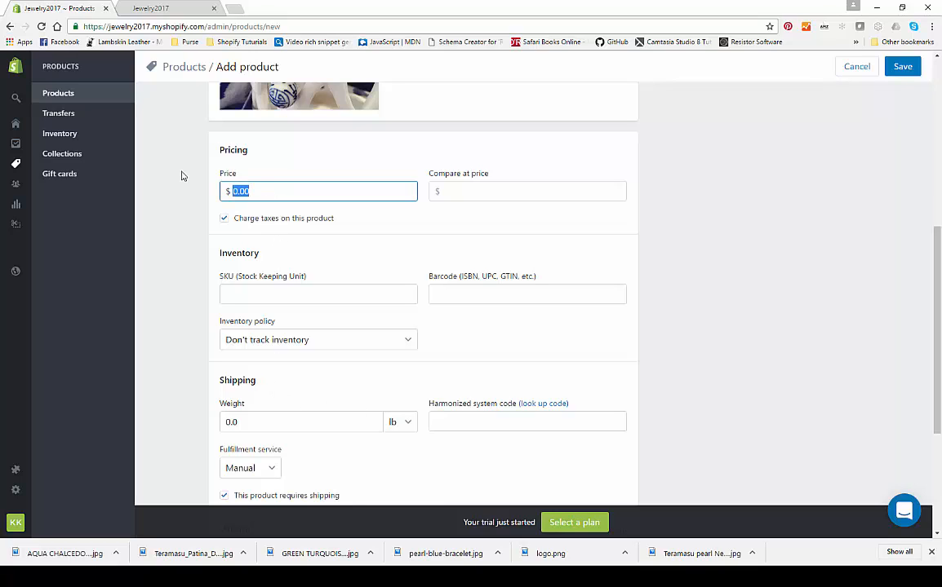
pyautogui.write('239')
pyautogui.click(472, 189)
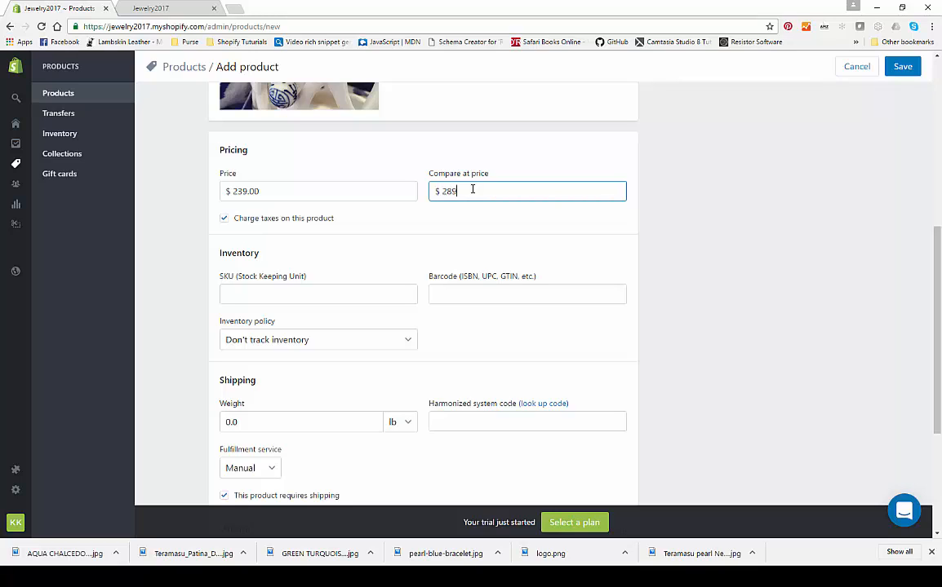
# - Try the policy where Shopify tracks this product's inventory, and set it back to Don't track inventory
pyautogui.click(293, 293)
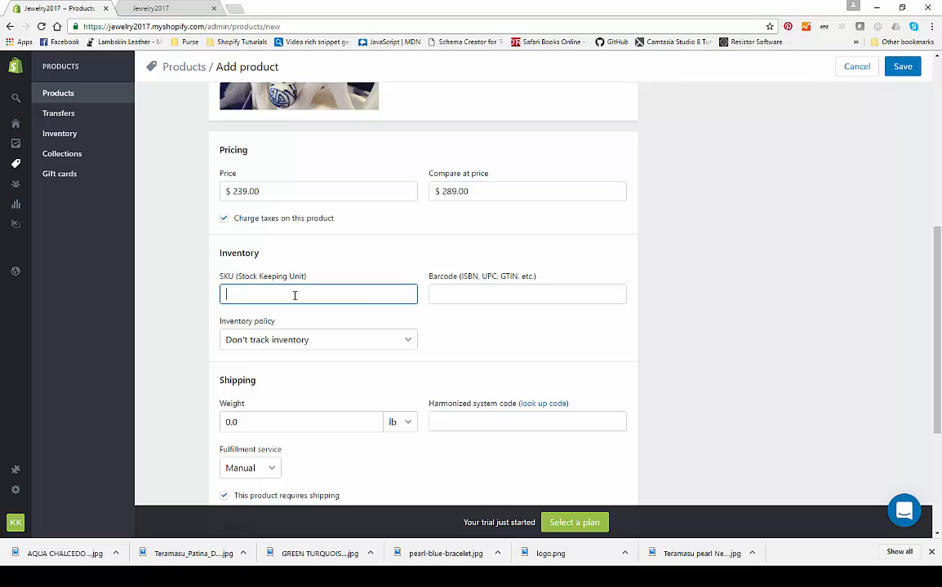
pyautogui.click(481, 295)
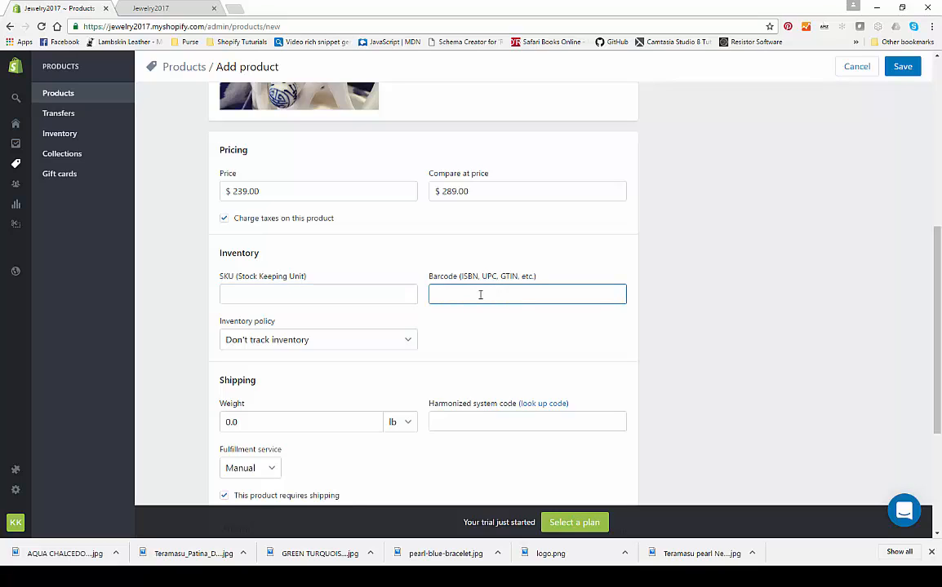
pyautogui.click(394, 341)
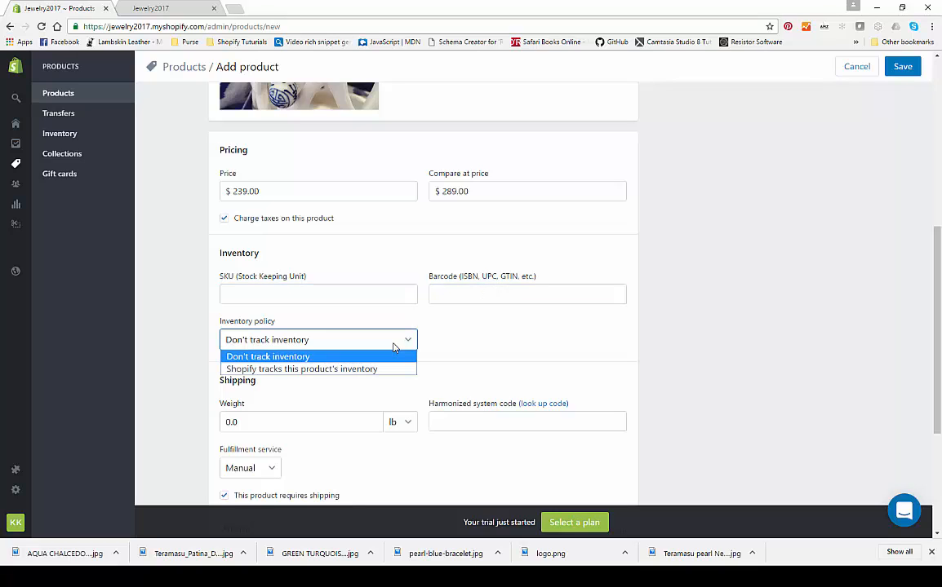
pyautogui.click(376, 370)
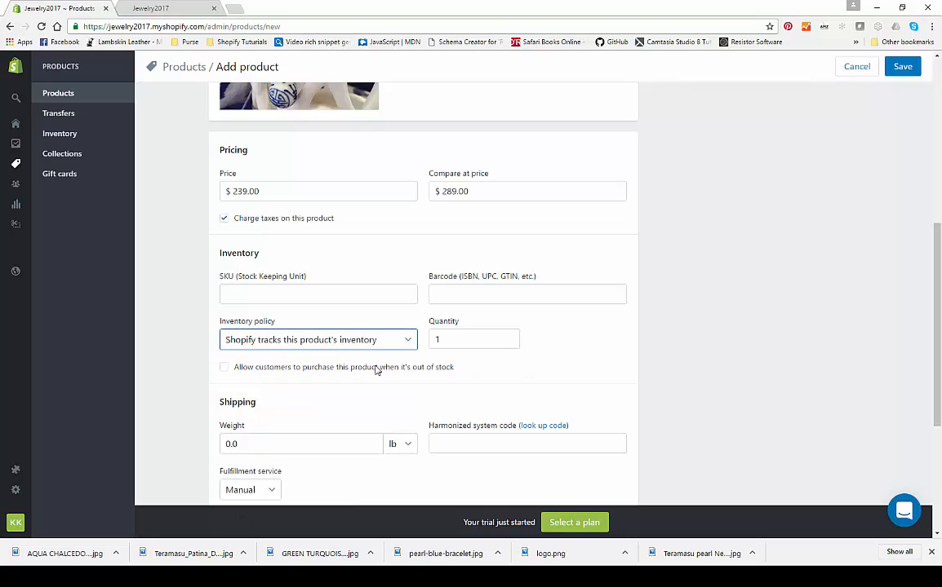
pyautogui.click(410, 341)
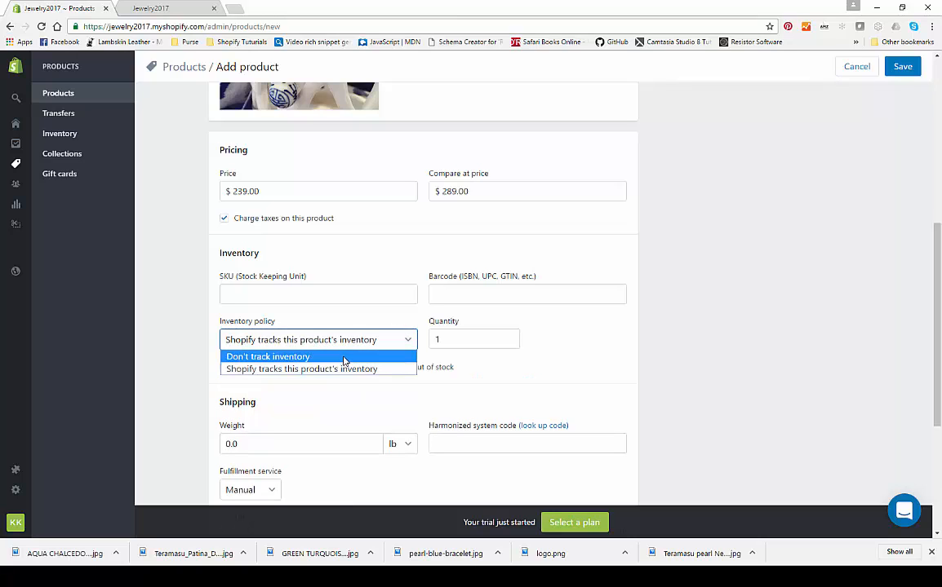
pyautogui.click(344, 360)
# - Set the product's shipping weight to .3 lb
pyautogui.scroll(-1, 344, 361)
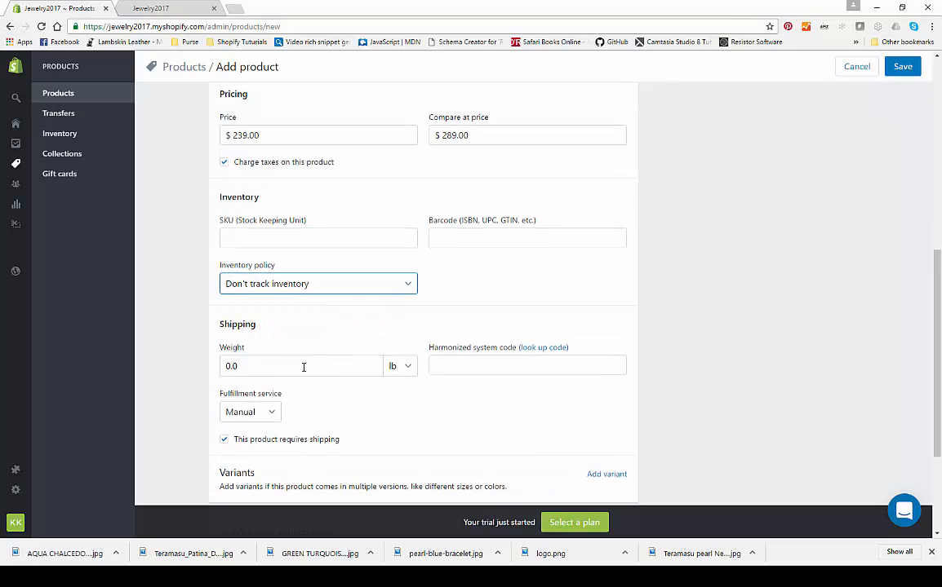
pyautogui.moveTo(303, 368); pyautogui.dragTo(203, 360)
pyautogui.write('.3')
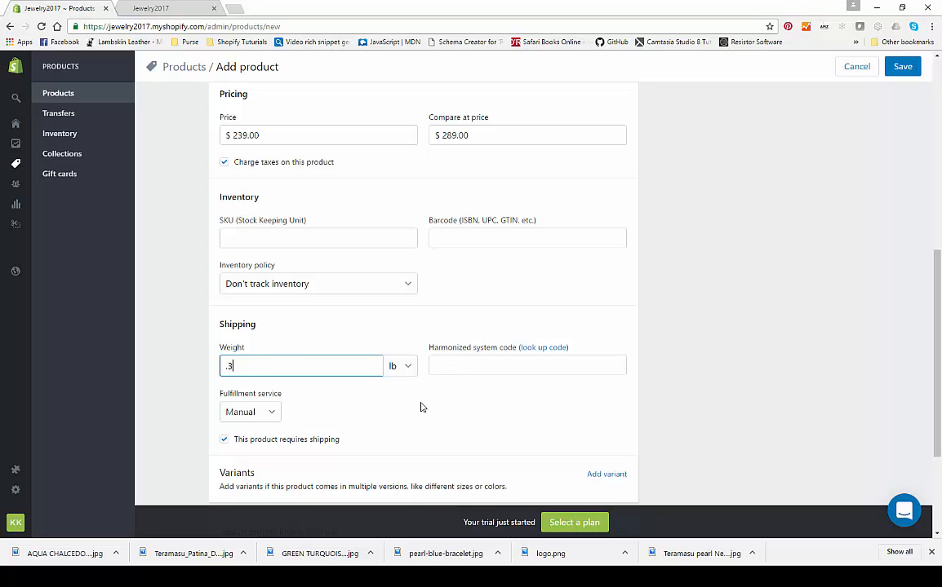
# - Save the new earrings product and view its page on the storefront
pyautogui.scroll(-1, 380, 409)
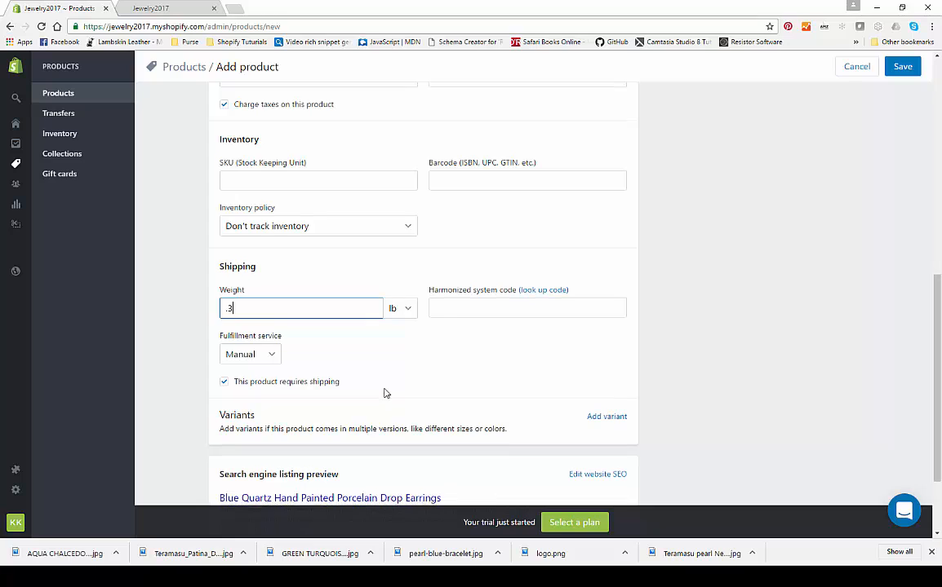
pyautogui.scroll(-1, 400, 359)
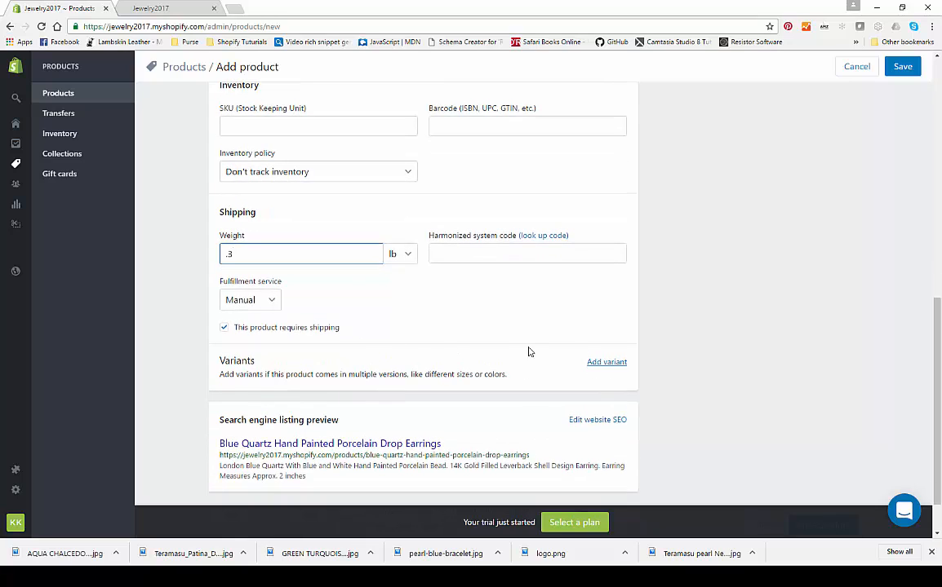
pyautogui.scroll(3, 525, 347)
pyautogui.scroll(5, 524, 348)
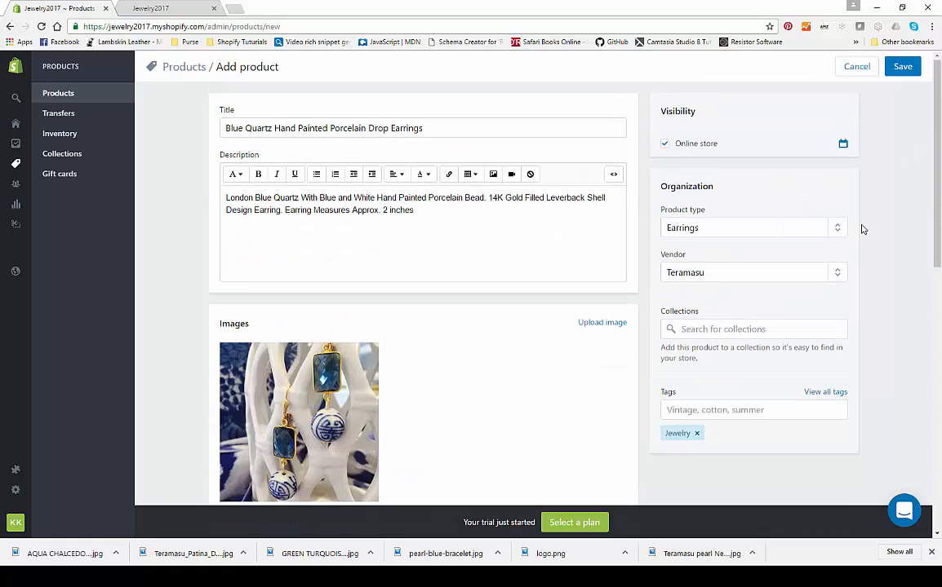
pyautogui.click(899, 69)
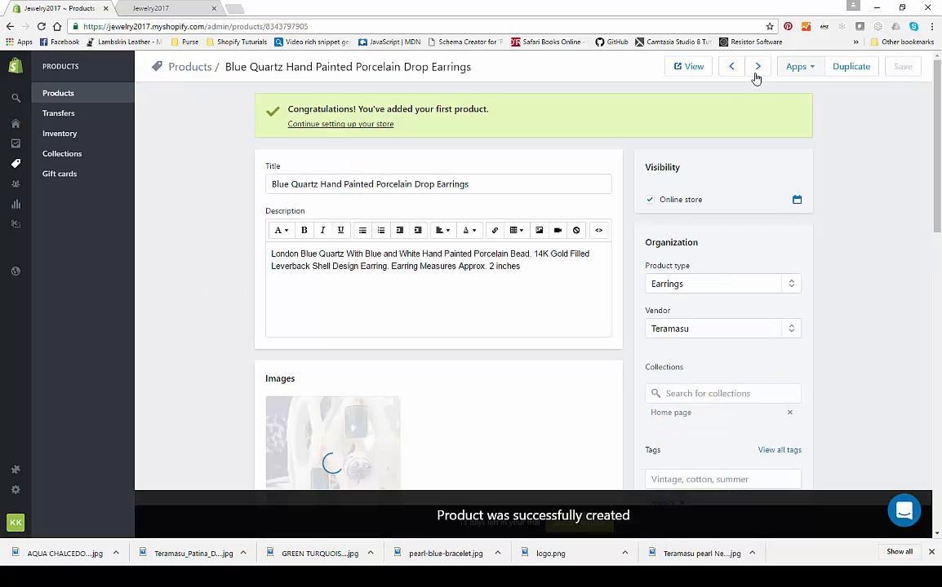
pyautogui.click(689, 67)
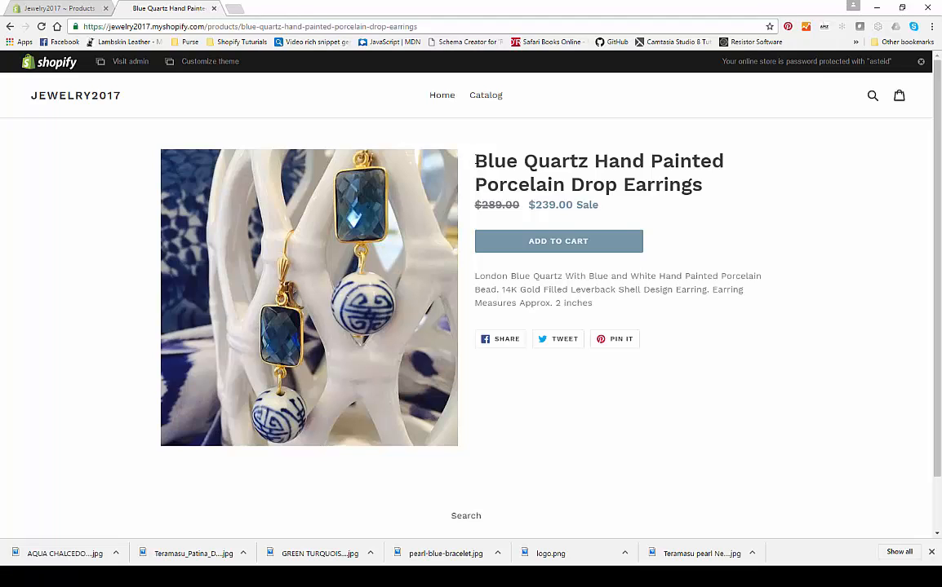
# - Open the teramasu.com page for the Blue Quartz Hand Painted Porcelain Drop Earrings in a new browser tab
pyautogui.click(233, 11)
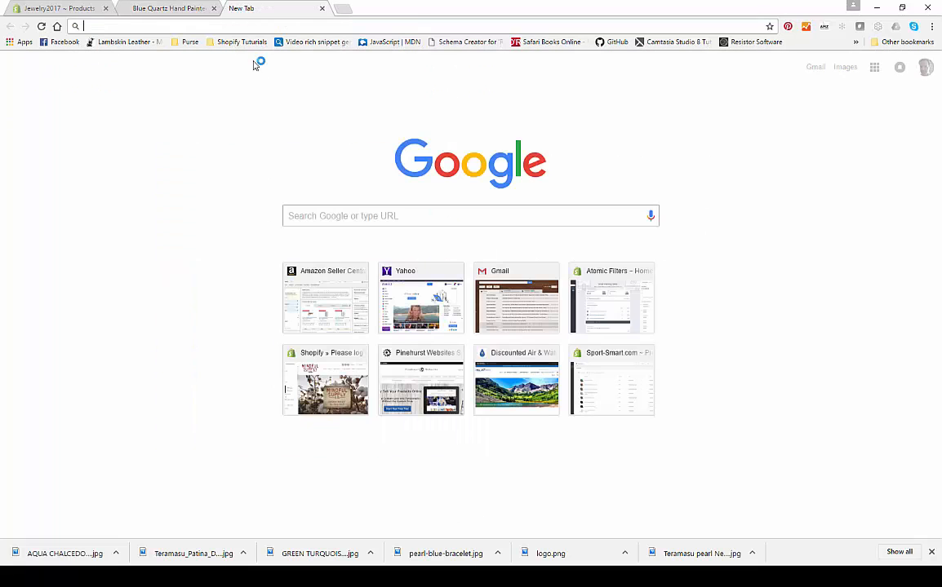
pyautogui.write('teramasu.com')
pyautogui.press('Return')
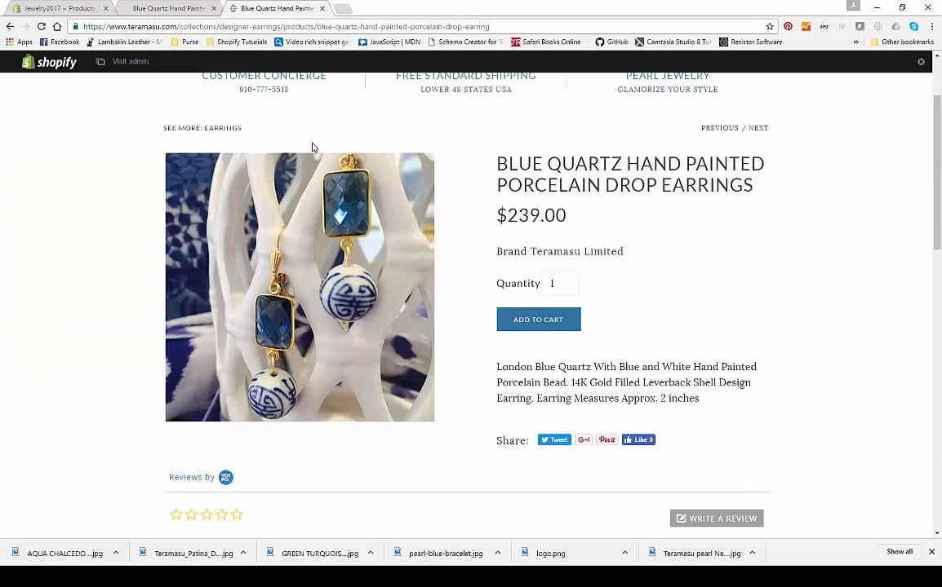
# - Compare the earrings' page on the trial storefront with the one on teramasu.com, hiding the trial storefront's admin bar
pyautogui.click(162, 13)
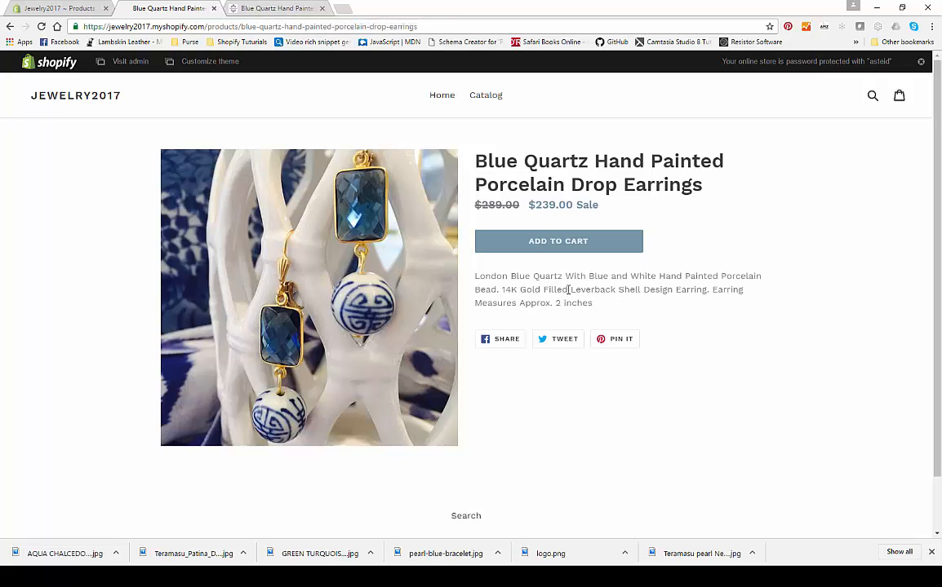
pyautogui.click(286, 9)
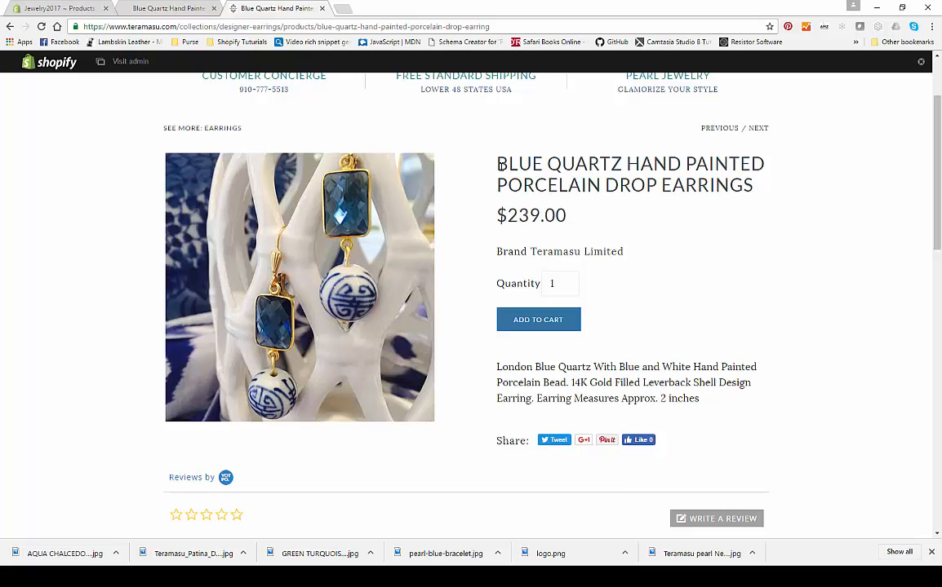
pyautogui.scroll(3, 499, 161)
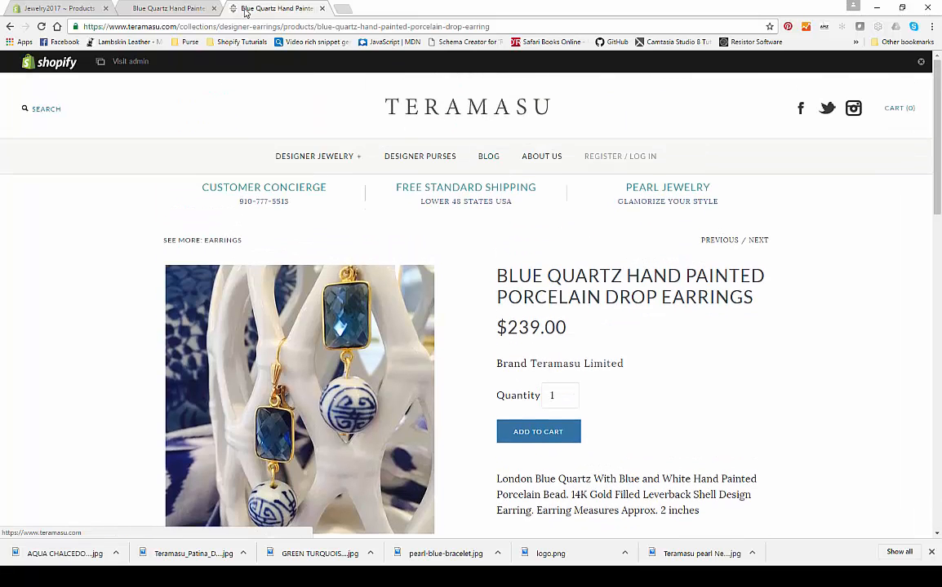
pyautogui.click(152, 8)
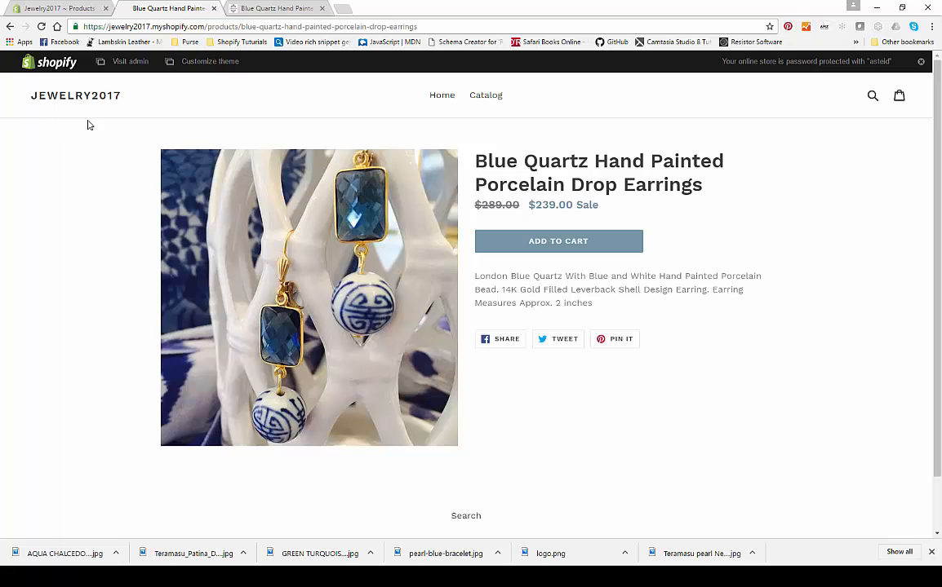
pyautogui.click(920, 62)
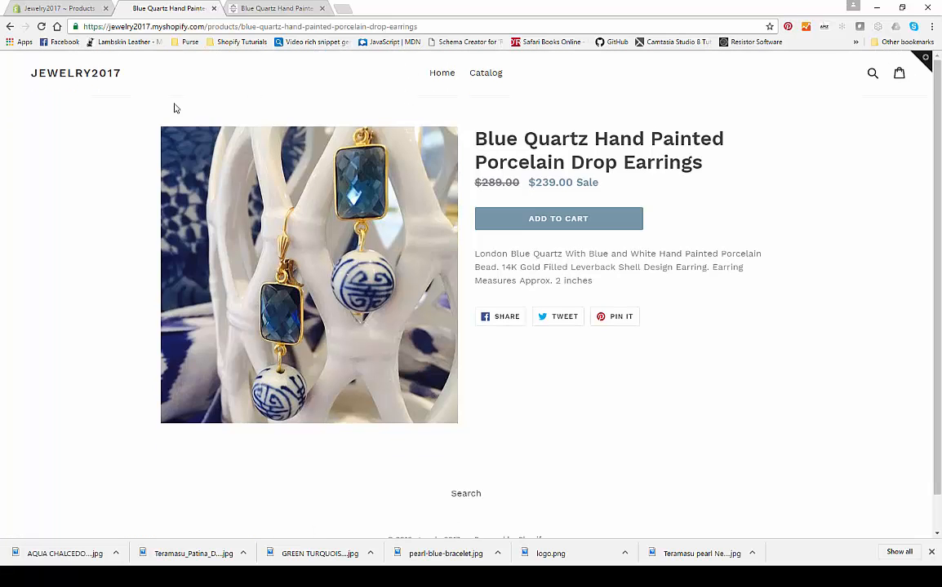
pyautogui.click(257, 8)
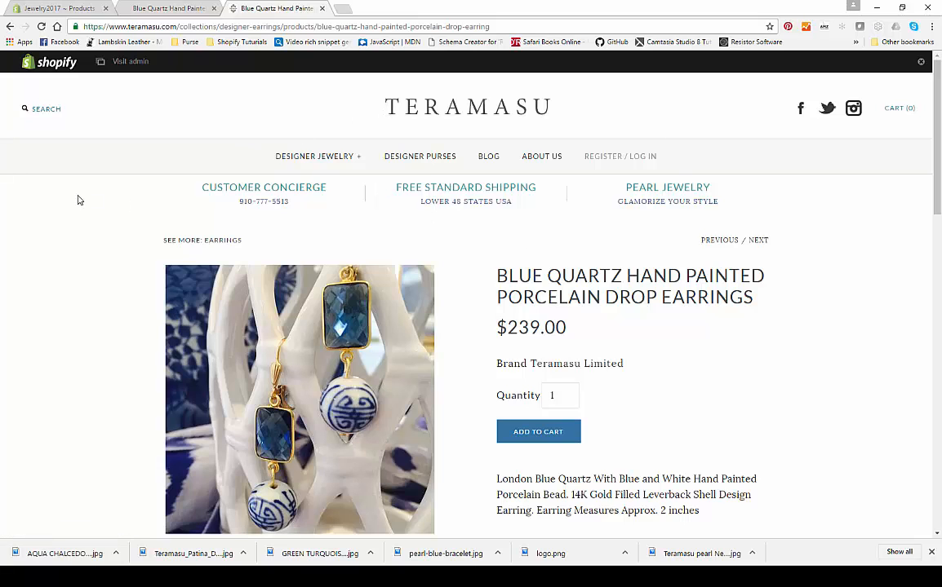
pyautogui.scroll(-2, 647, 338)
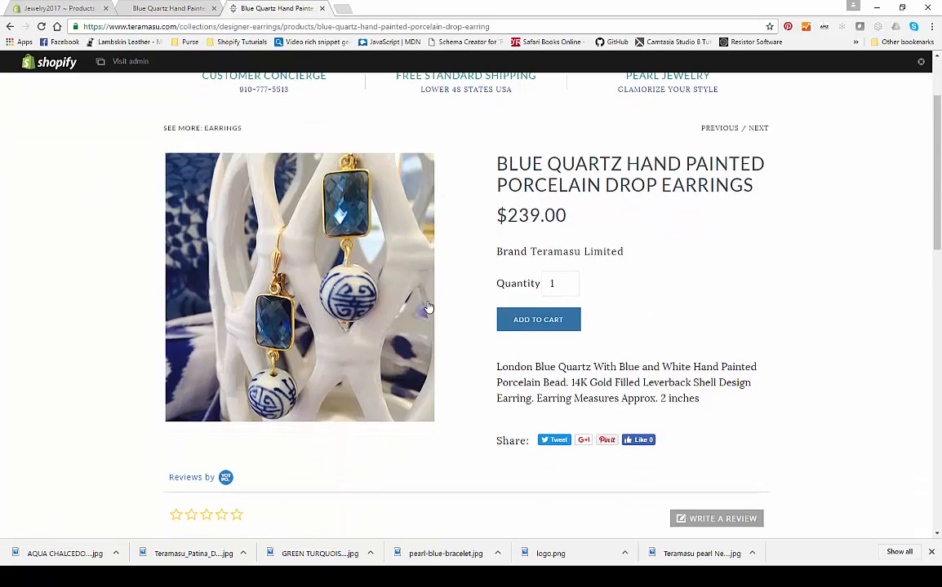
pyautogui.scroll(1, 512, 380)
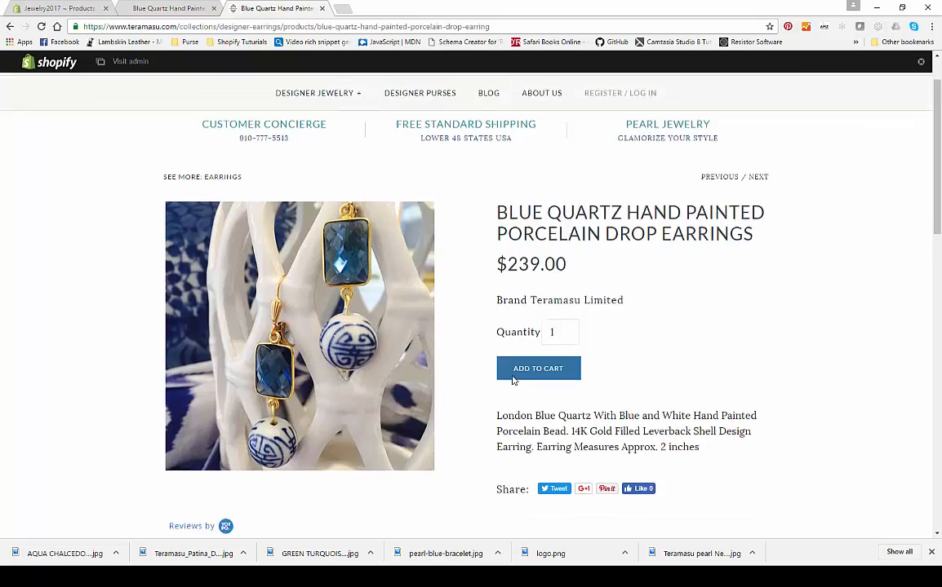
# - Close the teramasu.com product page and return to the trial store's admin page for the earrings
pyautogui.scroll(1, 512, 380)
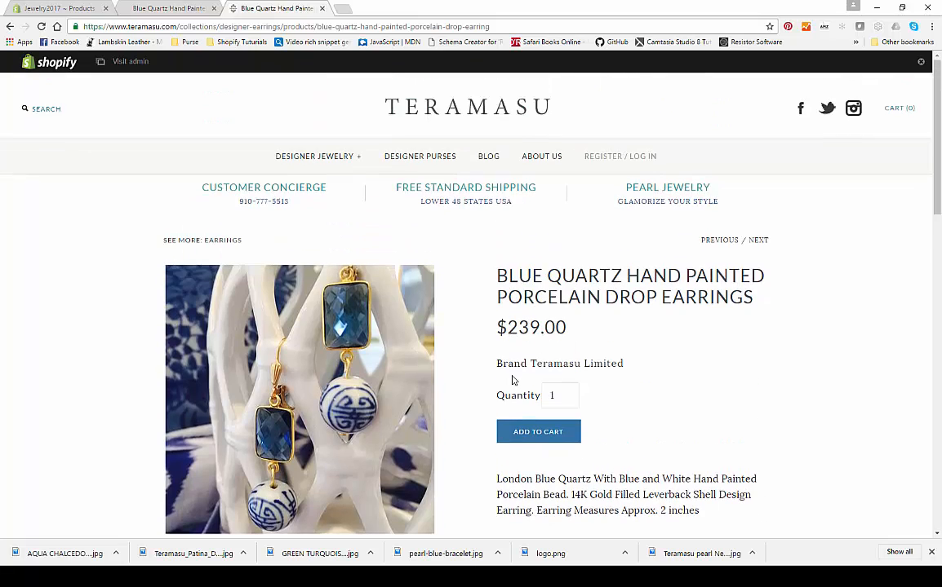
pyautogui.click(169, 9)
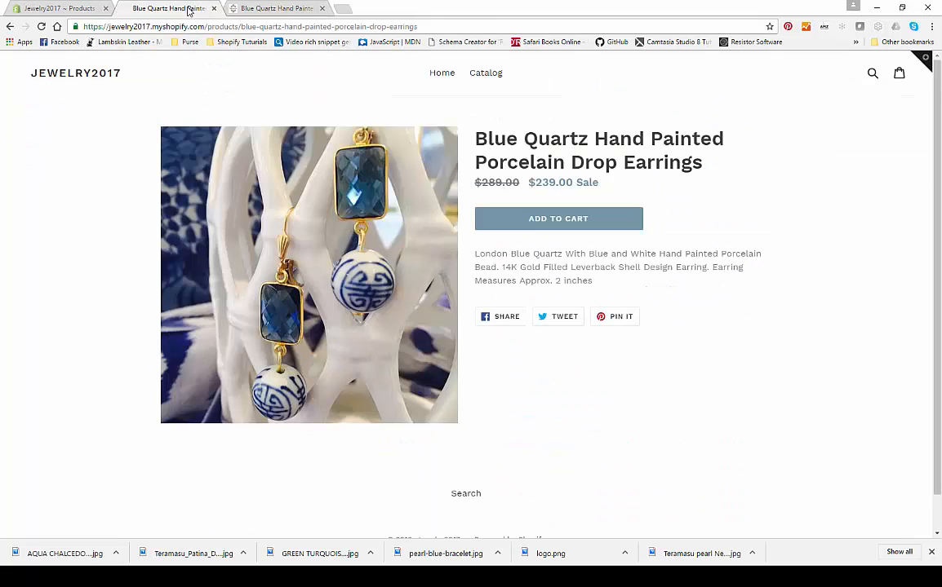
pyautogui.click(322, 8)
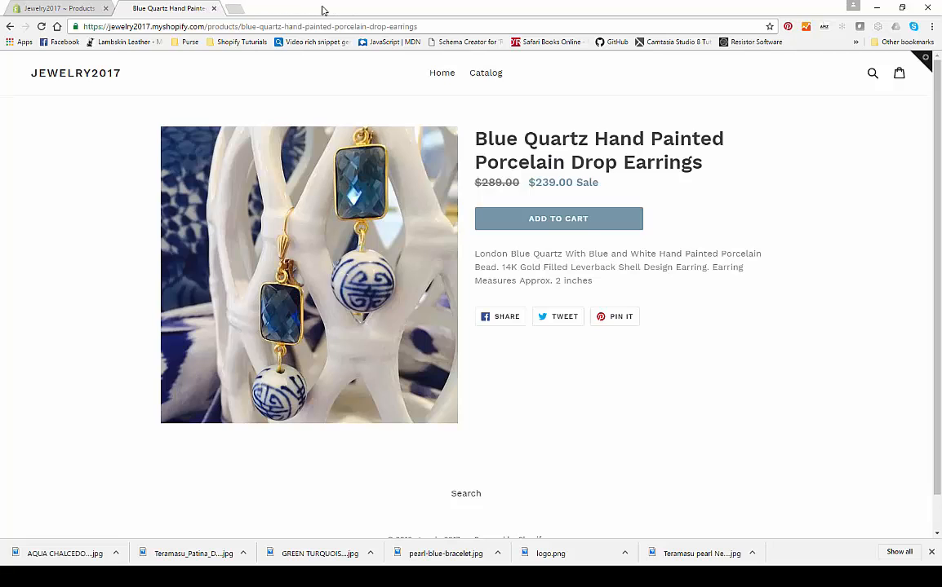
pyautogui.click(70, 10)
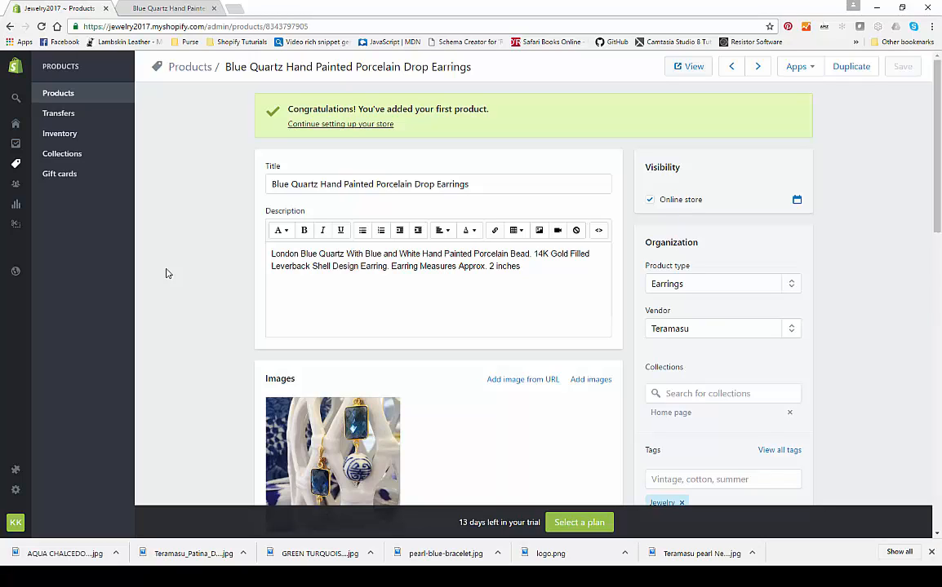
# - Start a new product titled "TERAMASU HANDMADE PEARL AND BLUE CRYSTAL BOX CLASP BRACELET"
pyautogui.click(60, 94)
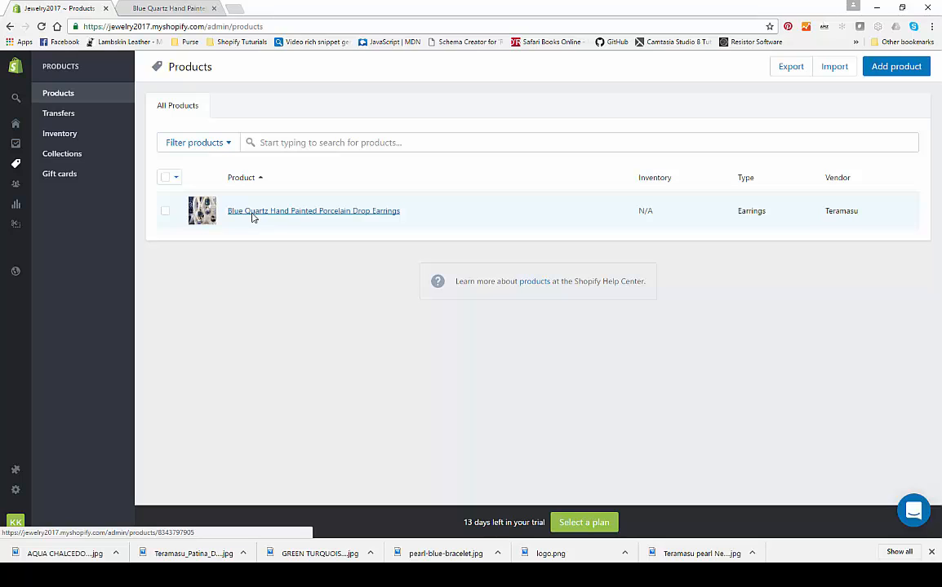
pyautogui.click(896, 67)
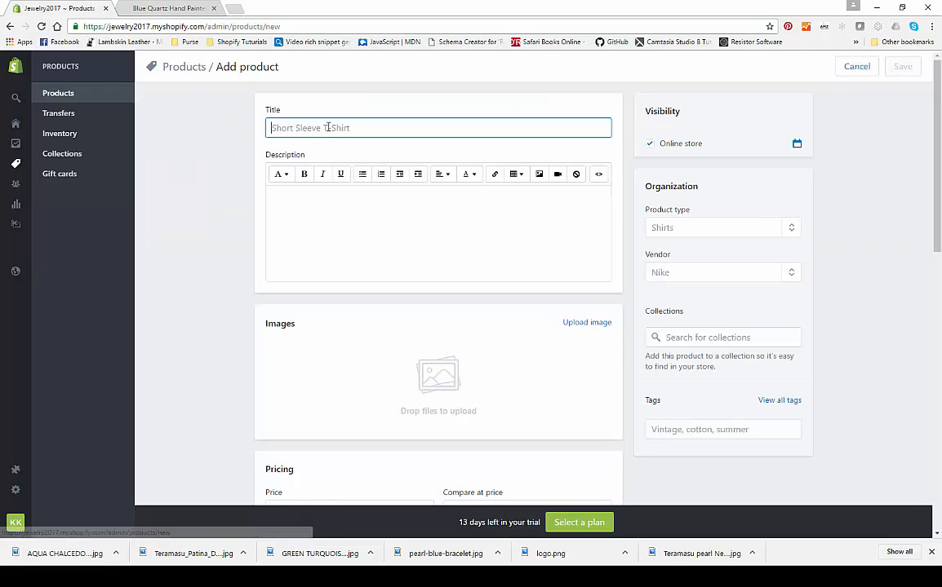
pyautogui.rightClick(327, 127)
pyautogui.click(353, 194)
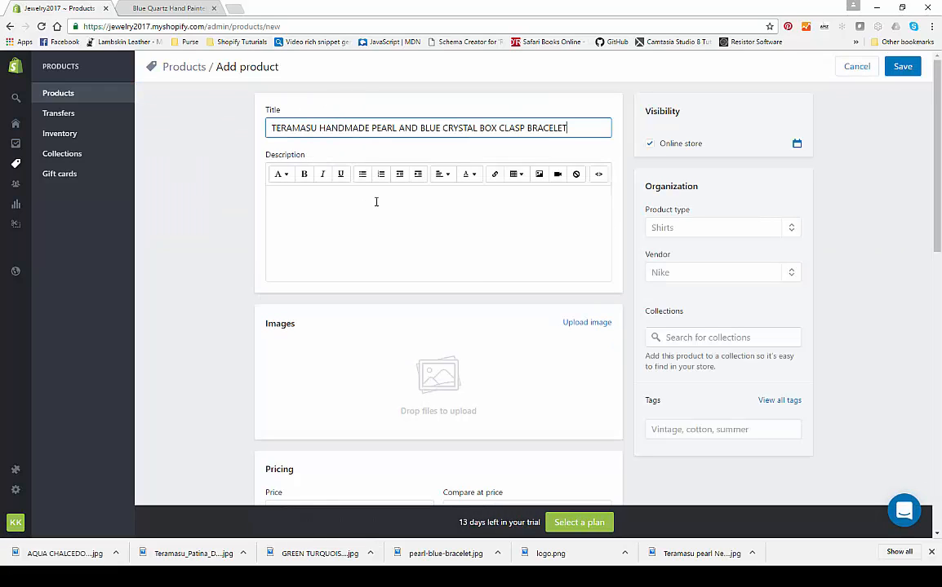
# - Copy the bracelet's description from the Word document into the new Shopify product and upload the pearl-blue-bracelet image
pyautogui.click(507, 577)
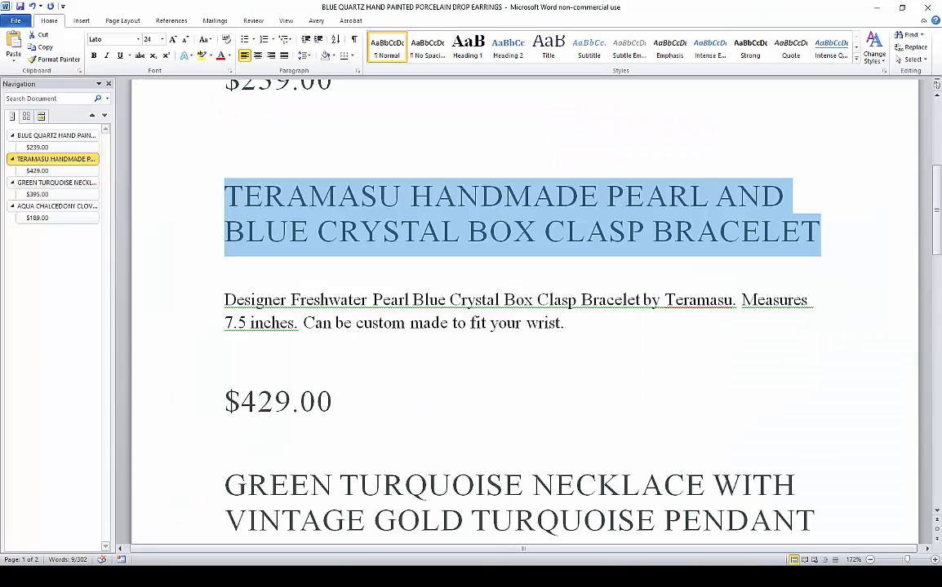
pyautogui.moveTo(224, 299); pyautogui.dragTo(572, 324)
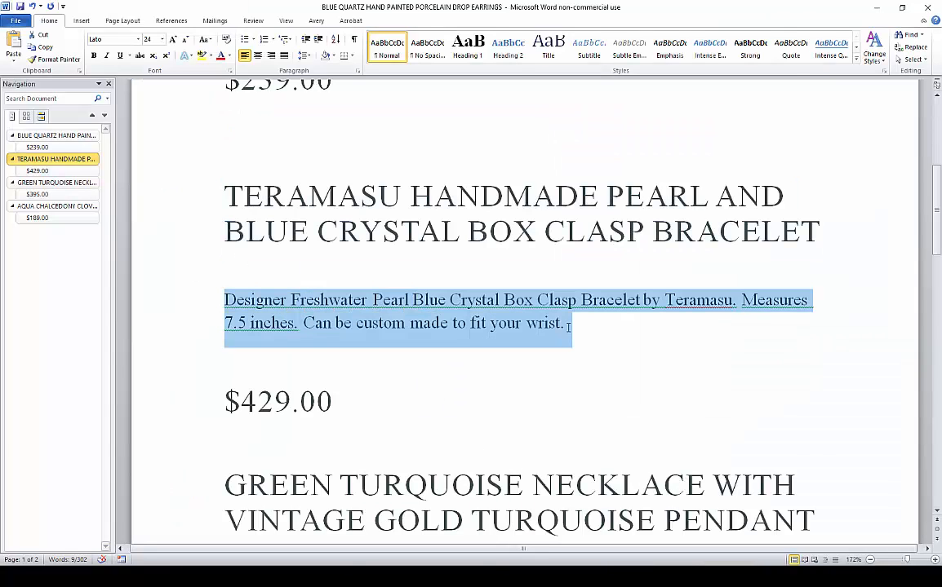
pyautogui.rightClick(343, 294)
pyautogui.click(372, 315)
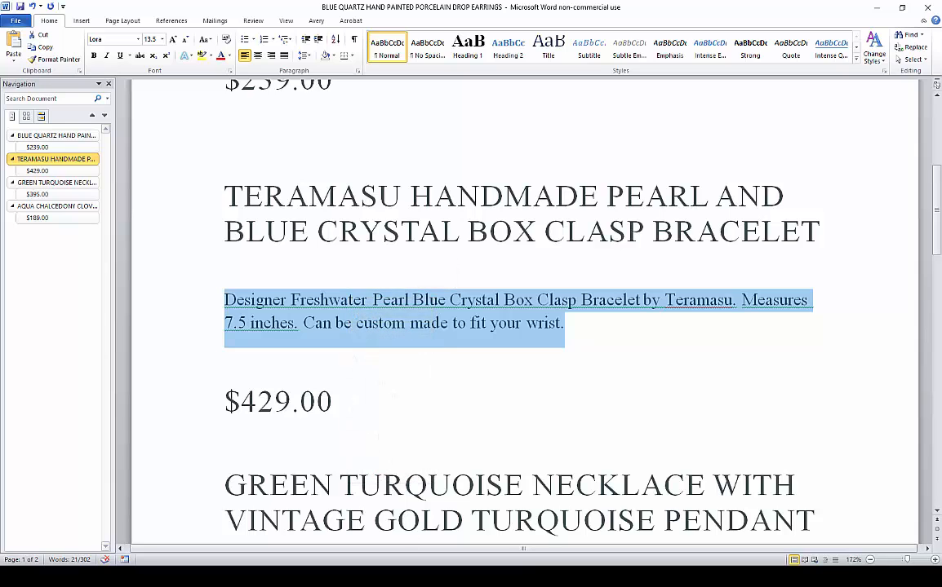
pyautogui.hotkey('alt', 'Tab')
pyautogui.rightClick(311, 199)
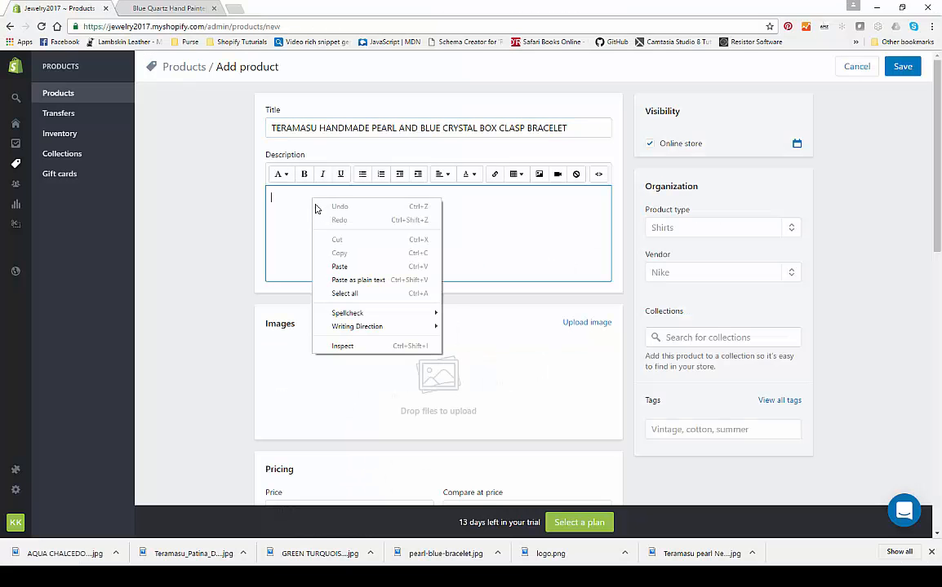
pyautogui.click(343, 268)
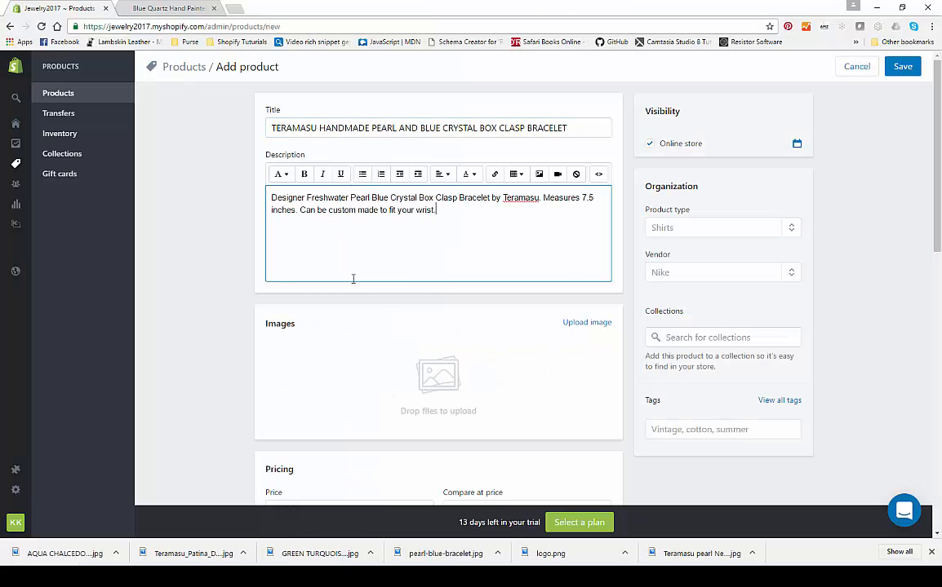
pyautogui.click(585, 323)
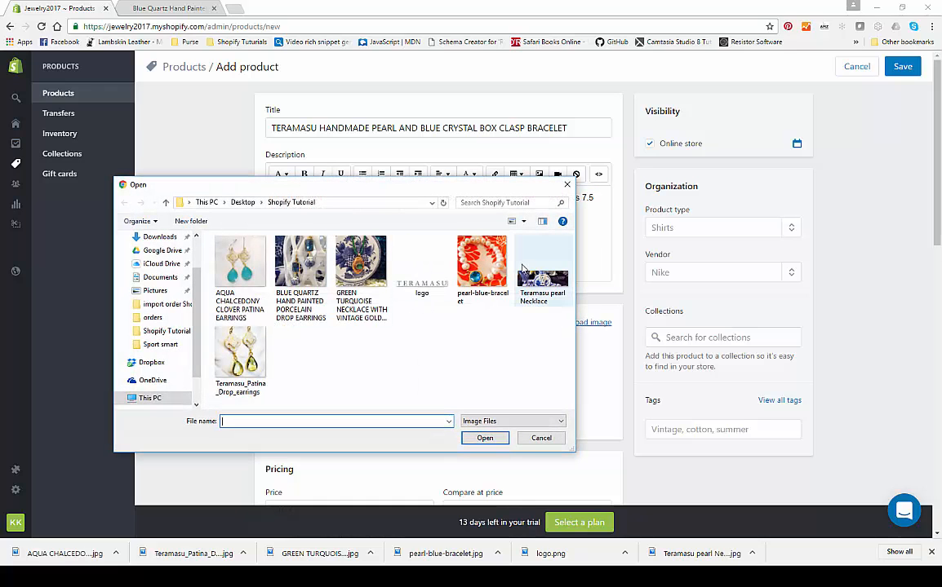
pyautogui.doubleClick(493, 274)
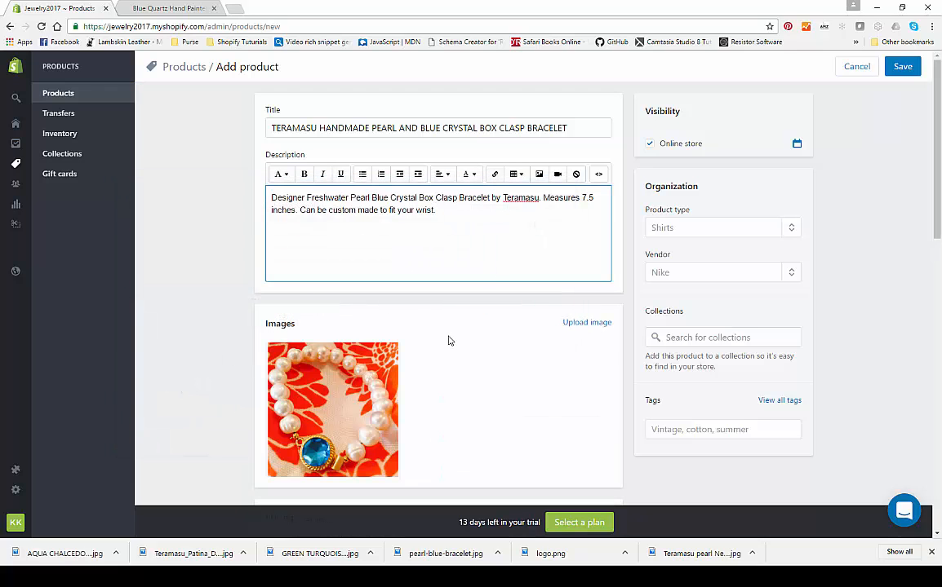
# - Set the bracelet's product type to a new type, Bracelets, and its vendor to Teramasu
pyautogui.click(699, 233)
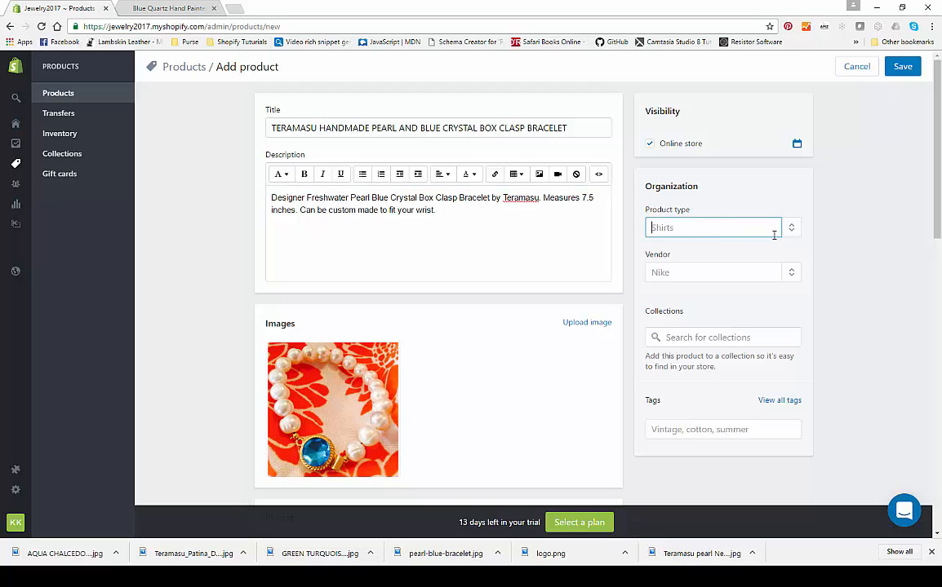
pyautogui.write('Bra')
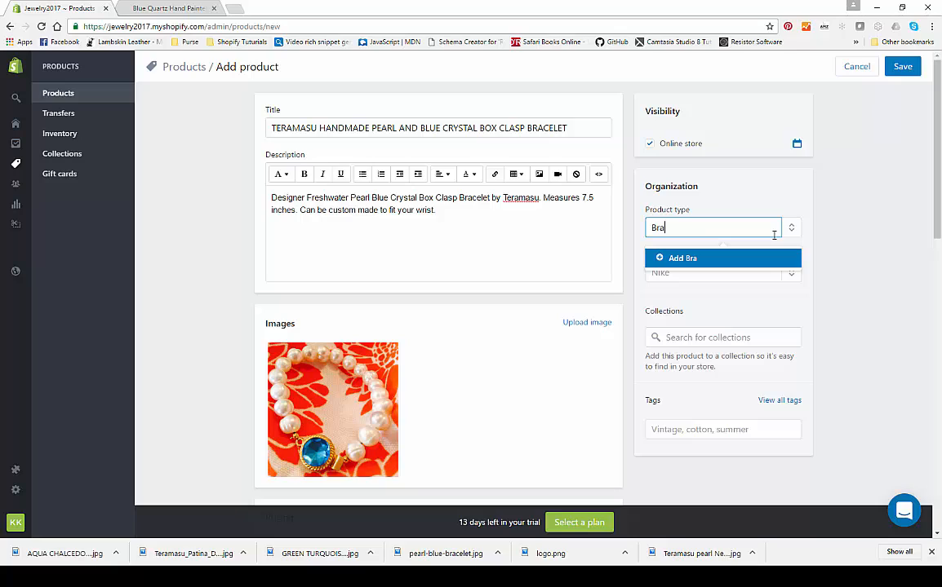
pyautogui.write('celets')
pyautogui.click(658, 261)
pyautogui.click(677, 274)
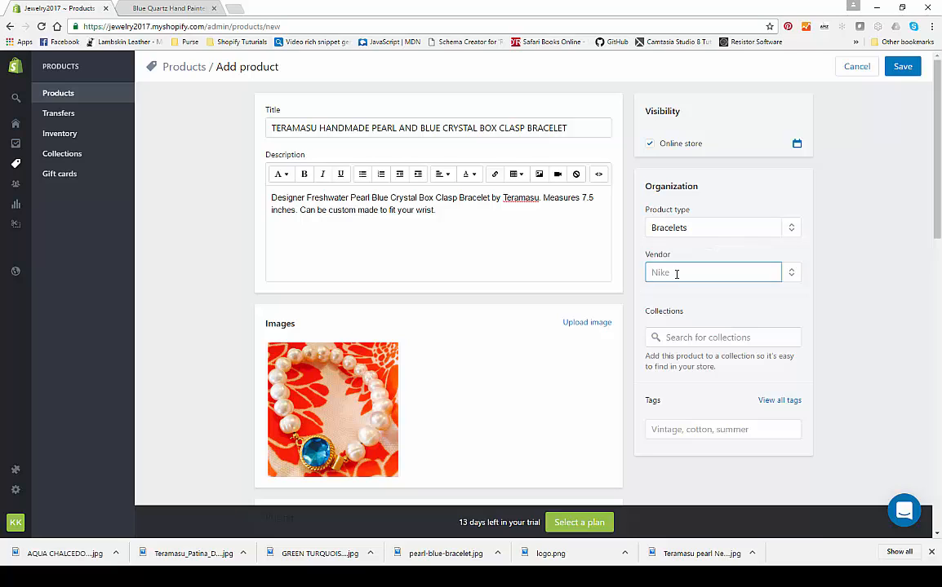
pyautogui.write('Ter')
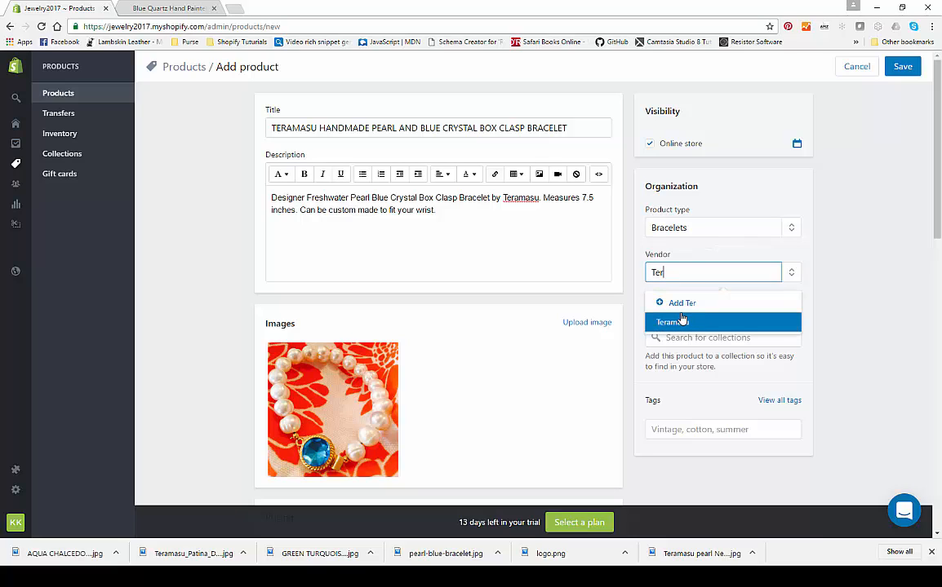
pyautogui.click(679, 323)
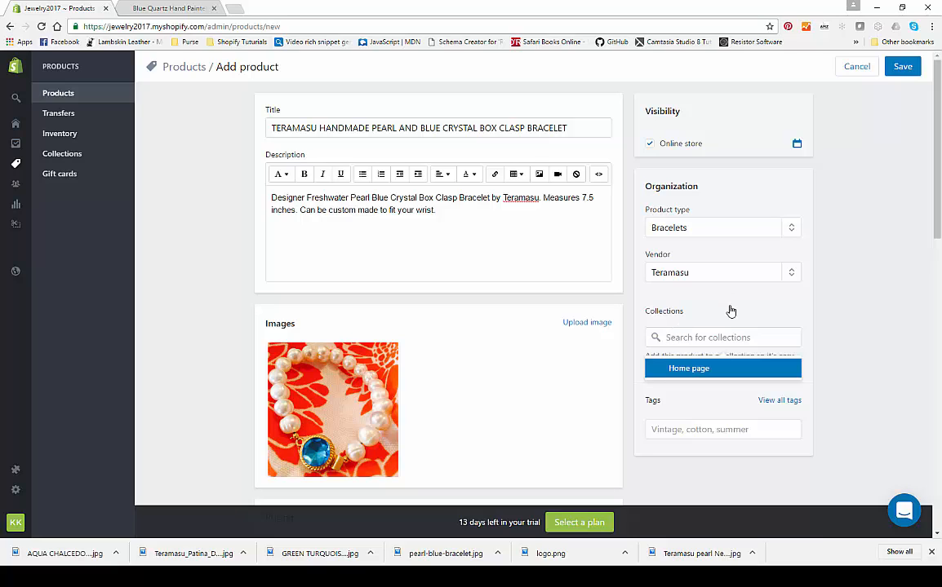
pyautogui.click(855, 326)
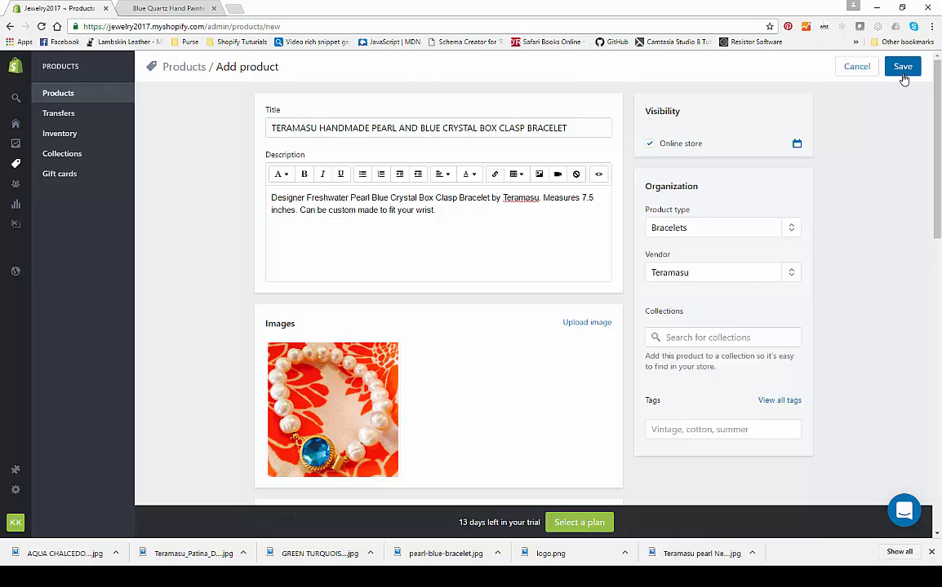
# - Set the bracelet's price to the $429.00 given in the Word document
pyautogui.scroll(-2, 511, 299)
pyautogui.scroll(-2, 514, 302)
pyautogui.click(353, 278)
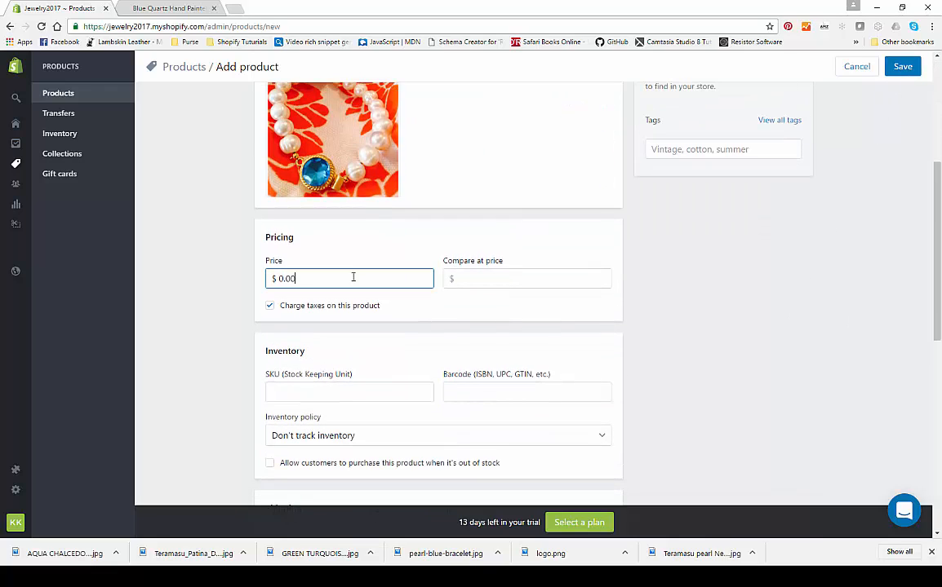
pyautogui.hotkey('ctrl', 'a')
pyautogui.write('4')
# - Set the bracelet's shipping weight to .3 lb and save the product
pyautogui.scroll(-3, 460, 279)
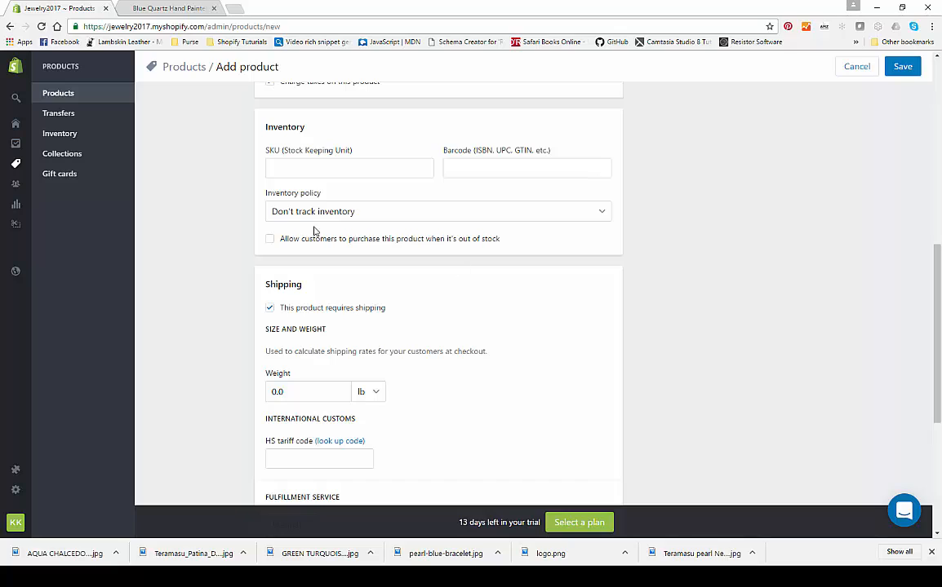
pyautogui.click(301, 395)
pyautogui.hotkey('ctrl', 'a')
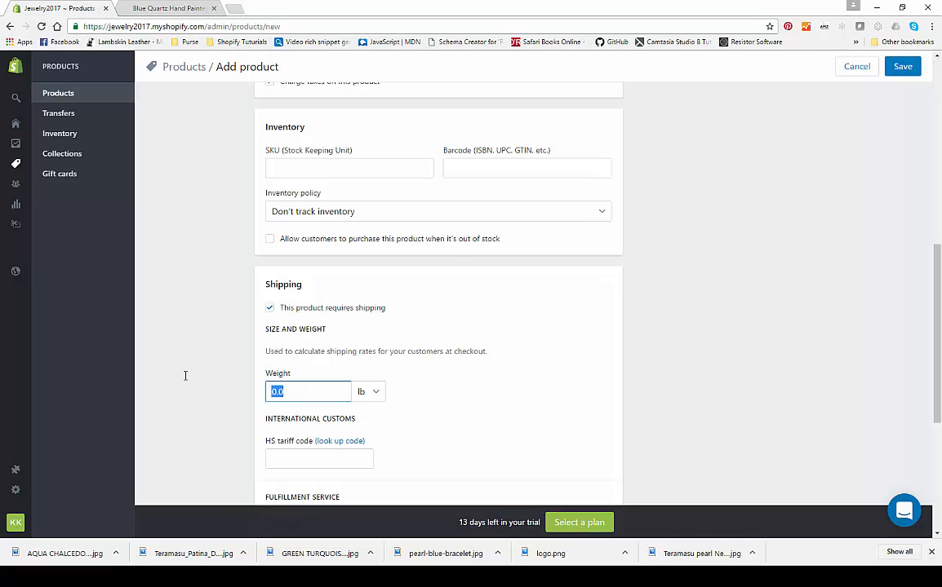
pyautogui.write('.3')
pyautogui.scroll(-2, 545, 332)
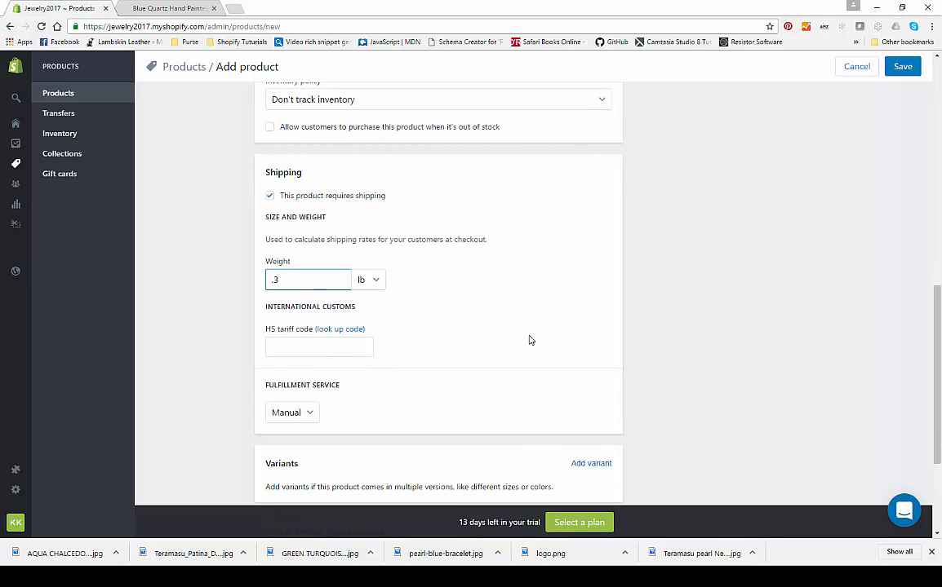
pyautogui.click(902, 66)
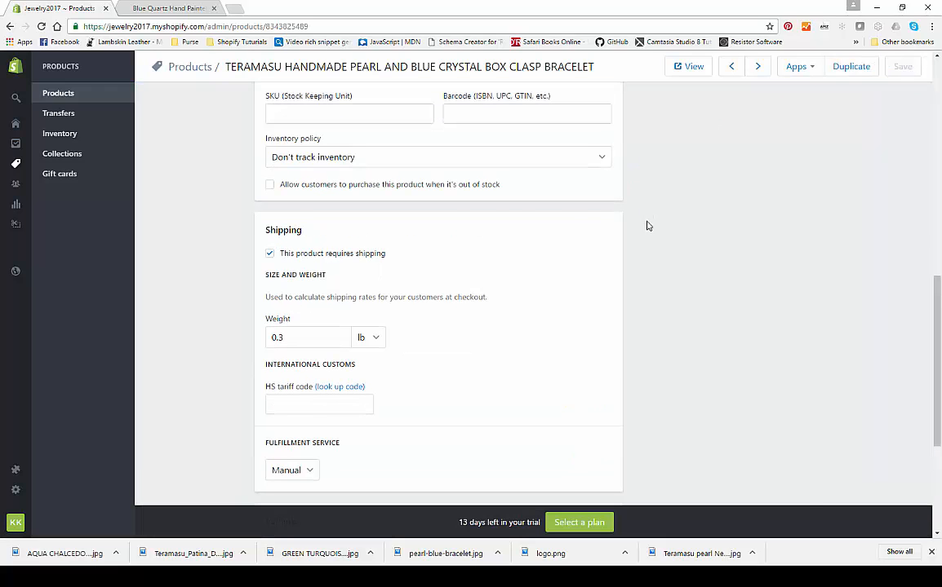
# - Start another new product titled "GREEN TURQUOISE NECKLACE WITH VINTAGE GOLD TURQUOISE PENDANT"
pyautogui.click(54, 94)
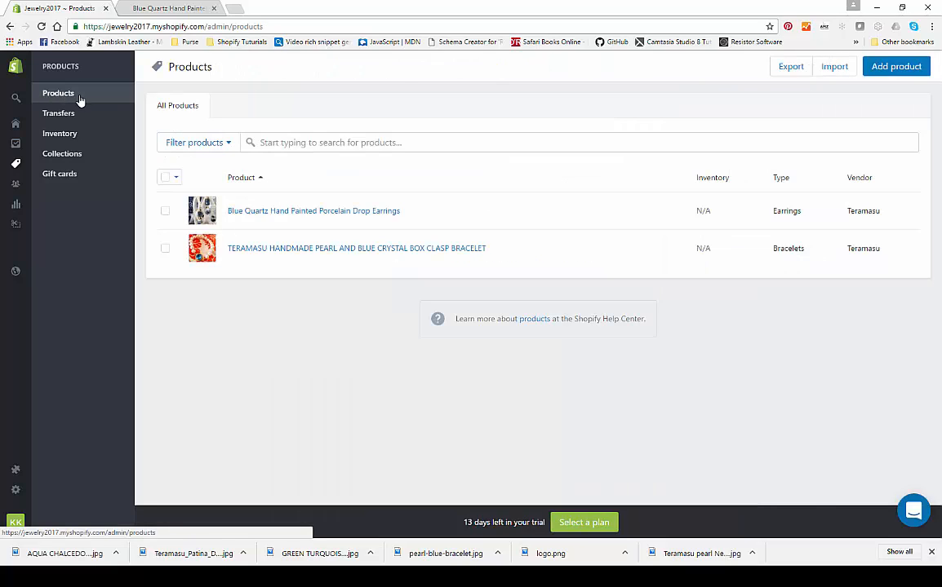
pyautogui.click(901, 73)
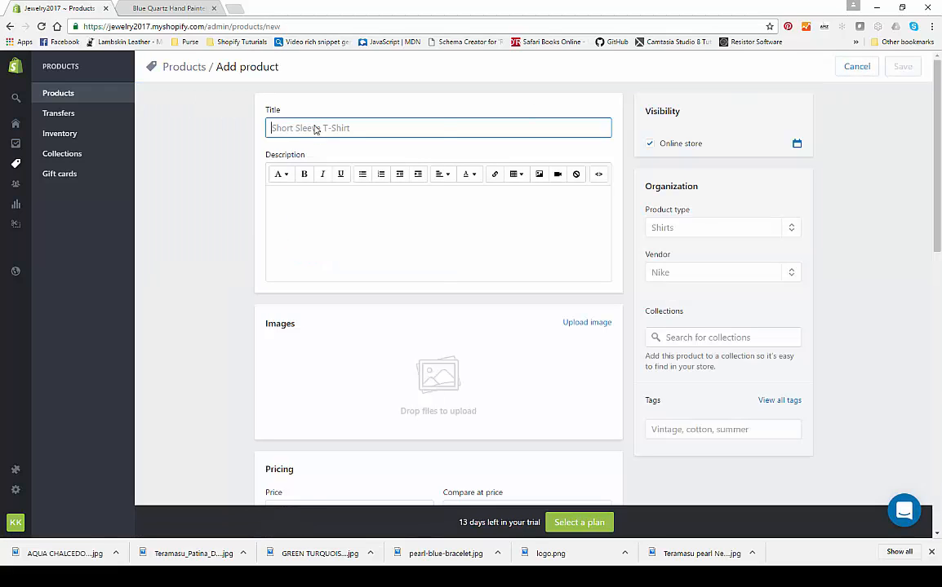
pyautogui.rightClick(314, 129)
pyautogui.click(359, 195)
# - Paste "Green Turquoise Necklace With Vintage Gold Turquoise Pendant" as the necklace's description
pyautogui.click(337, 198)
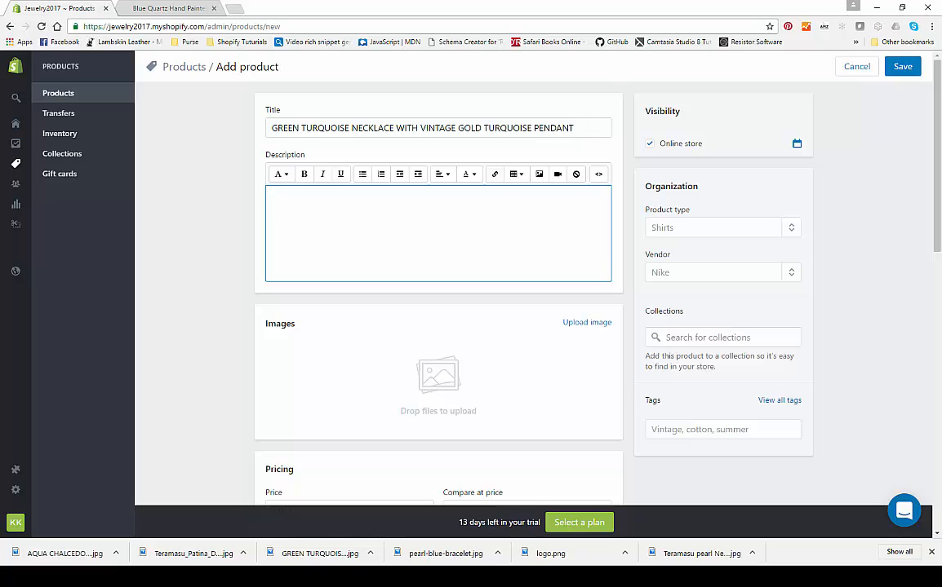
pyautogui.moveTo(482, 577)
pyautogui.rightClick(291, 196)
pyautogui.click(303, 242)
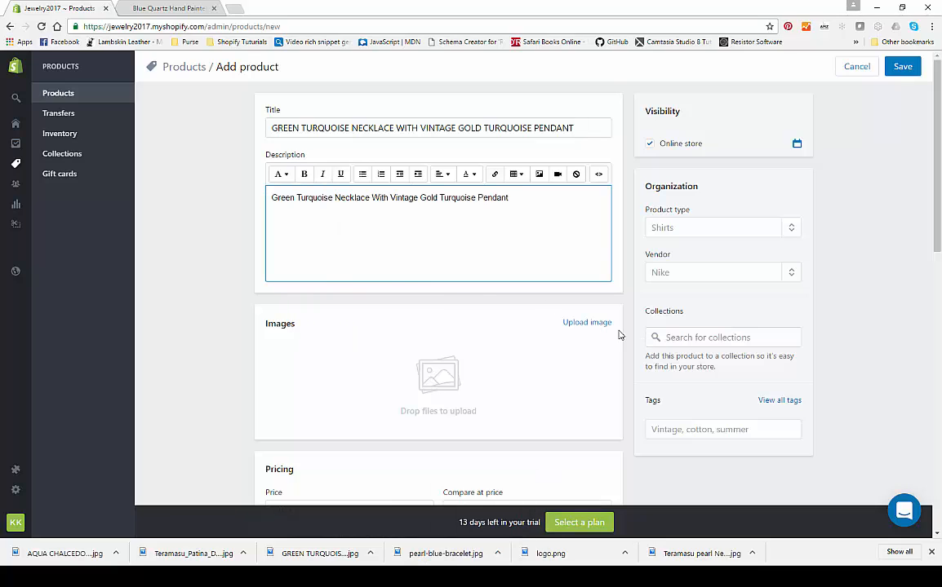
# - Upload the image file of the green turquoise necklace with vintage gold pendant to the product
pyautogui.click(589, 322)
pyautogui.click(372, 265)
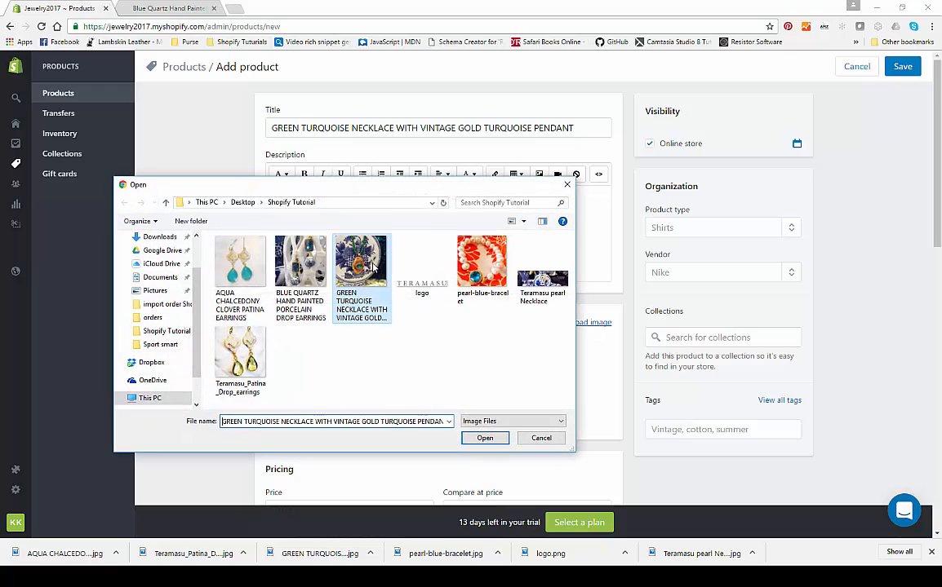
pyautogui.doubleClick(372, 265)
# - Set the green turquoise necklace's price to $395
pyautogui.scroll(-3, 373, 262)
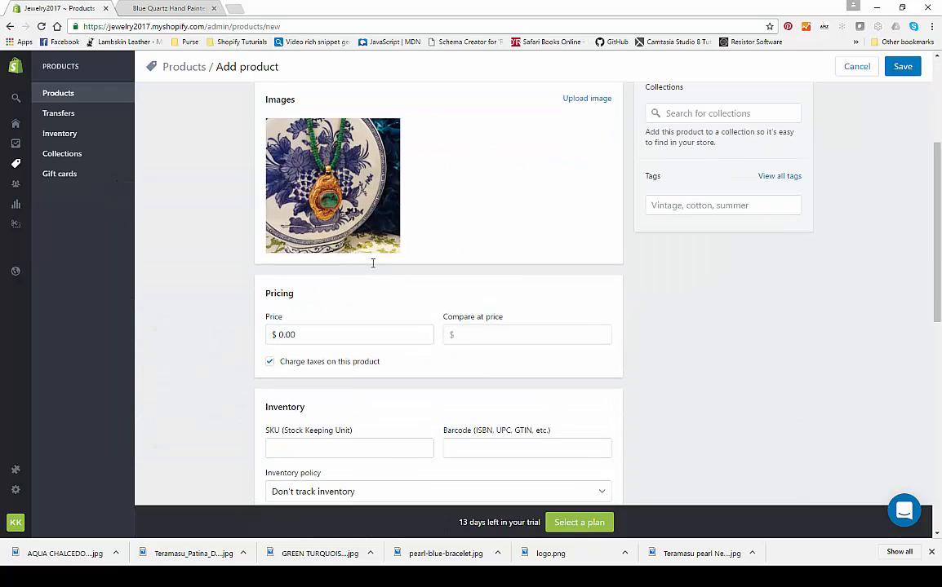
pyautogui.click(315, 335)
pyautogui.hotkey('ctrl', 'a')
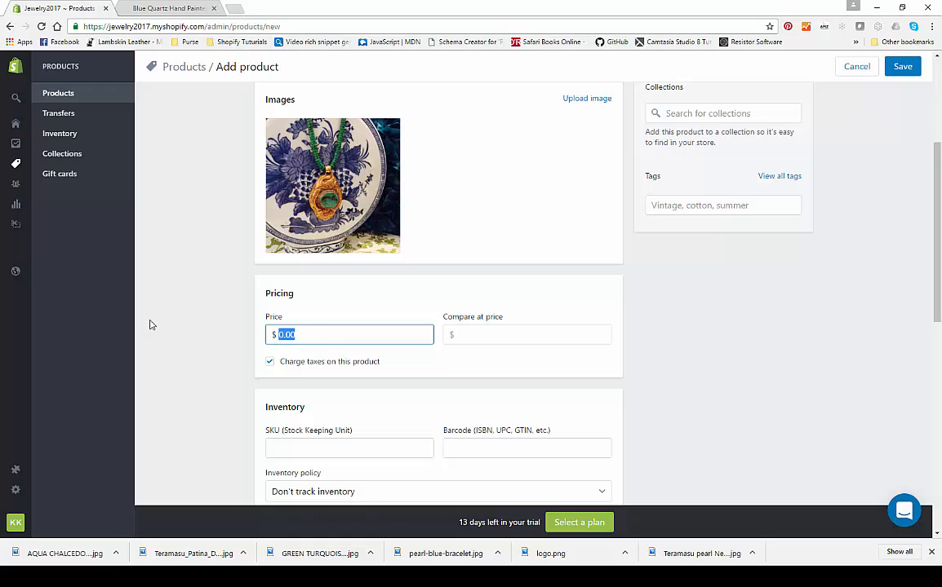
pyautogui.write('395')
# - Add Necklace as a new product type and assign it to the green turquoise necklace
pyautogui.scroll(-3, 298, 225)
pyautogui.scroll(5, 296, 225)
pyautogui.click(700, 173)
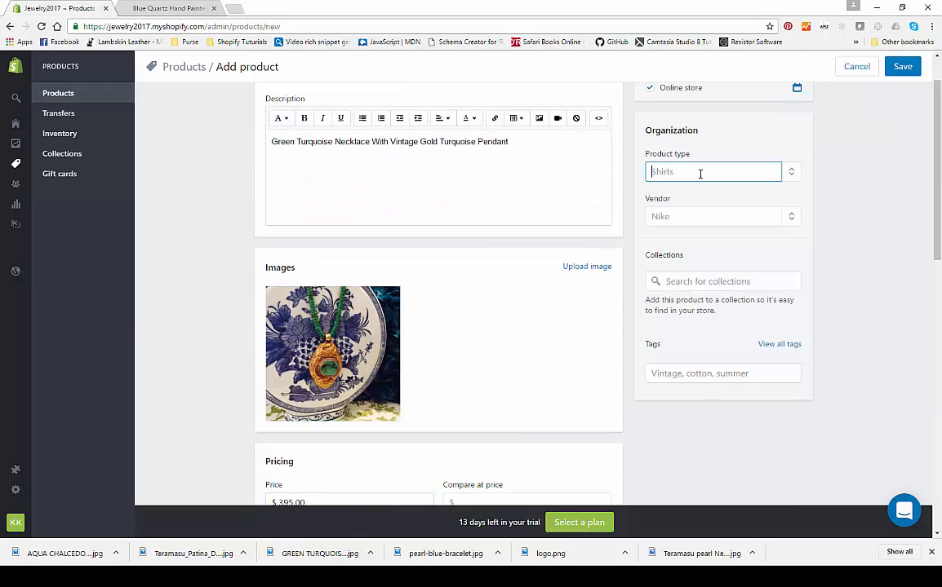
pyautogui.write('Neck')
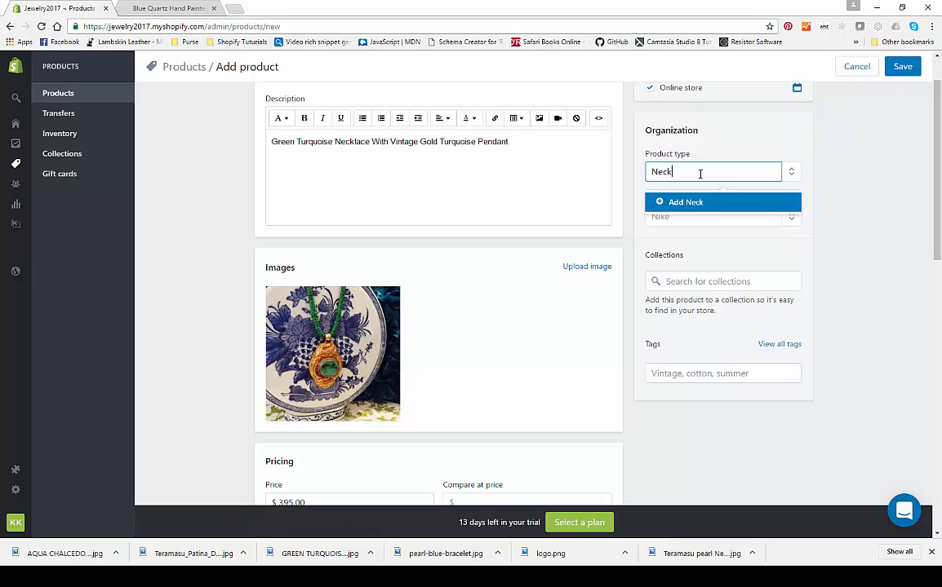
pyautogui.write('lace')
pyautogui.click(658, 203)
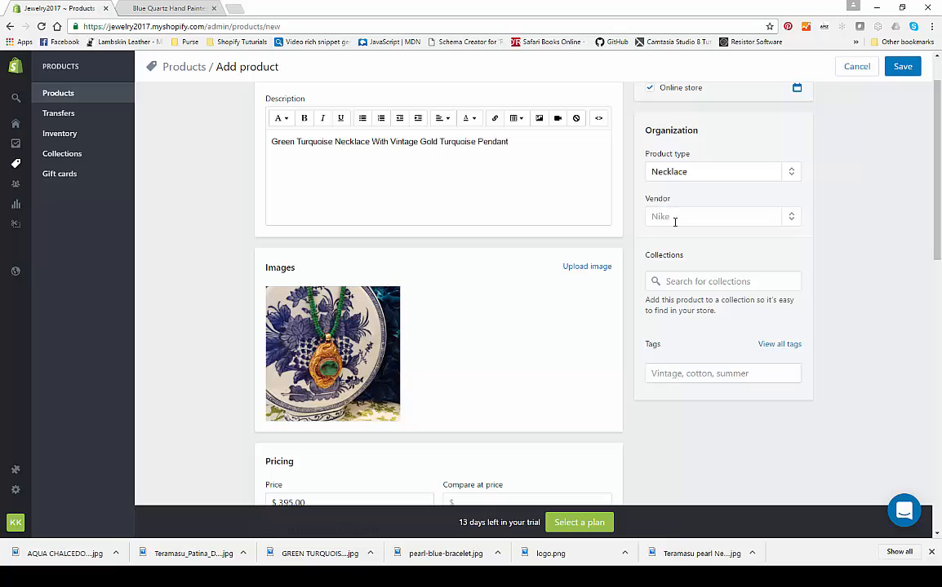
# - Set the green turquoise necklace's vendor to Teramasu and save the product
pyautogui.click(683, 217)
pyautogui.click(790, 219)
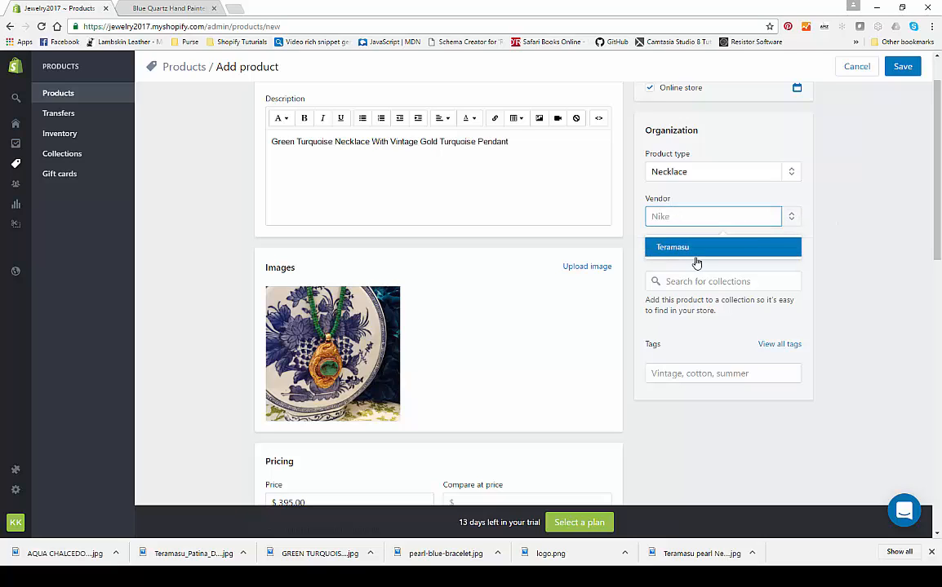
pyautogui.click(671, 245)
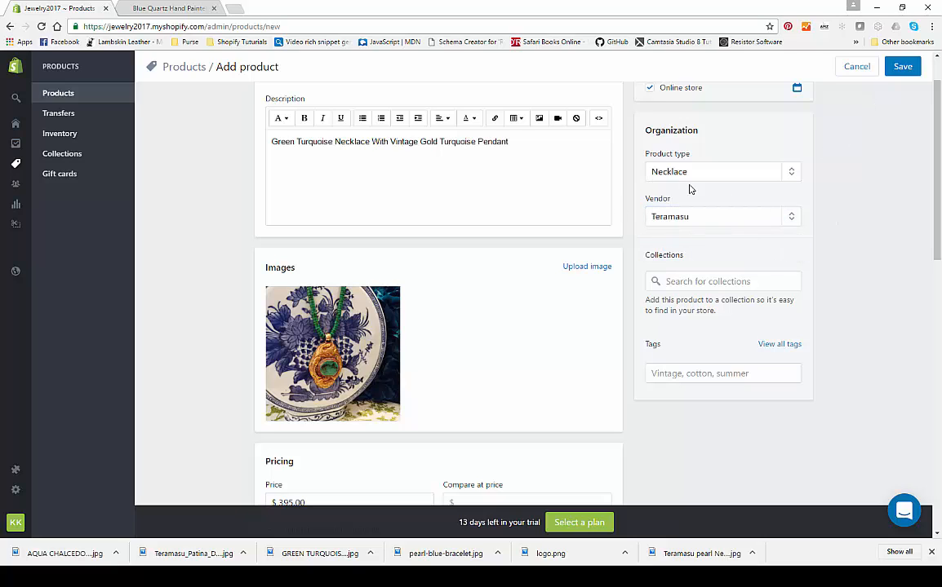
pyautogui.click(903, 74)
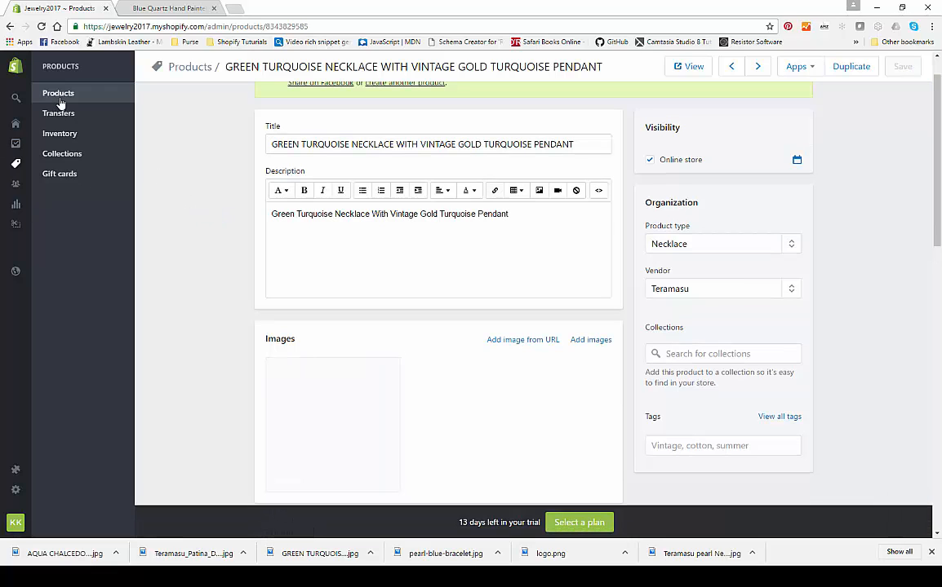
# - Start another new product titled "AQUA CHALCEDONY CLOVER PATINA EARRINGS"
pyautogui.click(59, 98)
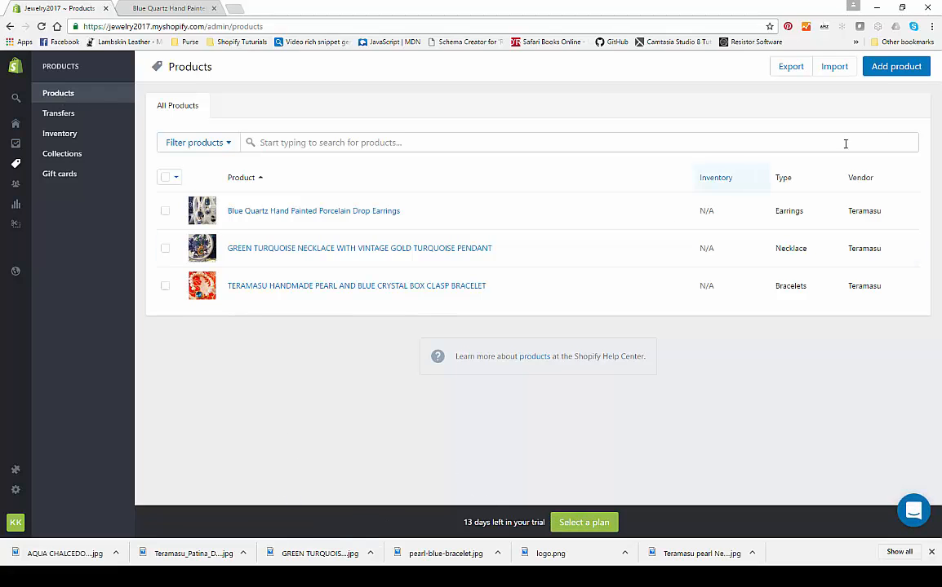
pyautogui.click(903, 75)
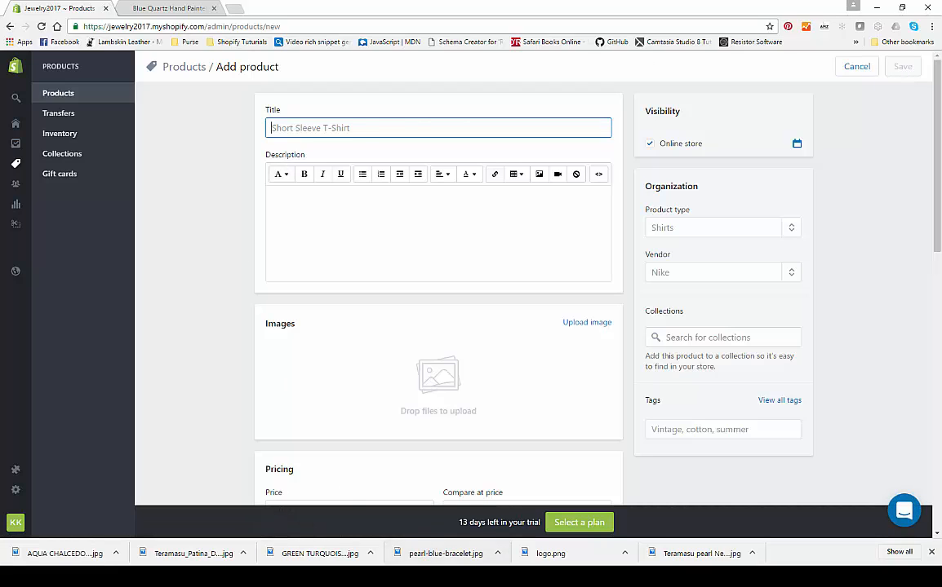
pyautogui.write('AQUA CHALCEDONY CLOVER PATINA EARRINGS')
# - Paste "Beautiful Patina Clover Aqua Chalcedony Dangle Earrings. 14K Gold over Sterling Silver. Earrings measure approx 2 inches long." as the description and upload the aqua earrings image
pyautogui.click(315, 199)
pyautogui.rightClick(288, 199)
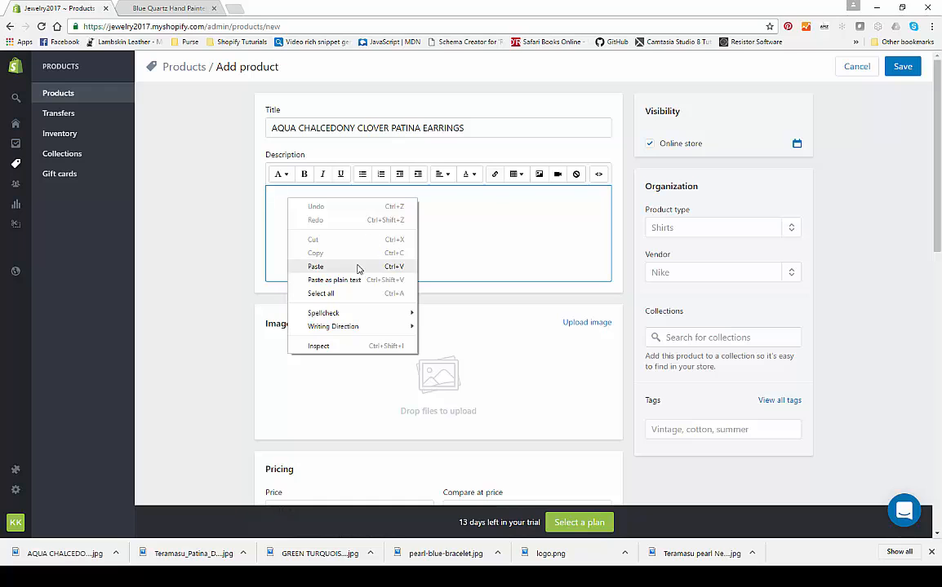
pyautogui.click(362, 267)
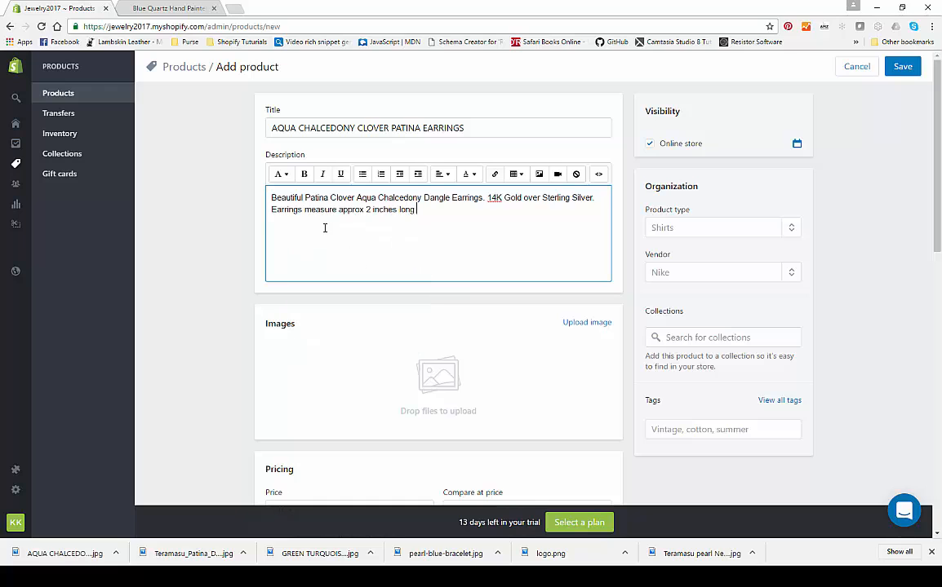
pyautogui.click(584, 325)
pyautogui.doubleClick(239, 264)
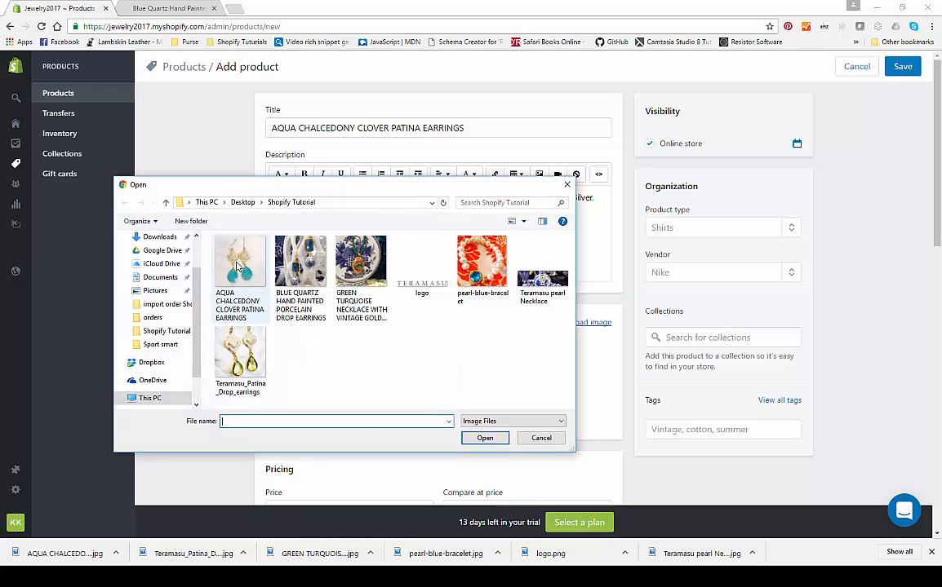
# - Assign the existing product type Earrings and the vendor Teramasu to the aqua chalcedony earrings
pyautogui.scroll(-1, 237, 267)
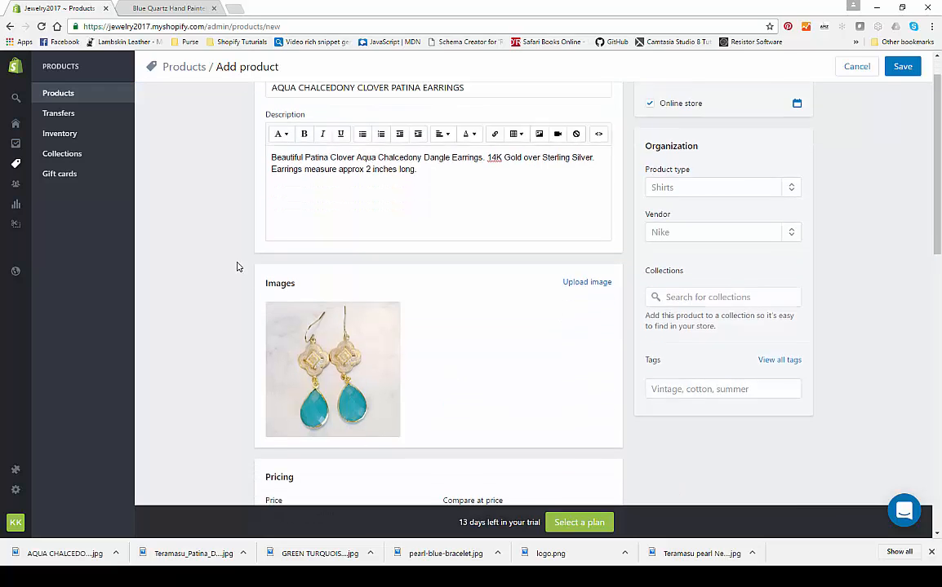
pyautogui.click(724, 173)
pyautogui.write('Ea')
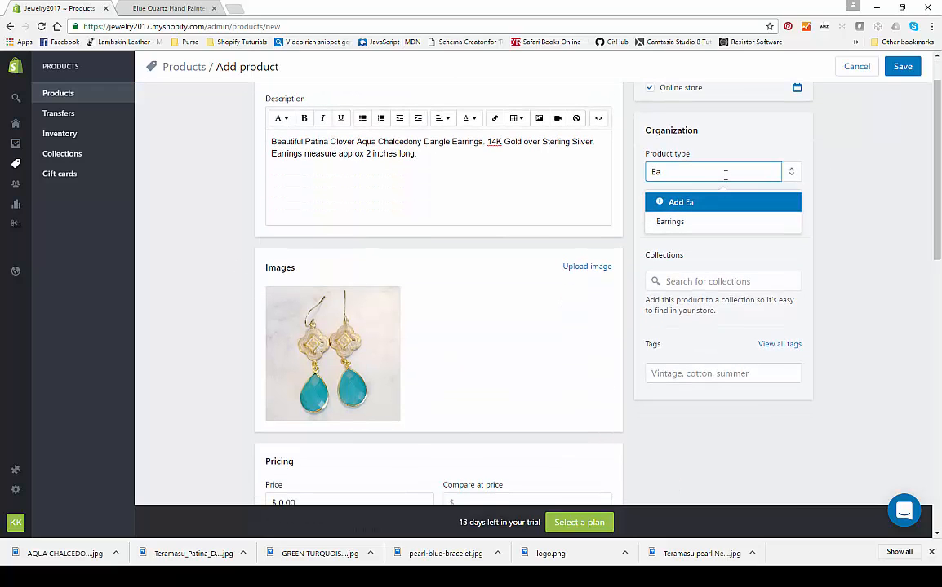
pyautogui.click(700, 224)
pyautogui.click(686, 217)
pyautogui.write('T')
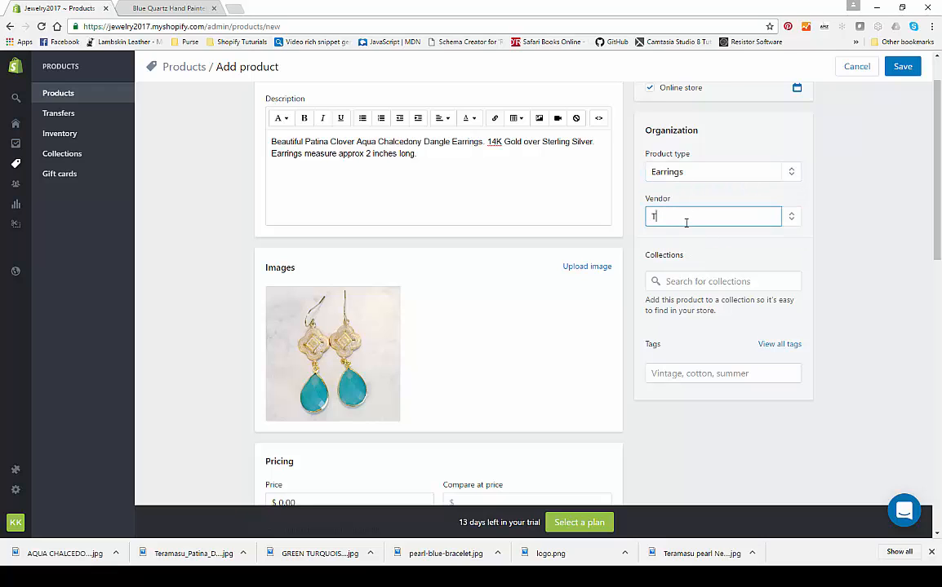
pyautogui.write('e')
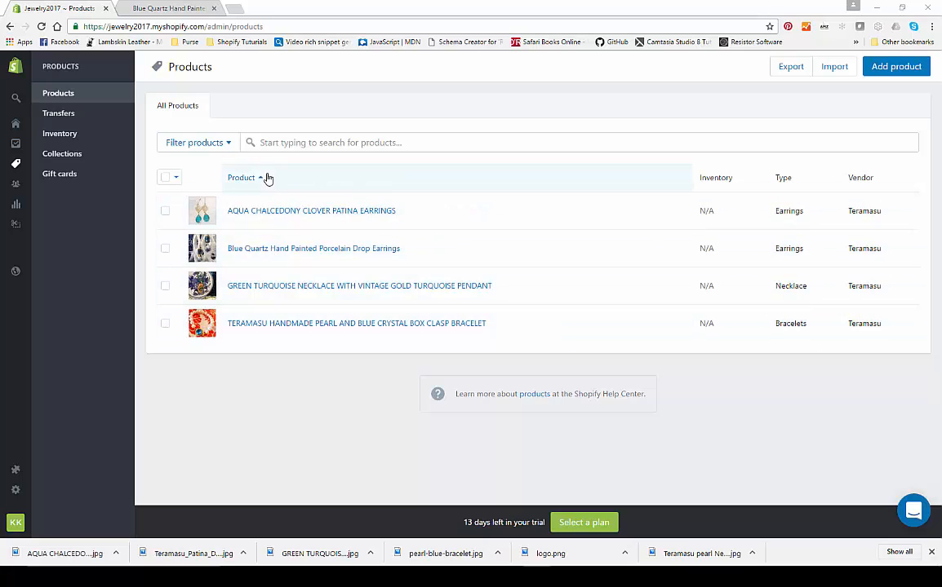
# - Start a new product collection titled "Earrings"
pyautogui.click(62, 154)
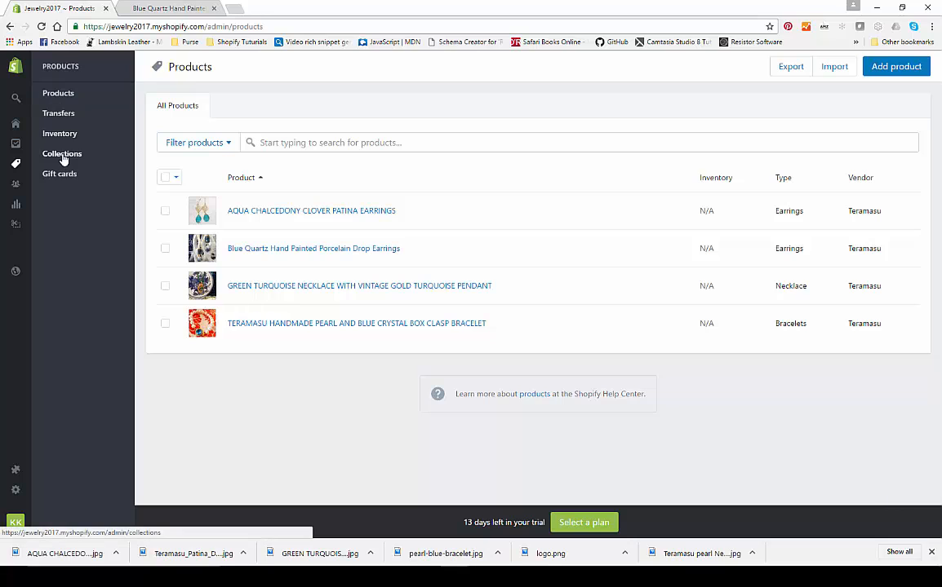
pyautogui.moveTo(17, 164)
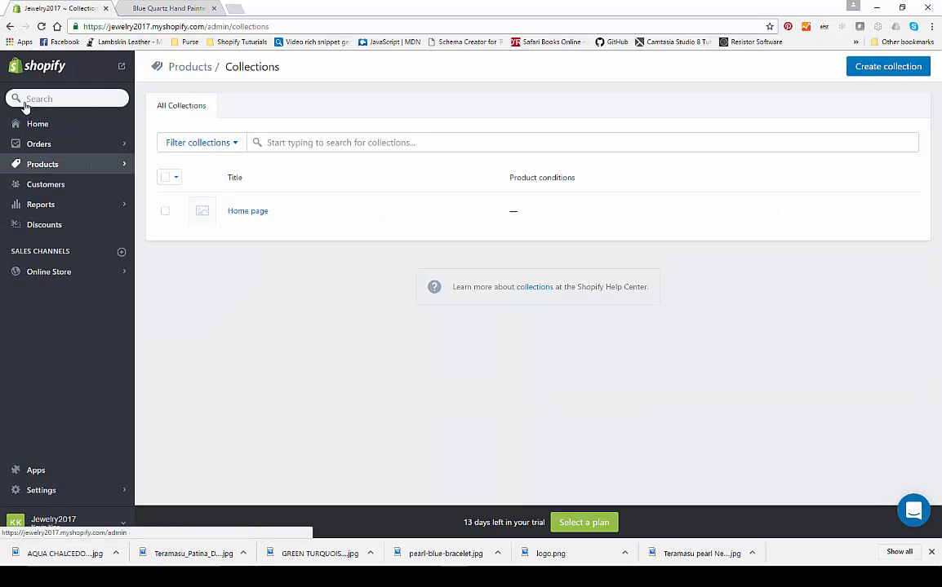
pyautogui.click(17, 164)
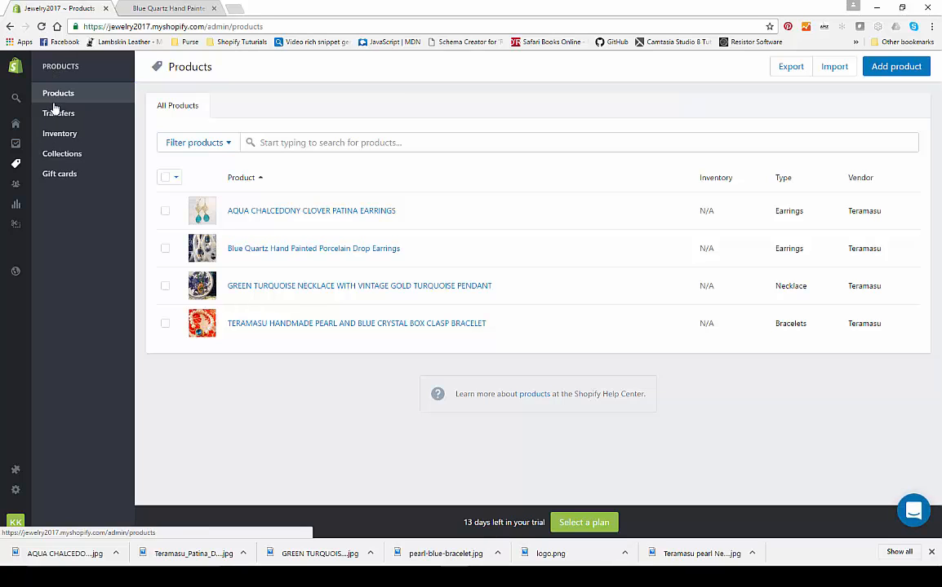
pyautogui.click(54, 155)
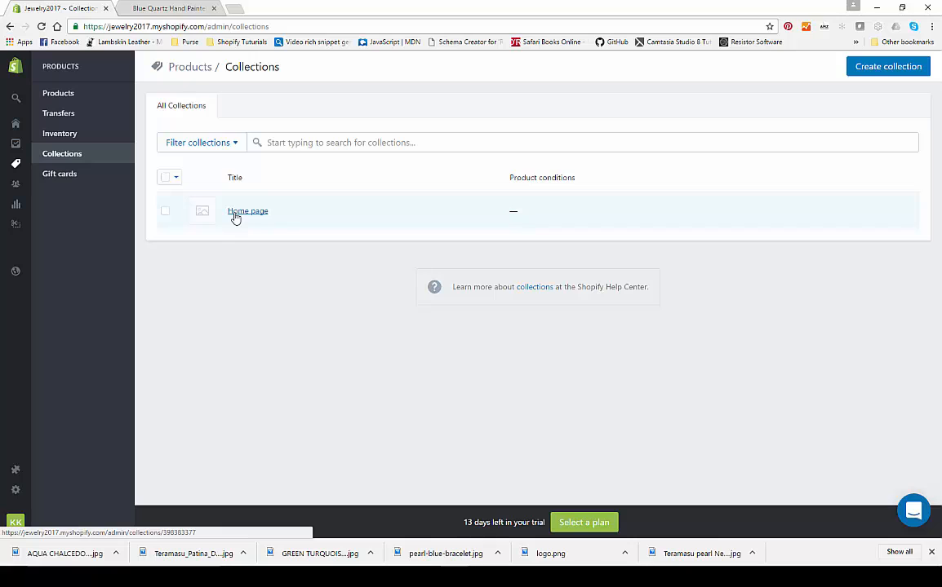
pyautogui.click(862, 72)
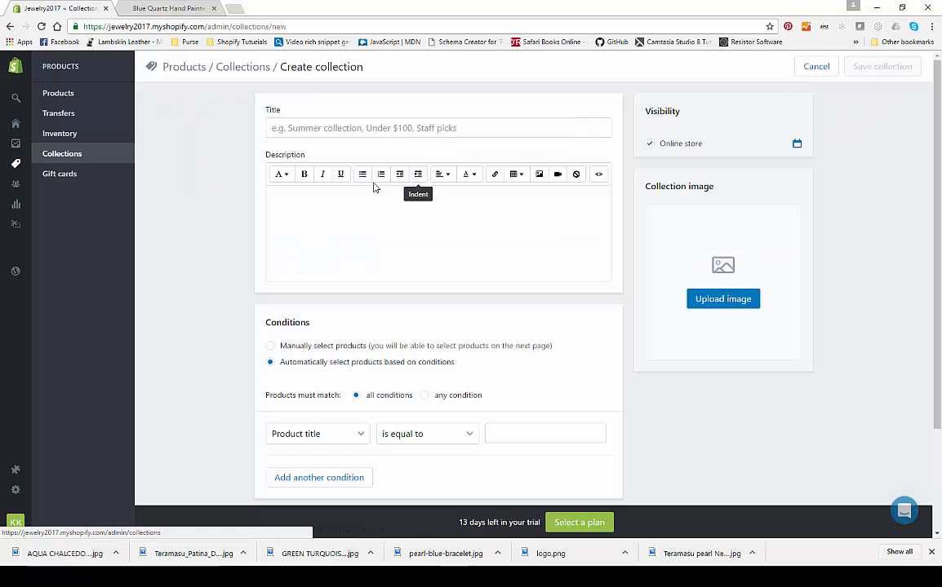
pyautogui.click(386, 129)
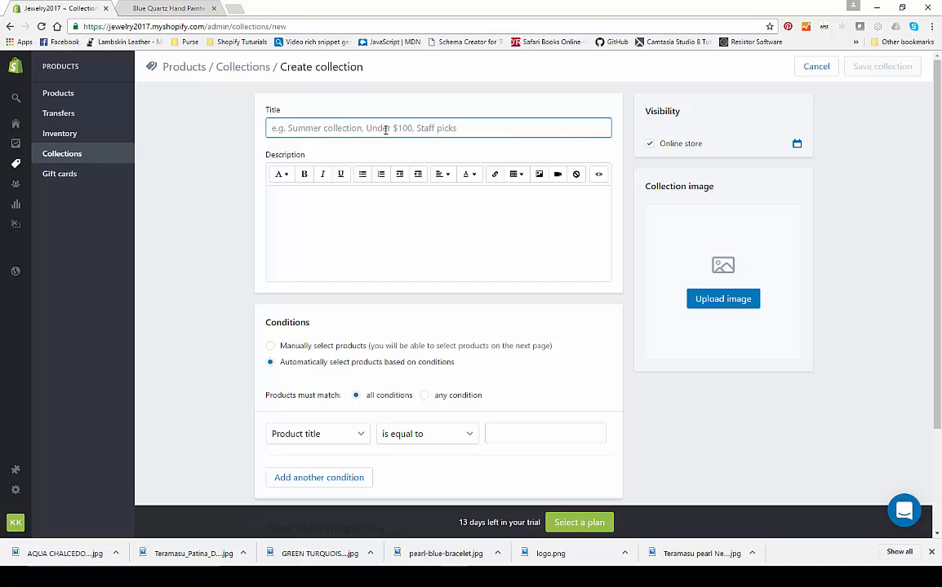
pyautogui.write('Earrings')
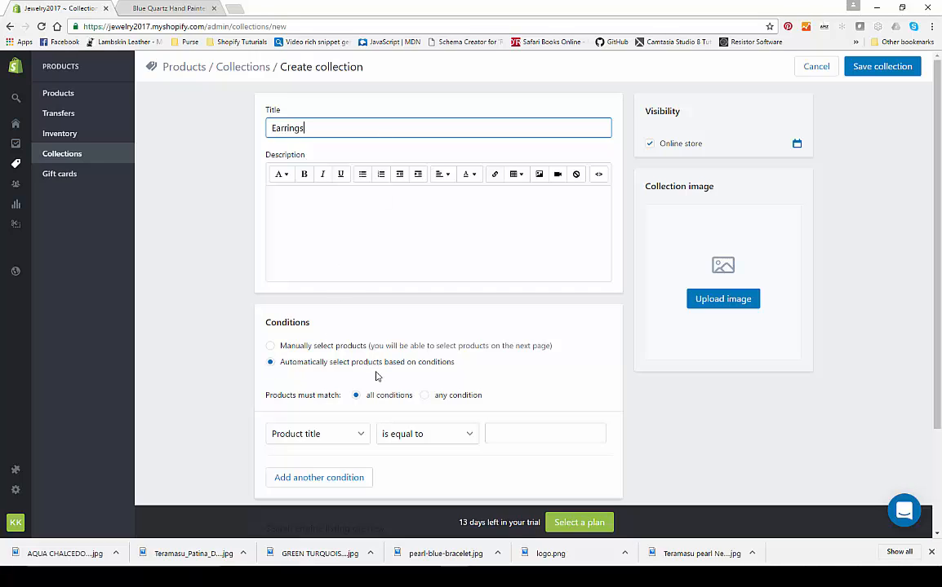
# - Set the collection's automatic condition to product type is equal to Earrings and save the collection
pyautogui.scroll(-2, 376, 376)
pyautogui.click(345, 325)
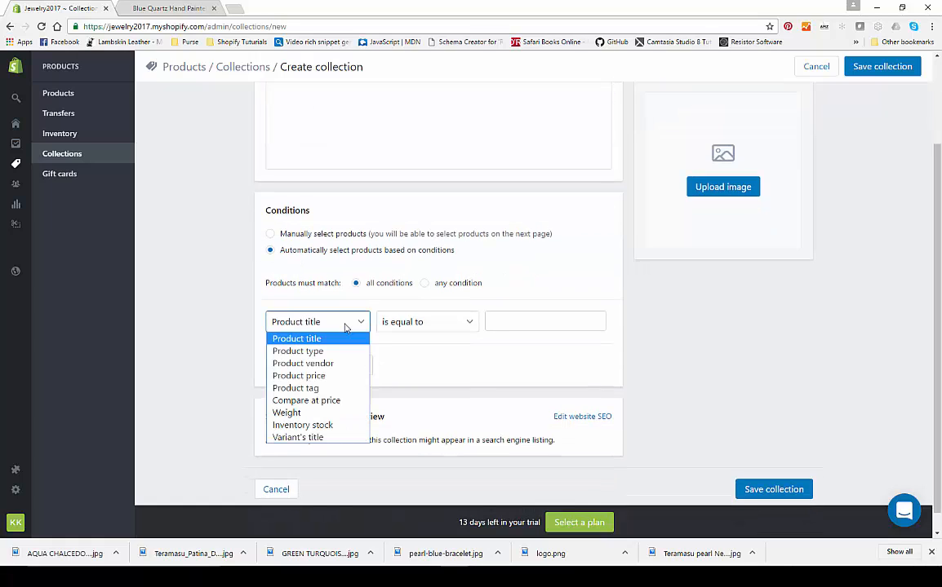
pyautogui.click(345, 326)
pyautogui.click(355, 322)
pyautogui.click(345, 352)
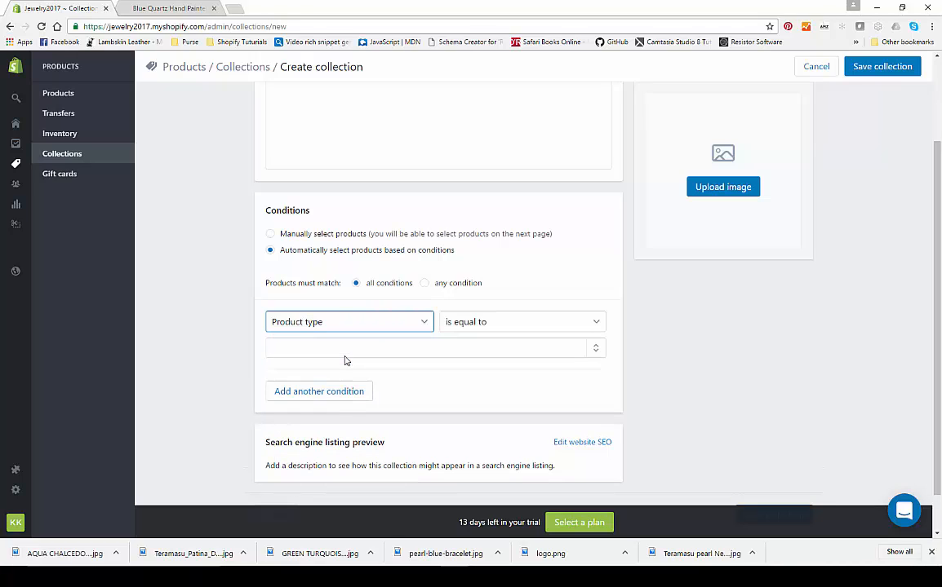
pyautogui.click(345, 351)
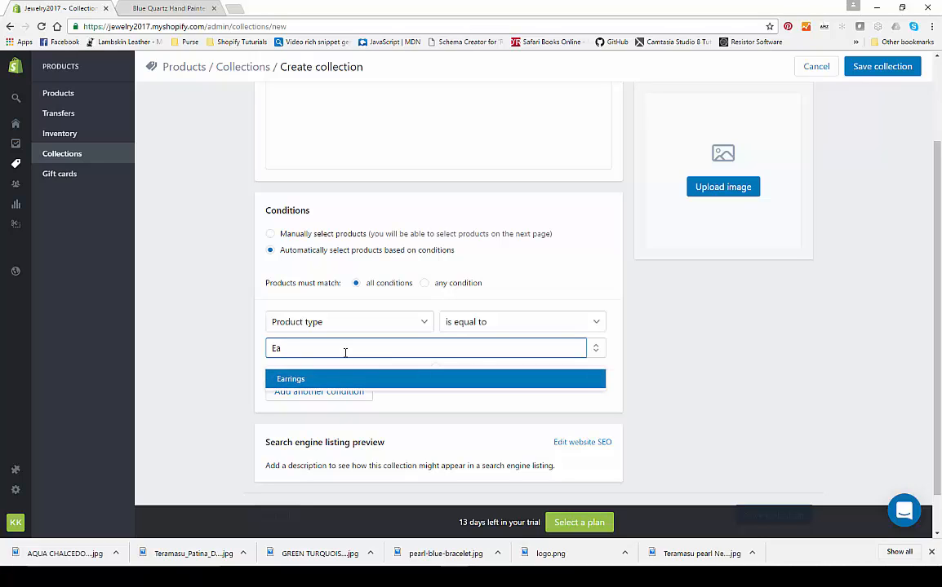
pyautogui.click(286, 380)
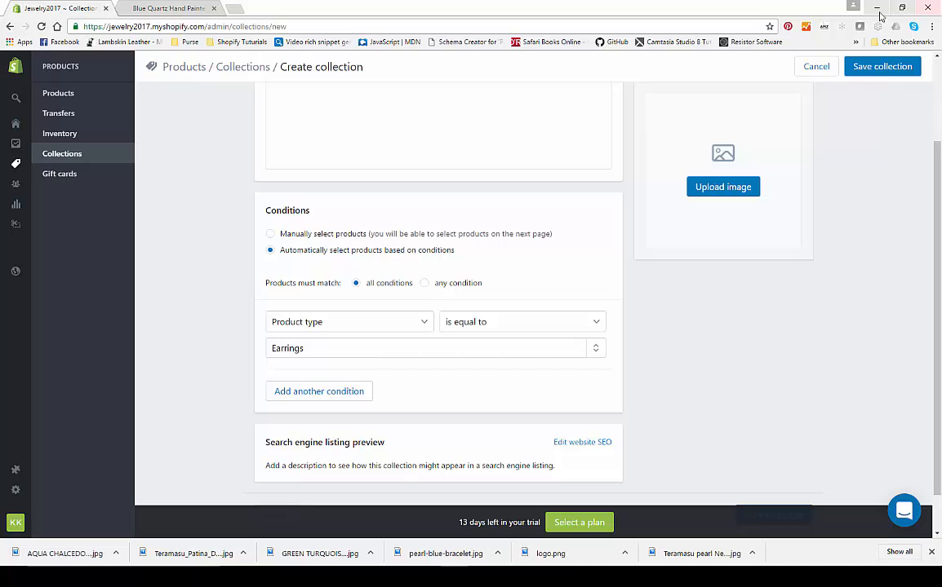
pyautogui.click(870, 68)
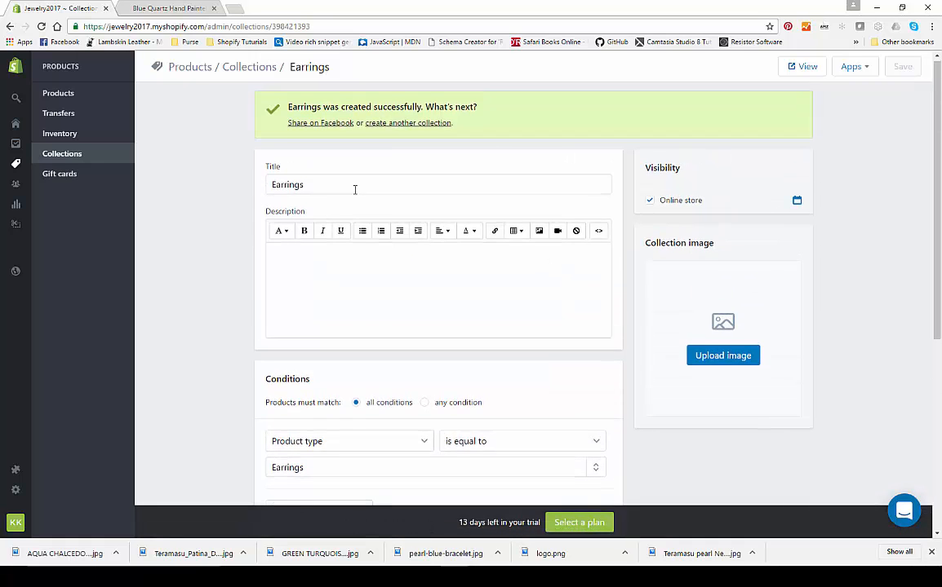
# - Set the Earrings collection's product sorting to Manually and try to reorder its products by hand
pyautogui.scroll(-1, 279, 208)
pyautogui.scroll(-3, 279, 208)
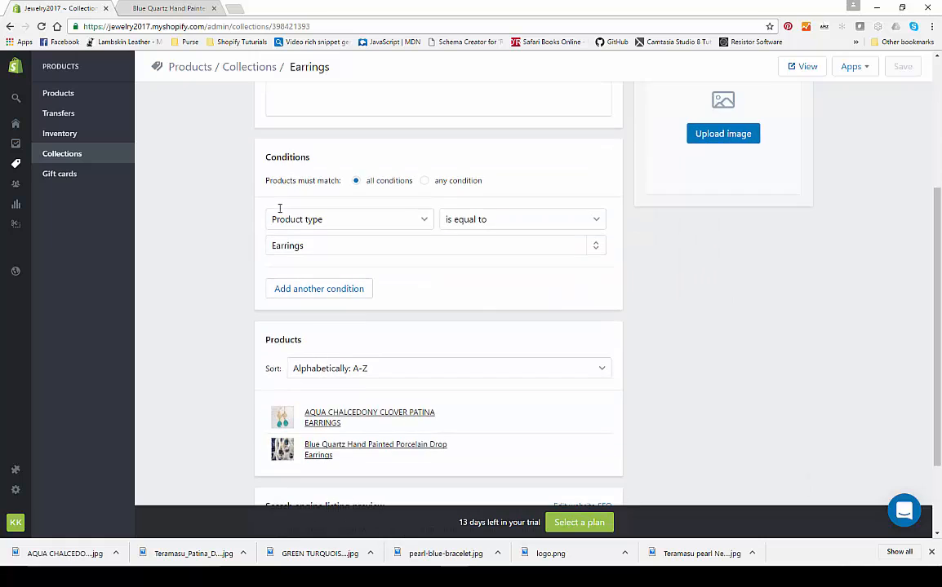
pyautogui.scroll(-2, 279, 210)
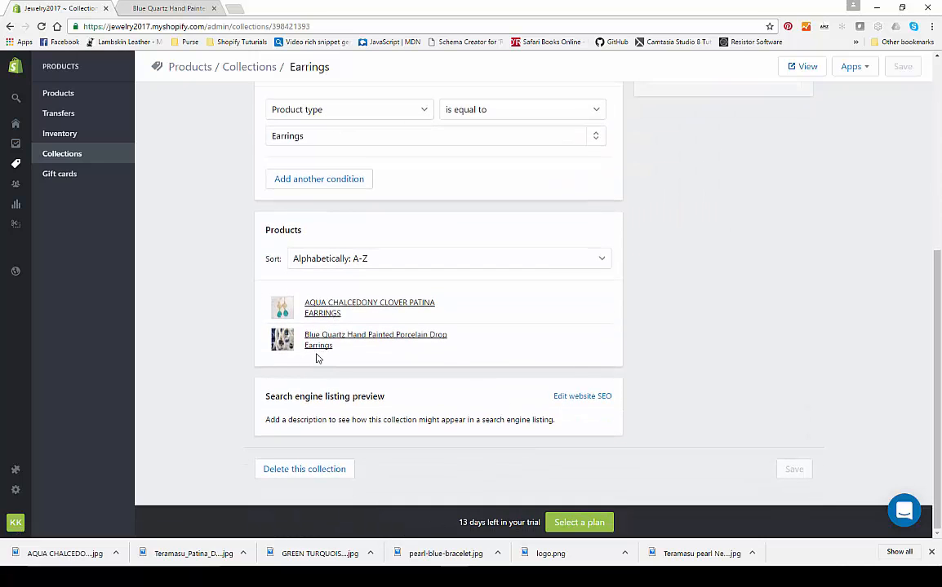
pyautogui.click(501, 261)
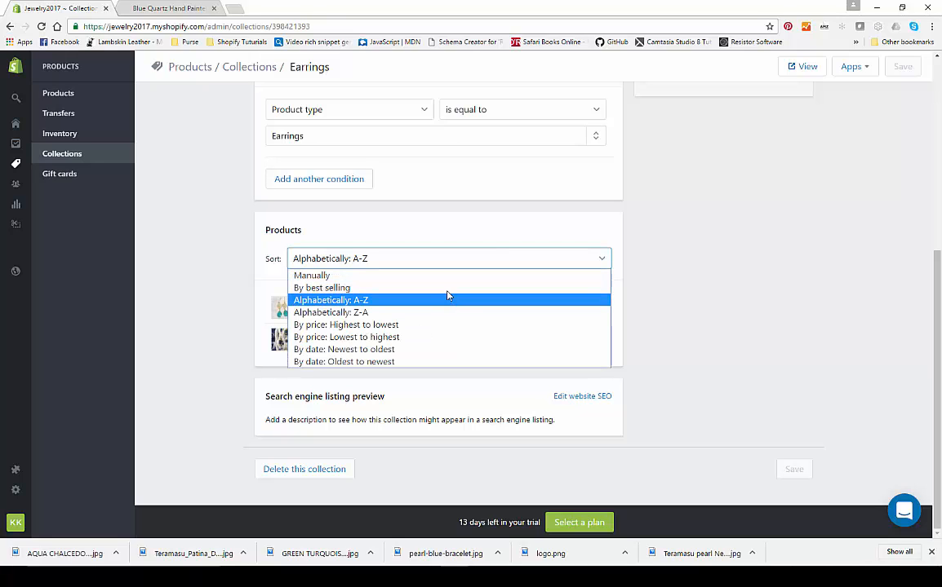
pyautogui.click(392, 276)
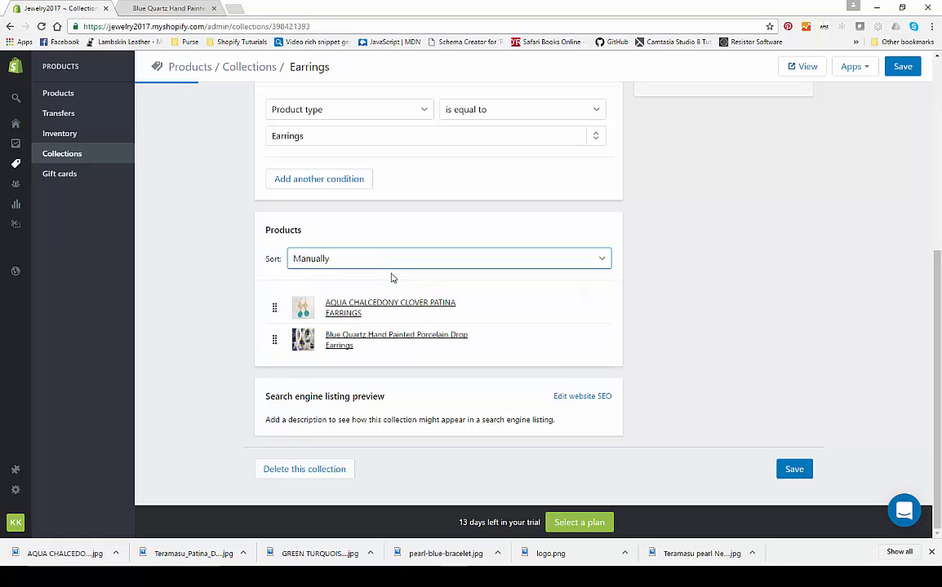
pyautogui.moveTo(279, 338)
pyautogui.mouseDown()
pyautogui.moveTo(275, 301)
pyautogui.moveTo(274, 351)
pyautogui.mouseUp()
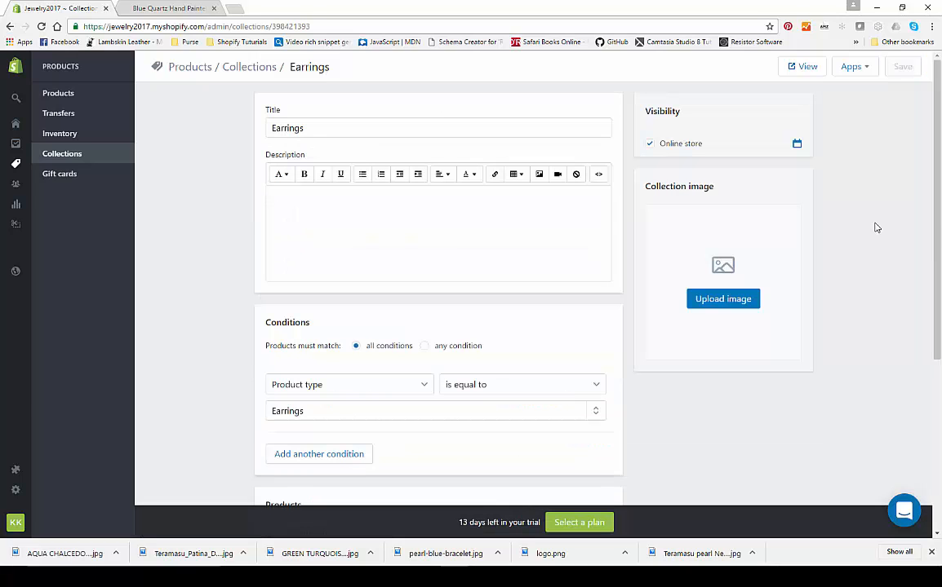
# - View the Earrings collection in the online store and filter its products by Jewelry
pyautogui.click(807, 70)
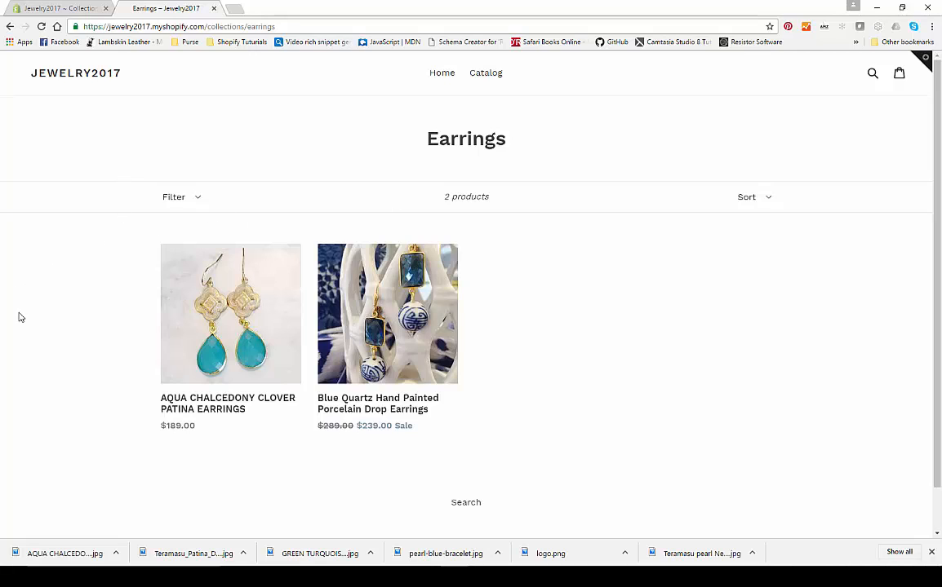
pyautogui.click(197, 201)
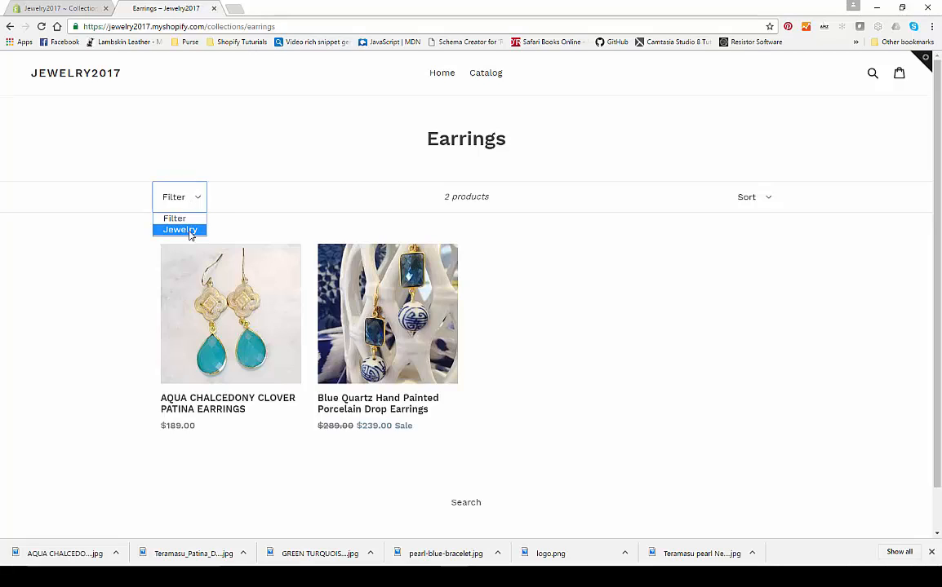
pyautogui.click(190, 231)
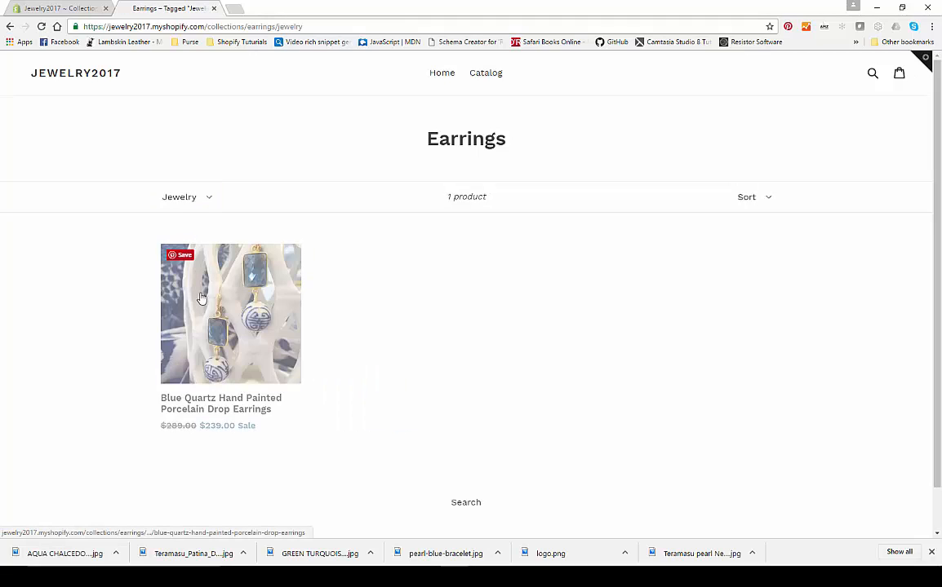
# - Check the filter and sort options on the Earrings storefront page and filter the collection by All products
pyautogui.click(209, 204)
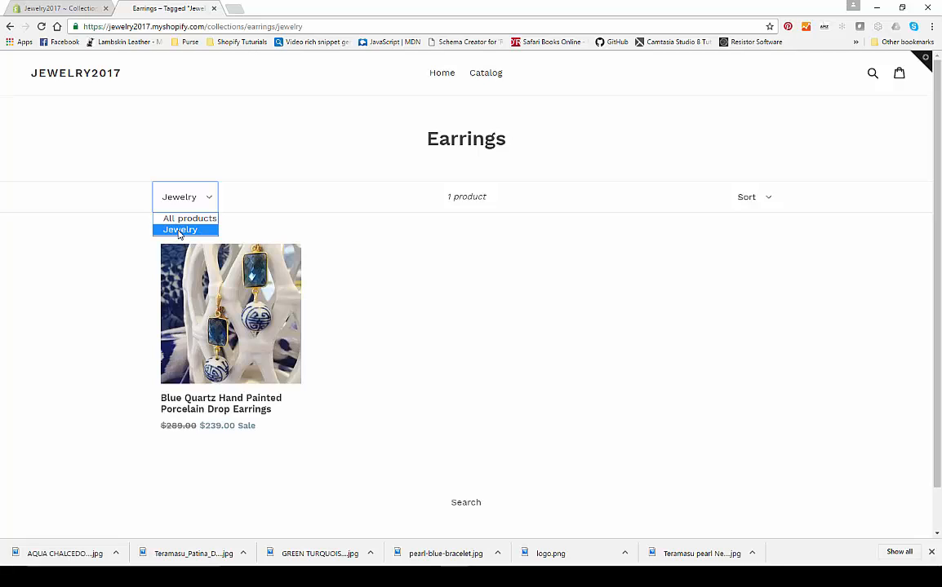
pyautogui.click(199, 196)
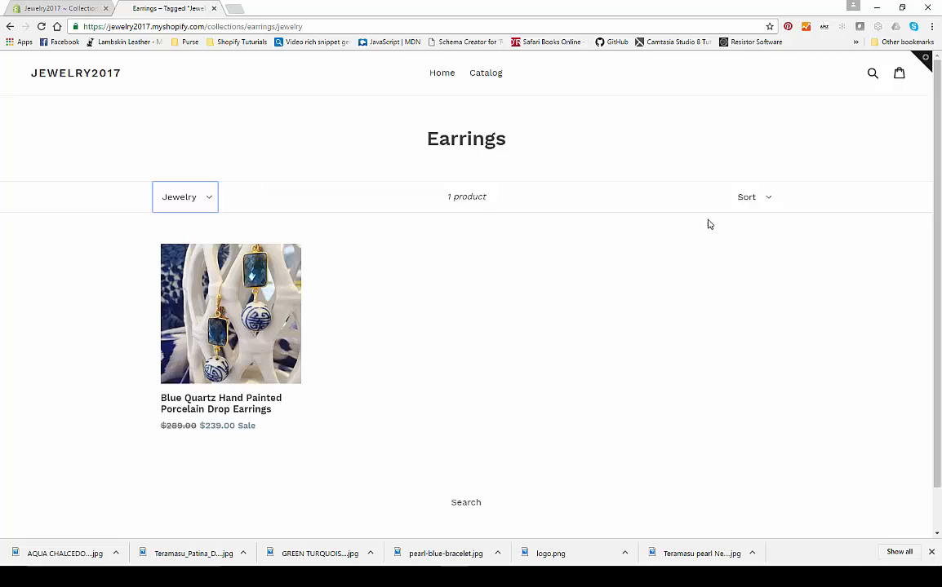
pyautogui.click(759, 201)
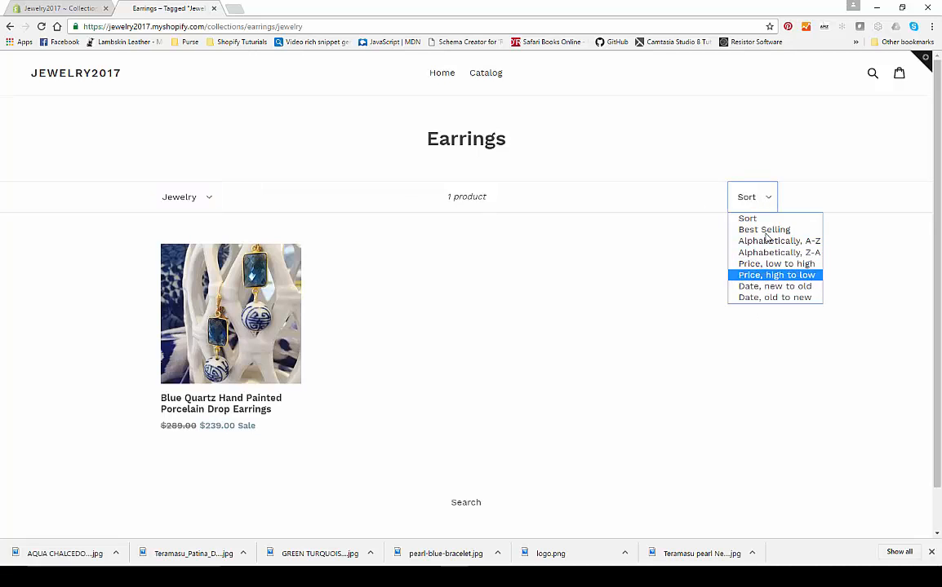
pyautogui.click(691, 195)
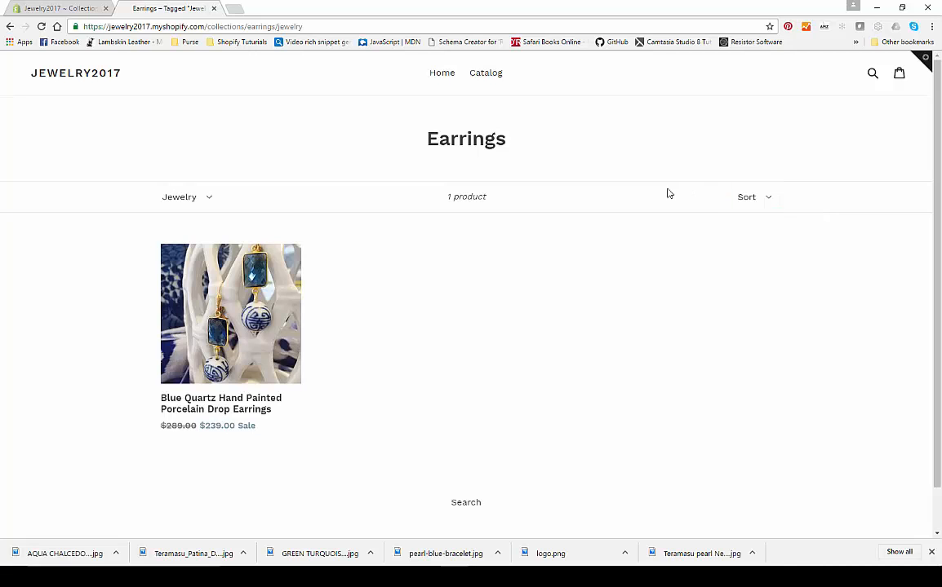
pyautogui.click(183, 201)
pyautogui.click(183, 217)
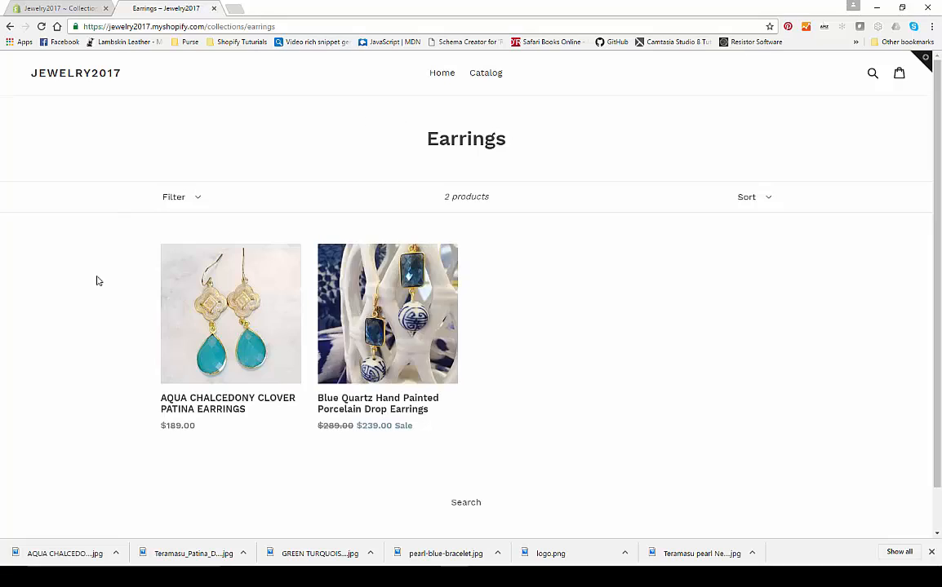
pyautogui.moveTo(389, 125); pyautogui.dragTo(488, 121)
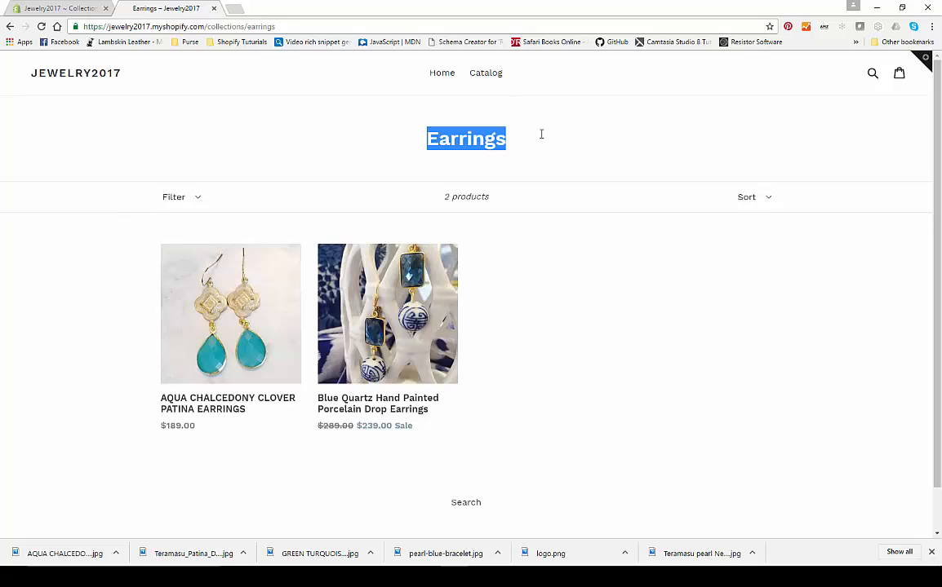
# - Upload the AQUA CHALCEDONY CLOVER PATINA EARRINGS picture as the Earrings collection's image in the store admin and save the collection
pyautogui.click(47, 7)
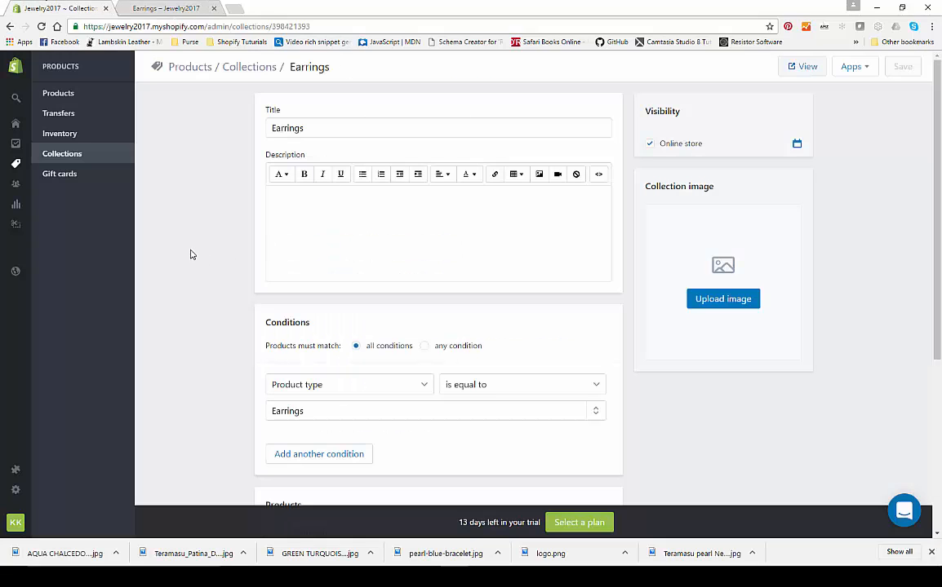
pyautogui.click(712, 301)
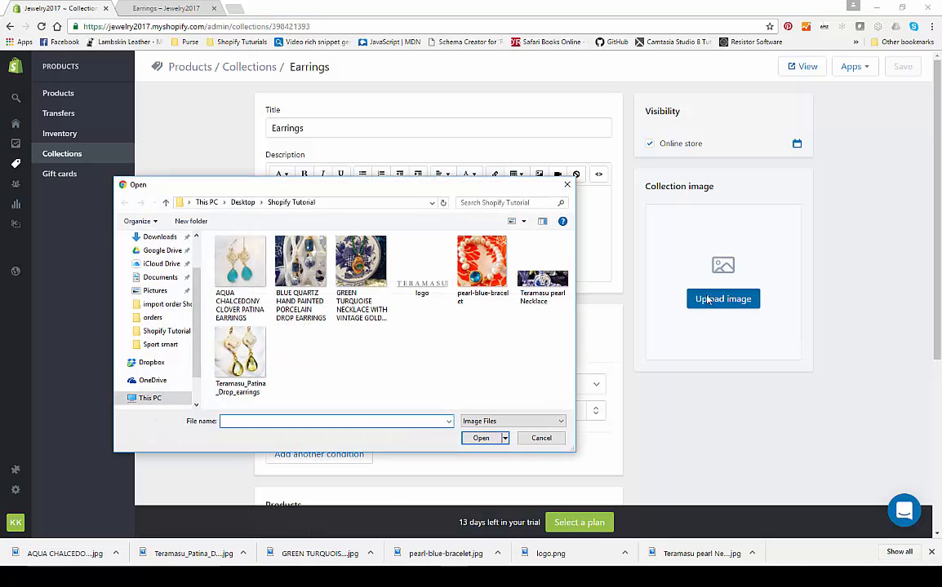
pyautogui.doubleClick(243, 273)
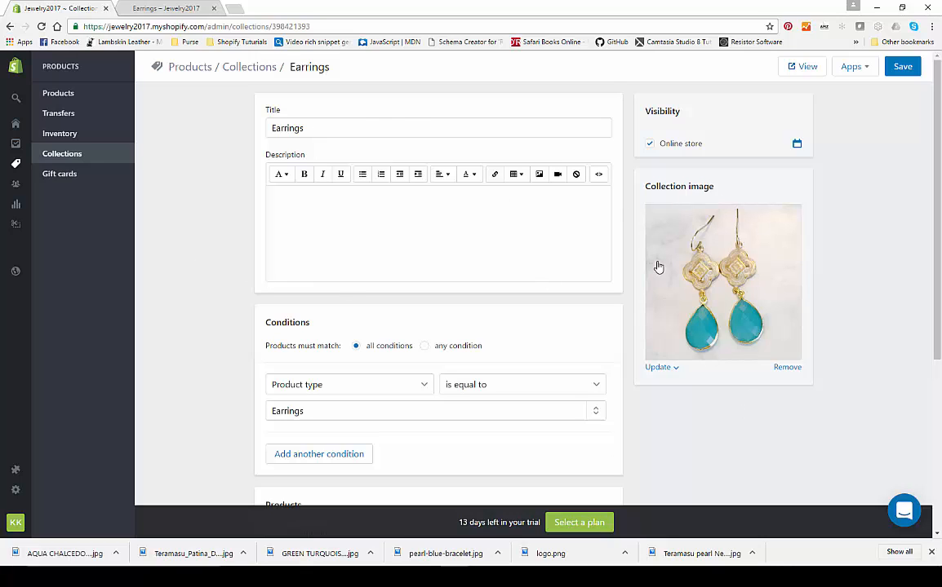
pyautogui.click(904, 70)
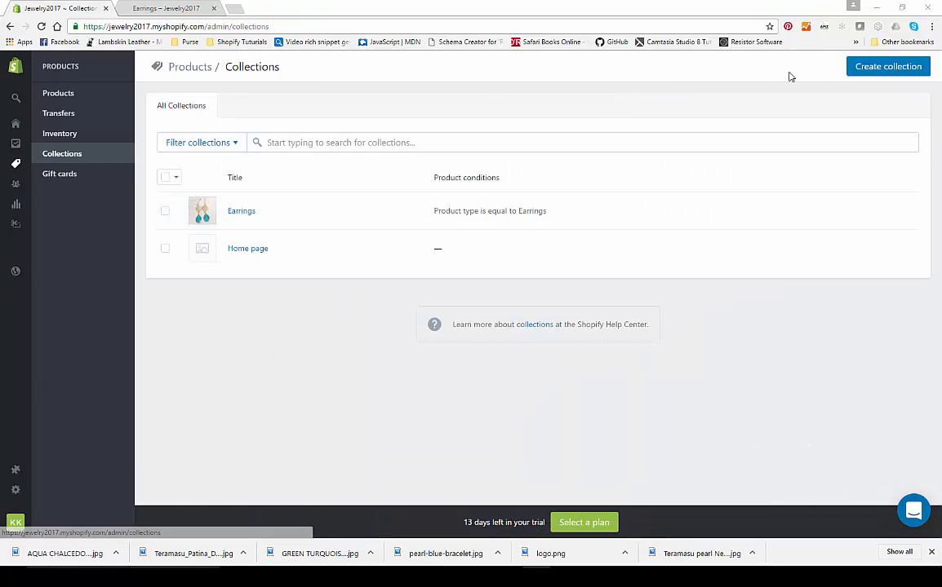
# - Start a new product collection titled "Bracelets"
pyautogui.click(881, 70)
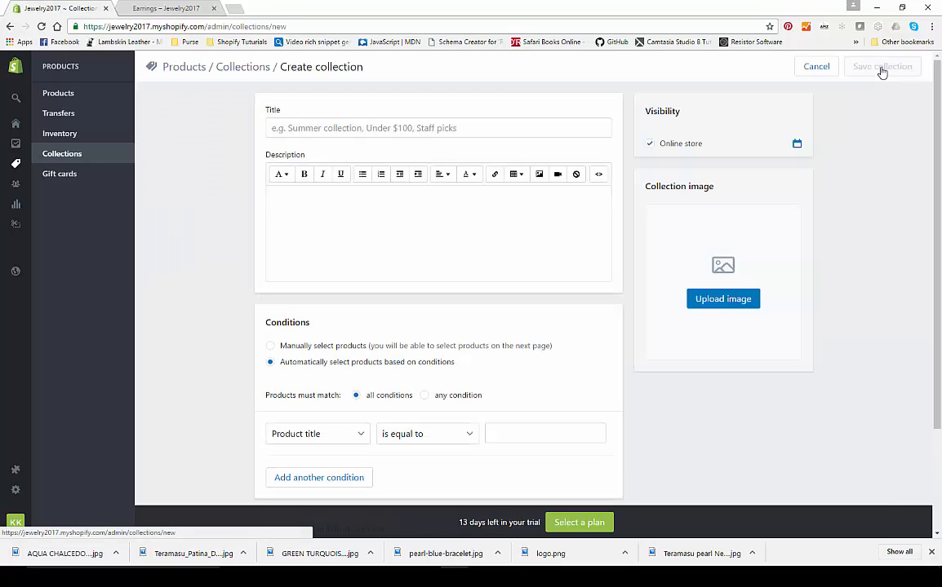
pyautogui.click(381, 128)
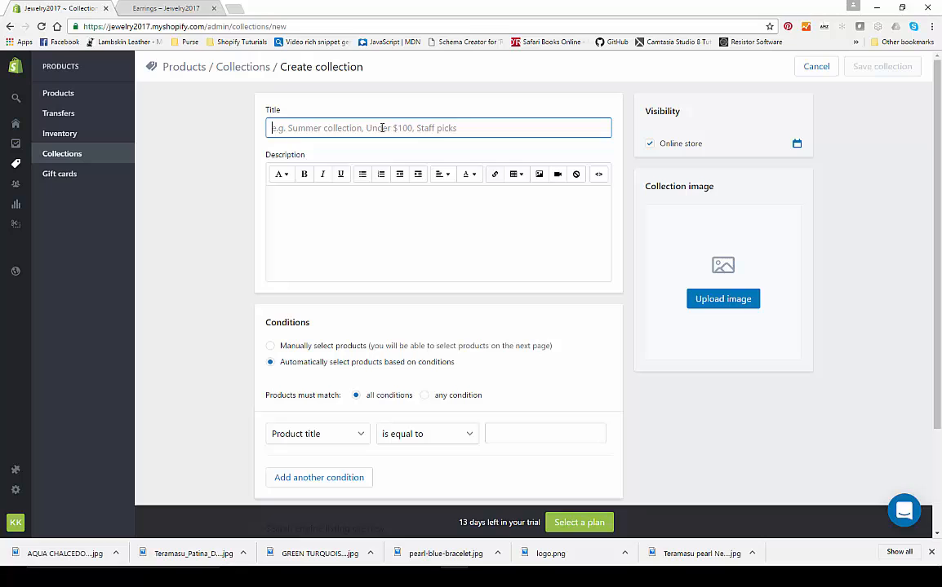
pyautogui.write('Bracelets')
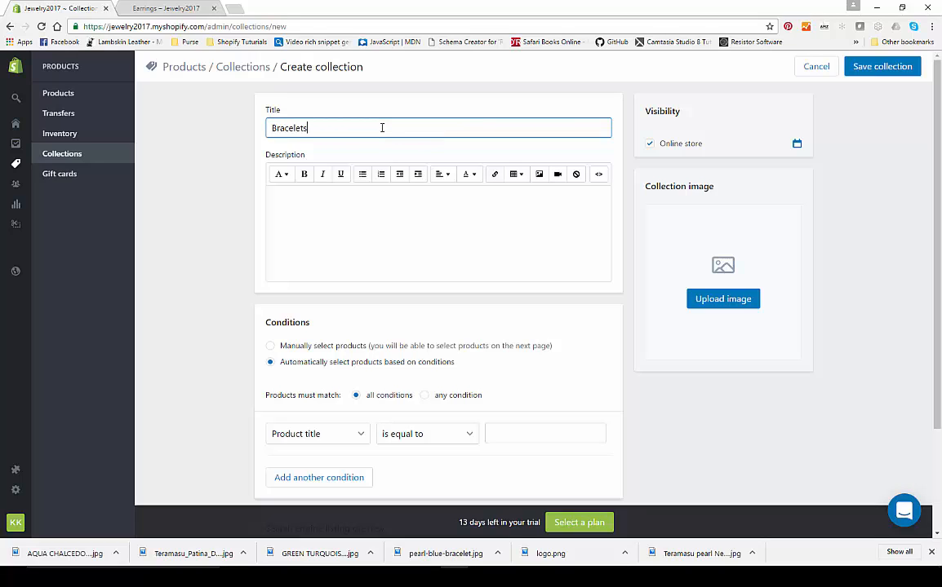
# - Set the Bracelets collection's automatic condition to product type is equal to Bracelets and save the collection
pyautogui.click(340, 436)
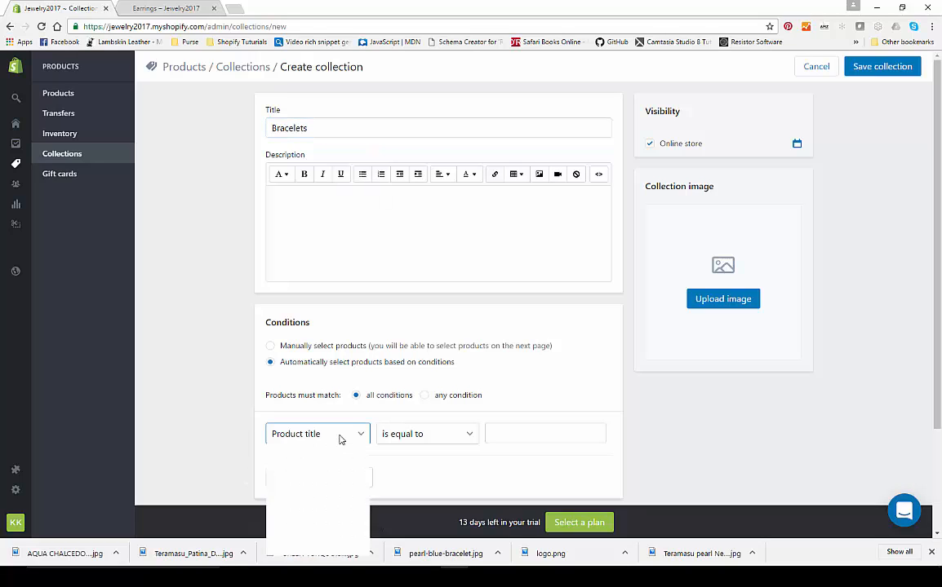
pyautogui.click(299, 464)
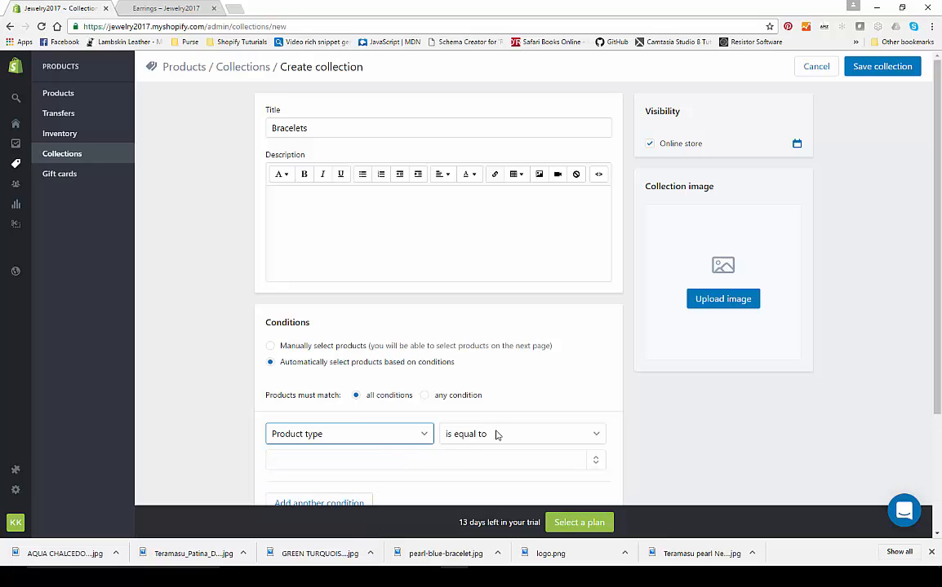
pyautogui.click(412, 461)
pyautogui.write('Brace')
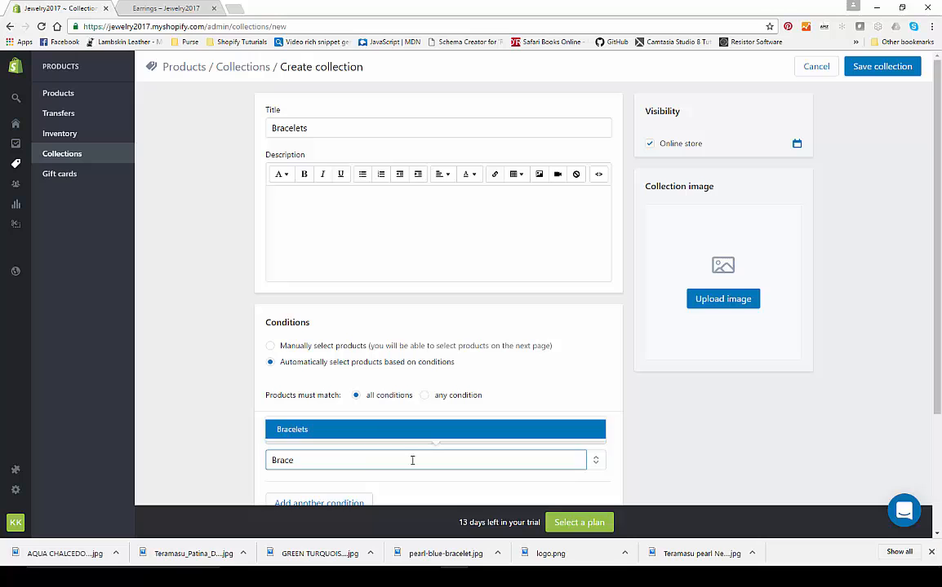
pyautogui.click(331, 430)
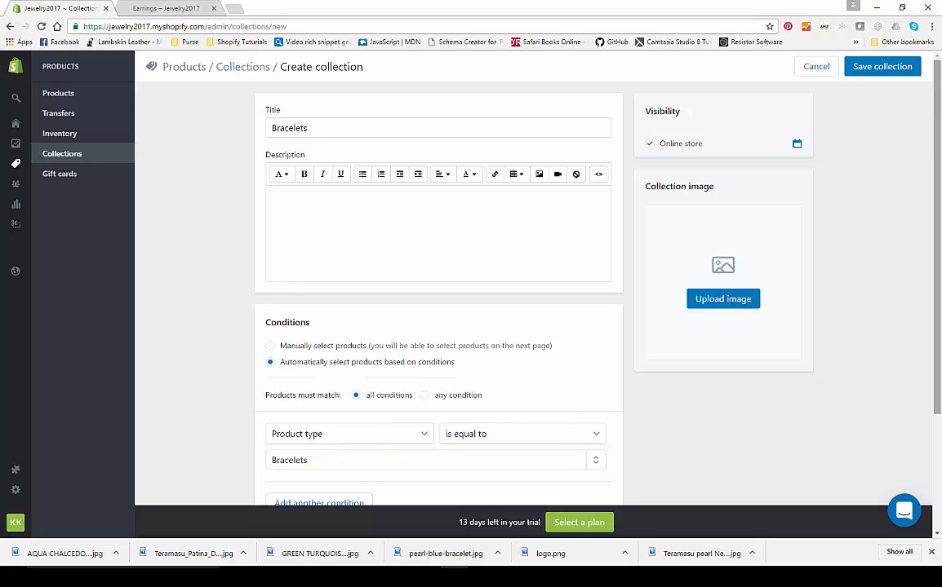
pyautogui.click(882, 69)
pyautogui.scroll(-3, 294, 223)
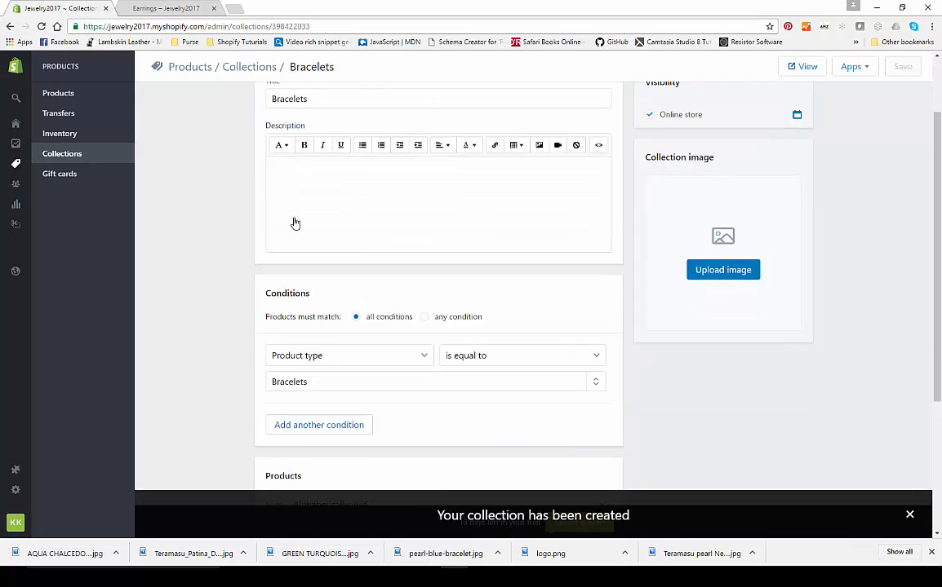
pyautogui.scroll(3, 251, 237)
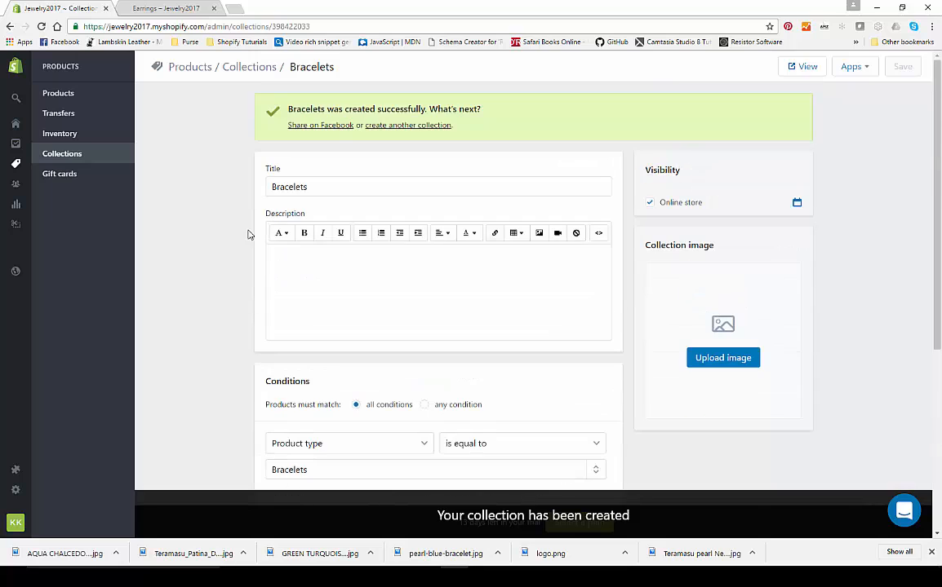
# - Start a new product collection titled "Necklaces"
pyautogui.click(74, 156)
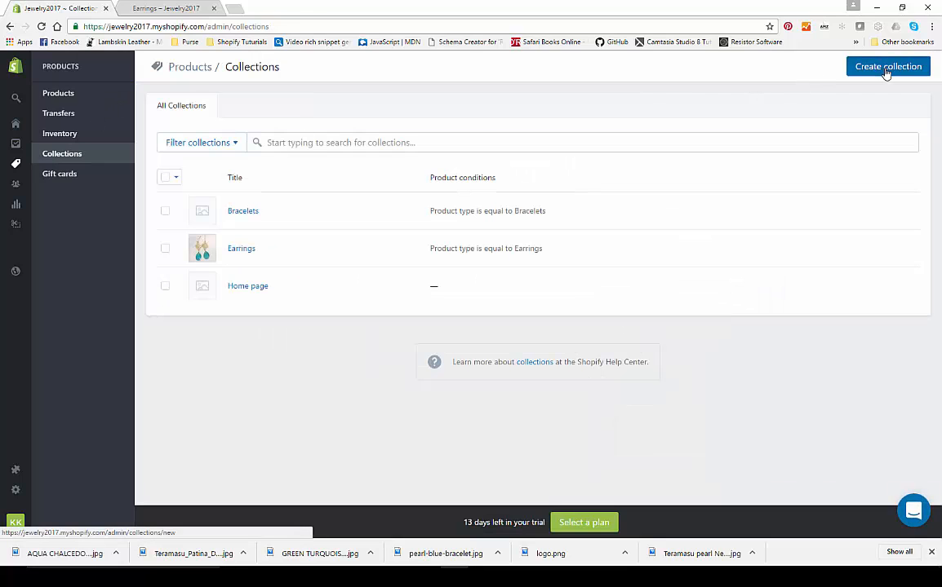
pyautogui.click(885, 70)
pyautogui.click(352, 128)
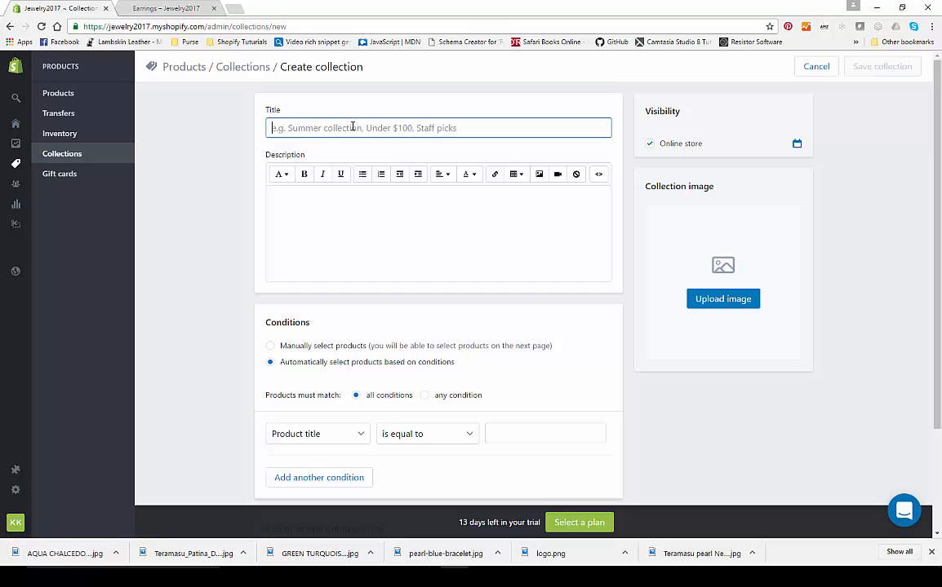
pyautogui.write('Necklaces')
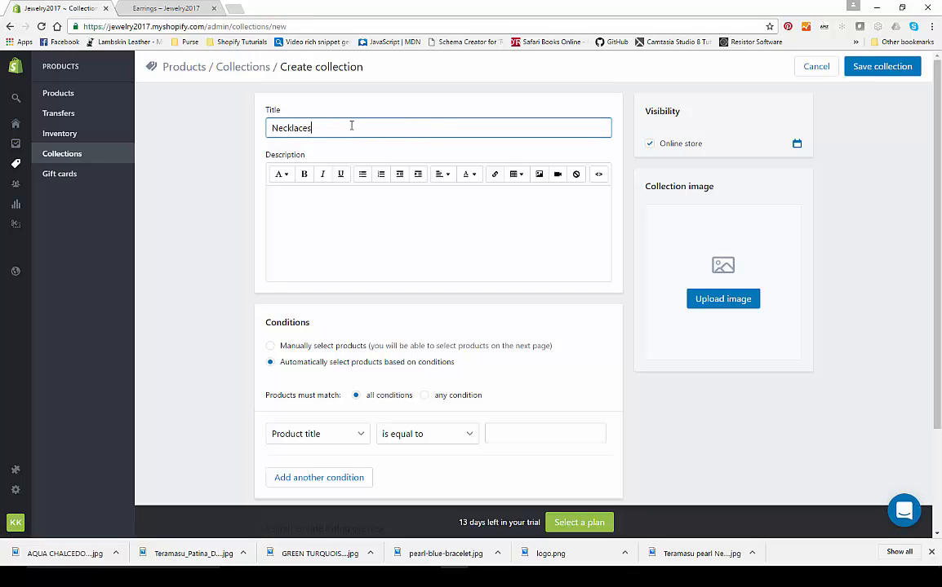
# - Set the Necklaces collection's automatic condition to product type is equal to Necklace and save the collection
pyautogui.click(326, 436)
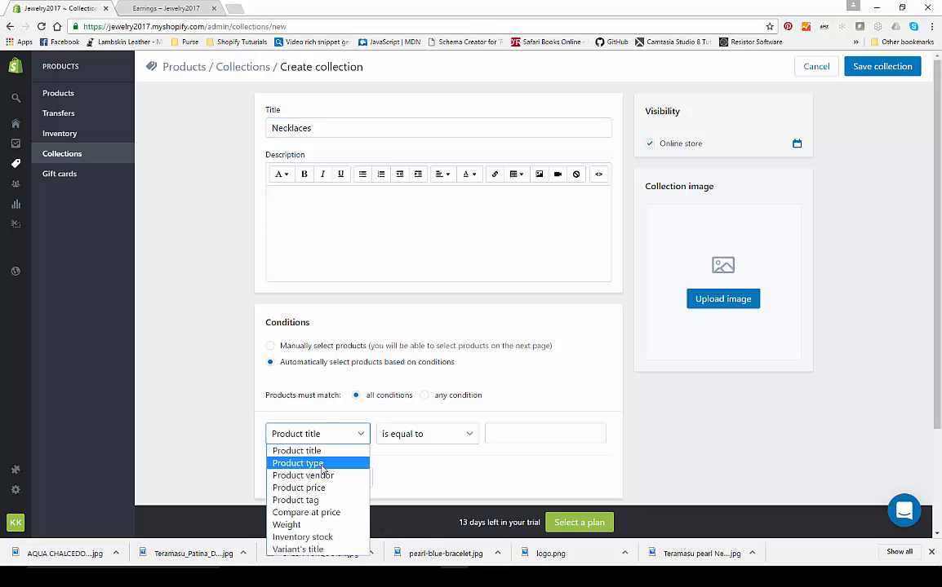
pyautogui.click(310, 464)
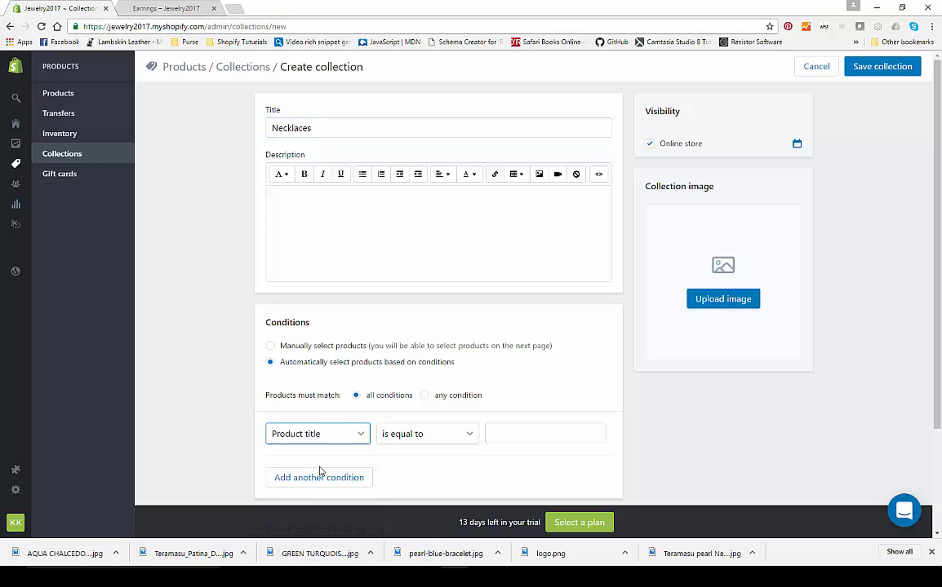
pyautogui.click(398, 462)
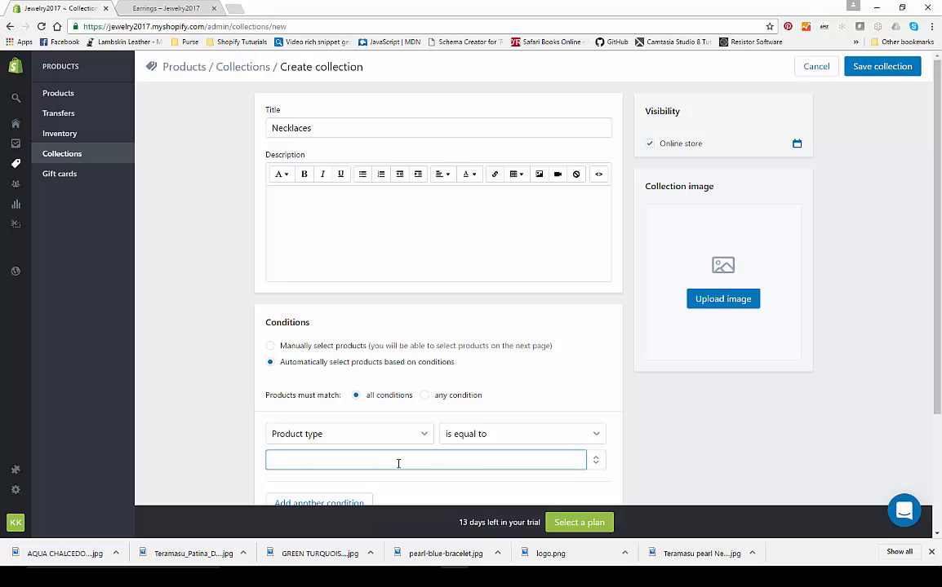
pyautogui.write('Nec')
pyautogui.click(296, 433)
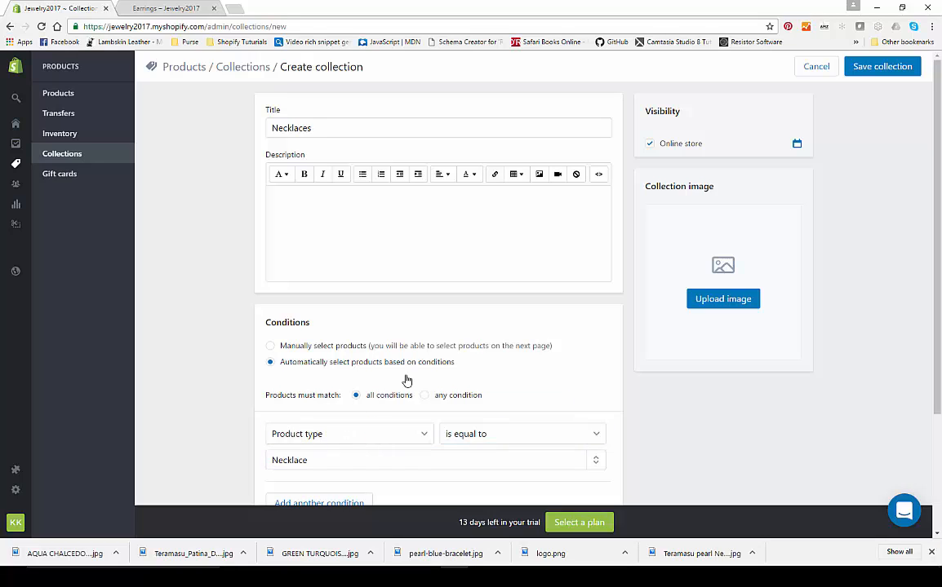
pyautogui.click(878, 71)
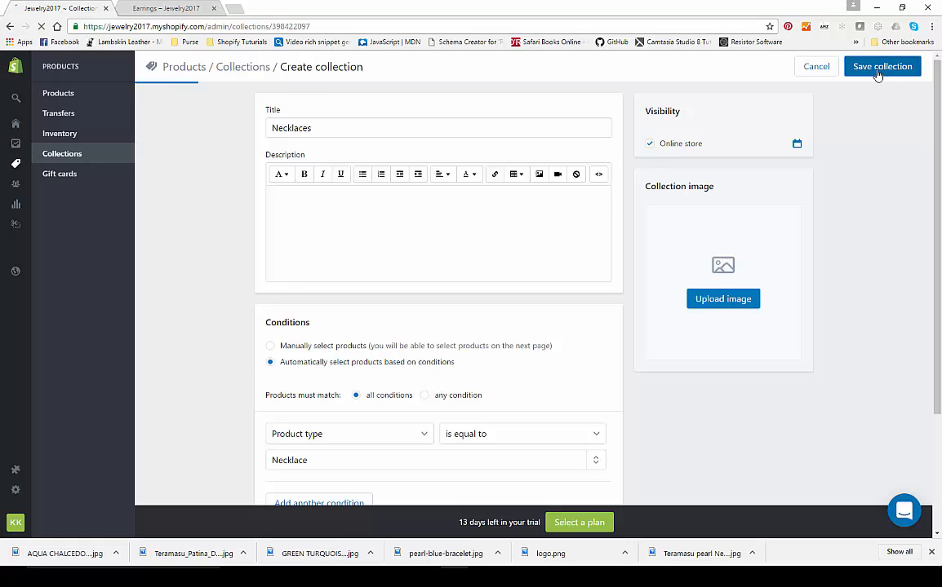
pyautogui.scroll(-4, 155, 277)
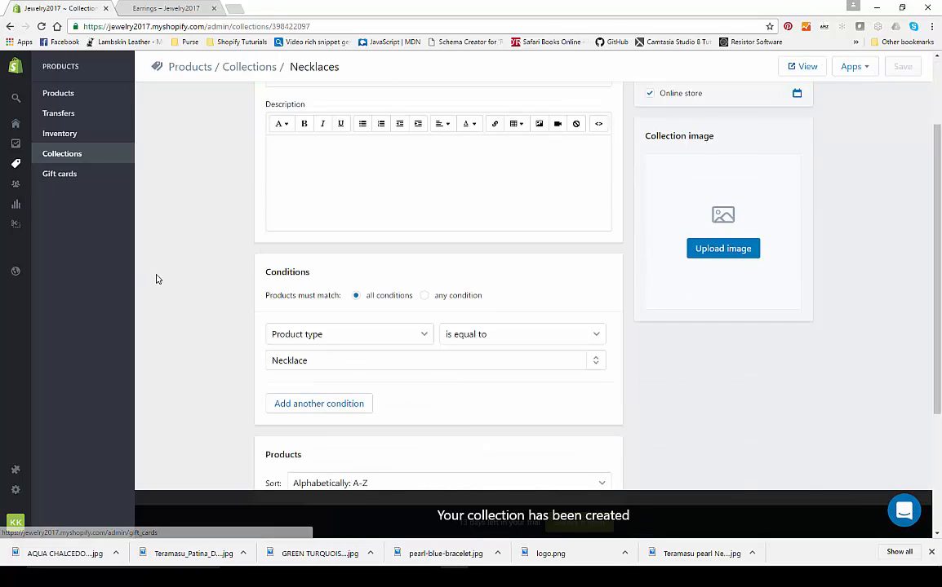
# - Start a new product collection titled "Jewelry"
pyautogui.click(62, 162)
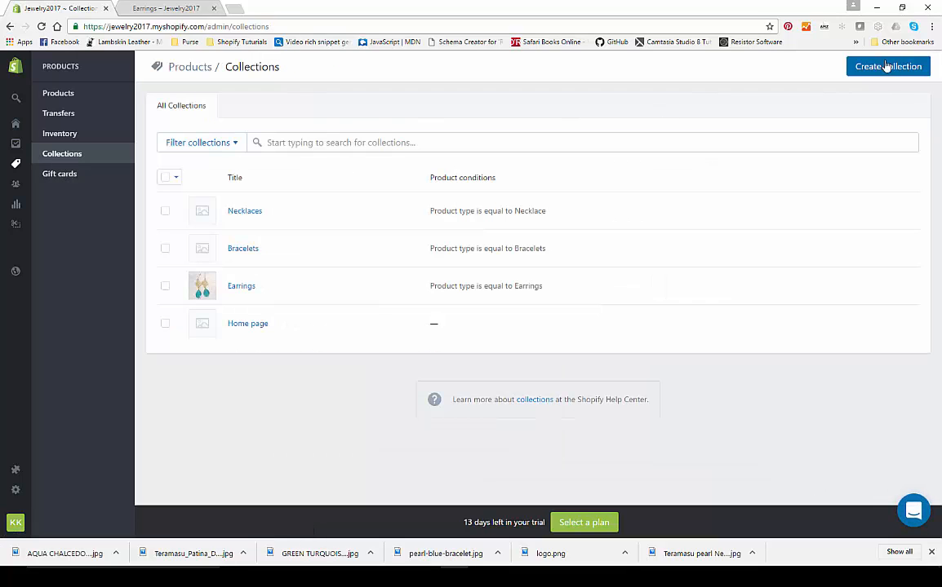
pyautogui.click(866, 72)
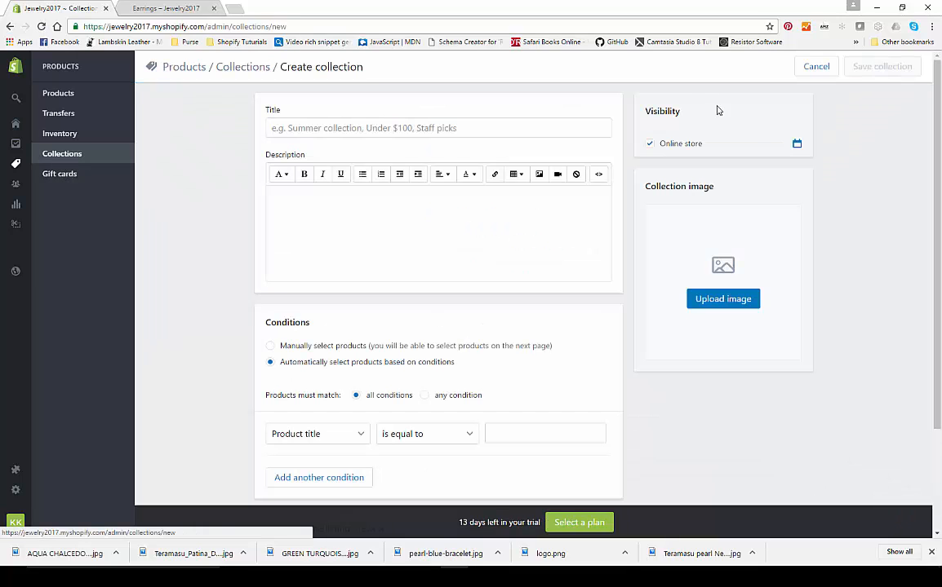
pyautogui.click(340, 125)
pyautogui.write('Jewelry')
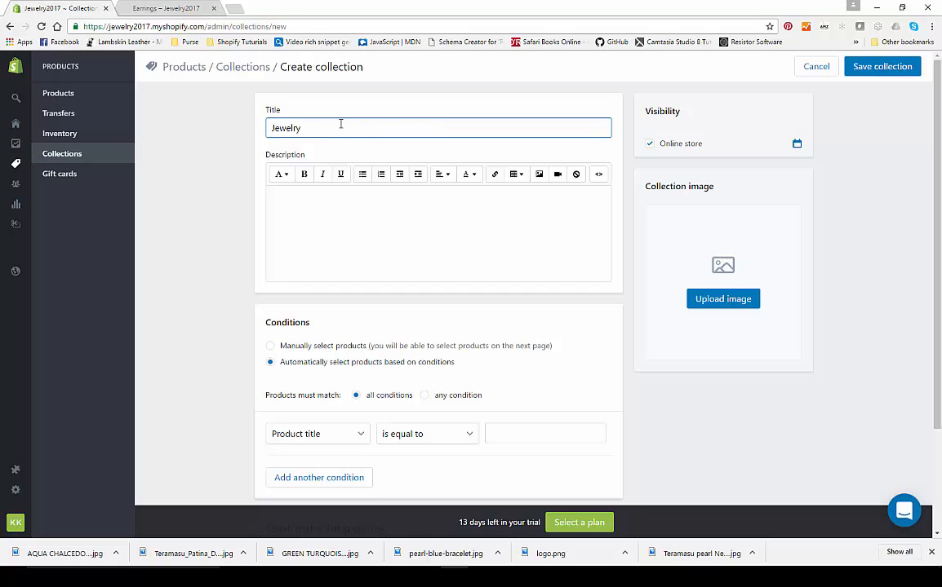
# - Set the Jewelry collection's first automatic condition to product type is equal to Necklace
pyautogui.scroll(-2, 325, 212)
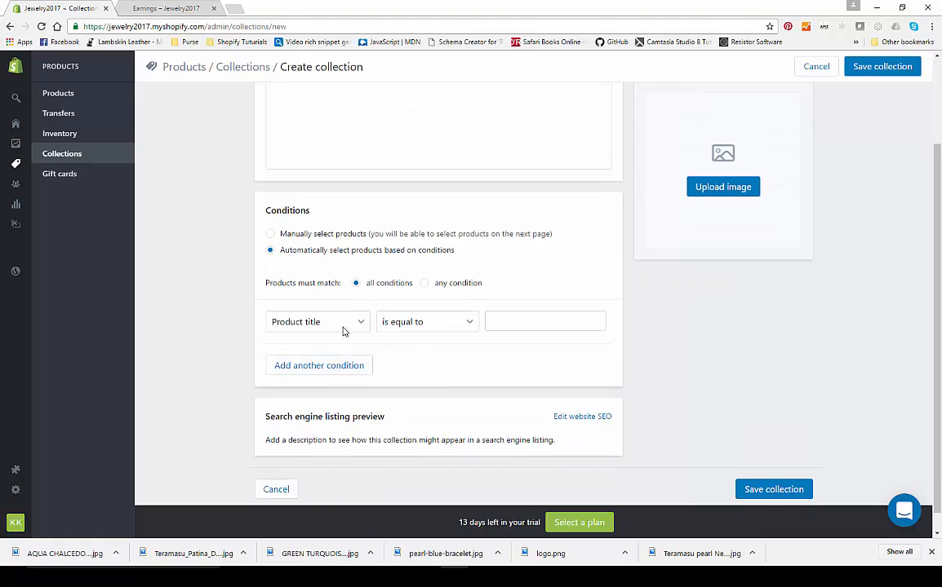
pyautogui.click(345, 327)
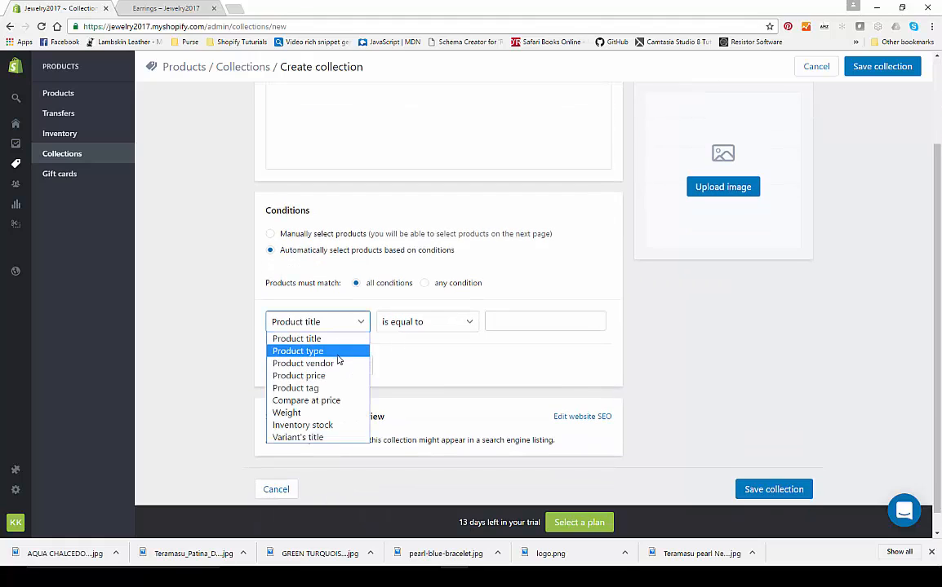
pyautogui.click(337, 352)
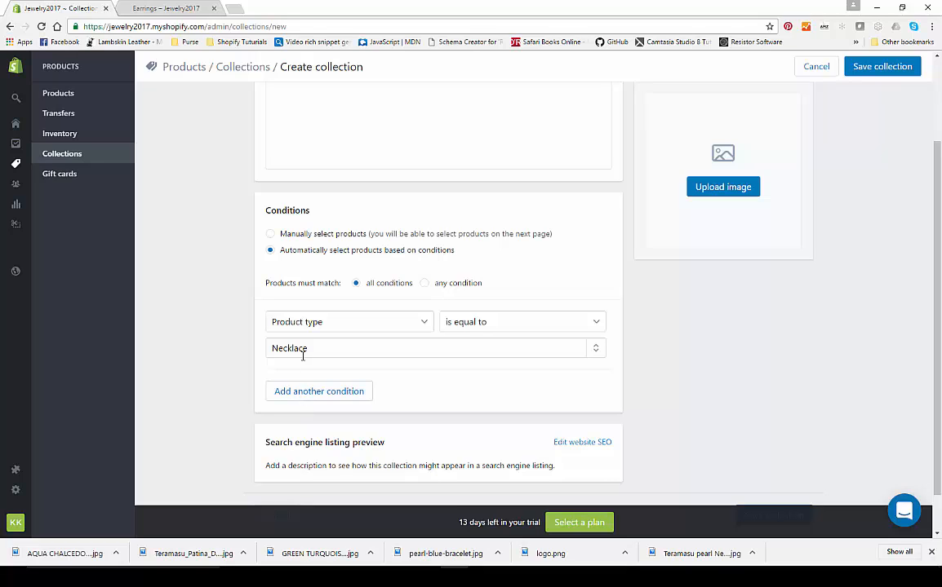
# - Add a second condition to the Jewelry collection: product type is equal to Earrings
pyautogui.click(310, 395)
pyautogui.click(316, 394)
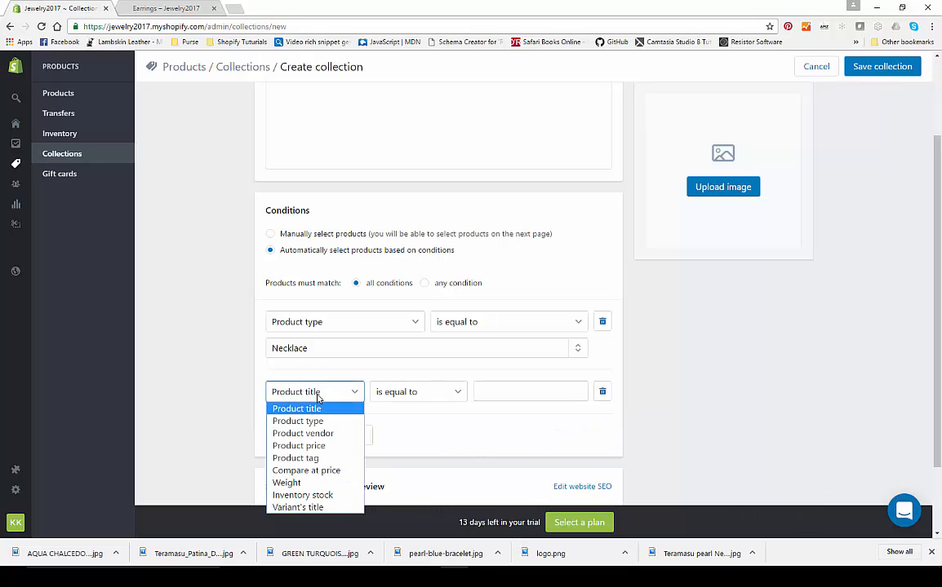
pyautogui.click(312, 421)
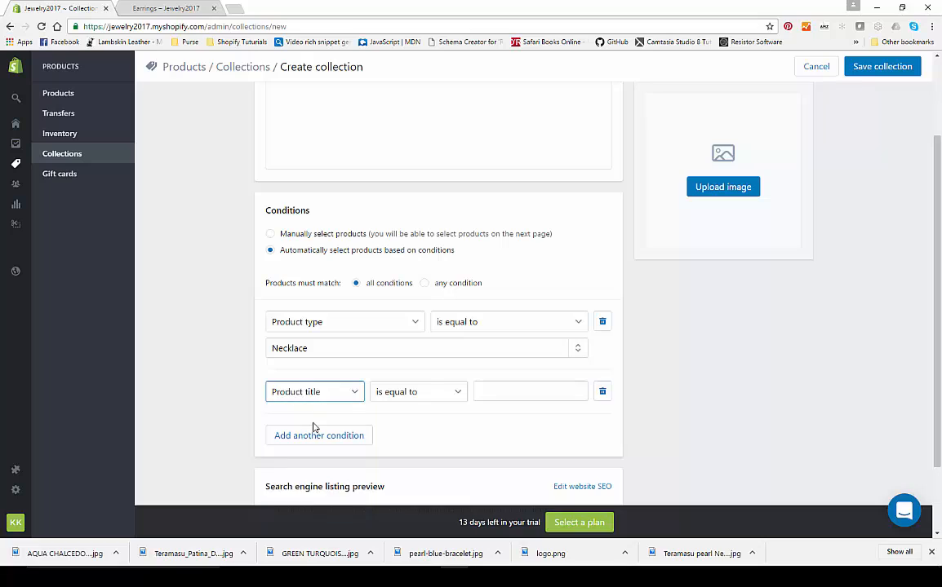
pyautogui.click(421, 414)
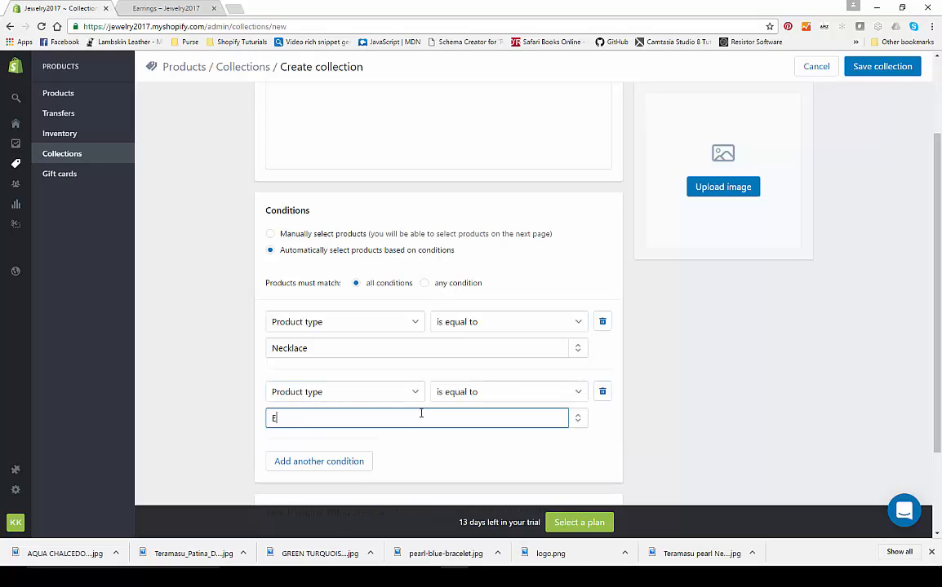
pyautogui.write('Earring')
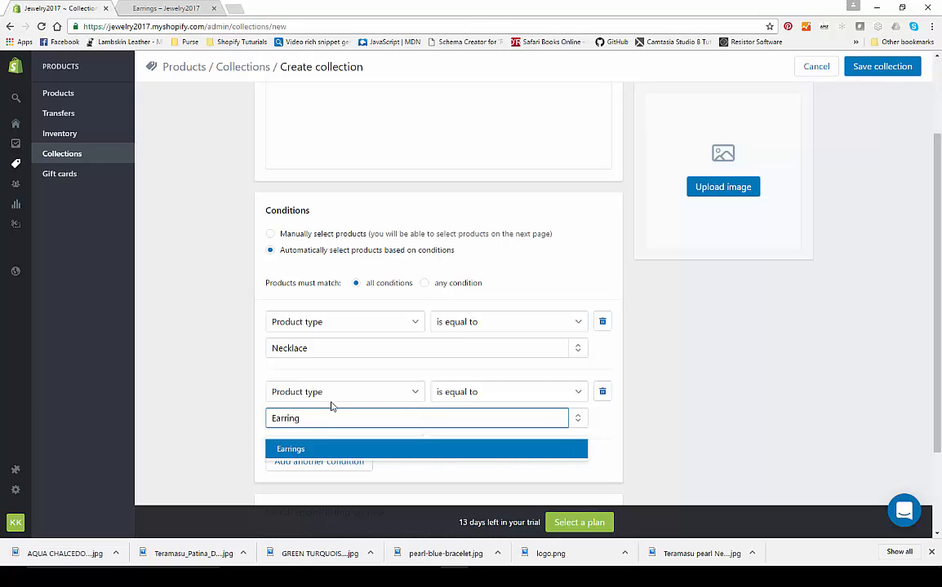
pyautogui.click(280, 448)
# - Add a third condition to the Jewelry collection: product type is equal to Bracelets
pyautogui.scroll(-1, 227, 402)
pyautogui.scroll(-2, 228, 402)
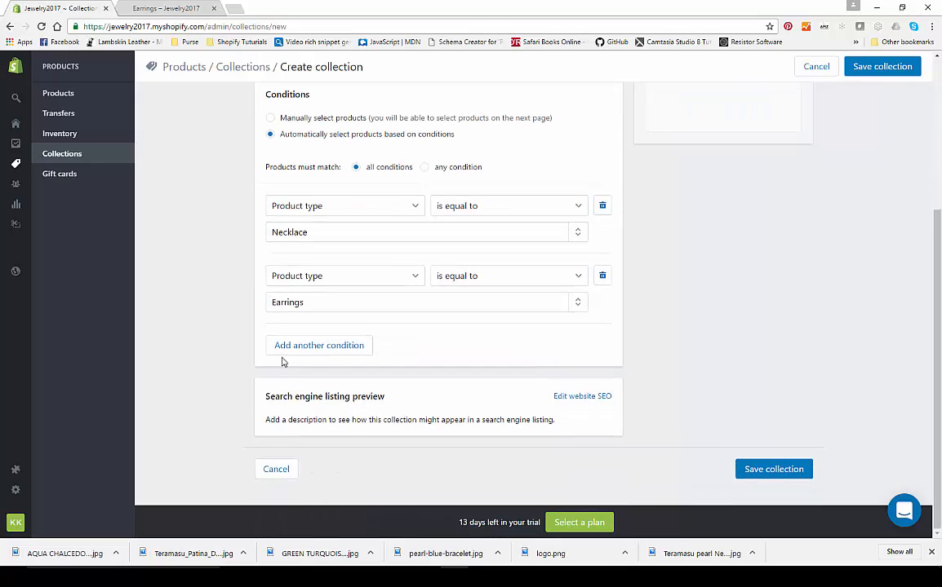
pyautogui.click(313, 347)
pyautogui.click(314, 346)
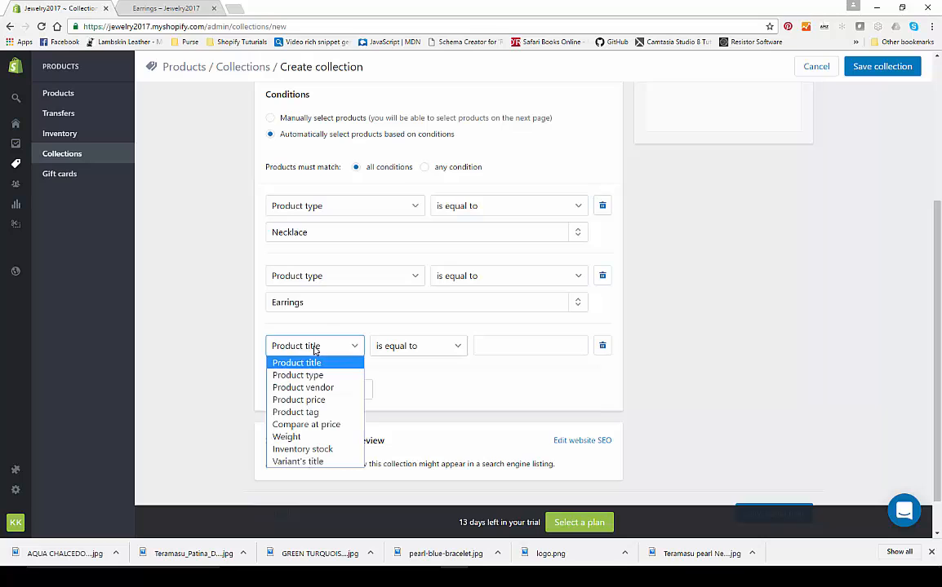
pyautogui.click(318, 374)
pyautogui.click(418, 374)
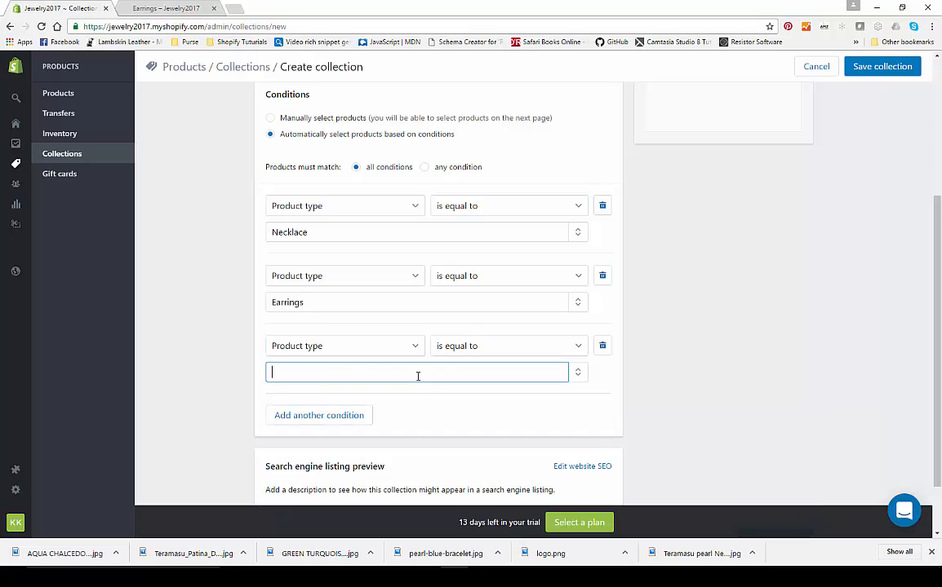
pyautogui.write('Bra')
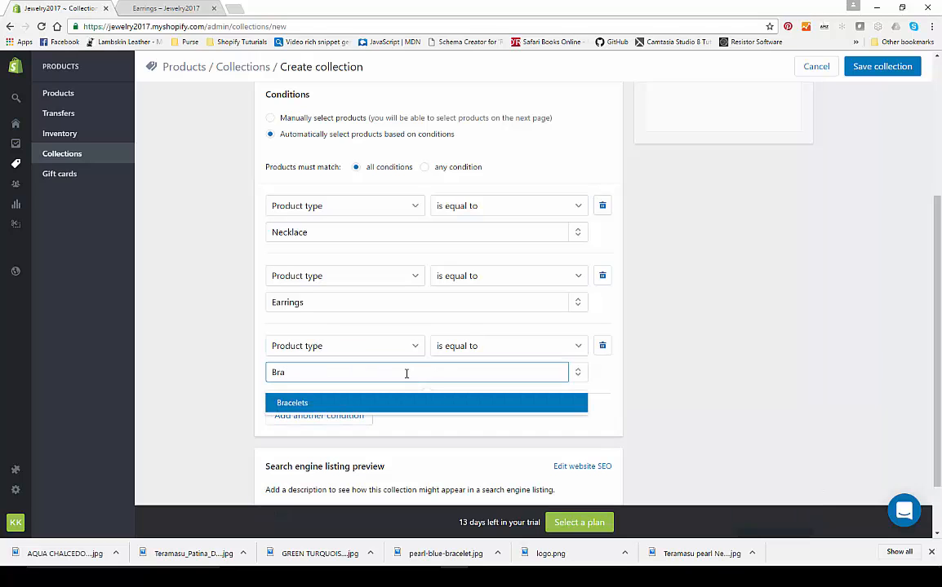
pyautogui.click(311, 404)
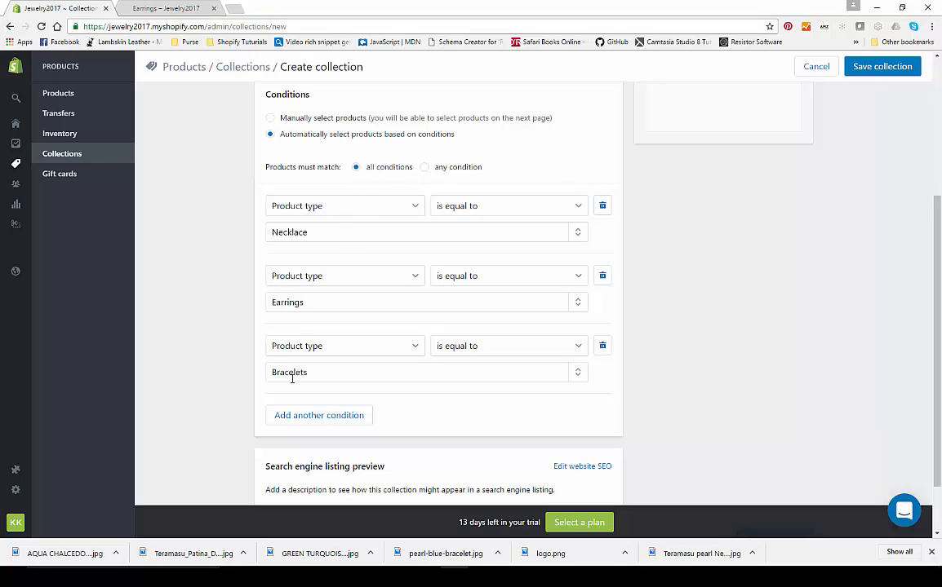
# - Make products match any condition, save the Jewelry collection and check its product list
pyautogui.moveTo(266, 167); pyautogui.dragTo(348, 166)
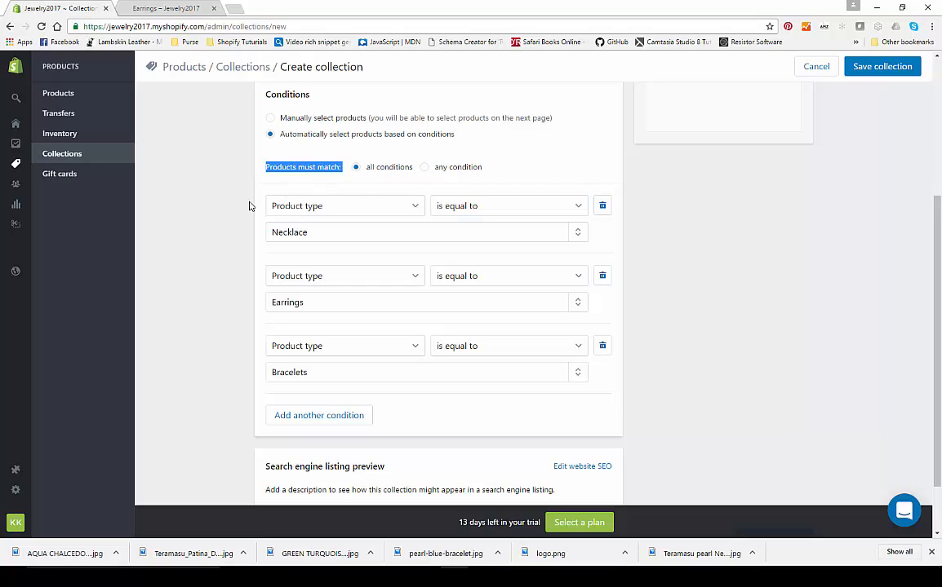
pyautogui.click(424, 168)
pyautogui.click(887, 72)
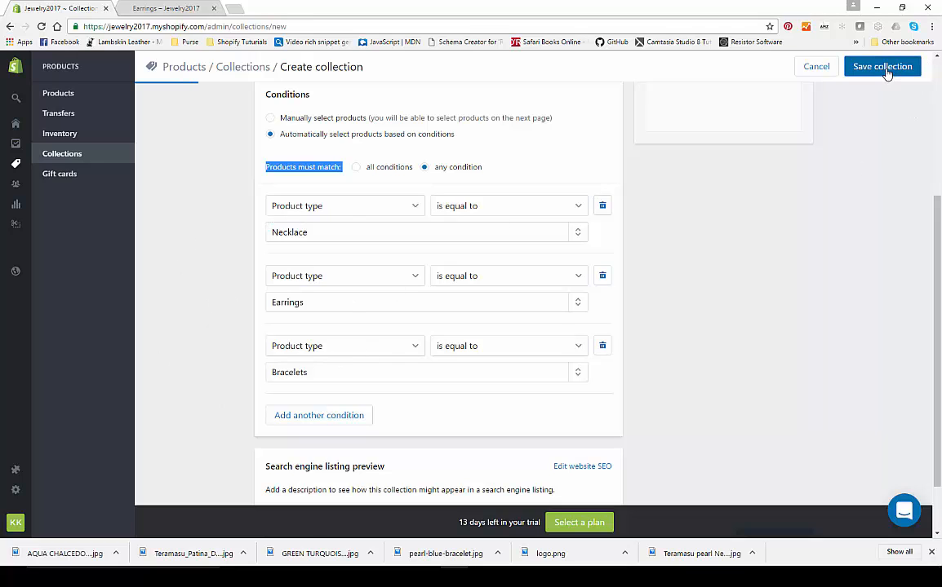
pyautogui.scroll(-3, 446, 243)
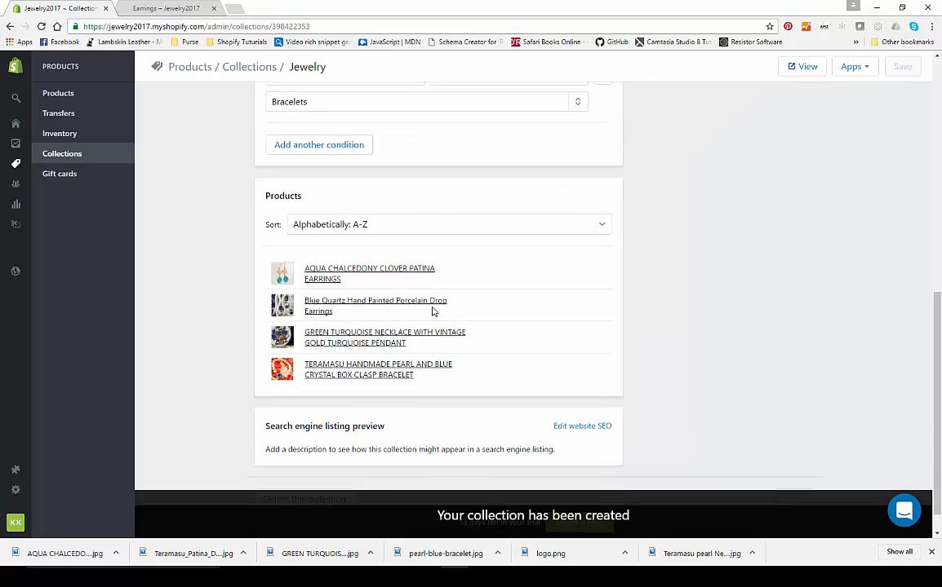
pyautogui.scroll(3, 432, 312)
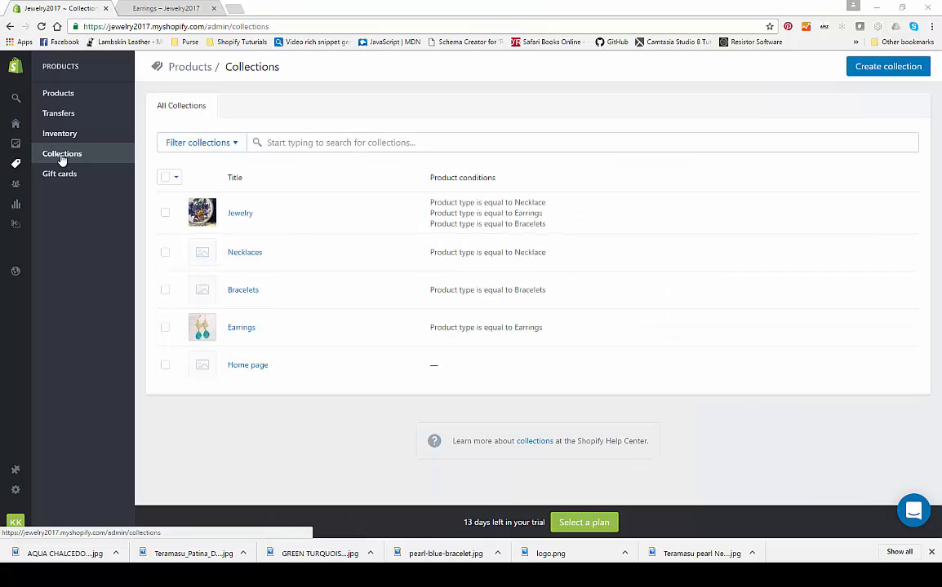
# - View the list of all products and the store's customers page
pyautogui.click(57, 94)
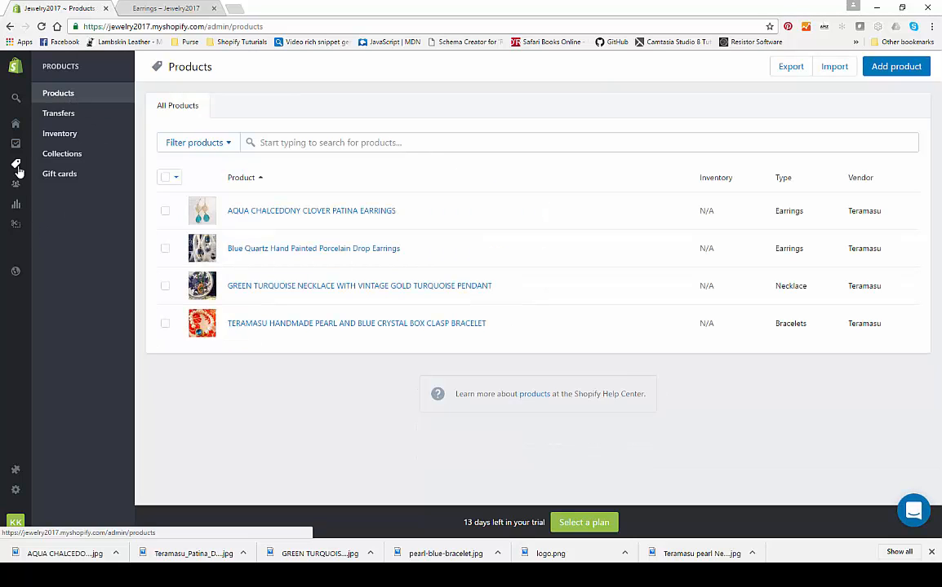
pyautogui.moveTo(18, 175)
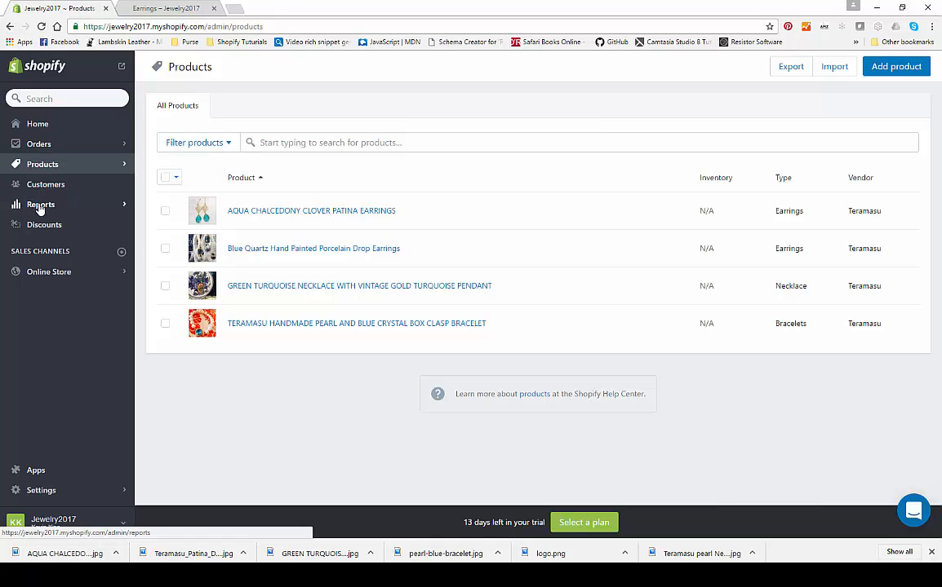
pyautogui.click(37, 186)
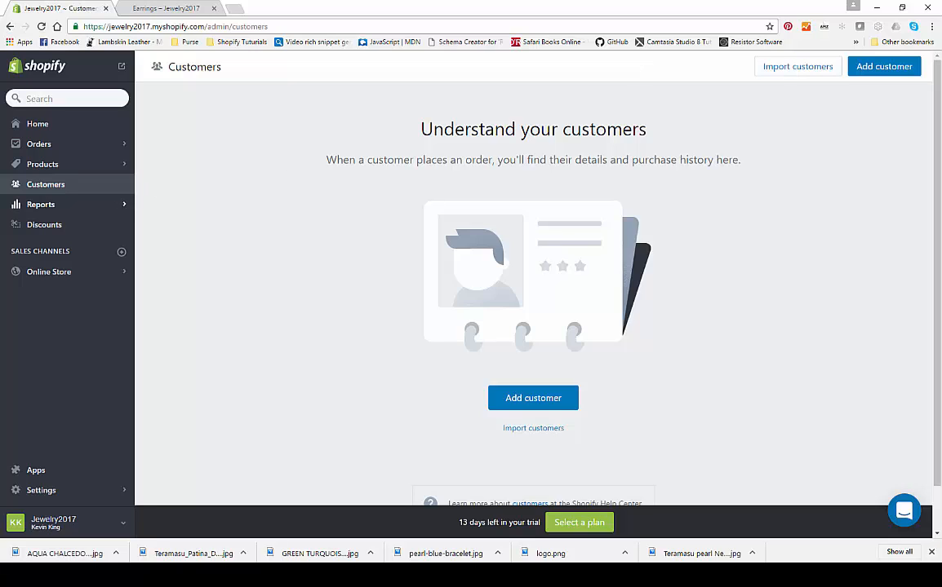
# - Review the available sales, acquisition, customer, behavior and finance reports, and open the dashboards
pyautogui.click(33, 205)
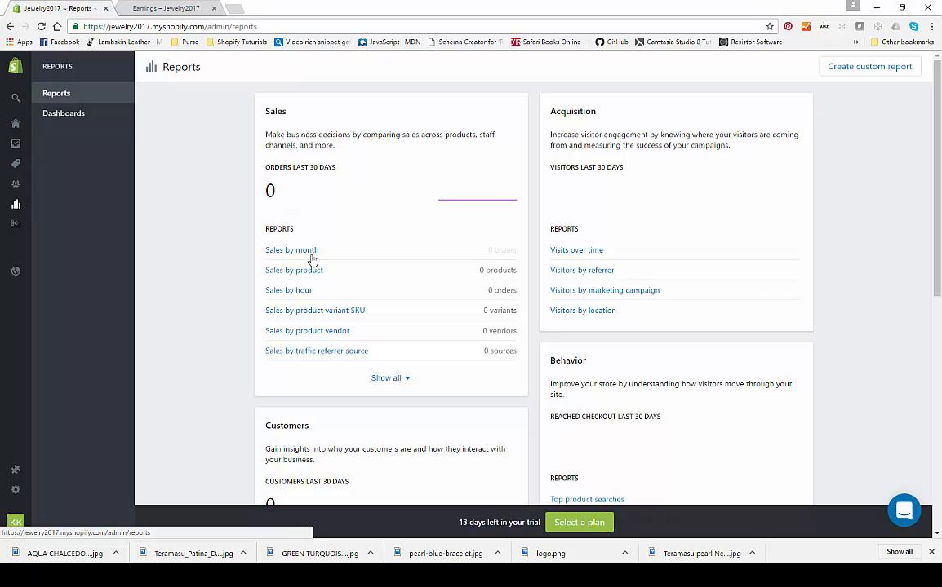
pyautogui.scroll(-5, 458, 270)
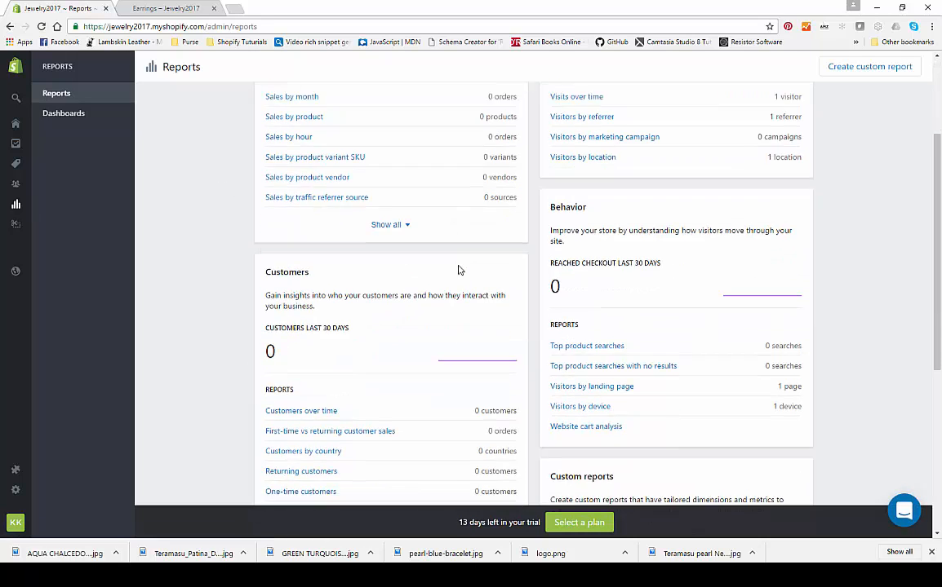
pyautogui.scroll(-1, 457, 269)
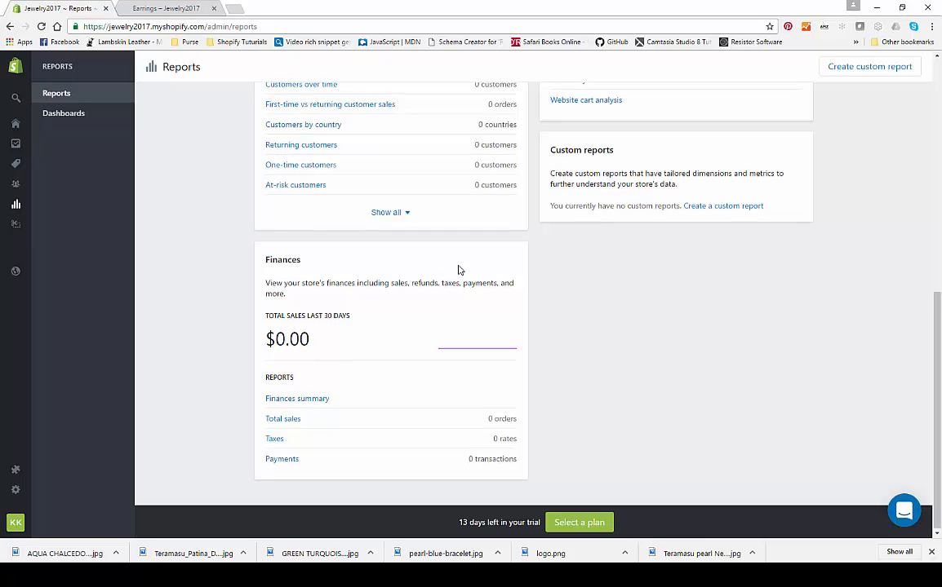
pyautogui.scroll(6, 458, 270)
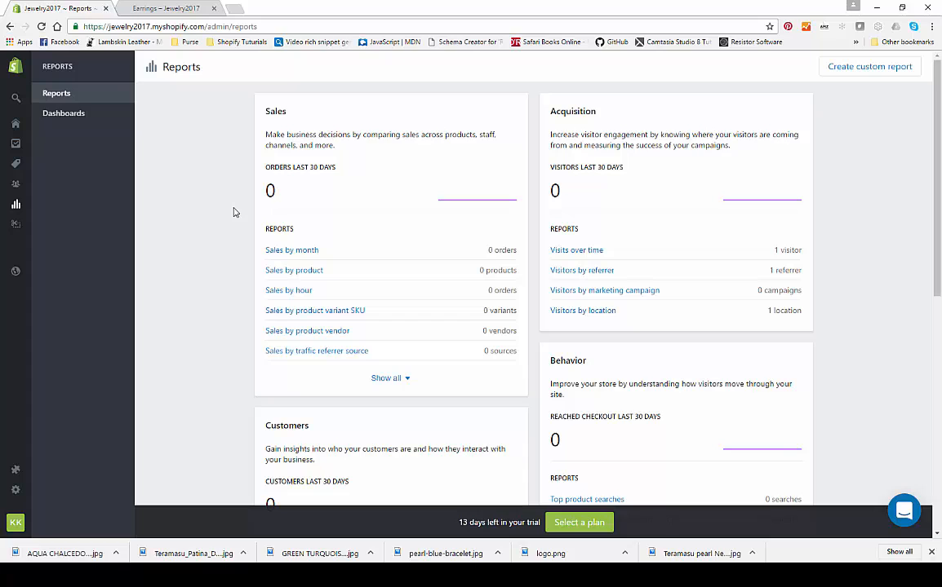
pyautogui.click(49, 119)
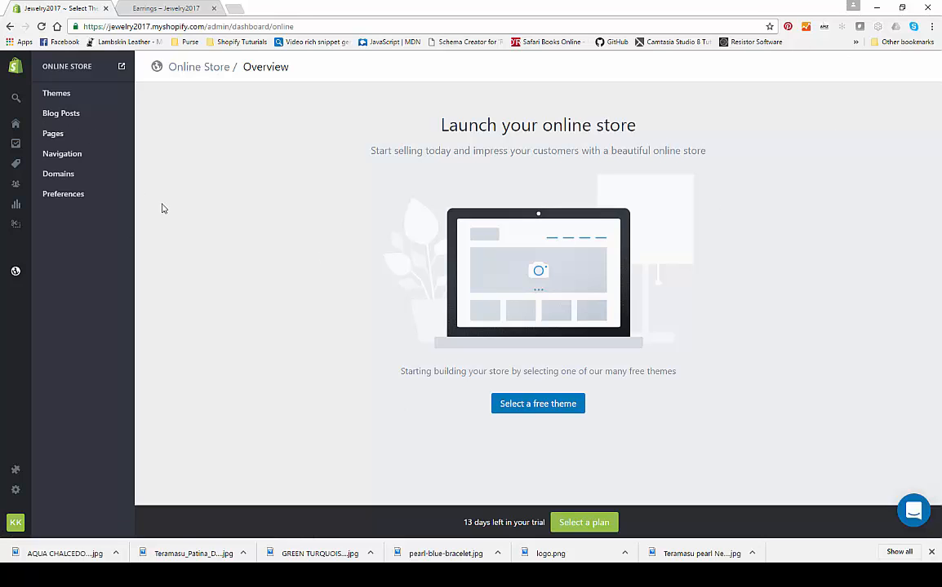
# - View the discounts page and open the online store's theme management page
pyautogui.moveTo(15, 126)
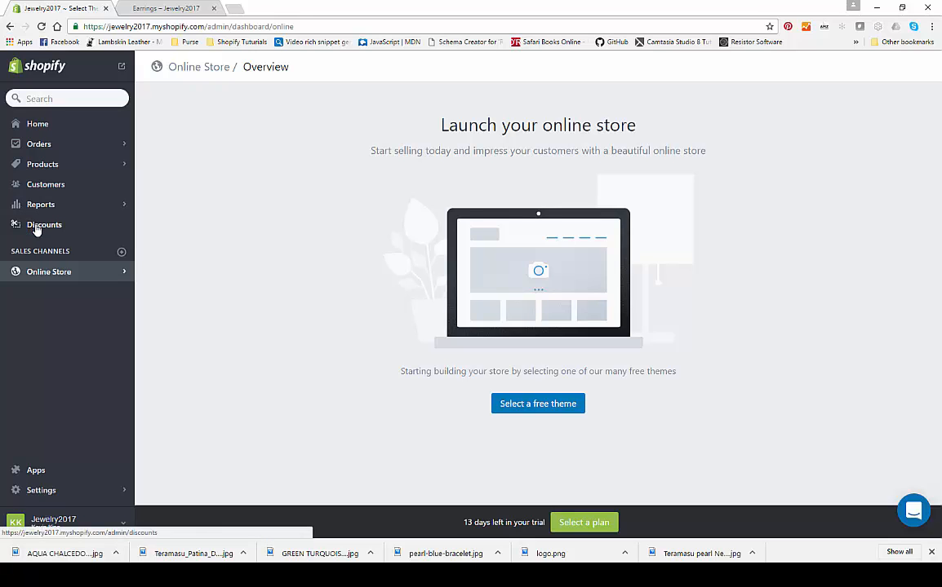
pyautogui.click(37, 226)
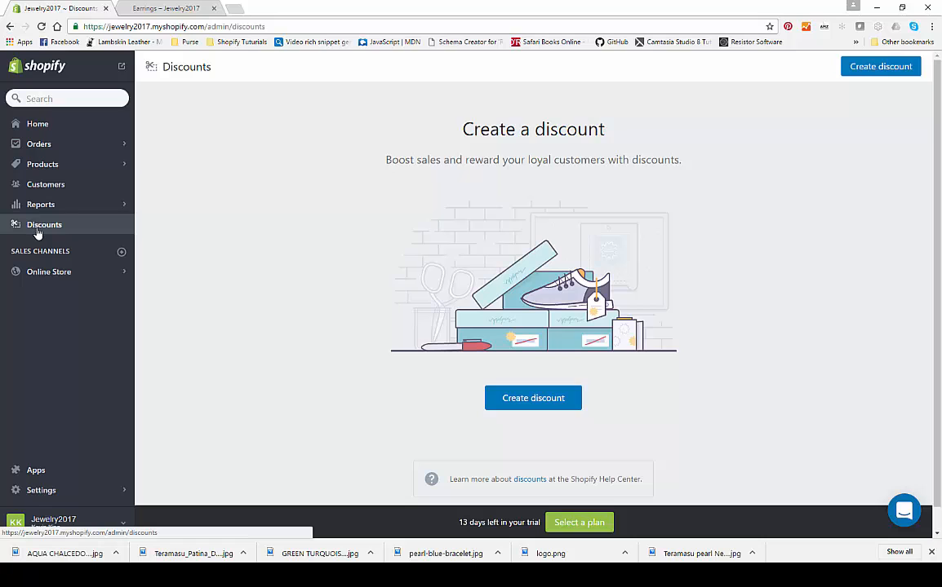
pyautogui.click(39, 271)
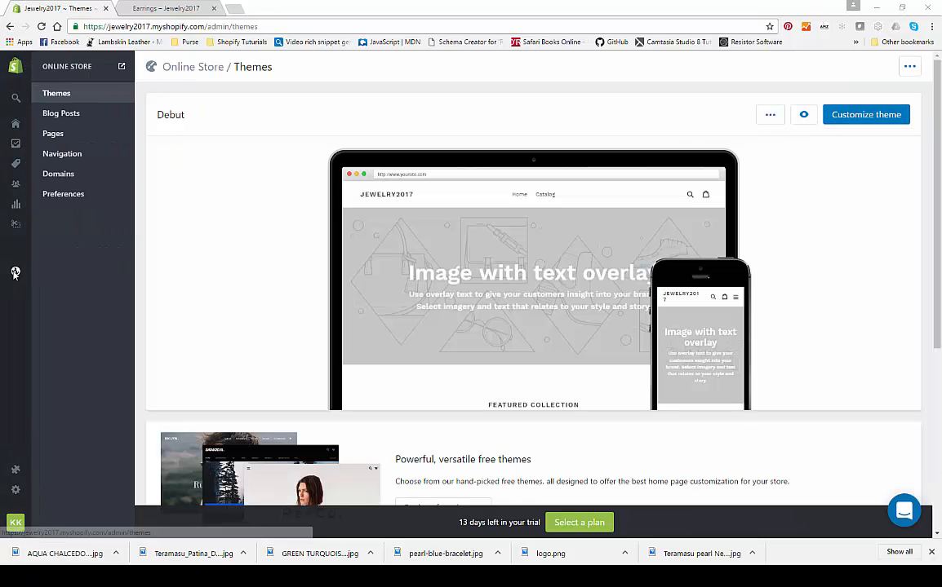
pyautogui.click(15, 276)
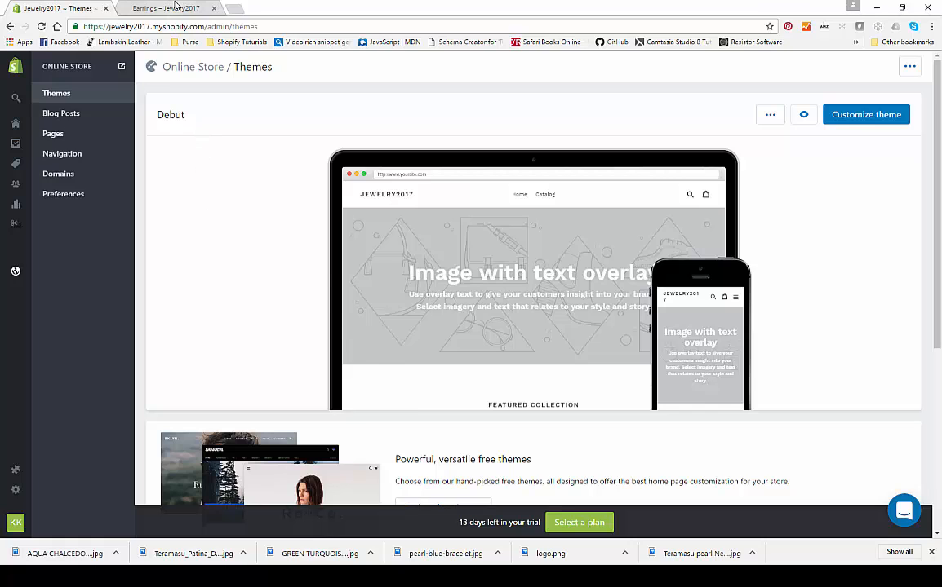
# - Examine the storefront home page from its banner down to the image sections, and return to the theme management page
pyautogui.click(173, 7)
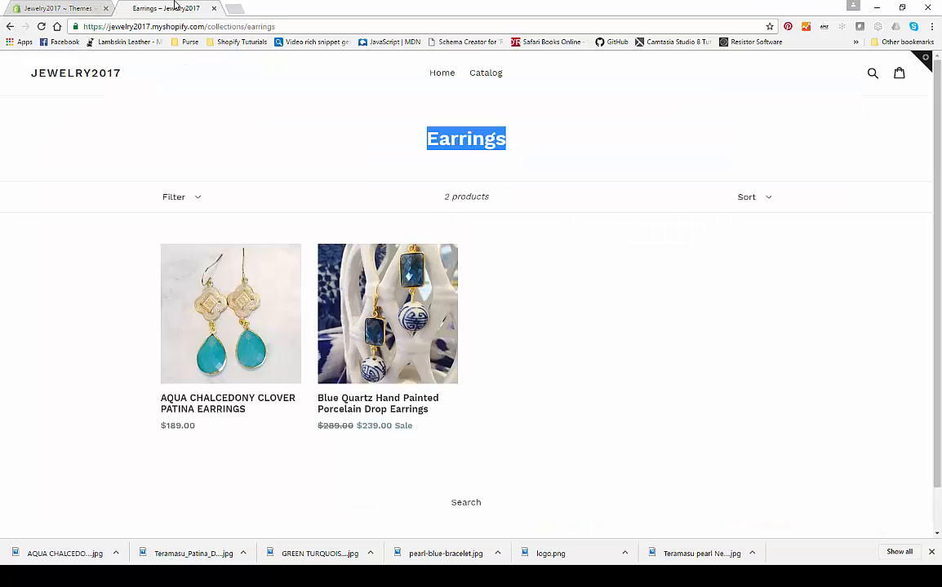
pyautogui.click(78, 73)
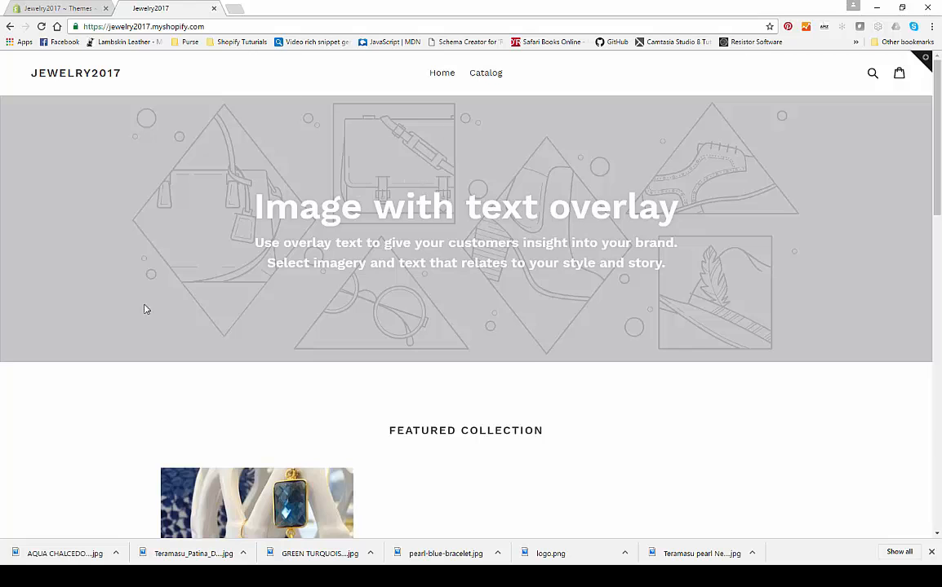
pyautogui.scroll(-3, 218, 232)
pyautogui.scroll(-3, 219, 233)
pyautogui.scroll(3, 414, 273)
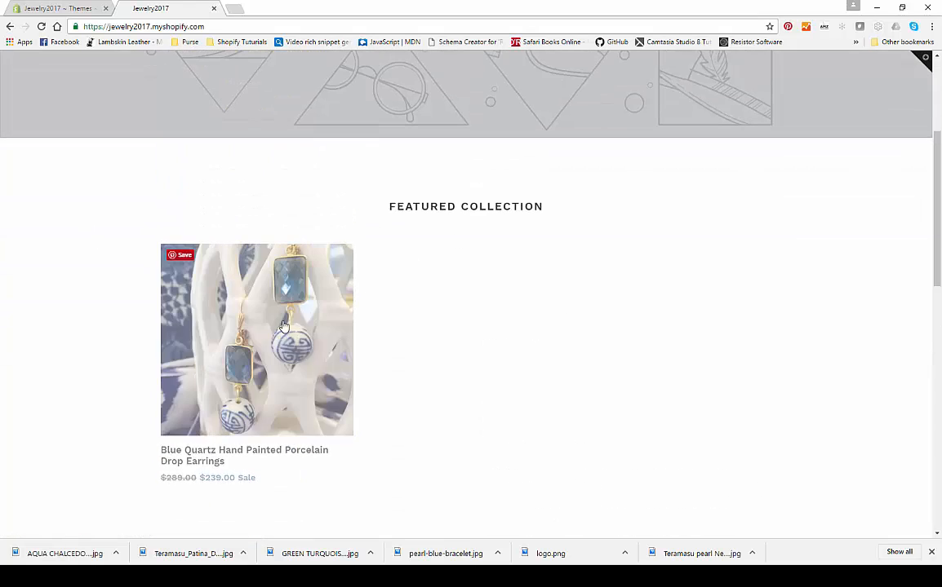
pyautogui.scroll(-6, 553, 375)
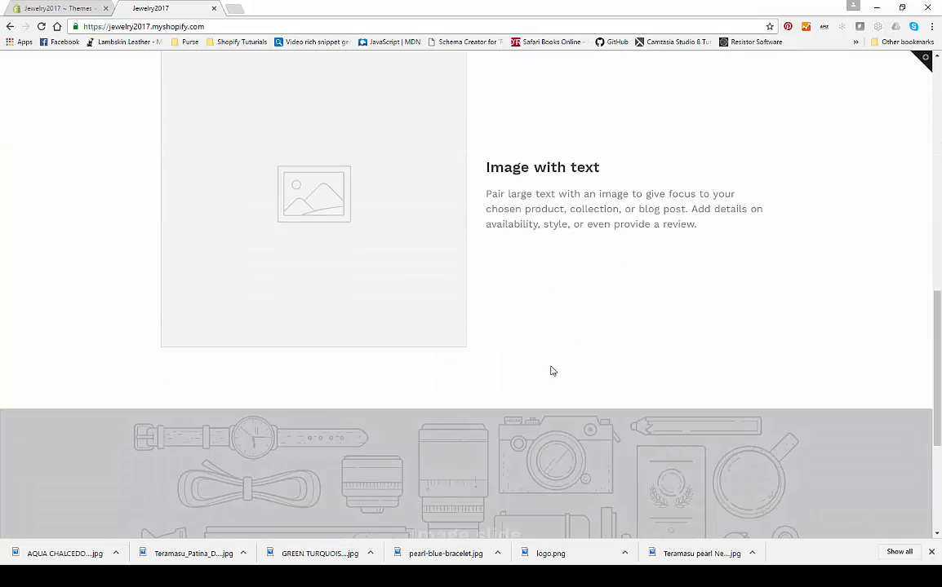
pyautogui.scroll(8, 552, 371)
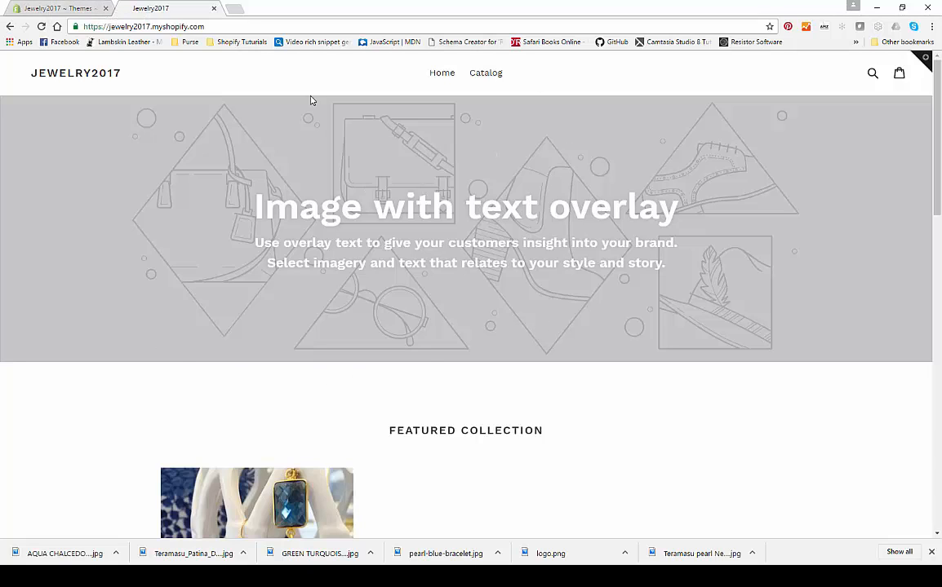
pyautogui.click(59, 7)
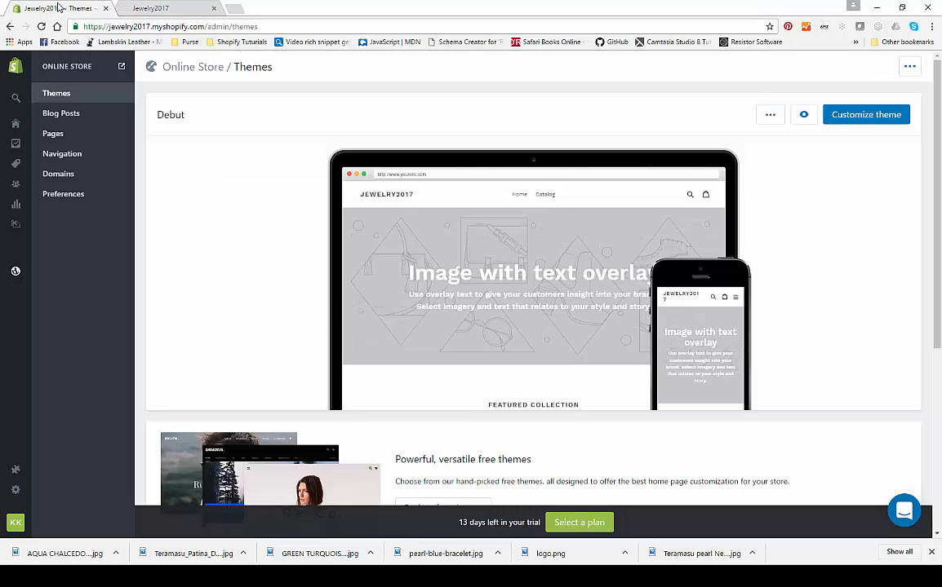
pyautogui.moveTo(17, 273)
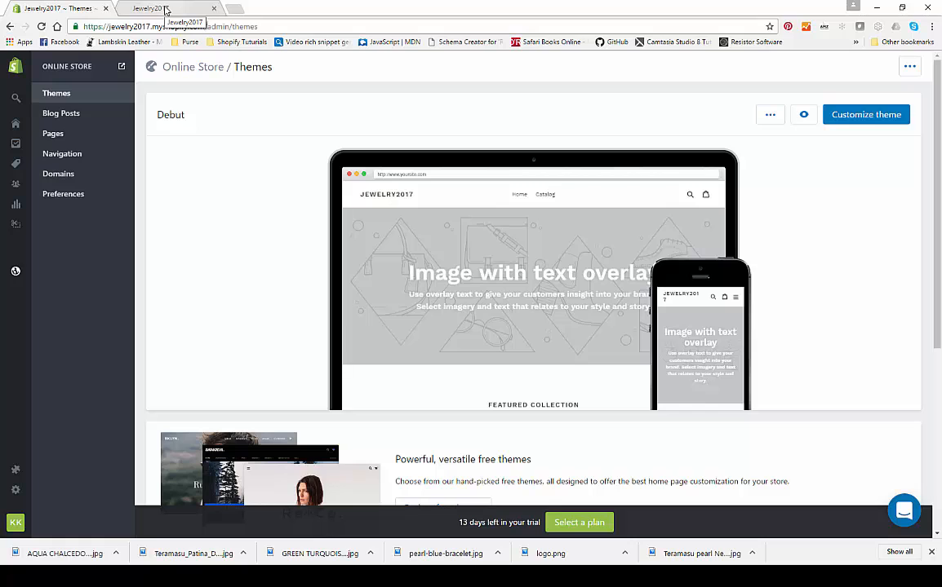
# - View the storefront home page, then open the Debut theme for customization
pyautogui.click(166, 9)
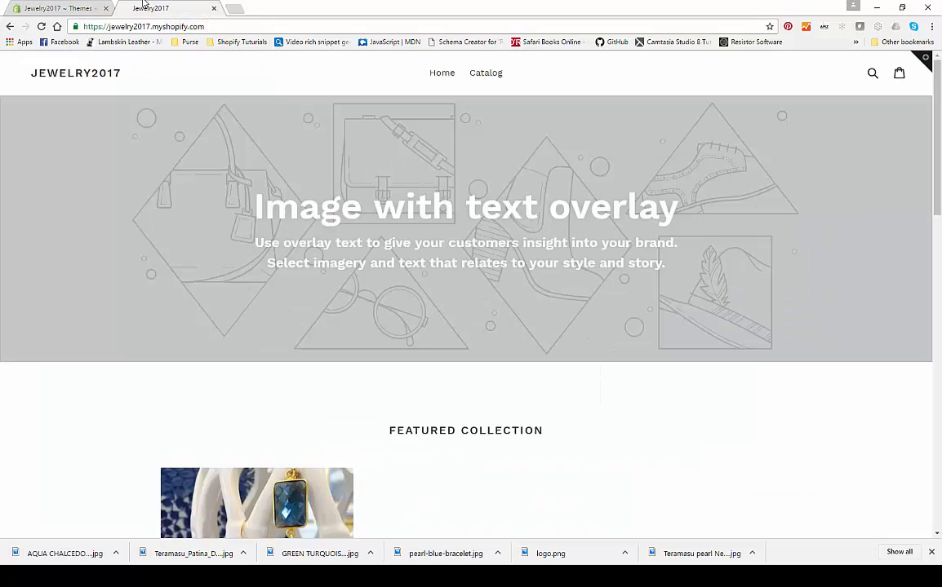
pyautogui.click(51, 9)
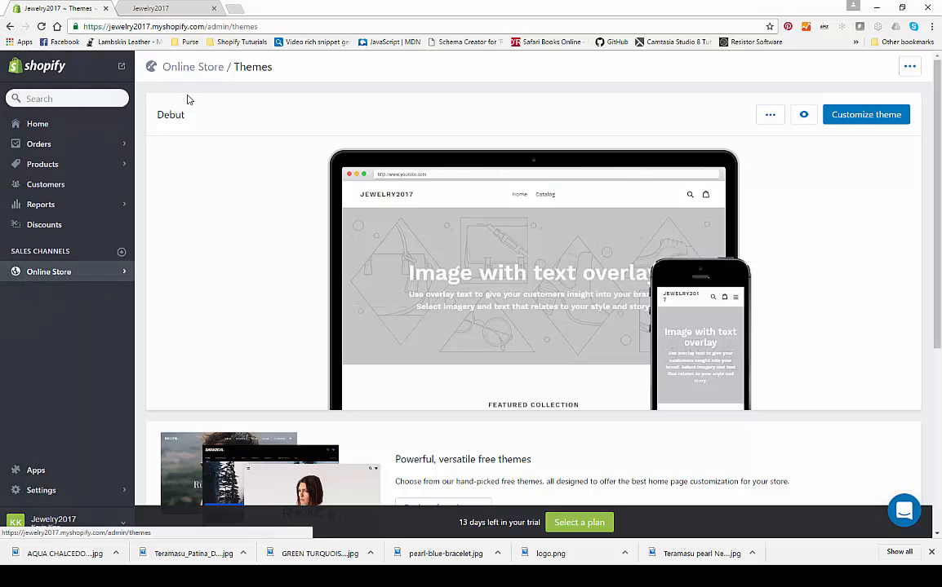
pyautogui.moveTo(159, 115); pyautogui.dragTo(202, 116)
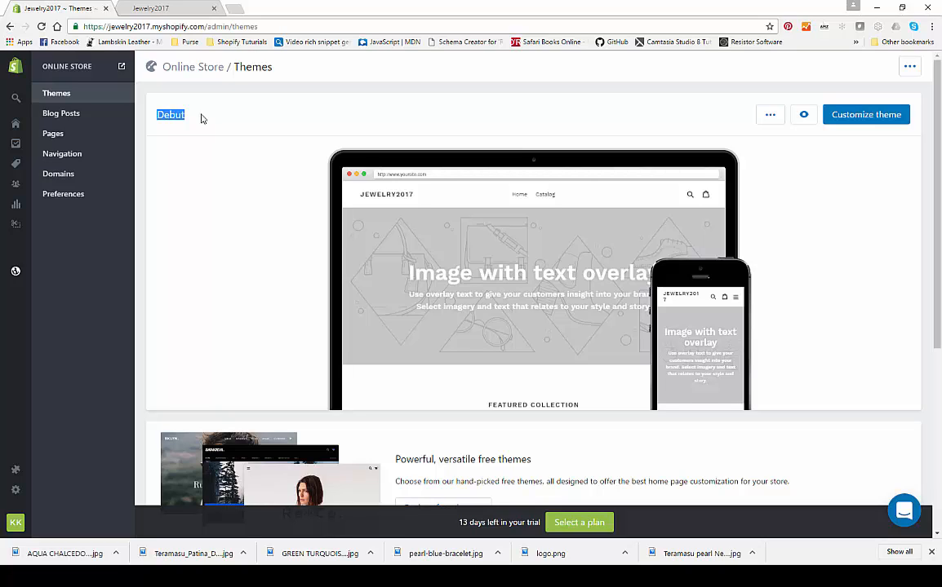
pyautogui.moveTo(237, 191)
pyautogui.click(863, 117)
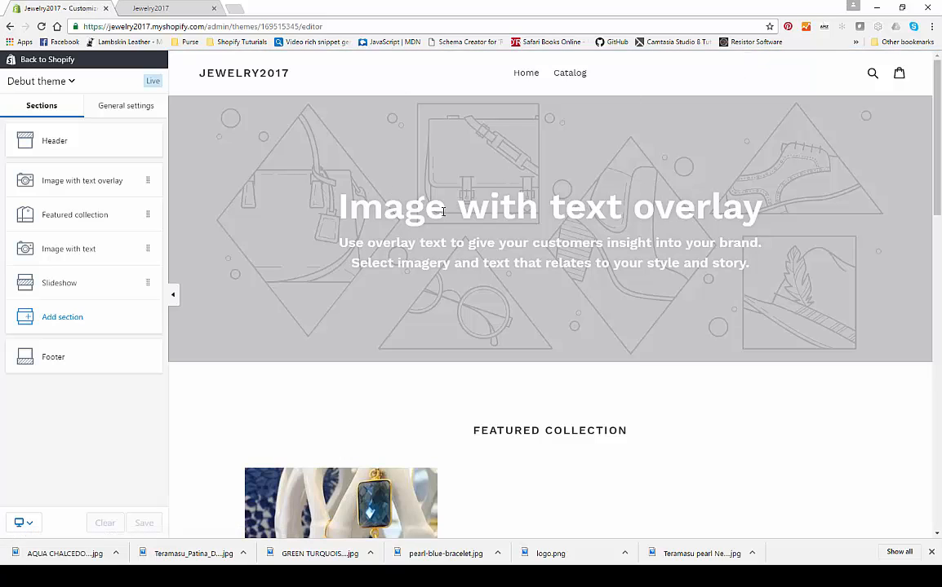
pyautogui.moveTo(339, 202); pyautogui.dragTo(778, 198)
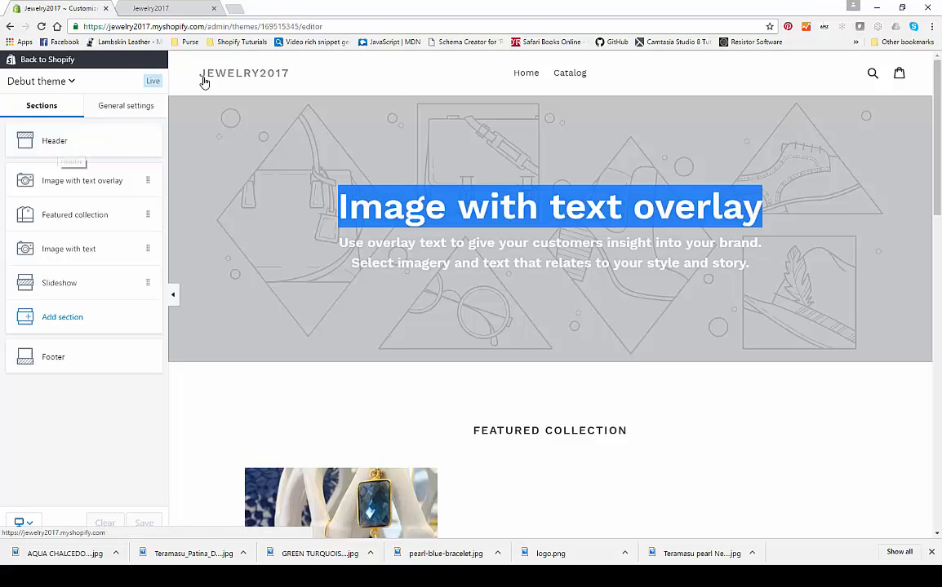
pyautogui.moveTo(196, 77); pyautogui.dragTo(325, 70)
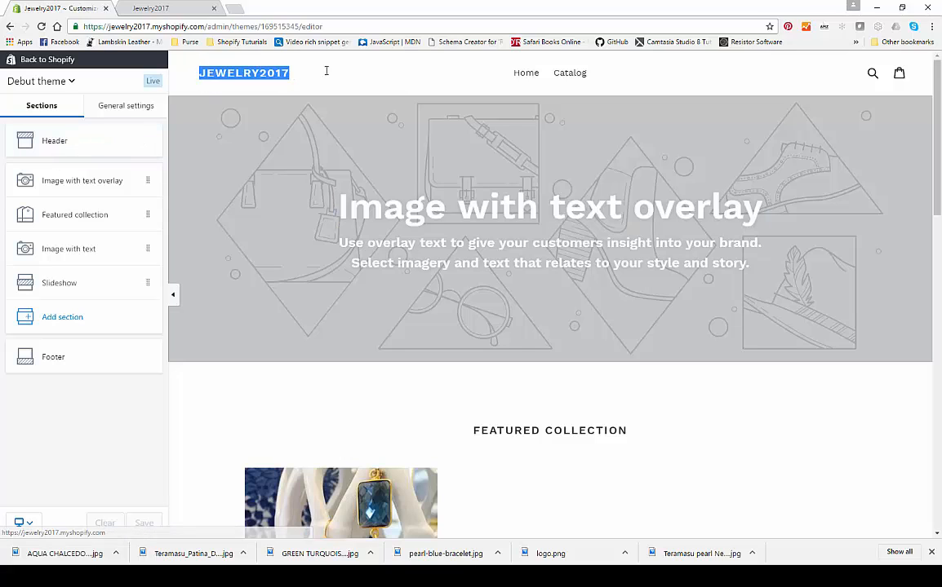
# - In the header settings, set the logo alignment to Centered and upload the logo file from the Shopify Tutorial folder as the logo image
pyautogui.click(61, 147)
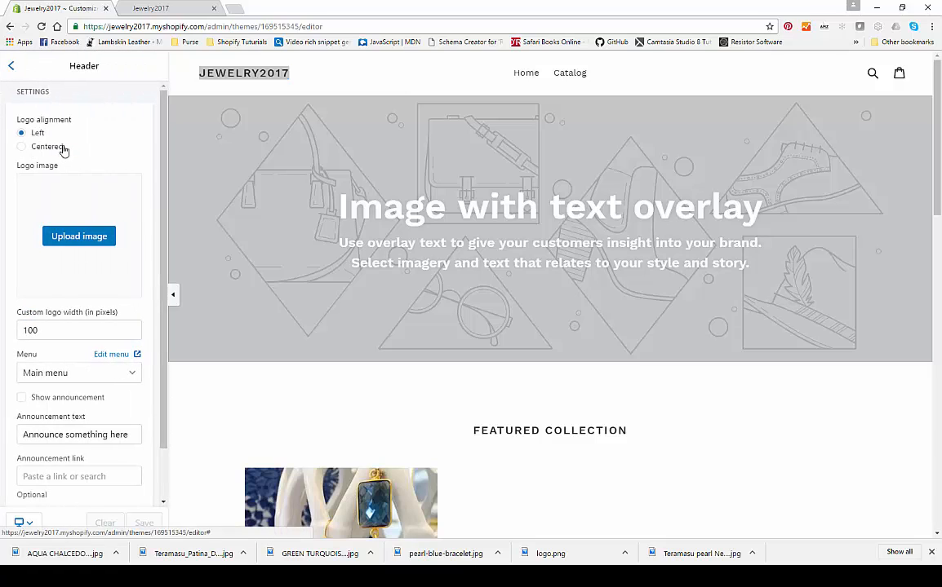
pyautogui.click(22, 149)
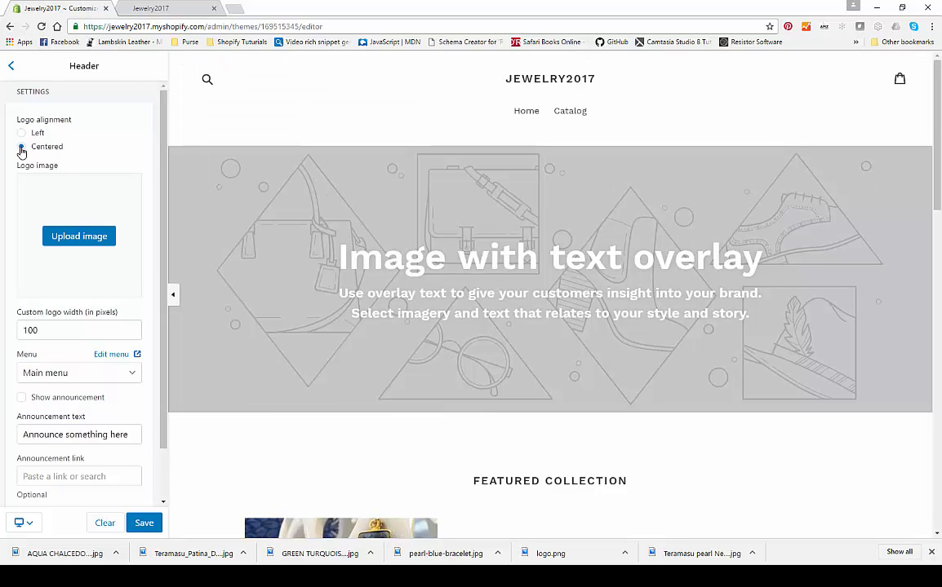
pyautogui.click(76, 238)
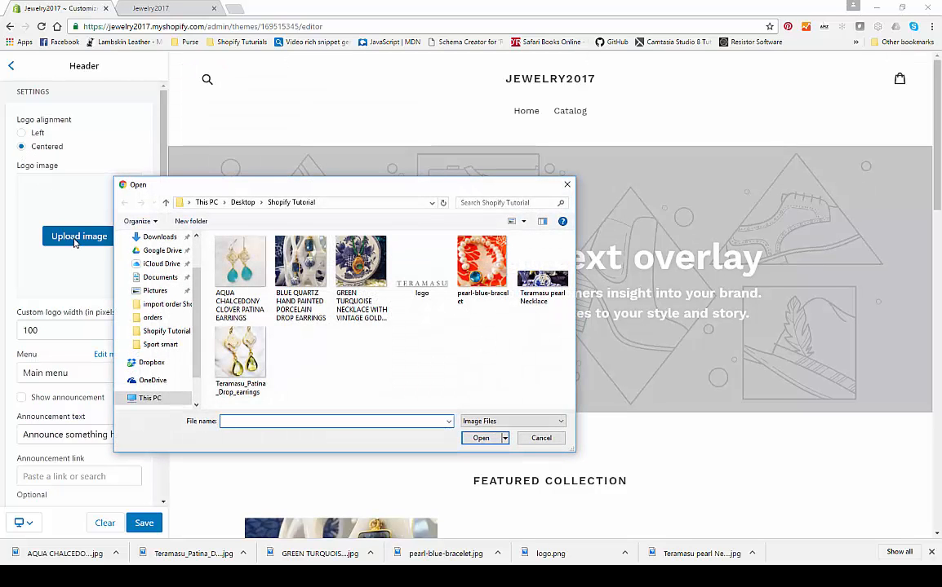
pyautogui.doubleClick(422, 282)
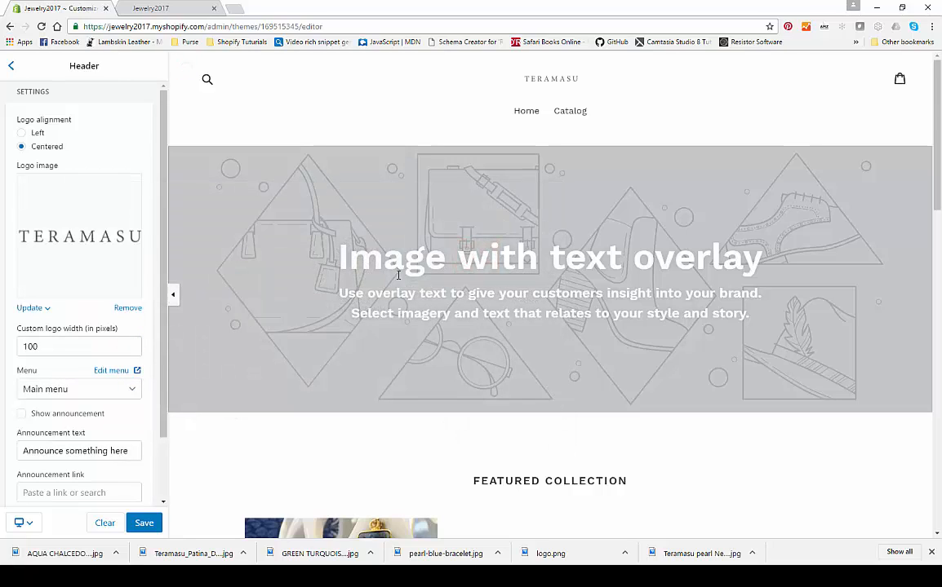
# - Set the custom logo width in the header to 500 pixels
pyautogui.click(56, 347)
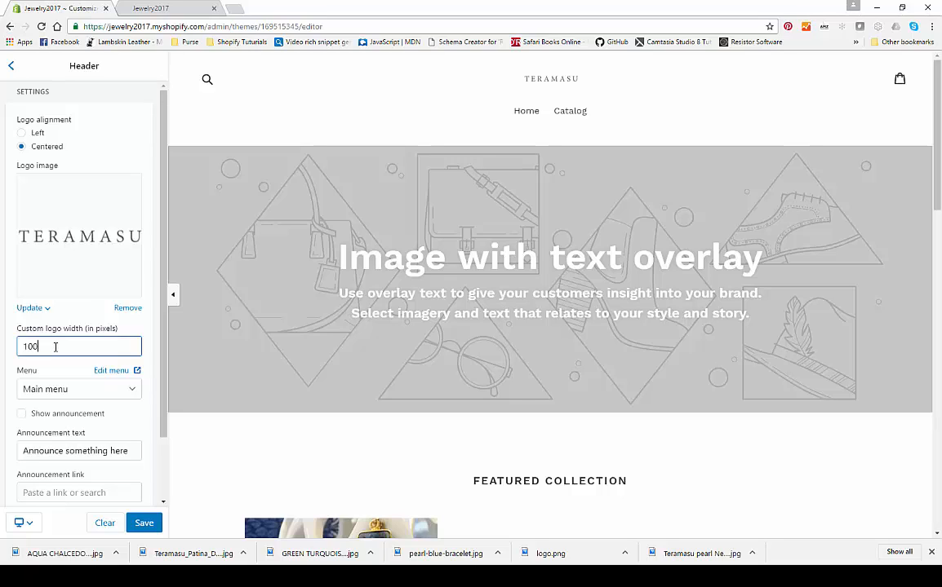
pyautogui.hotkey('ctrl', 'a')
pyautogui.write('50')
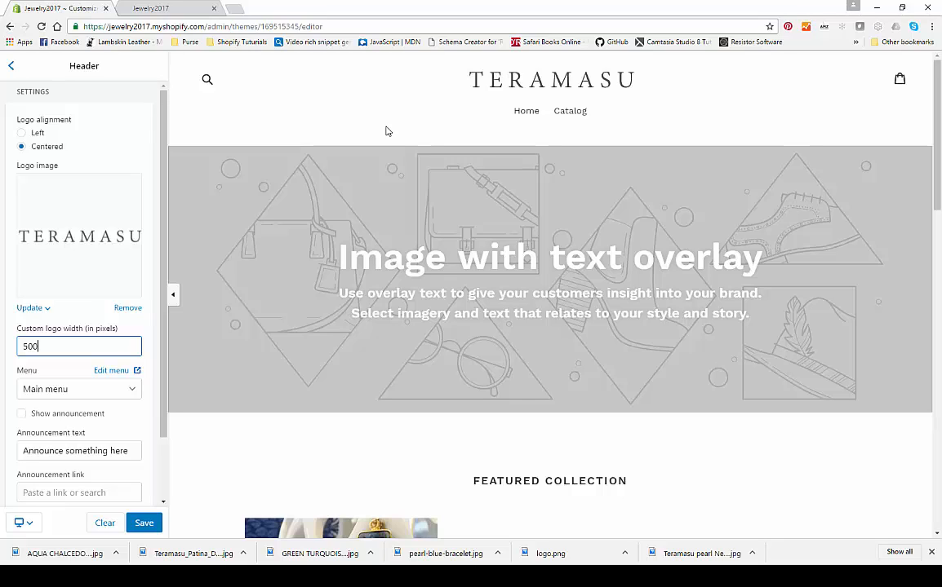
# - Check the header's menu selection and the Home and Catalog links it shows in the preview
pyautogui.click(91, 392)
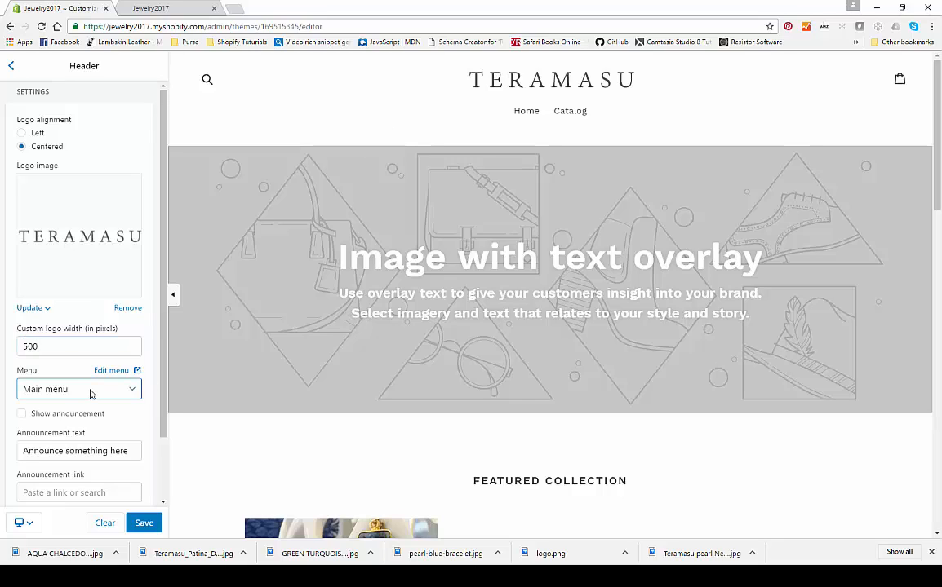
pyautogui.click(90, 394)
pyautogui.click(503, 117)
pyautogui.moveTo(503, 117); pyautogui.dragTo(780, 103)
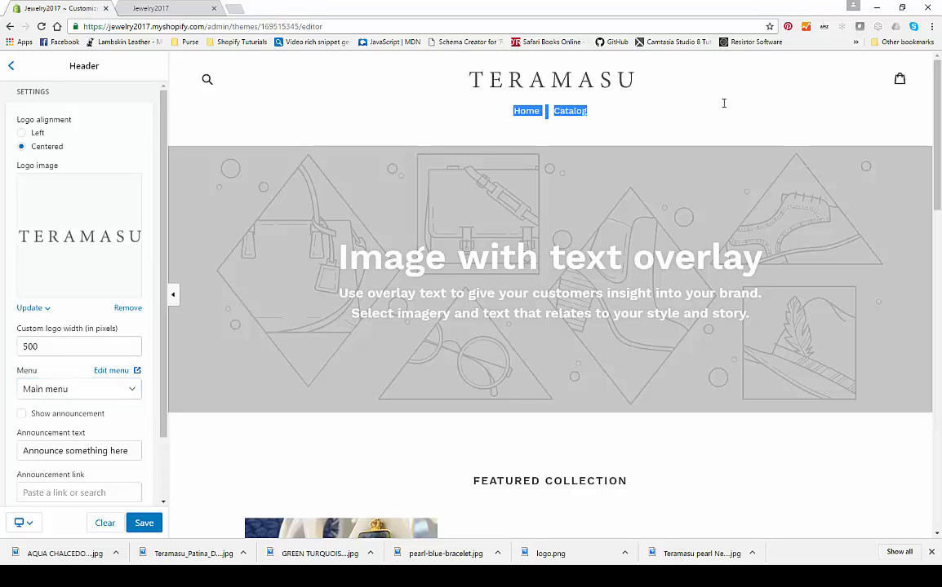
pyautogui.click(472, 114)
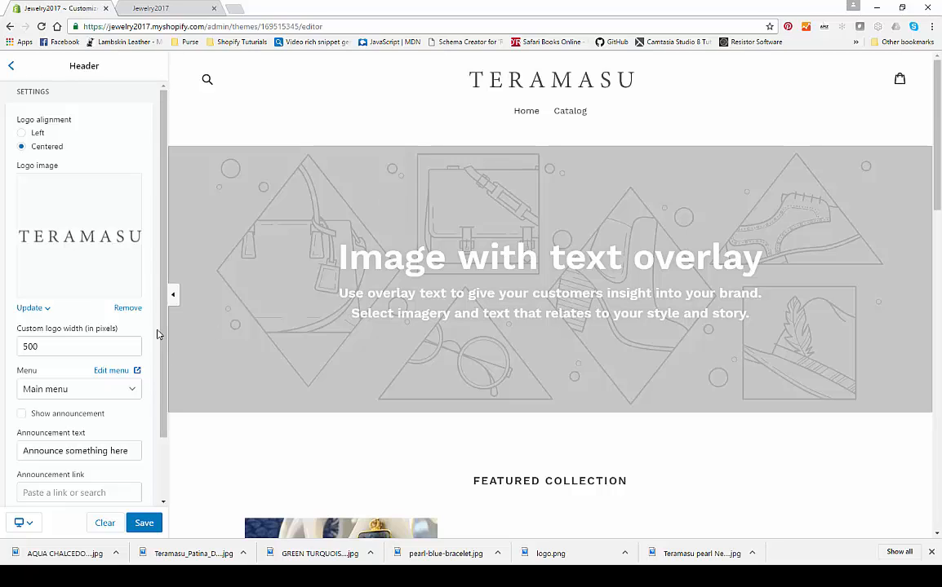
# - Show the header announcement and set its text to "Free Shipping on Orders Over $50"
pyautogui.scroll(-1, 120, 340)
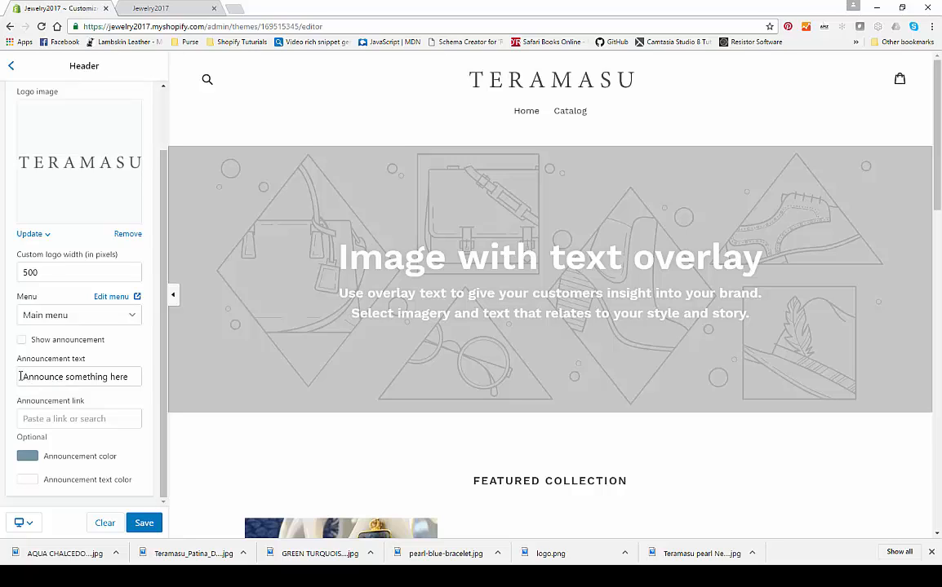
pyautogui.click(21, 340)
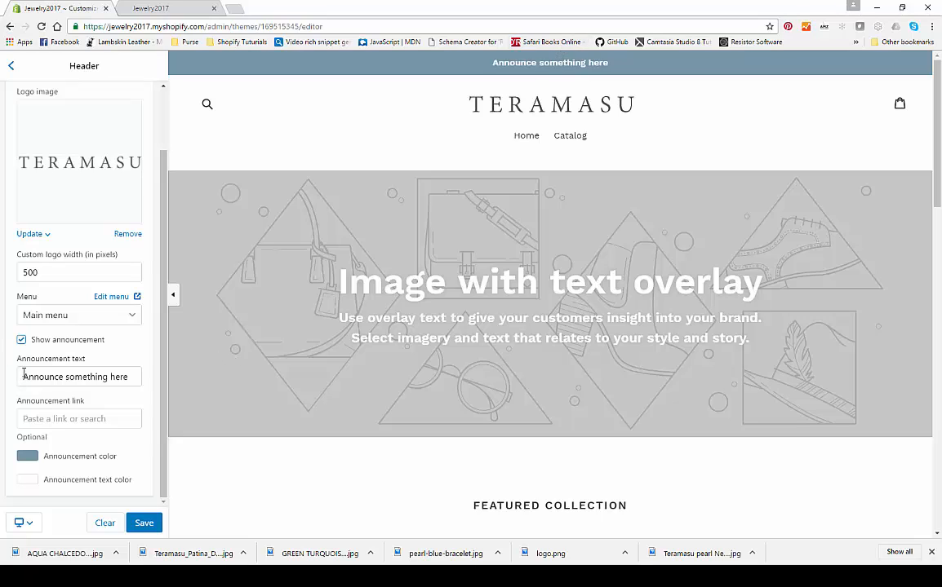
pyautogui.moveTo(23, 375); pyautogui.dragTo(240, 384)
pyautogui.write('F')
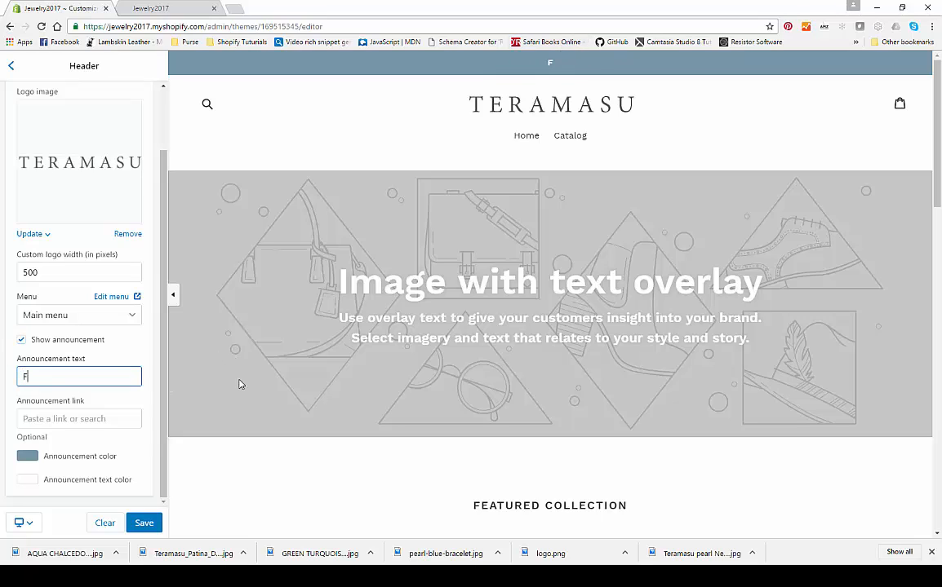
pyautogui.write('ree Shippinh')
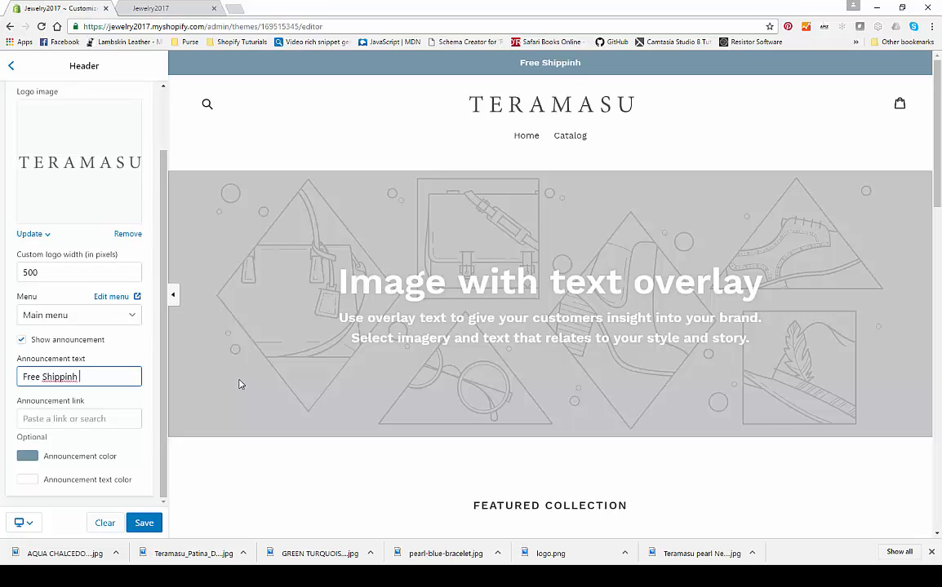
pyautogui.press('BackSpace')
pyautogui.write('g on ')
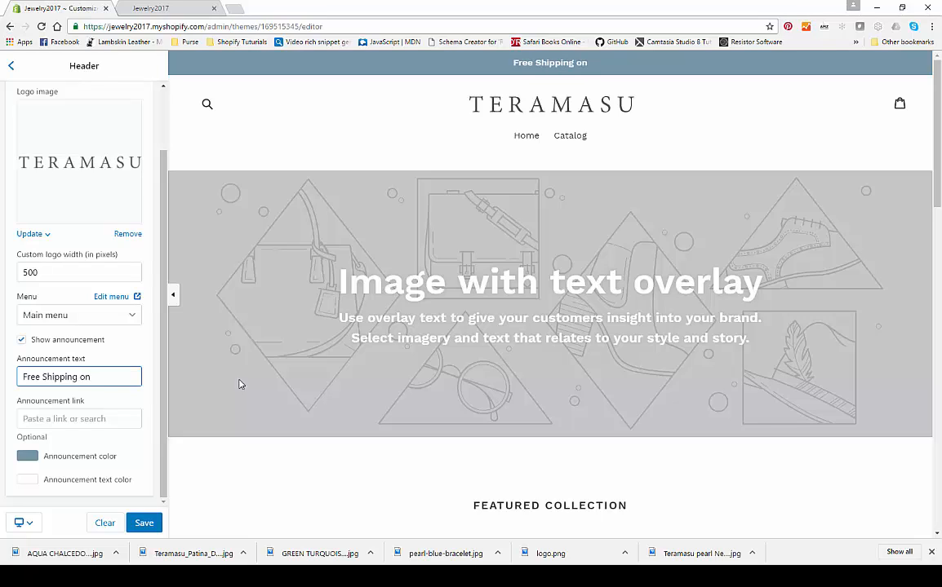
pyautogui.write('Orders')
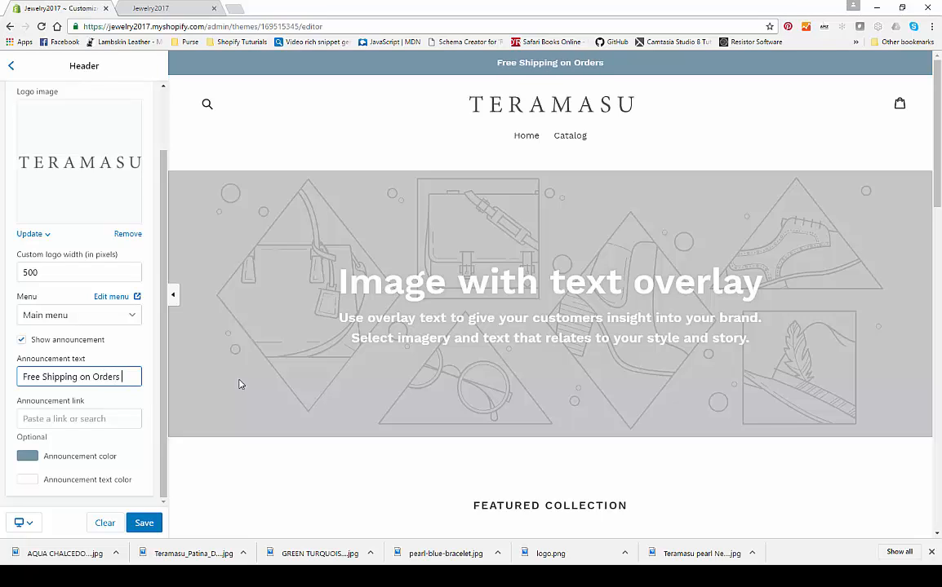
pyautogui.write(' Over')
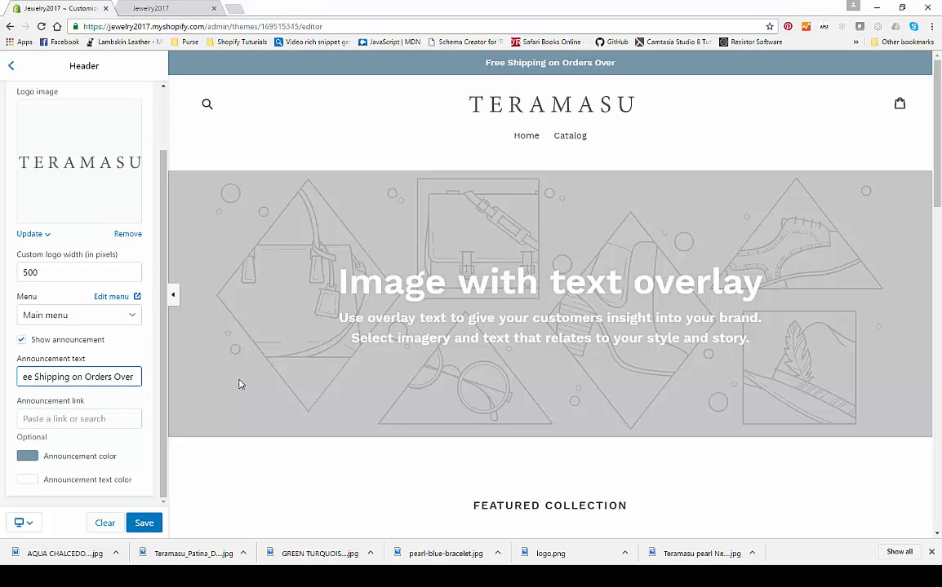
pyautogui.write(' $50')
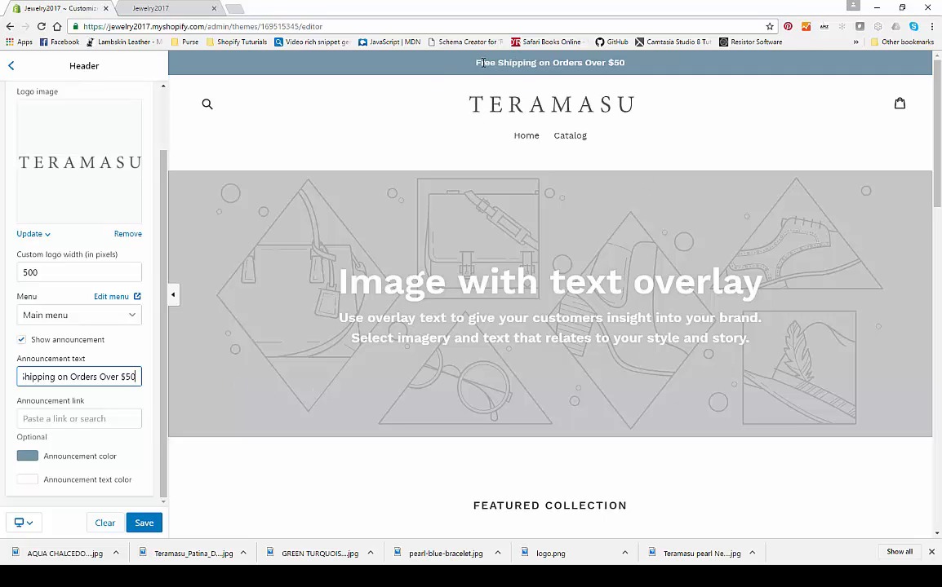
pyautogui.moveTo(478, 60); pyautogui.dragTo(460, 58)
pyautogui.click(444, 66)
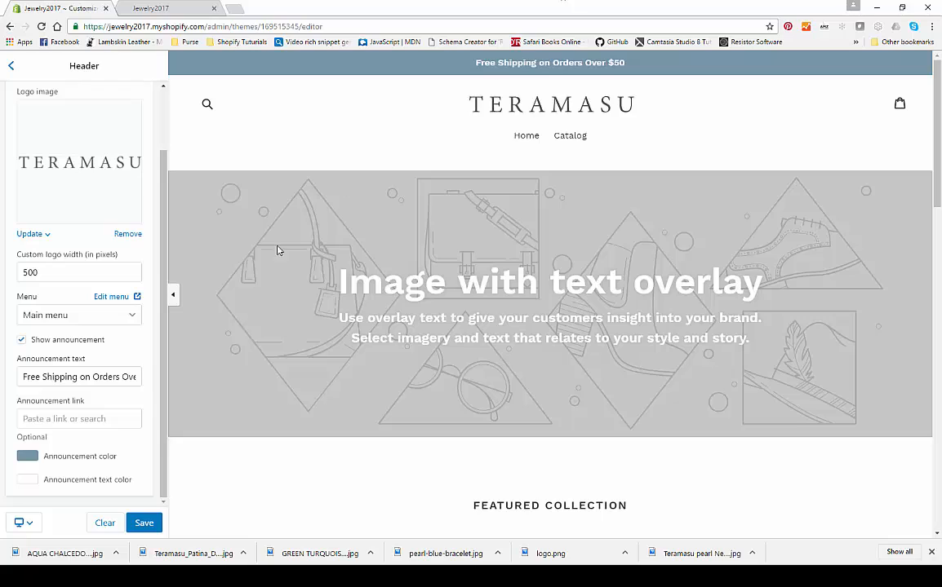
# - View the announcement link choices and change the announcement color to dark blue #305b74
pyautogui.click(63, 420)
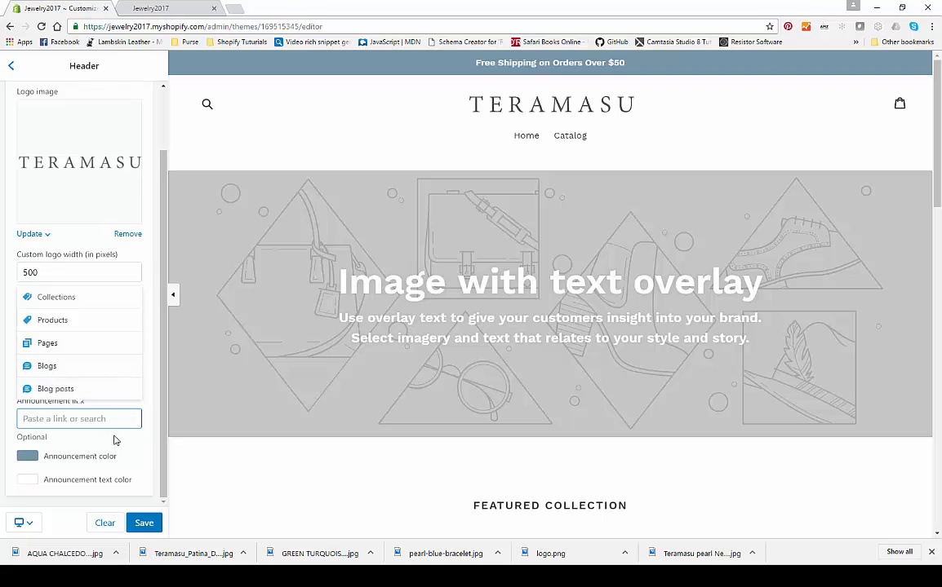
pyautogui.click(30, 462)
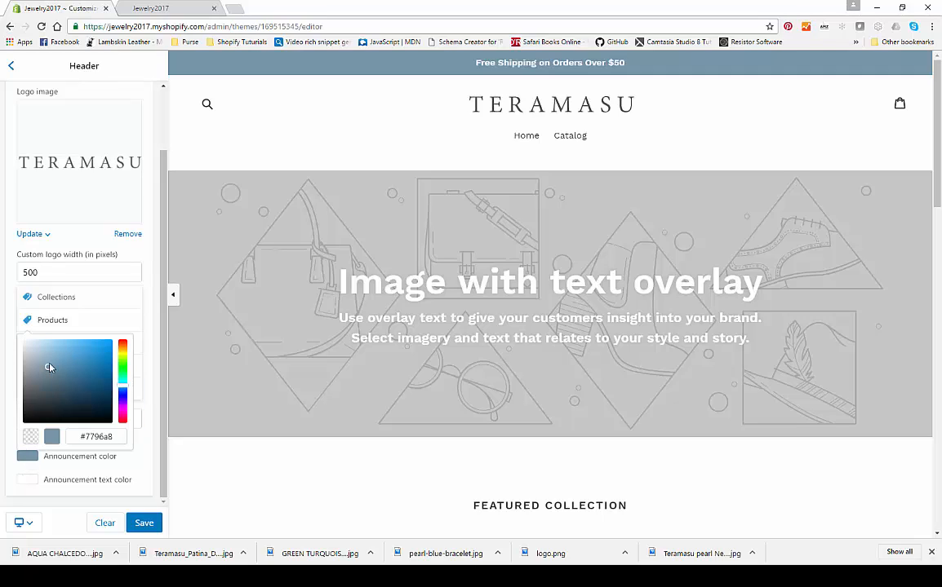
pyautogui.moveTo(47, 367); pyautogui.dragTo(75, 390)
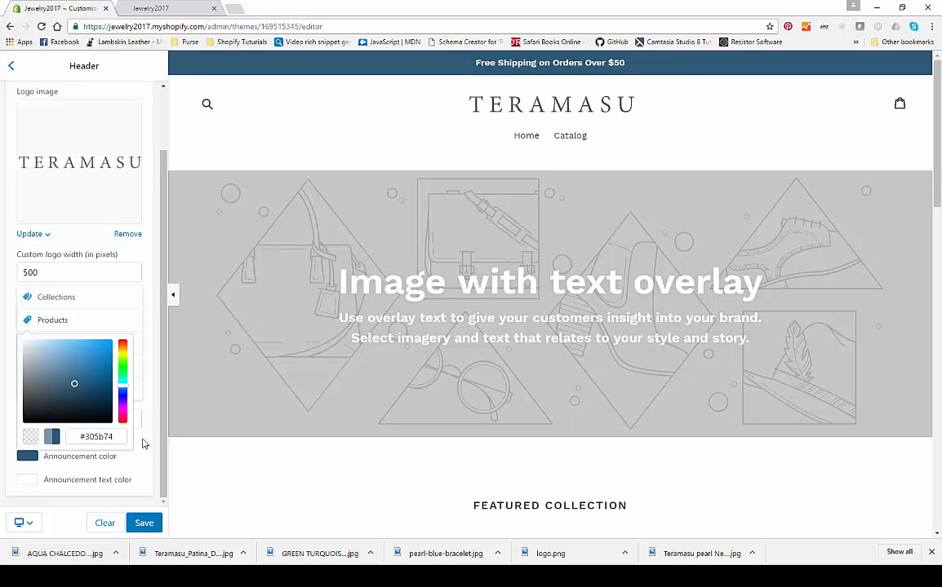
pyautogui.click(135, 412)
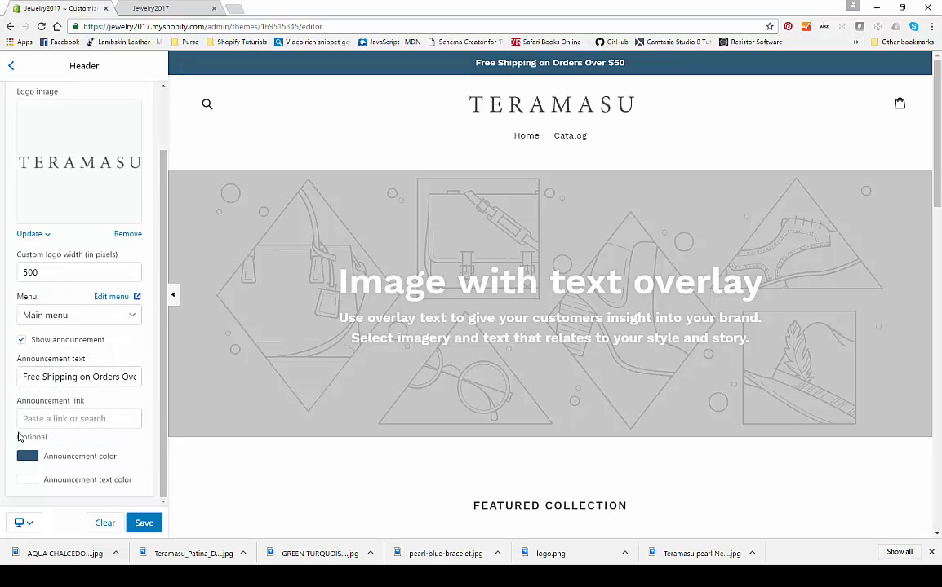
pyautogui.click(28, 457)
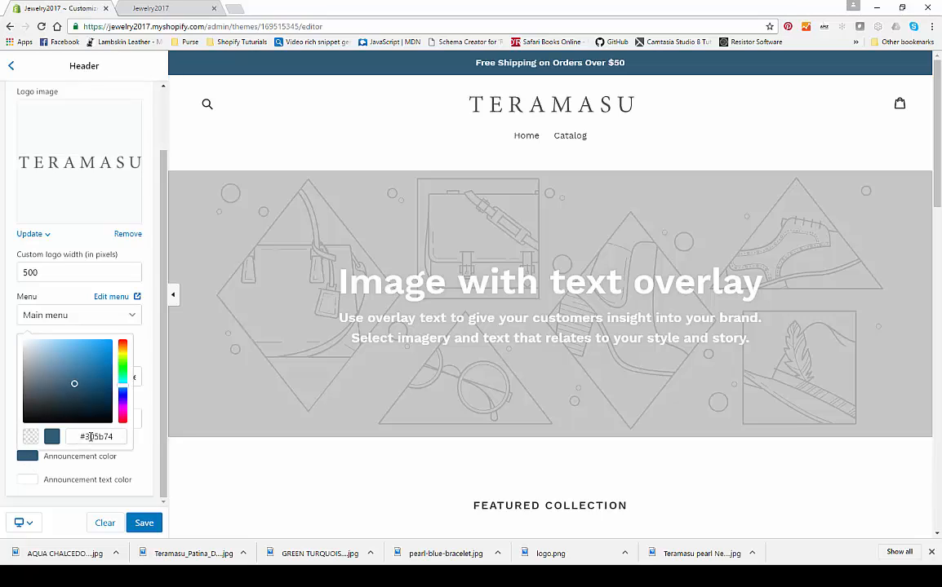
pyautogui.moveTo(84, 436); pyautogui.dragTo(174, 444)
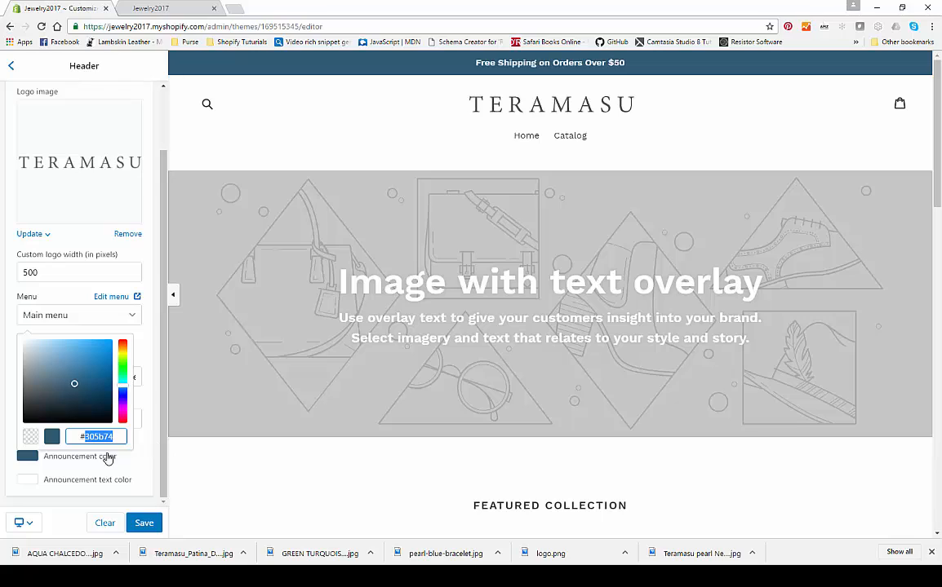
# - Close the announcement color picker and save the header settings
pyautogui.click(145, 457)
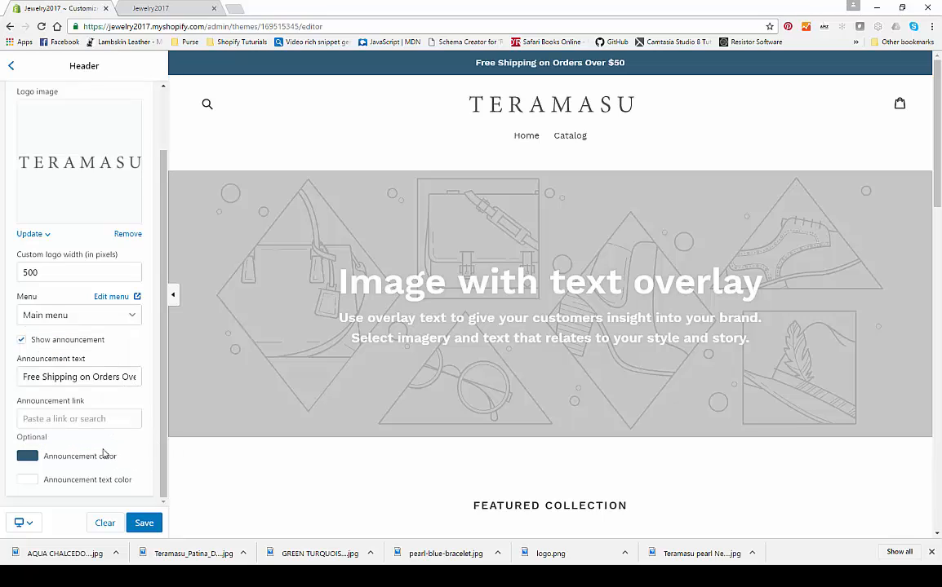
pyautogui.click(144, 524)
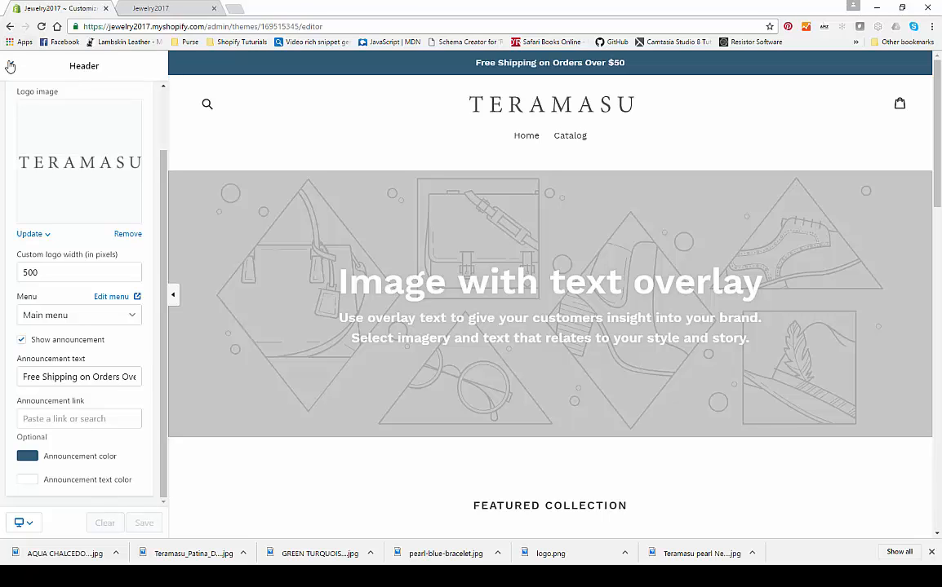
# - Preview the storefront at small-screen size and return the preview to Fit to screen
pyautogui.click(22, 525)
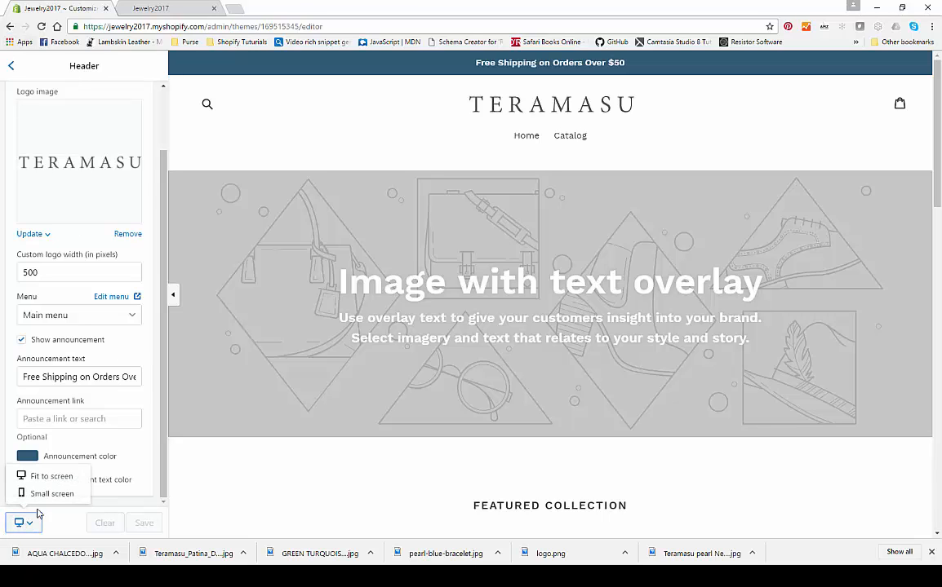
pyautogui.click(43, 496)
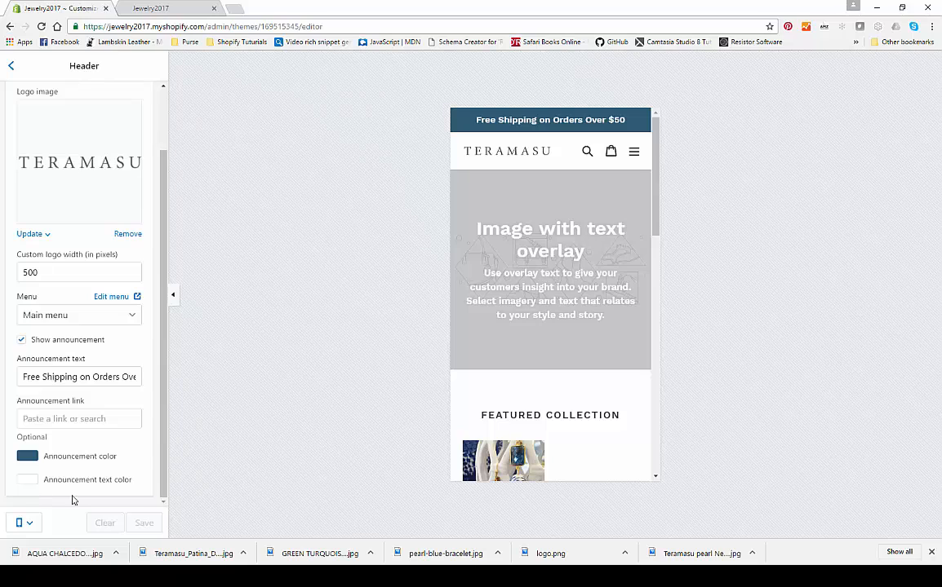
pyautogui.scroll(-3, 545, 224)
pyautogui.scroll(3, 545, 228)
pyautogui.click(25, 524)
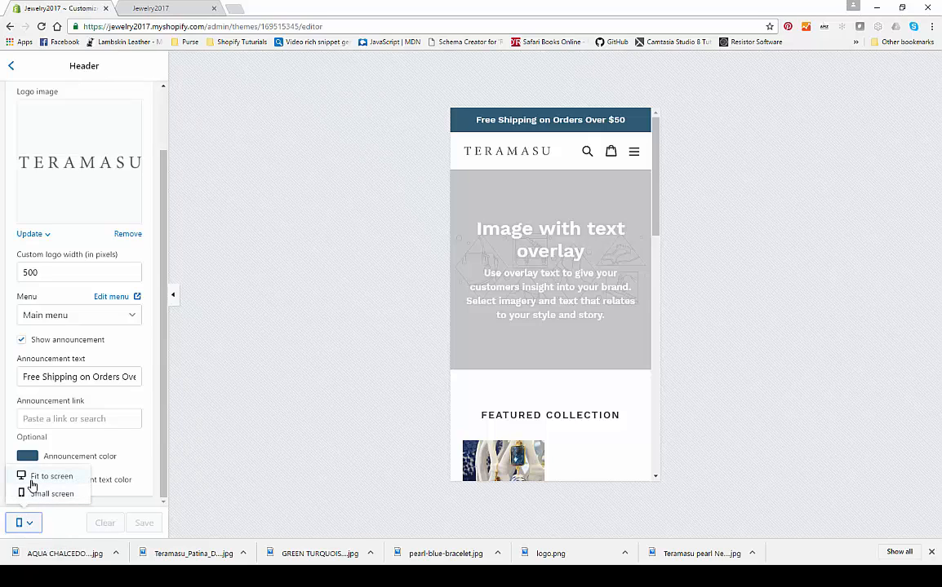
pyautogui.click(32, 483)
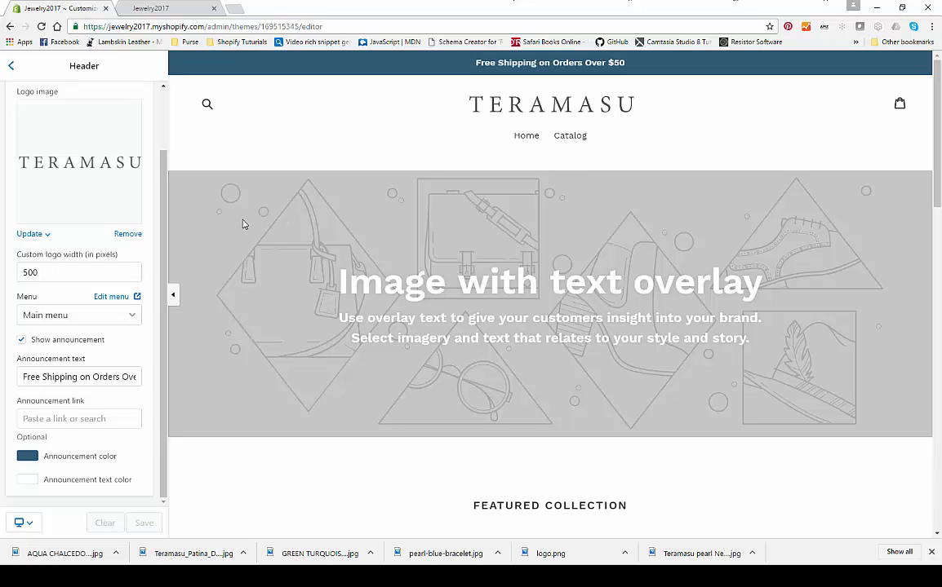
# - Upload the Teramasu pearl Necklace image as the picture of the Image with text overlay section
pyautogui.click(12, 69)
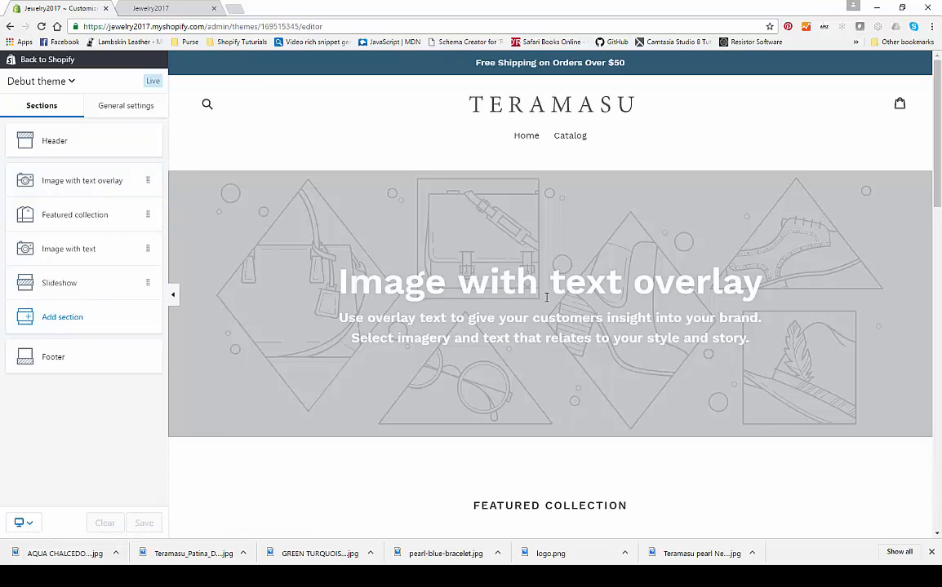
pyautogui.click(54, 190)
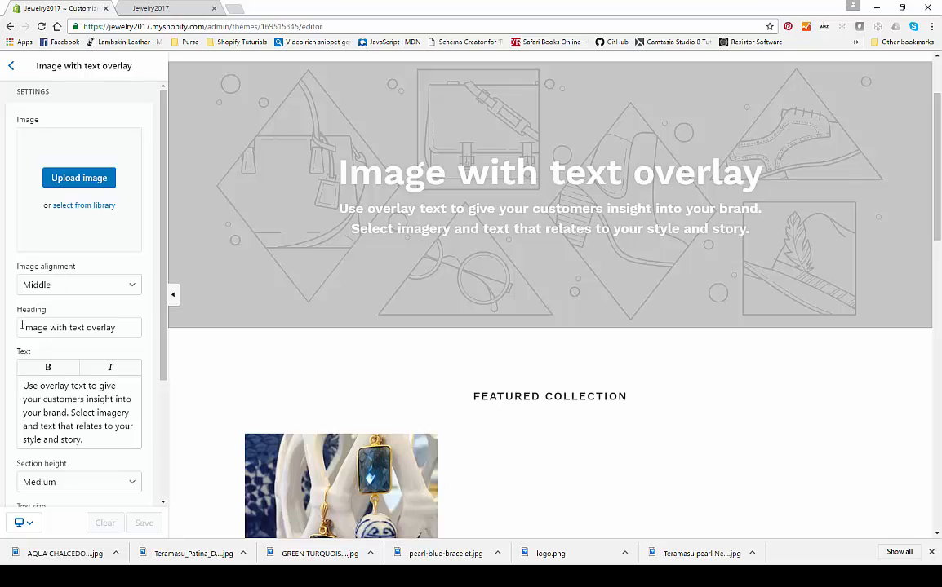
pyautogui.click(81, 180)
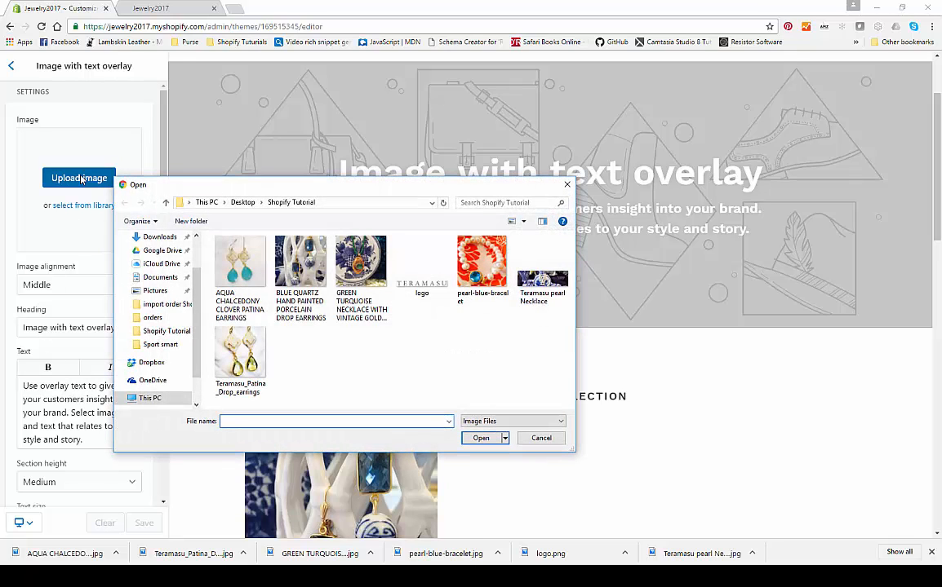
pyautogui.doubleClick(551, 280)
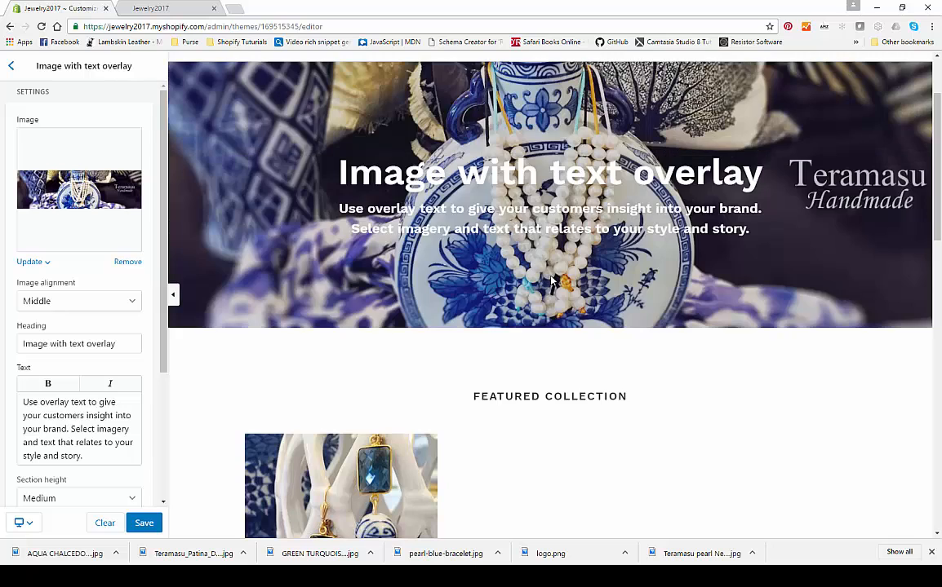
pyautogui.scroll(2, 301, 291)
pyautogui.scroll(1, 301, 291)
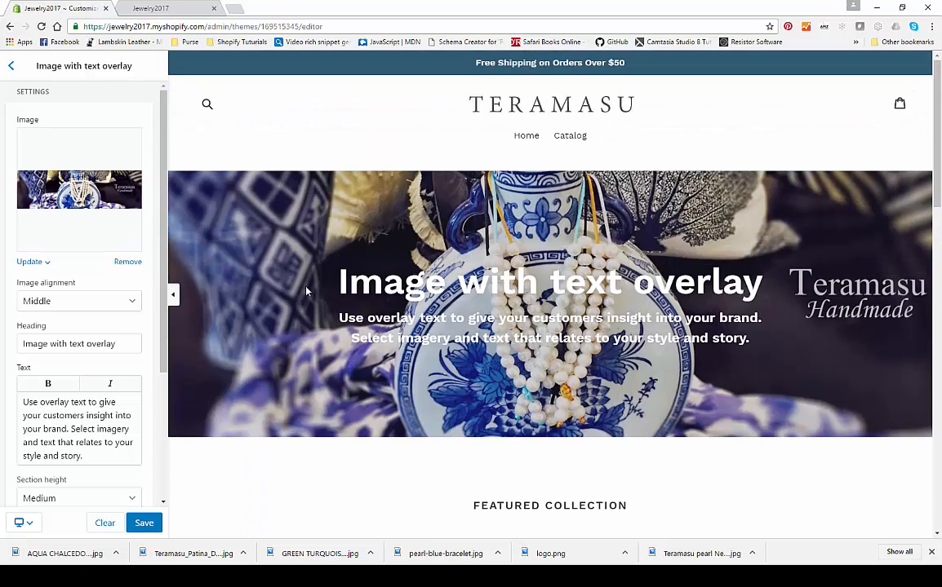
# - Change the overlay heading to "Luxury You Will Love" and its text to "Beatuiful Handmade Jewelry"
pyautogui.click(24, 403)
pyautogui.moveTo(24, 403); pyautogui.dragTo(120, 445)
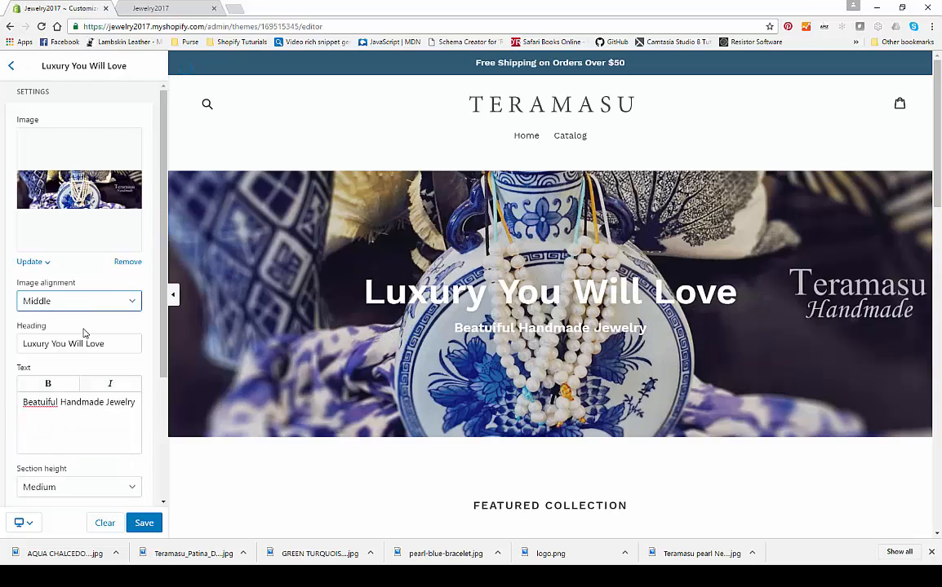
# - Try the Large and Small section heights on the overlay banner and set it back to Medium
pyautogui.scroll(-3, 84, 333)
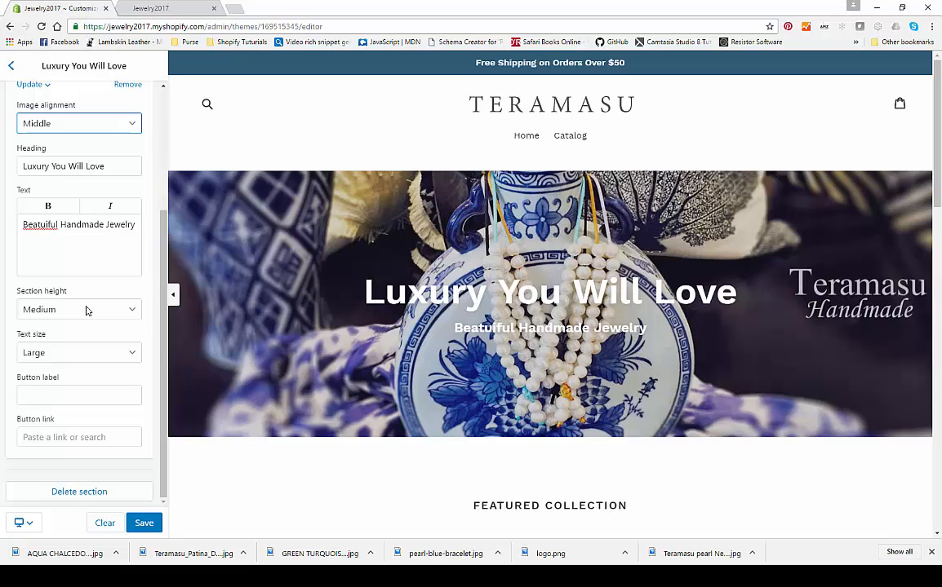
pyautogui.click(87, 311)
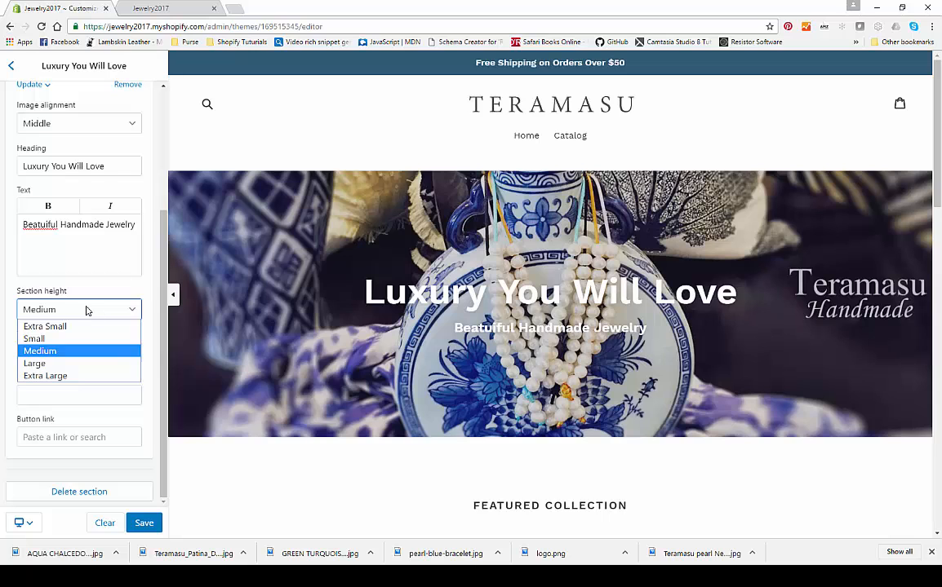
pyautogui.click(72, 364)
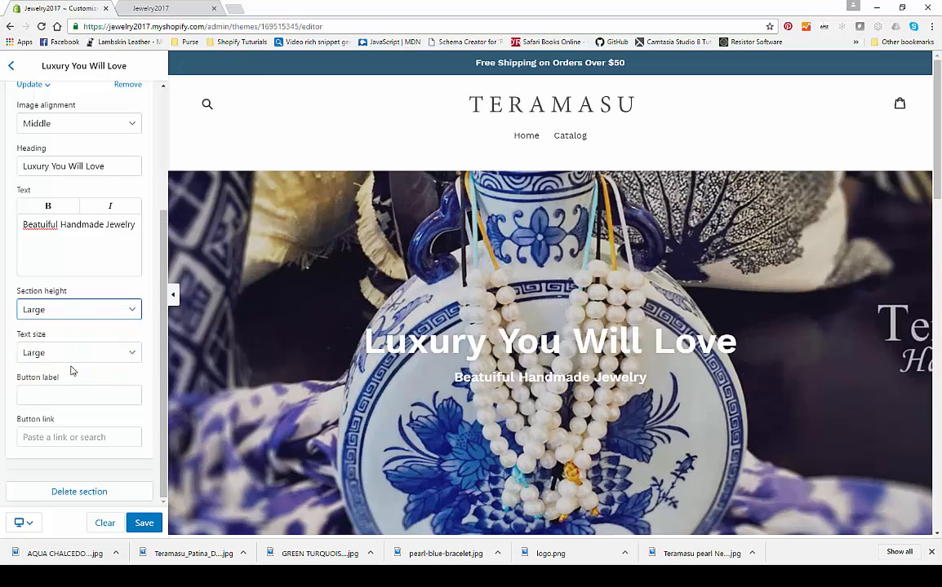
pyautogui.scroll(-3, 313, 212)
pyautogui.scroll(3, 310, 268)
pyautogui.click(83, 311)
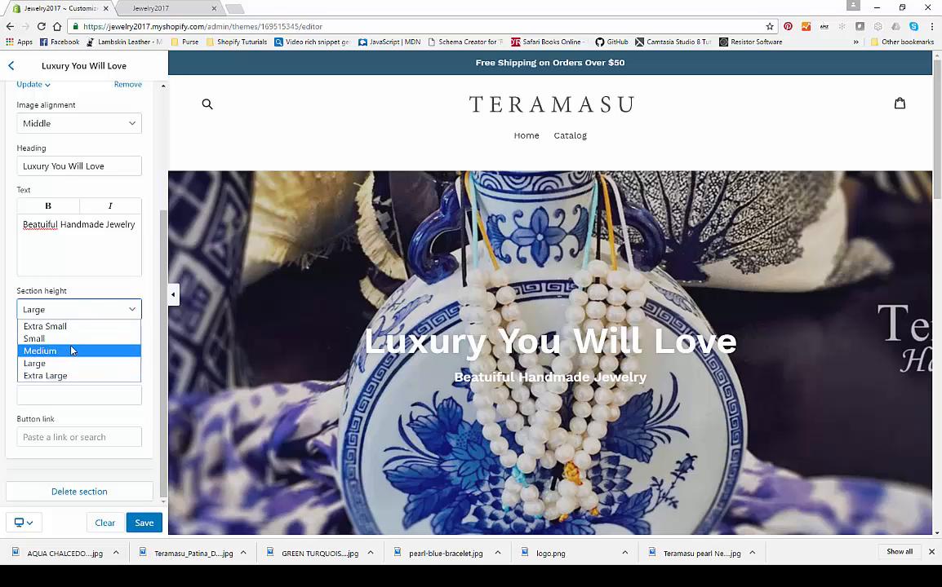
pyautogui.click(70, 338)
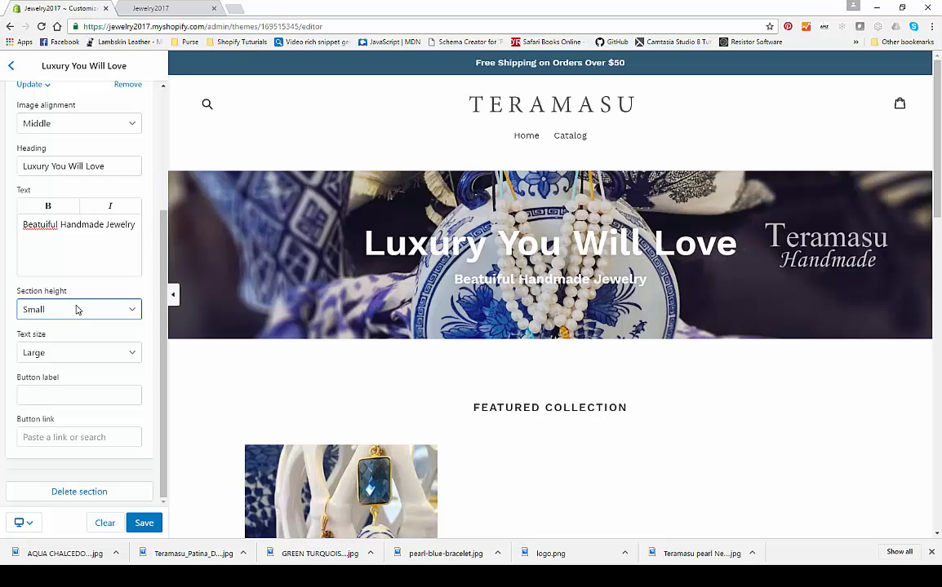
pyautogui.click(76, 309)
pyautogui.click(78, 351)
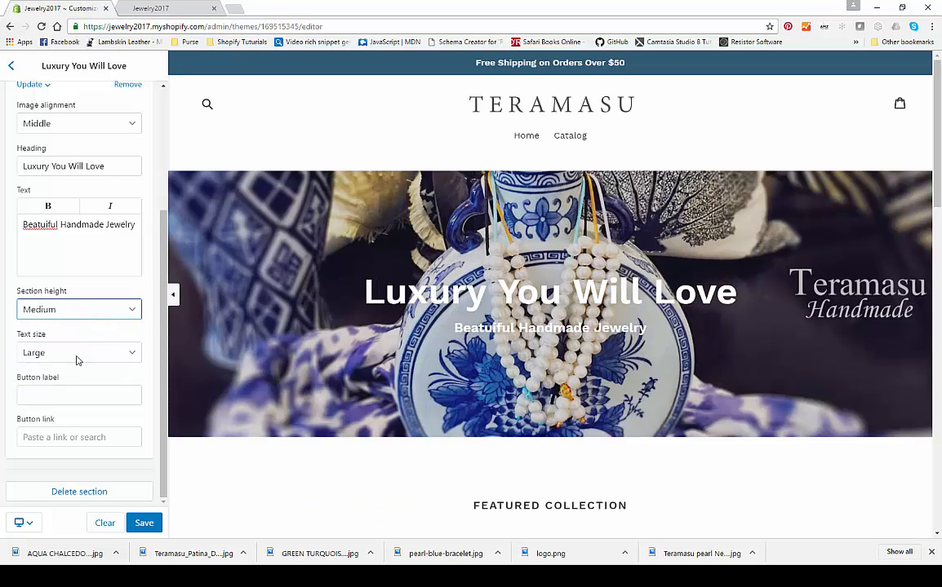
# - Leave the banner settings for the section list and review the banner and featured collection in the storefront preview
pyautogui.scroll(-4, 263, 312)
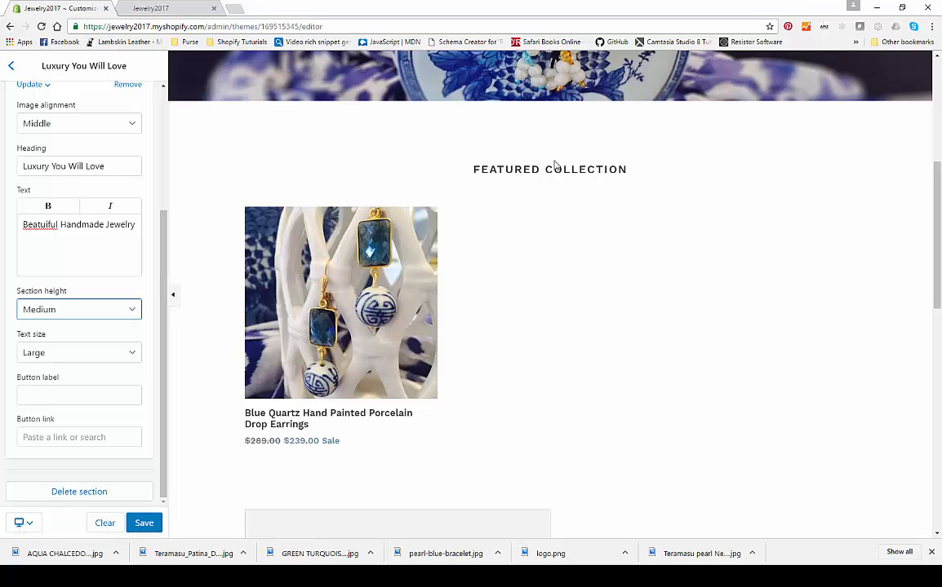
pyautogui.click(10, 66)
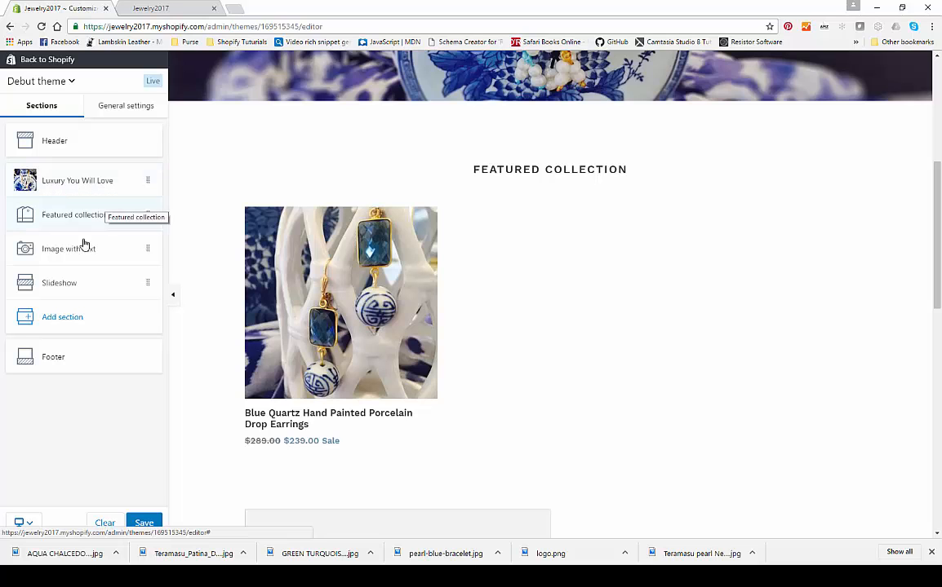
pyautogui.scroll(4, 653, 155)
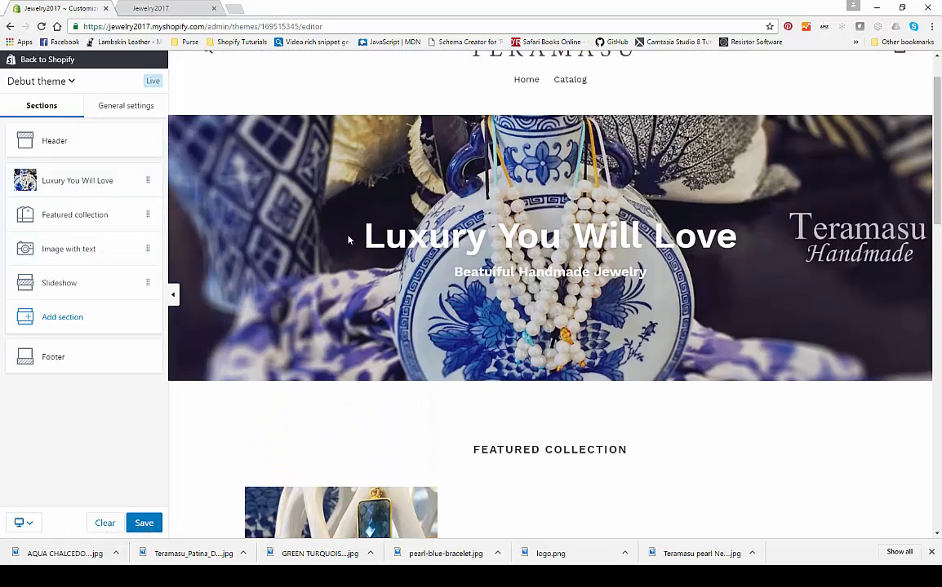
pyautogui.moveTo(366, 234); pyautogui.dragTo(737, 237)
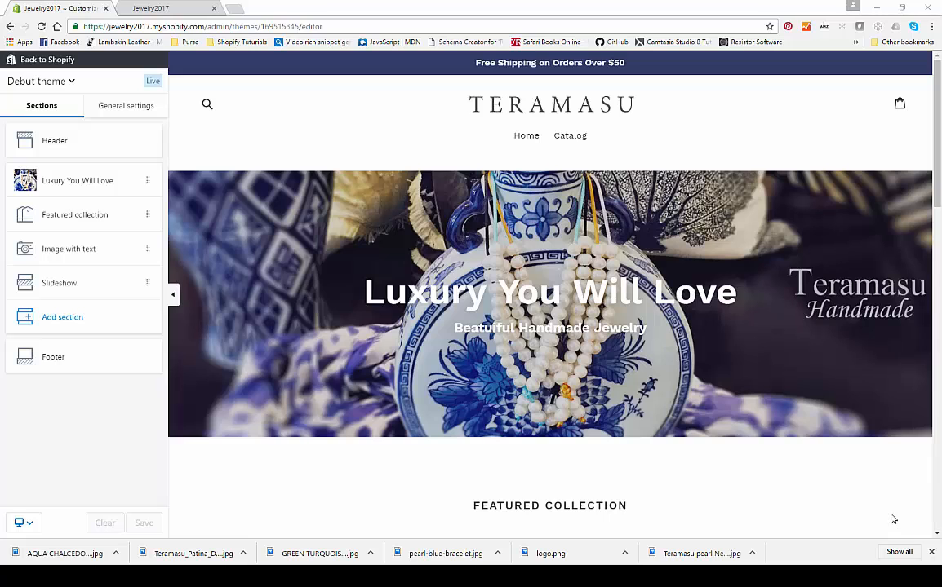
# - Set the Featured collection section to display the Jewelry collection
pyautogui.scroll(-4, 888, 493)
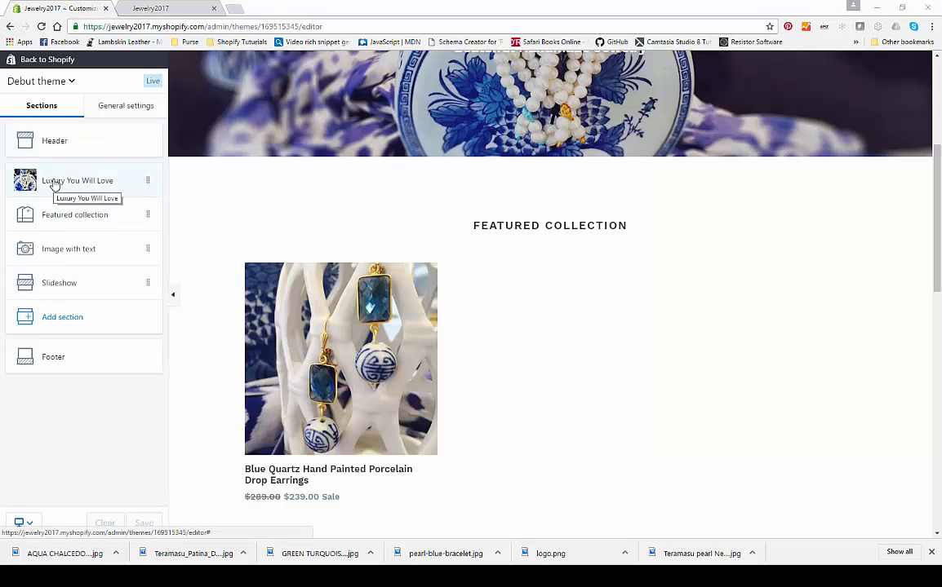
pyautogui.click(54, 214)
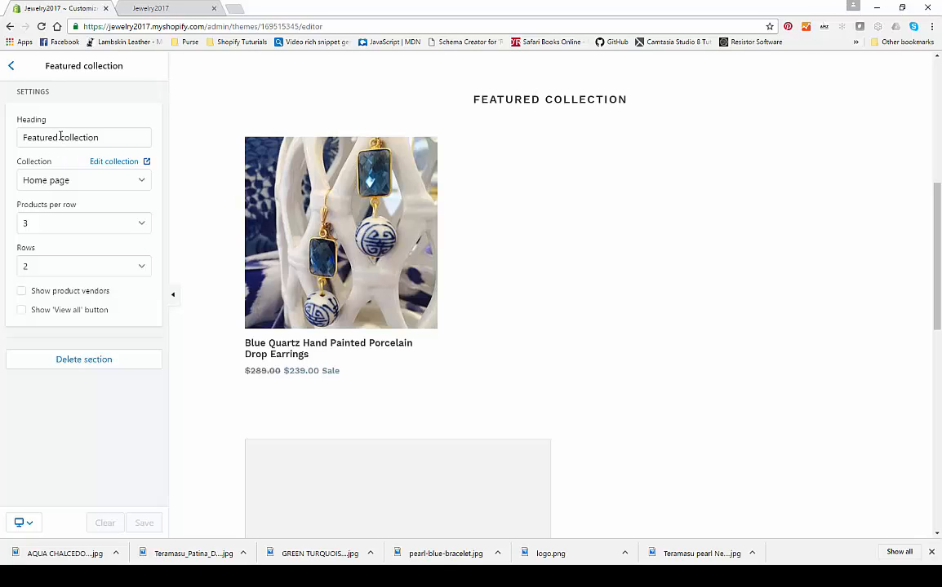
pyautogui.click(105, 187)
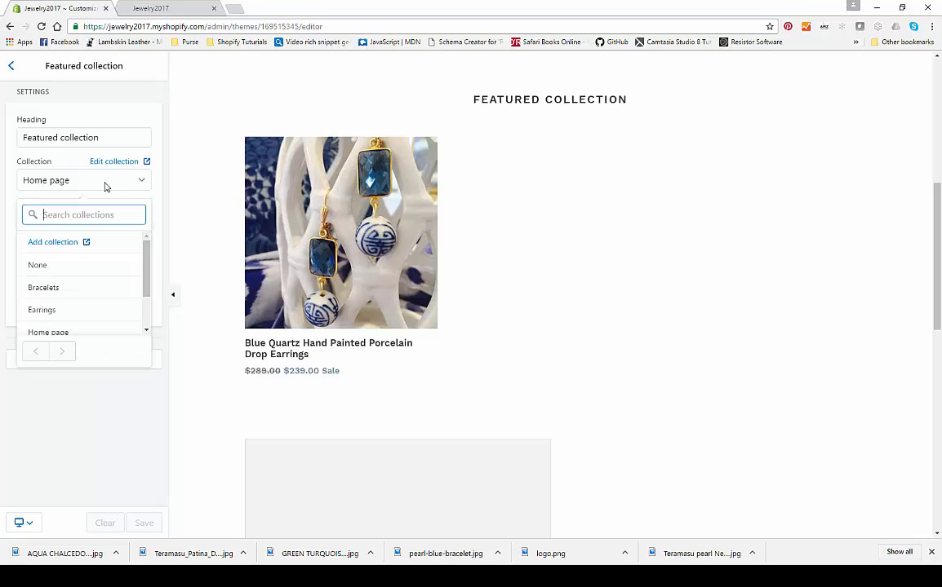
pyautogui.scroll(-1, 78, 296)
pyautogui.click(74, 304)
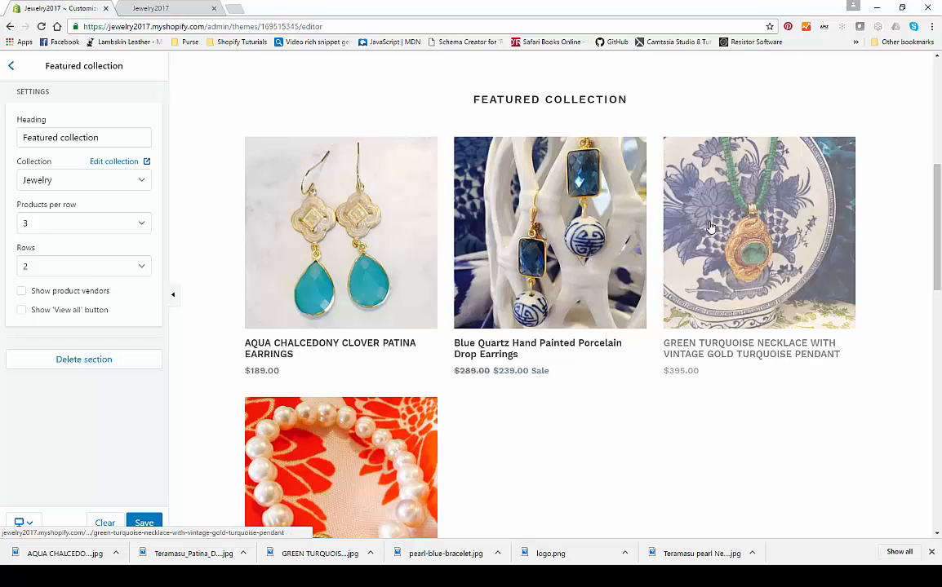
# - Lay out the featured collection as 4 products per row in 1 row and save the changes
pyautogui.click(78, 223)
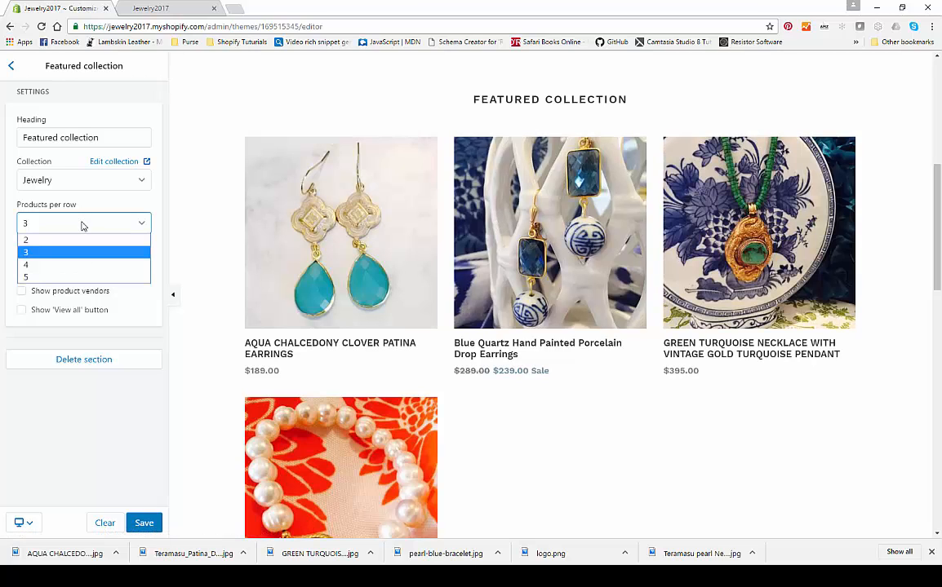
pyautogui.click(65, 265)
pyautogui.click(78, 266)
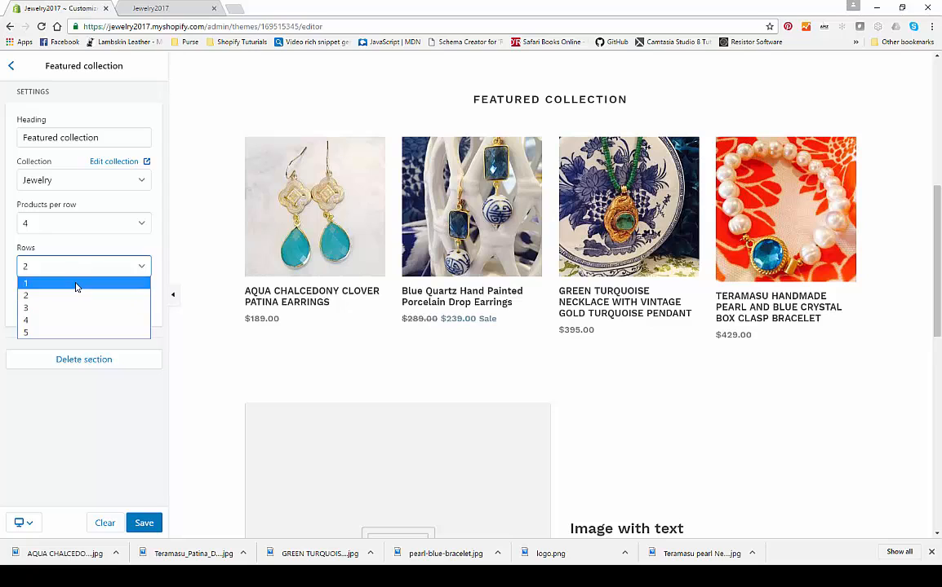
pyautogui.click(76, 284)
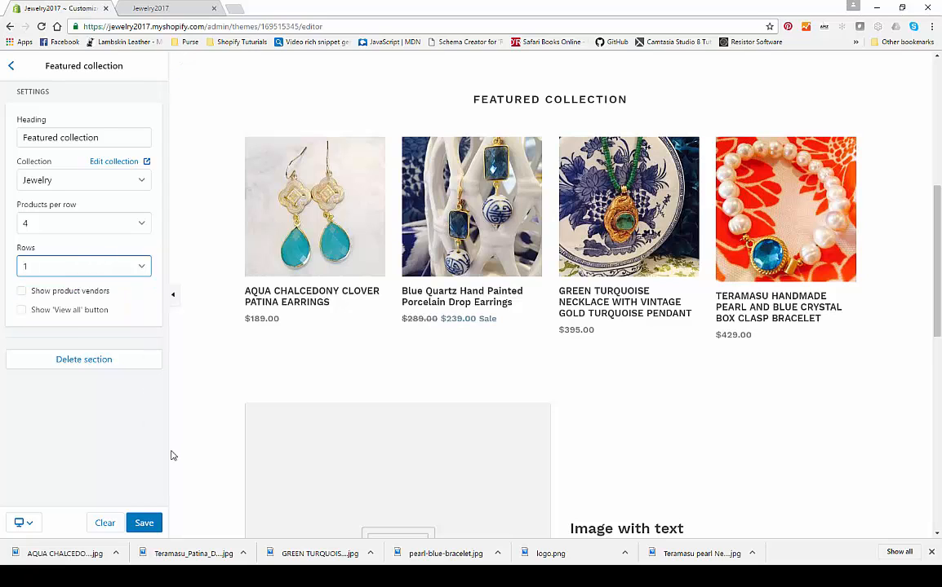
pyautogui.click(142, 524)
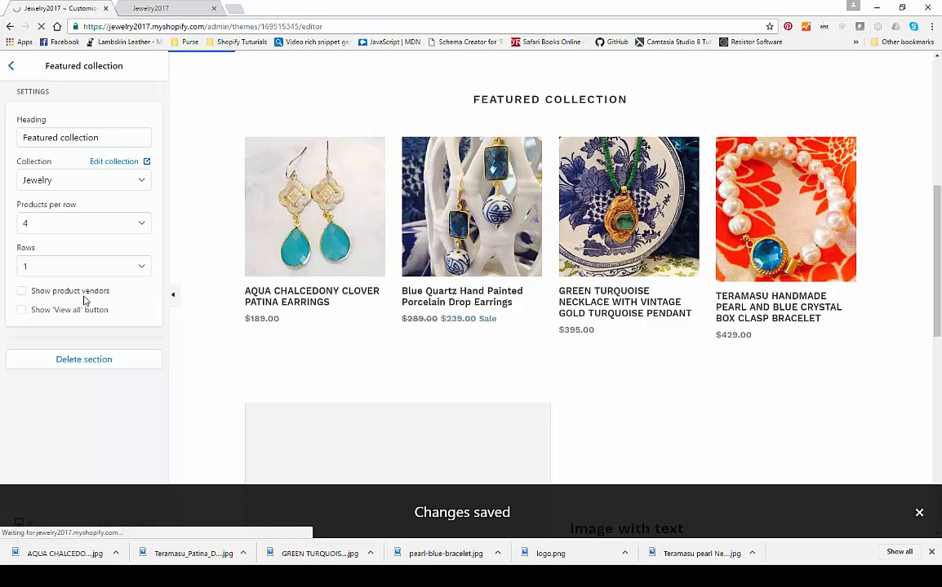
# - Upload the pearl-blue-bracelet photo as the image of the Image with text section
pyautogui.click(9, 71)
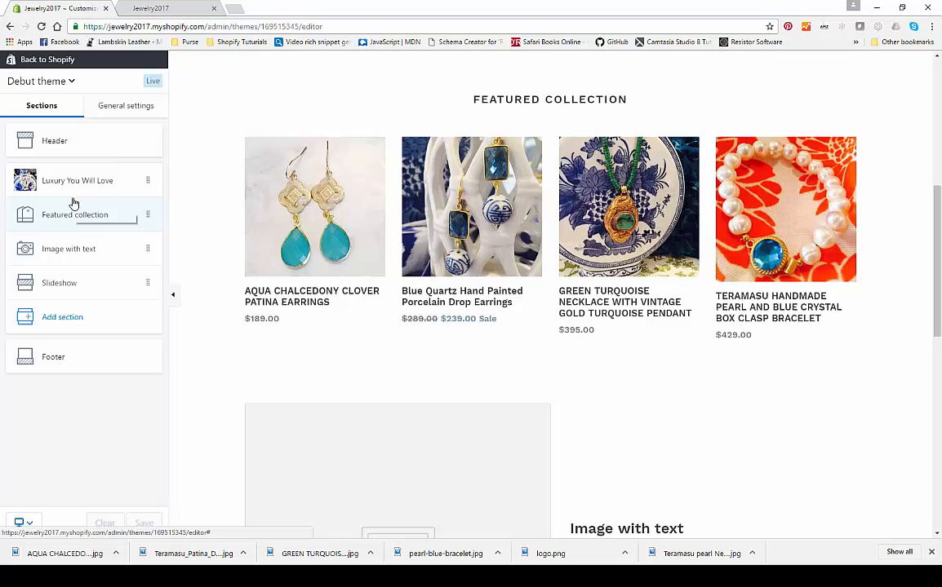
pyautogui.scroll(-1, 334, 412)
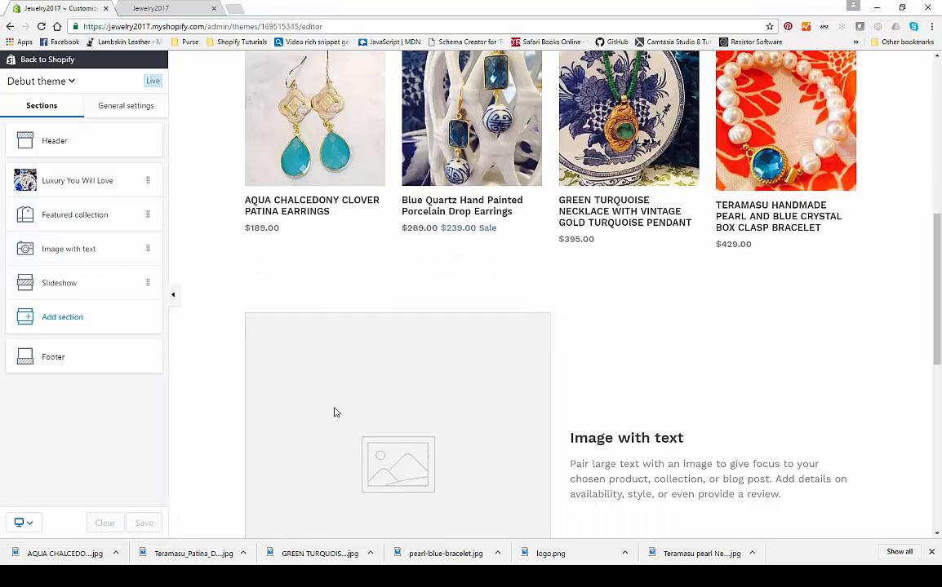
pyautogui.scroll(-2, 342, 408)
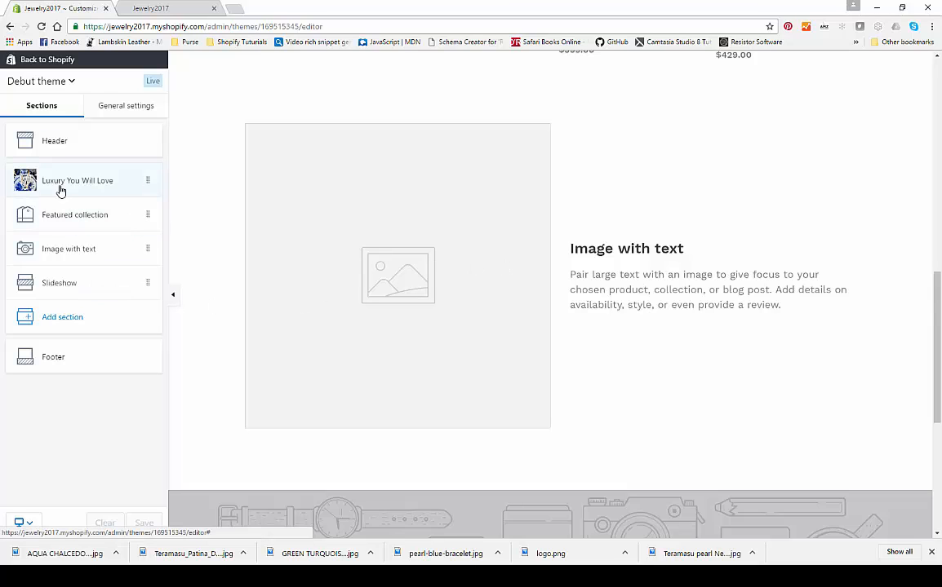
pyautogui.click(64, 254)
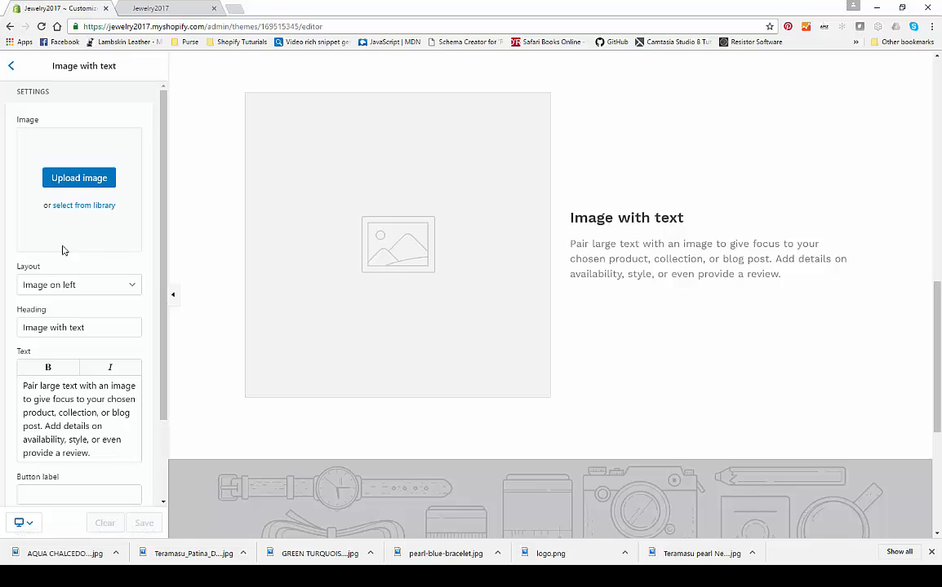
pyautogui.click(79, 181)
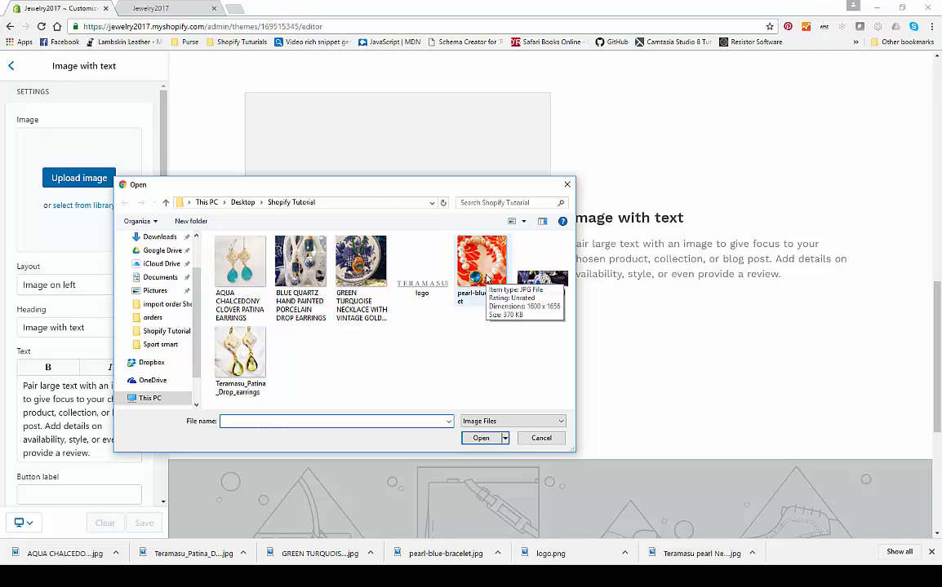
pyautogui.doubleClick(486, 278)
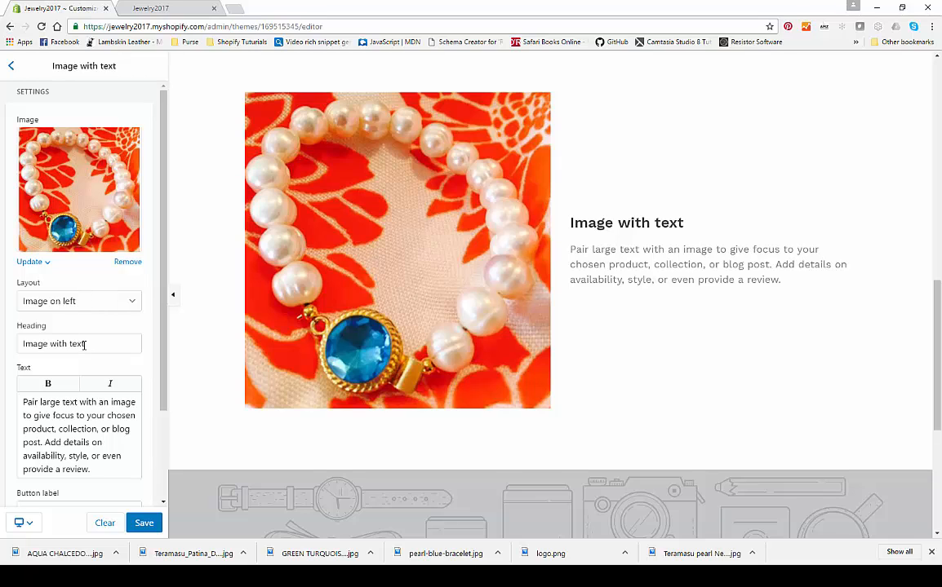
# - Set the section's heading to "Our Boutique", replace its placeholder text with the copied Teramasu boutique description, and save
pyautogui.moveTo(84, 345); pyautogui.dragTo(2, 309)
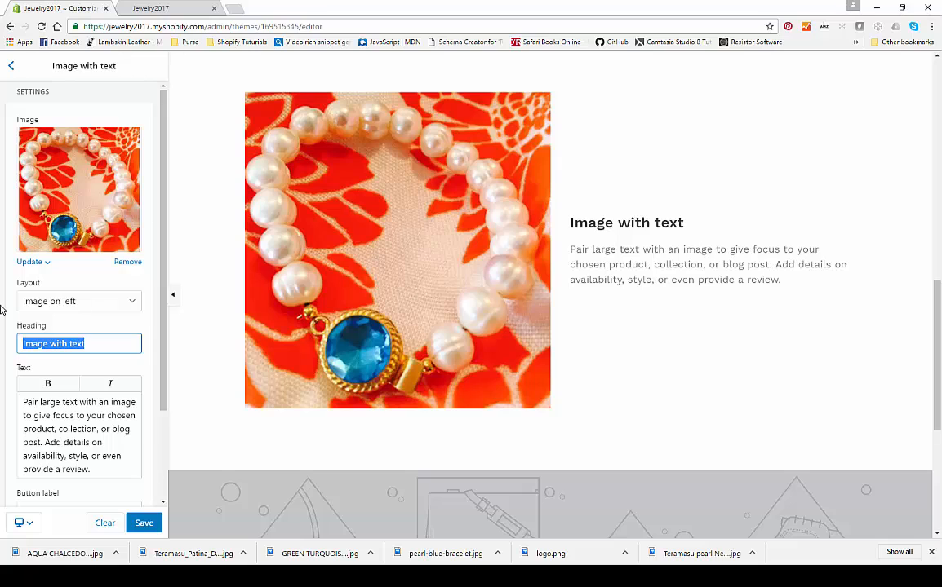
pyautogui.write('Our Boutique')
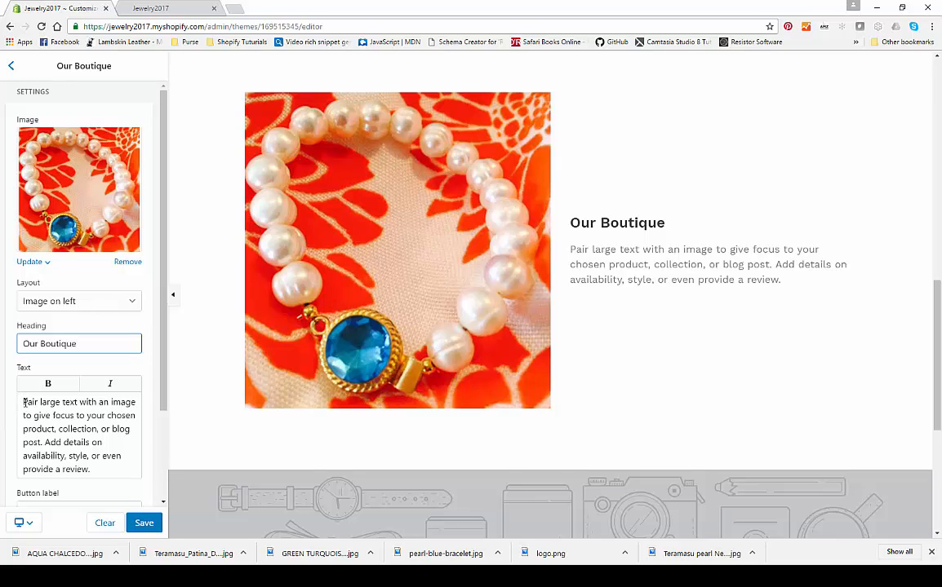
pyautogui.moveTo(24, 404); pyautogui.dragTo(147, 497)
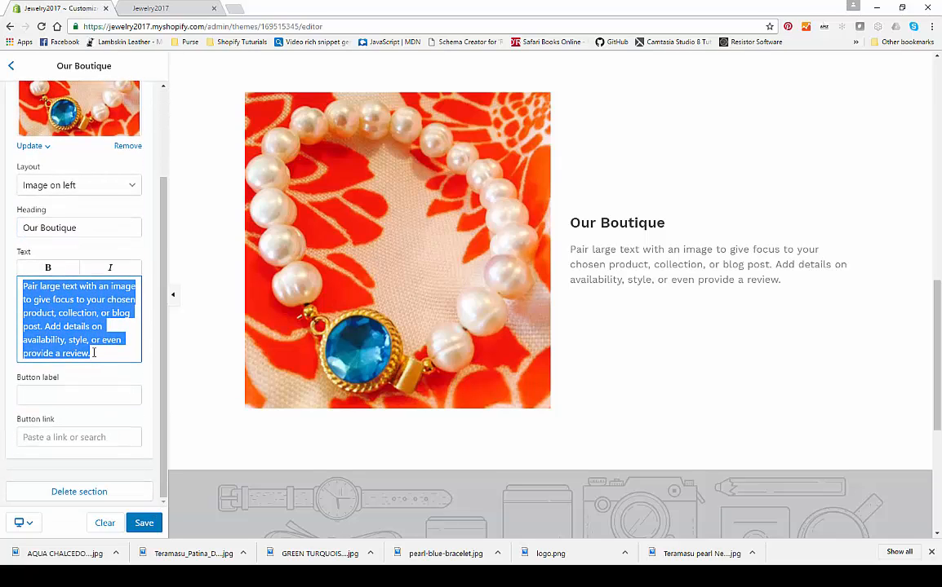
pyautogui.rightClick(65, 317)
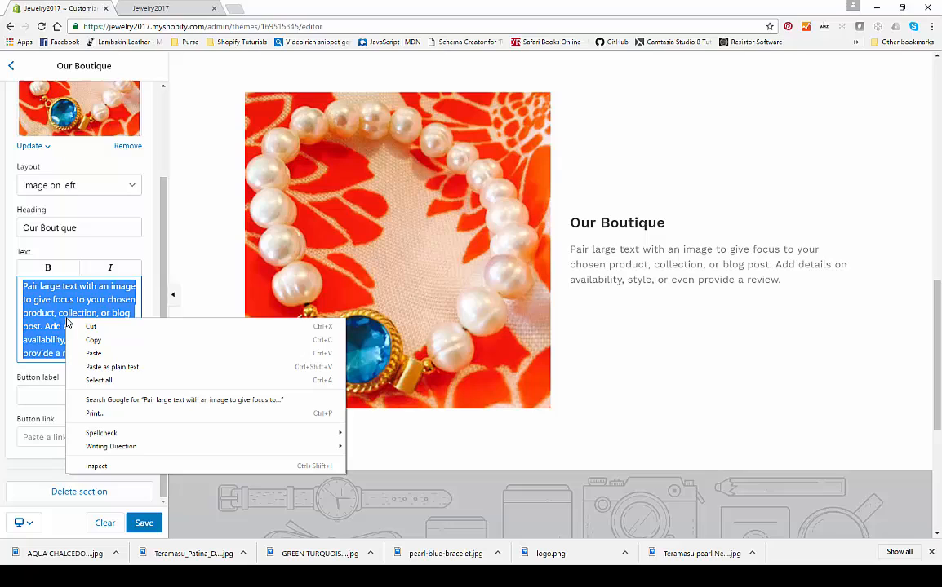
pyautogui.click(93, 354)
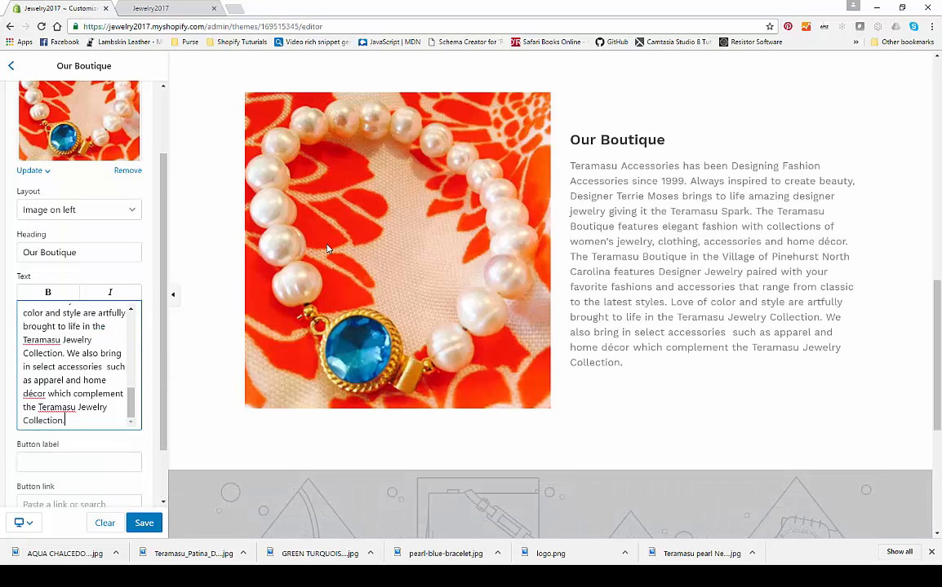
pyautogui.scroll(-2, 68, 440)
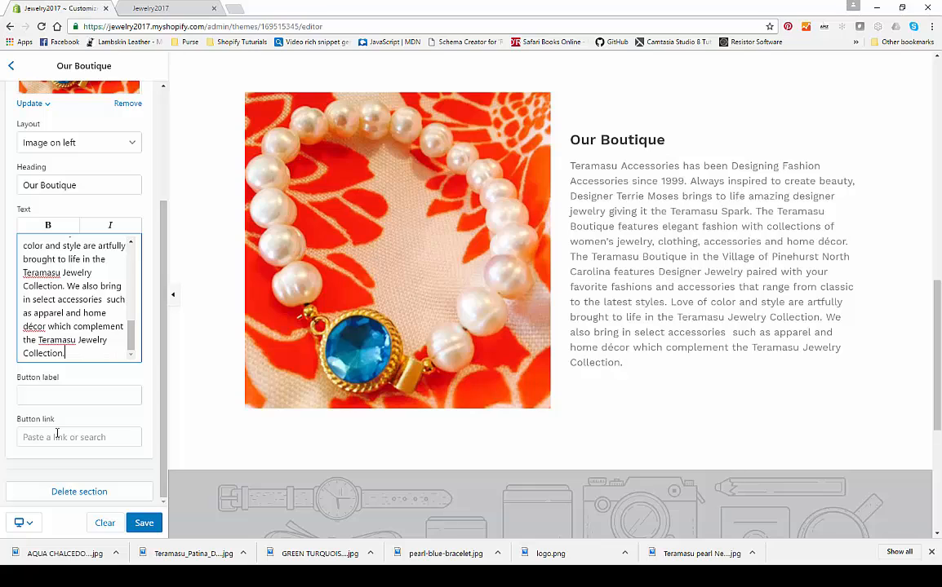
pyautogui.click(145, 524)
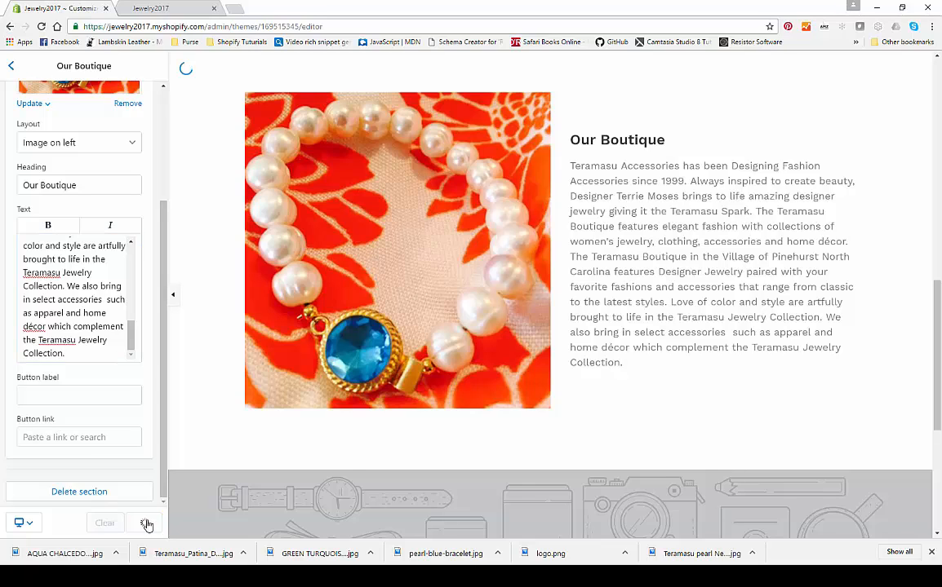
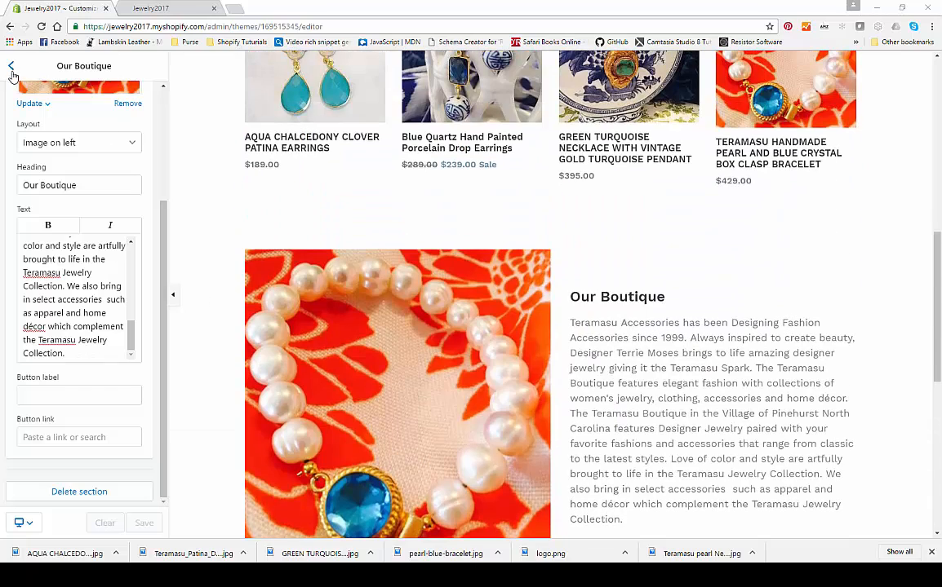
# - Delete the Slideshow section from the home page
pyautogui.click(12, 67)
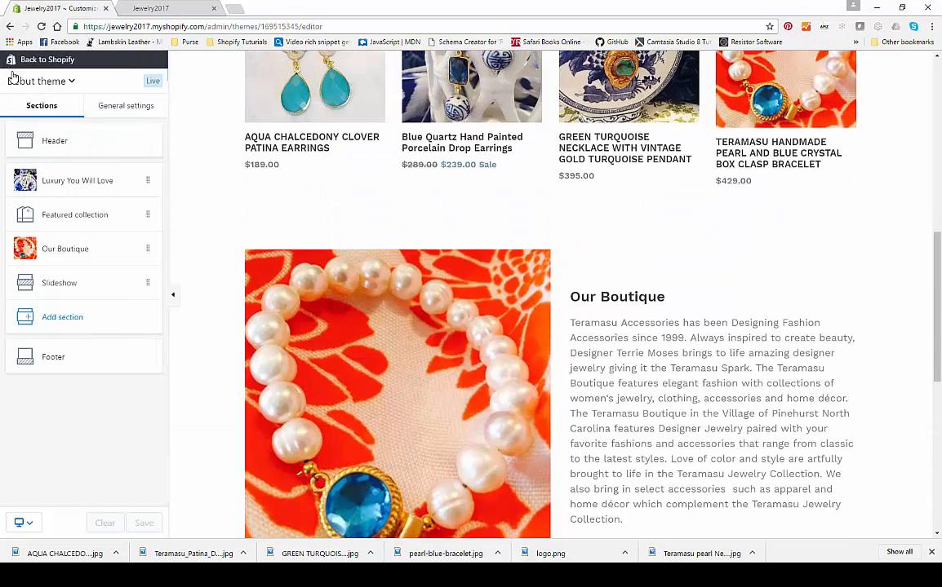
pyautogui.click(99, 286)
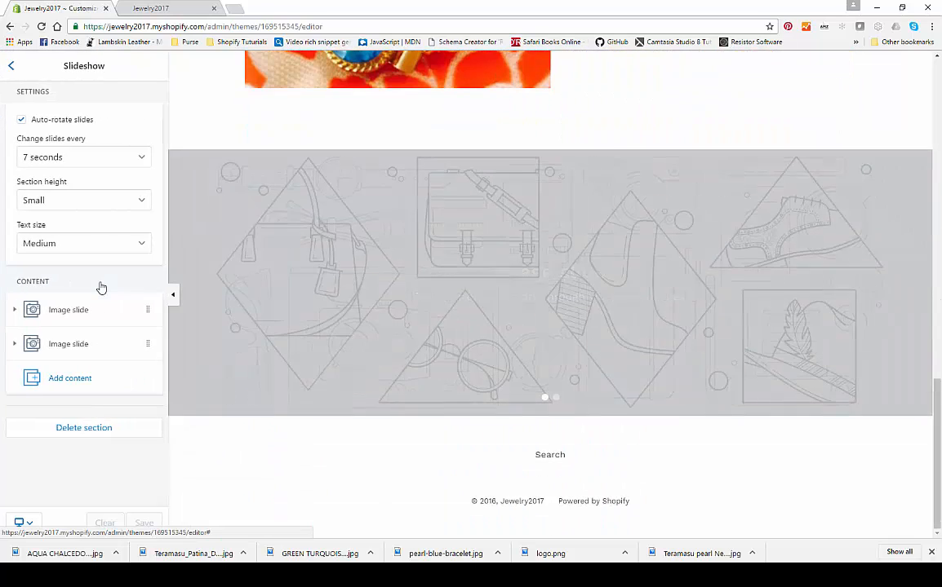
pyautogui.click(73, 433)
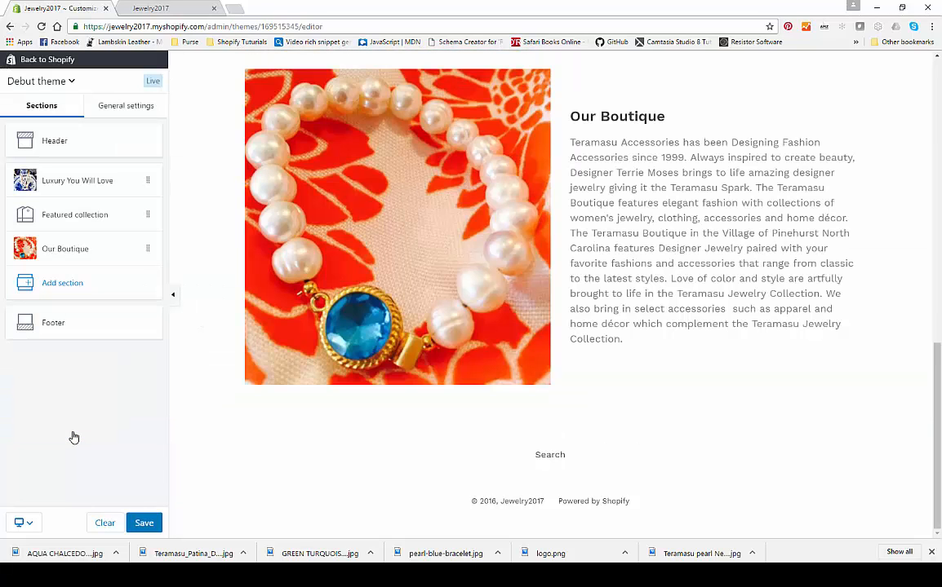
# - Look over the section types available to add and return to the store's Themes page without saving
pyautogui.click(68, 285)
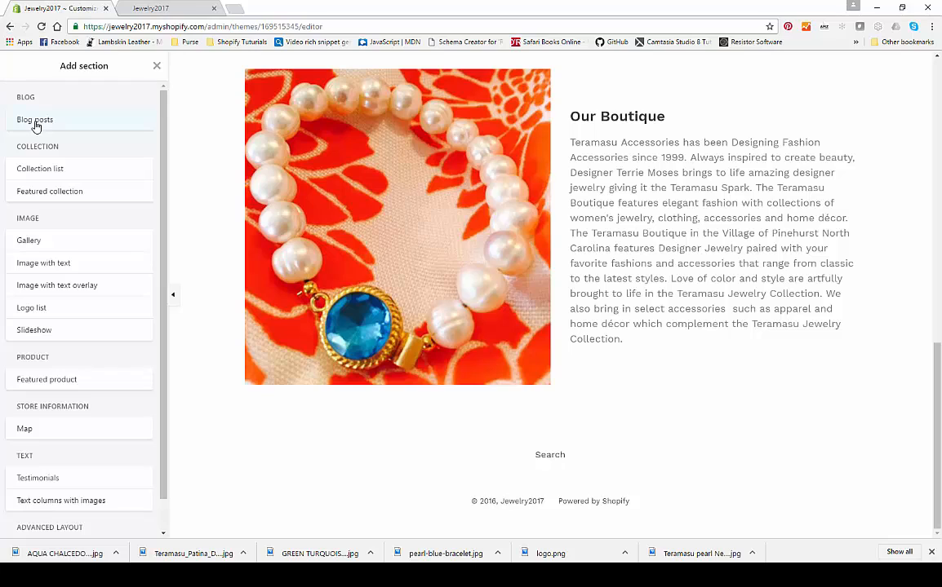
pyautogui.click(157, 67)
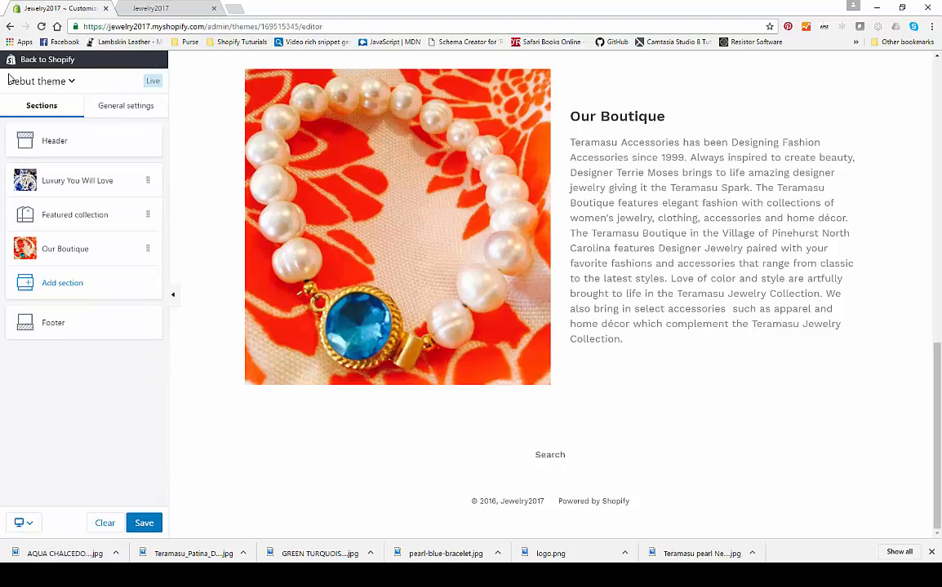
pyautogui.click(44, 63)
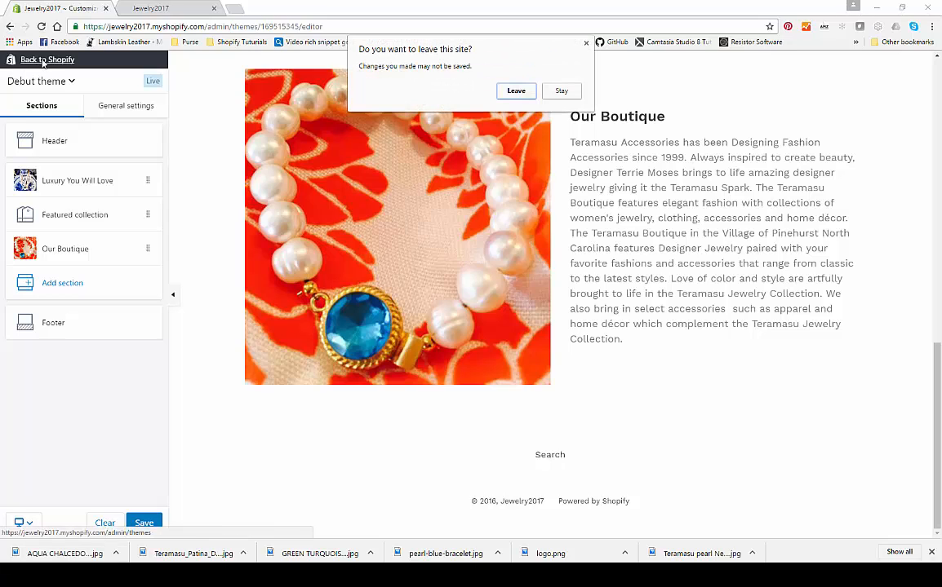
pyautogui.click(514, 92)
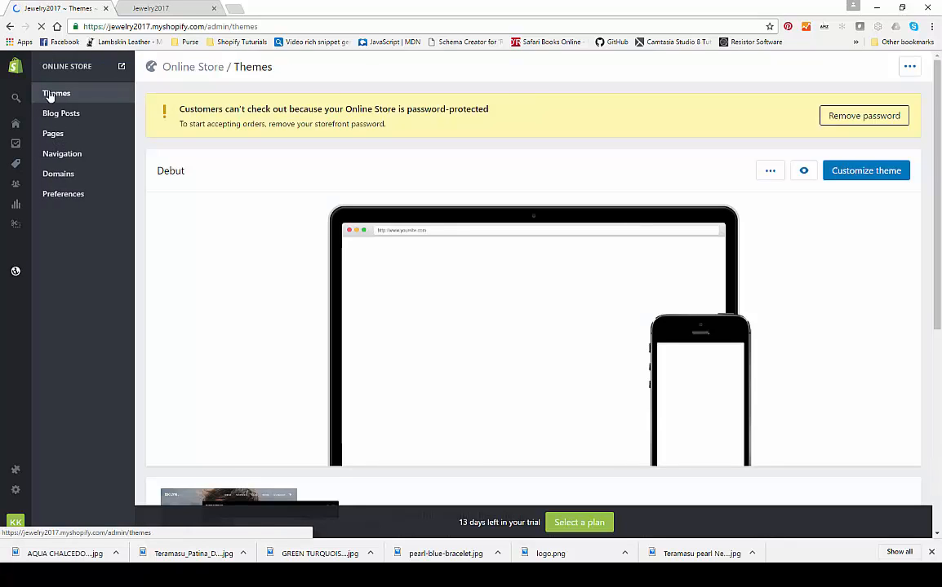
pyautogui.click(23, 273)
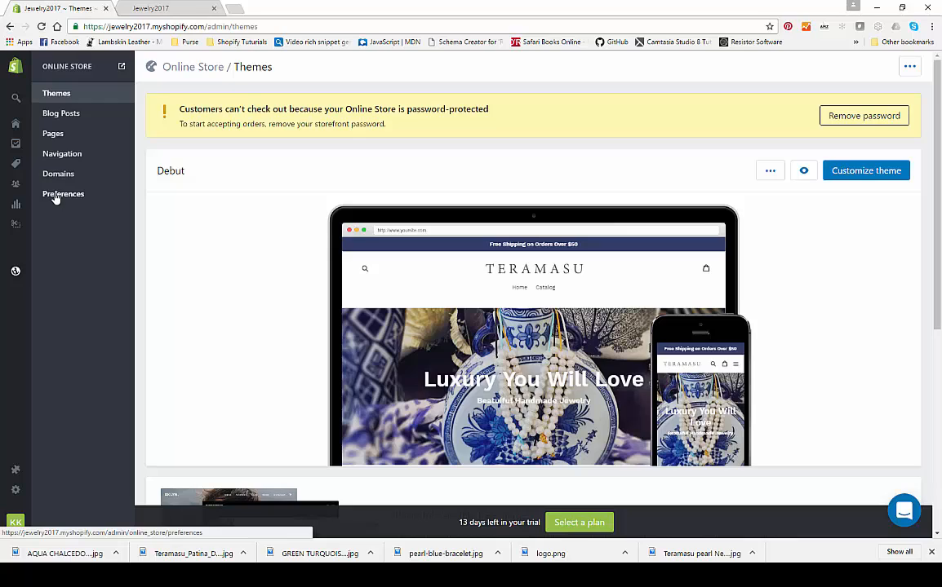
# - View the blank form for adding a store page and start a new blog post
pyautogui.click(52, 137)
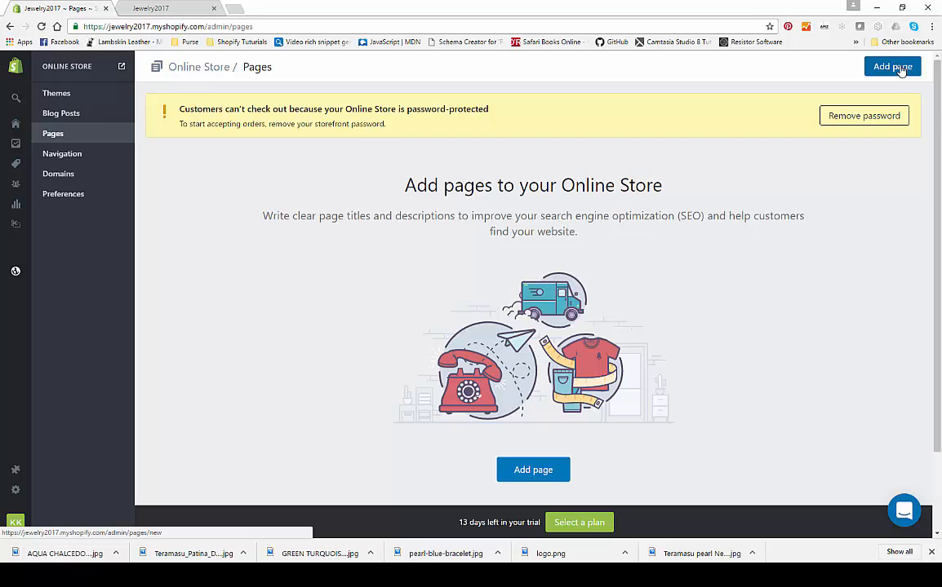
pyautogui.click(897, 67)
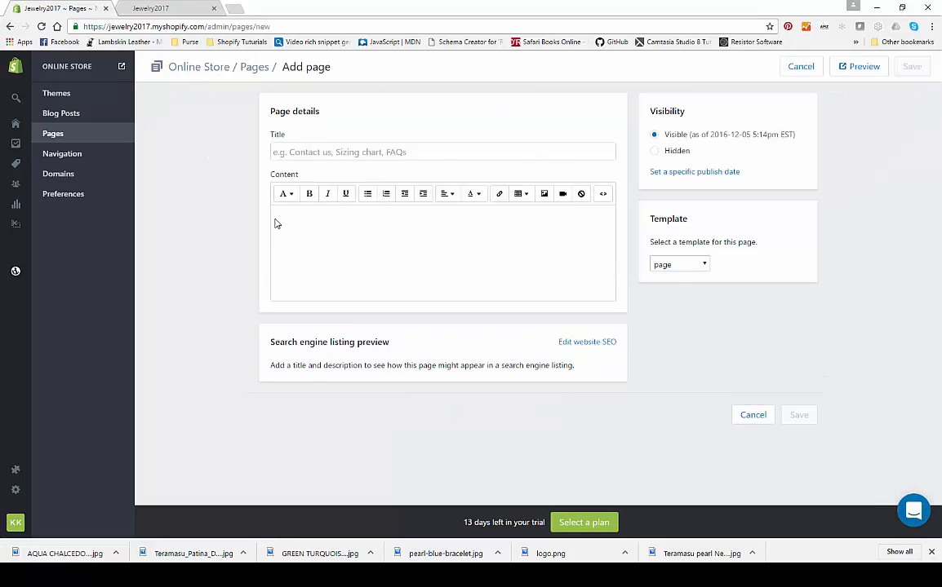
pyautogui.click(62, 115)
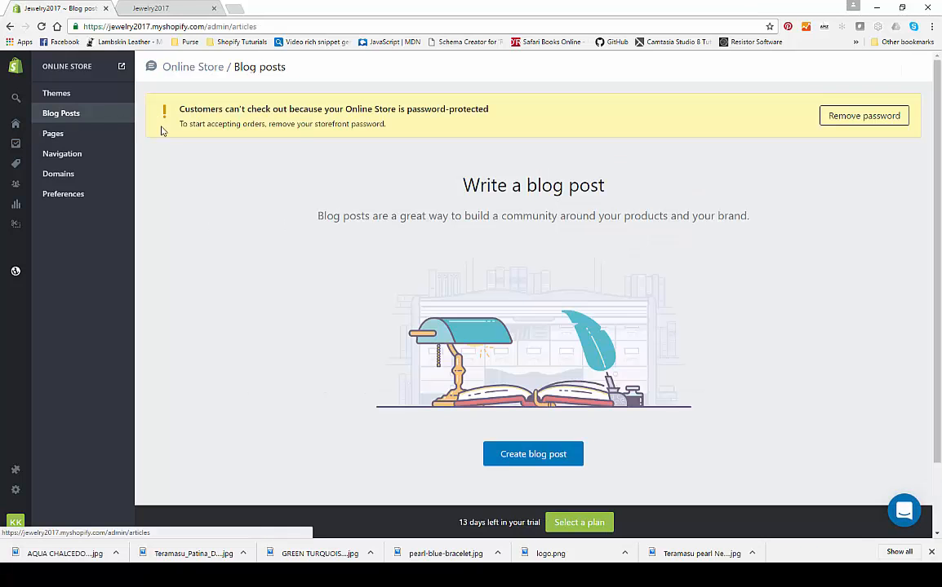
pyautogui.click(523, 461)
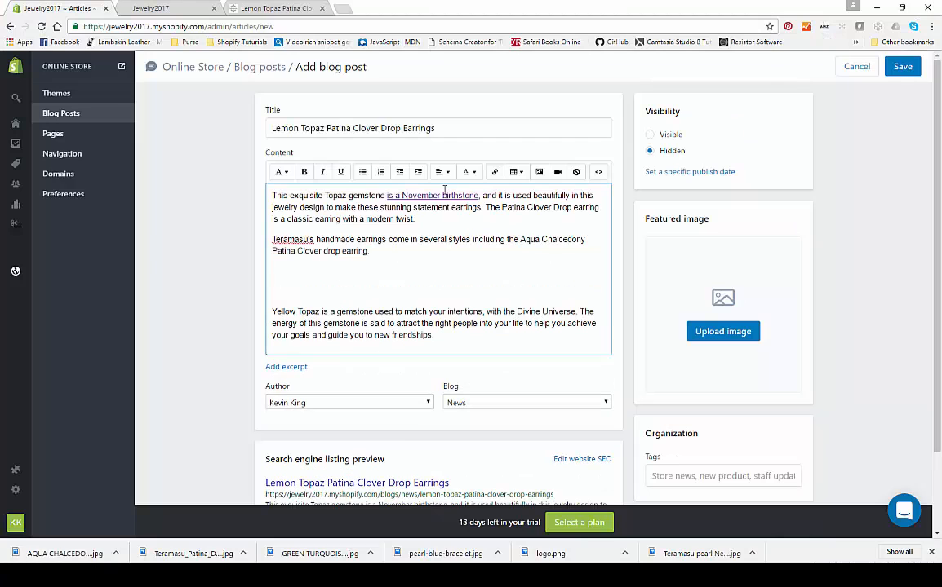
# - Upload the Teramasu_Patina_Drop_earrings photo and insert it at Large (480x480) size between the second and last paragraphs of the blog post
pyautogui.click(538, 172)
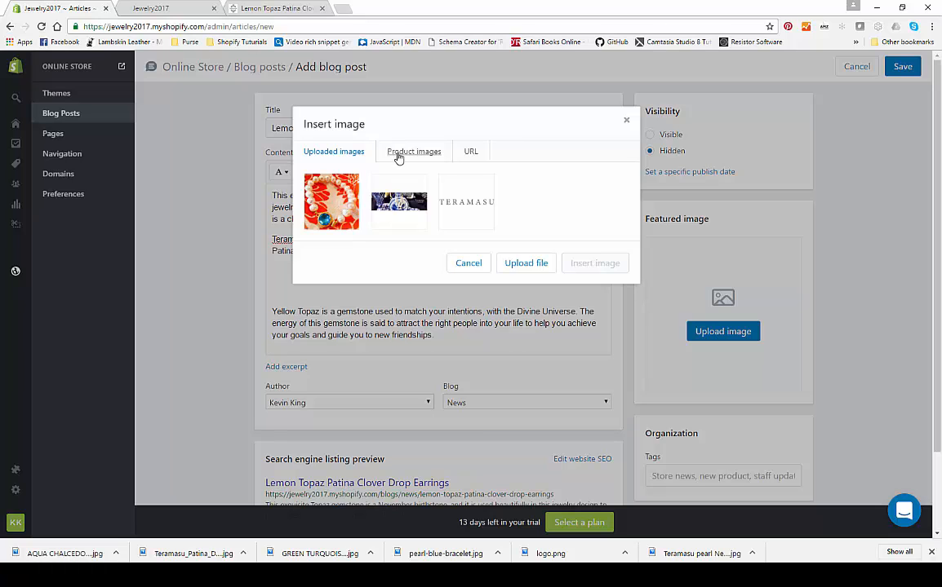
pyautogui.click(526, 265)
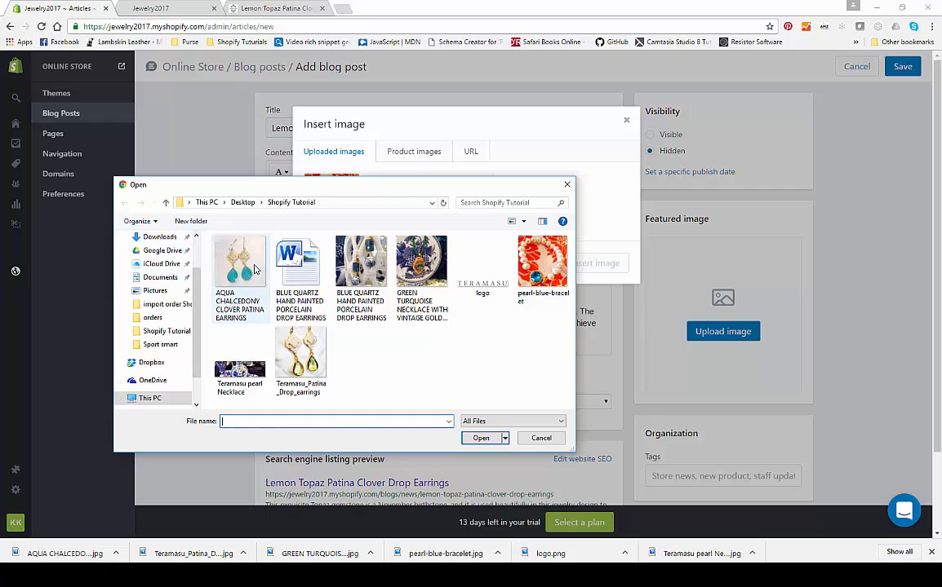
pyautogui.doubleClick(300, 353)
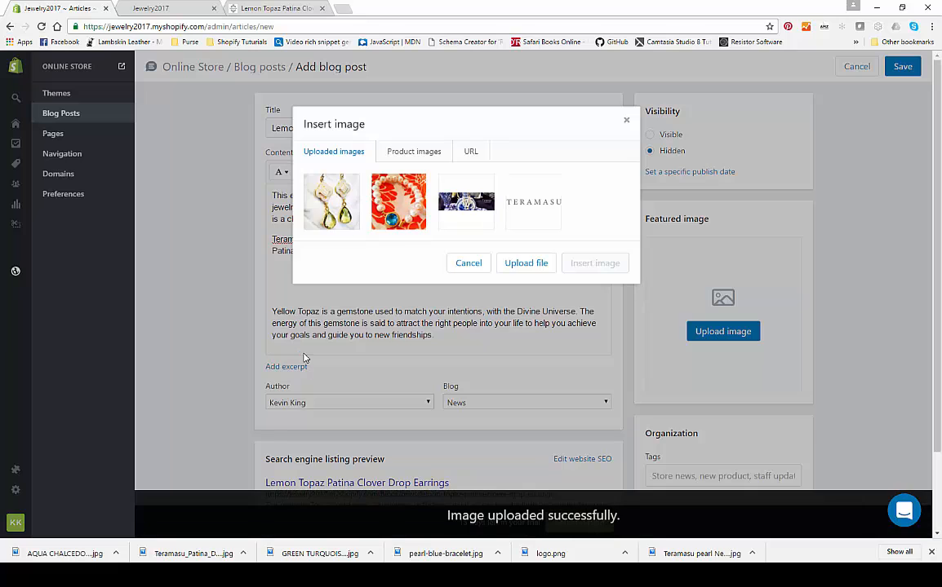
pyautogui.click(324, 206)
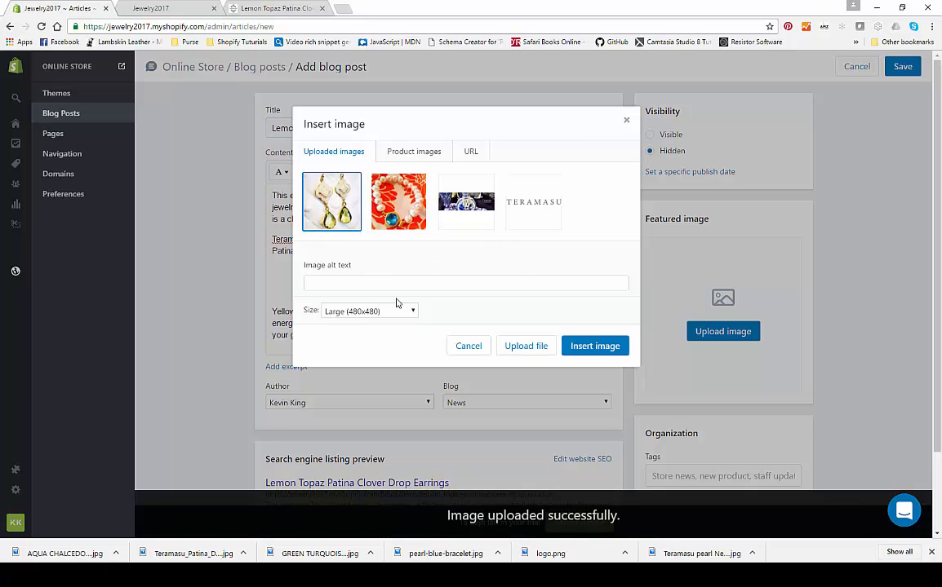
pyautogui.click(595, 346)
pyautogui.scroll(-3, 403, 293)
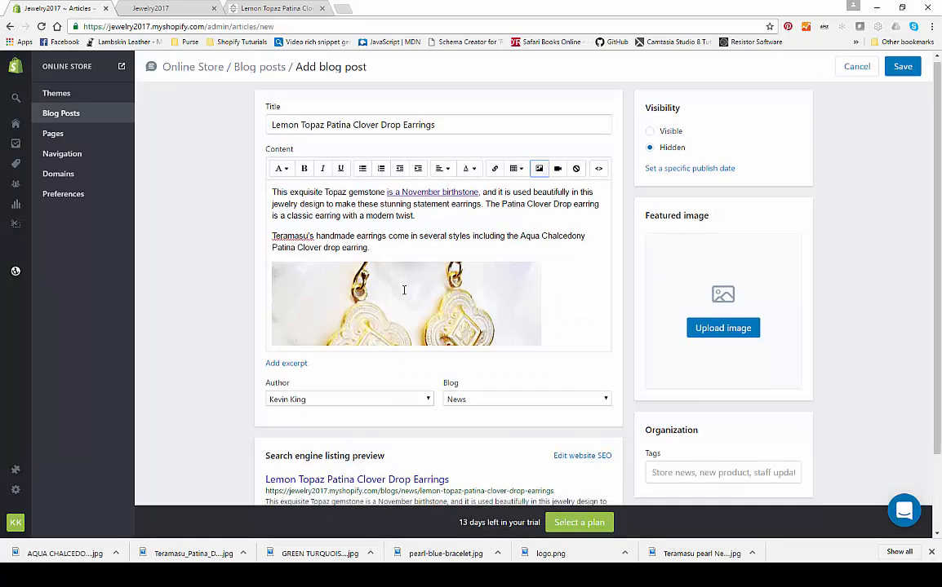
pyautogui.scroll(3, 403, 297)
pyautogui.scroll(-8, 592, 226)
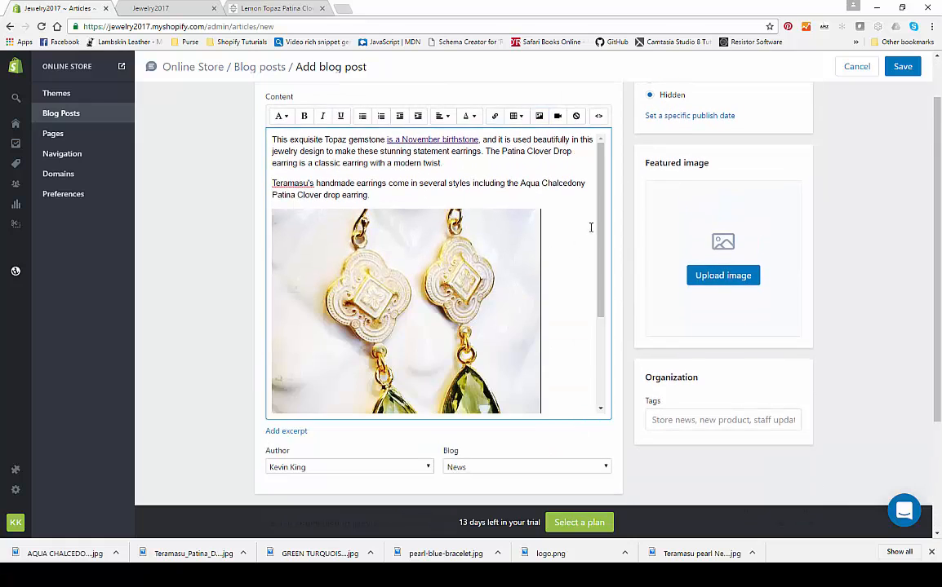
pyautogui.scroll(10, 479, 254)
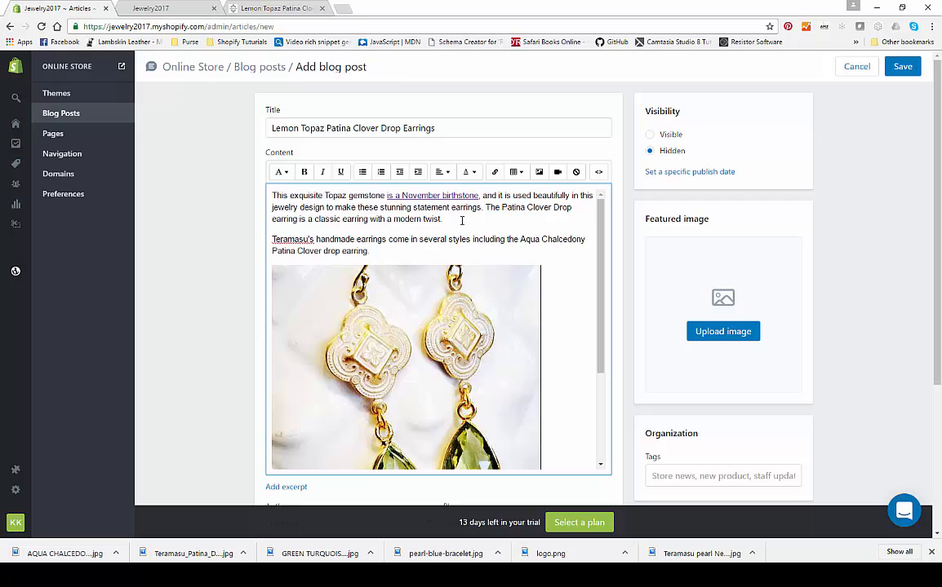
# - Upload the AQUA CHALCEDONY CLOVER PATINA EARRINGS photo and insert it between the first and second paragraphs of the blog post
pyautogui.click(461, 220)
pyautogui.press('Return')
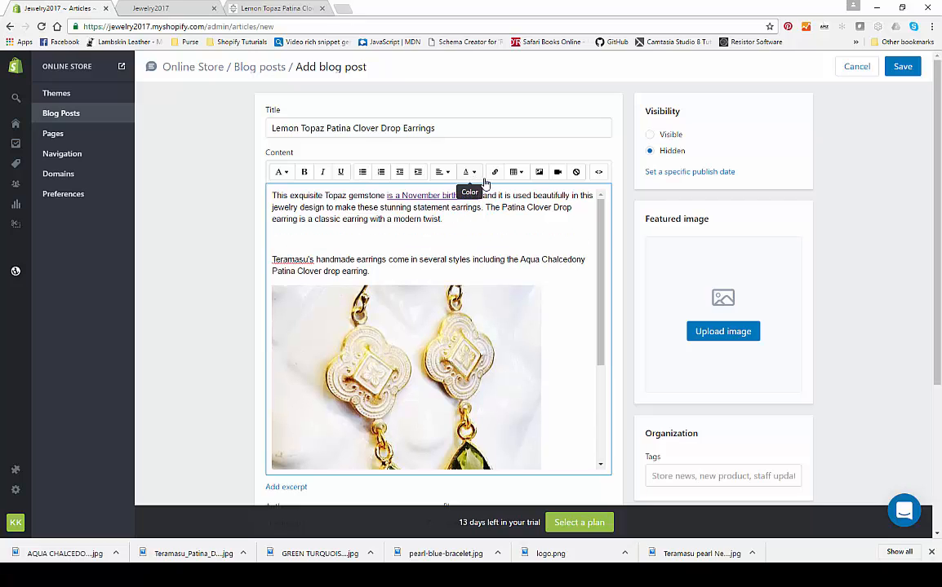
pyautogui.click(538, 173)
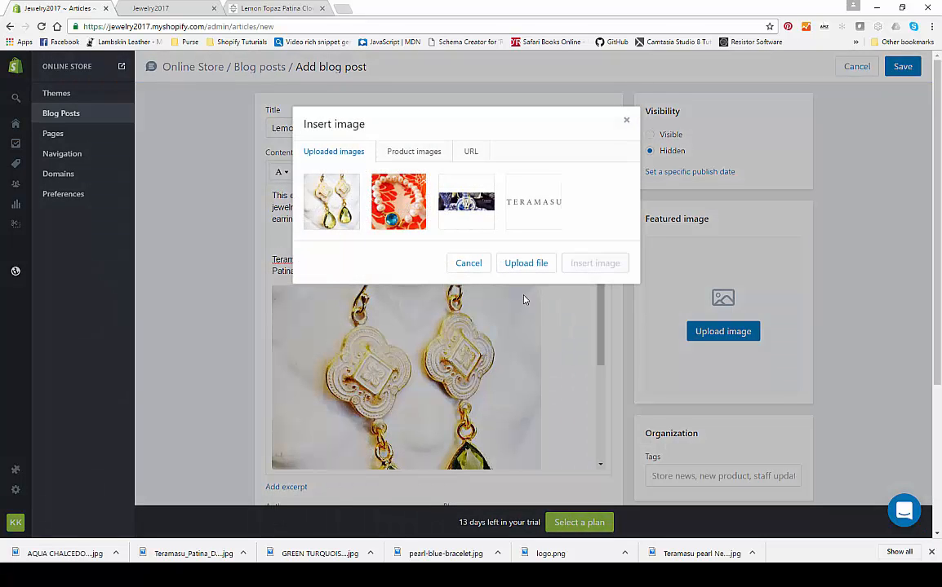
pyautogui.click(532, 266)
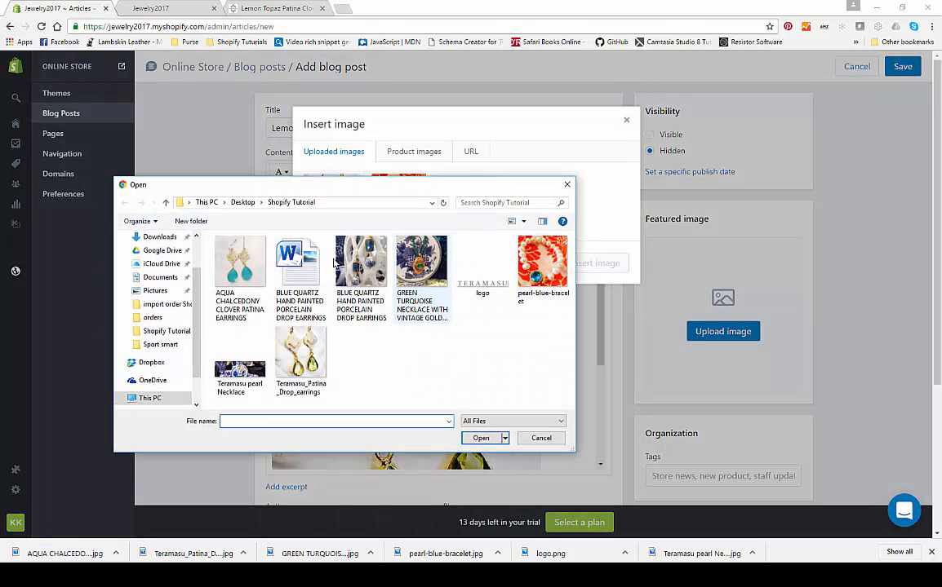
pyautogui.click(249, 269)
pyautogui.doubleClick(248, 269)
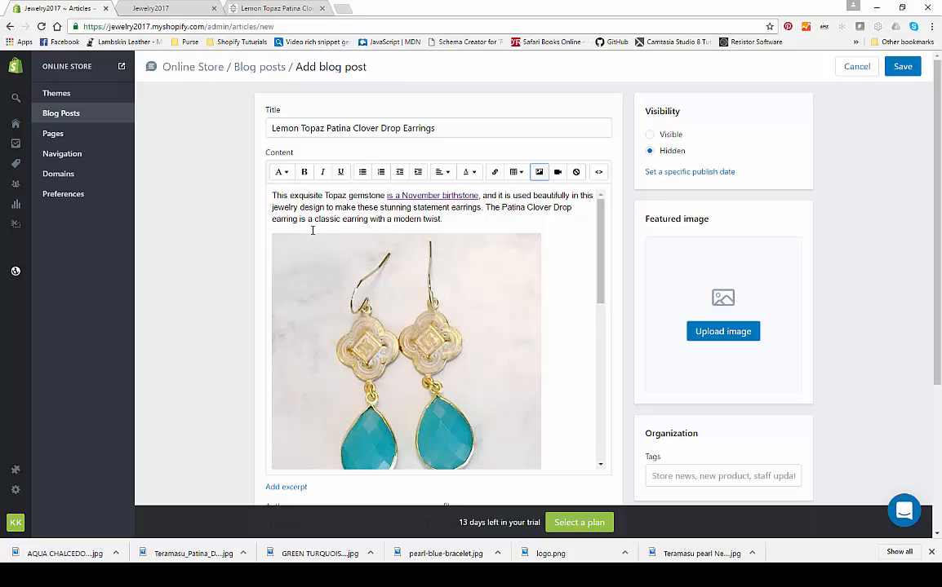
pyautogui.moveTo(273, 196); pyautogui.dragTo(346, 193)
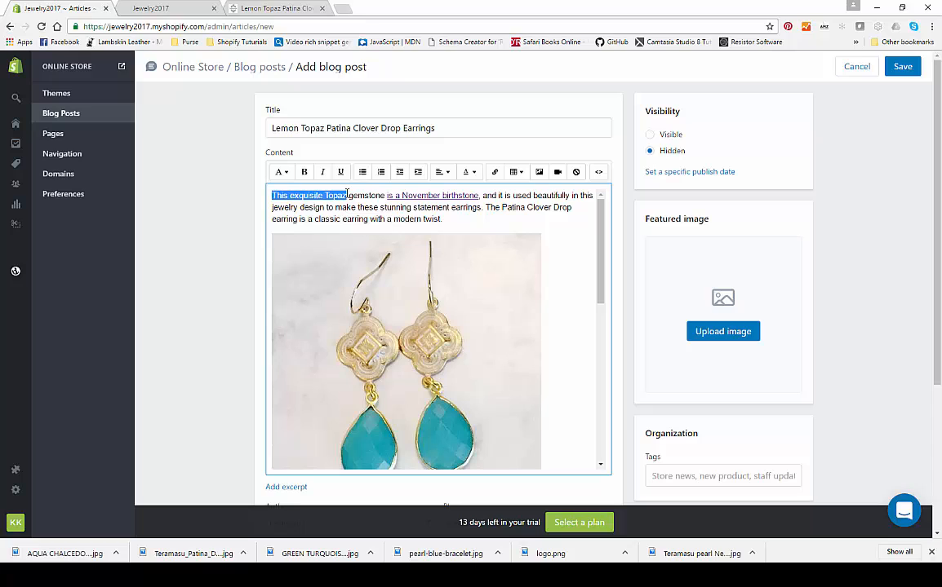
pyautogui.click(369, 294)
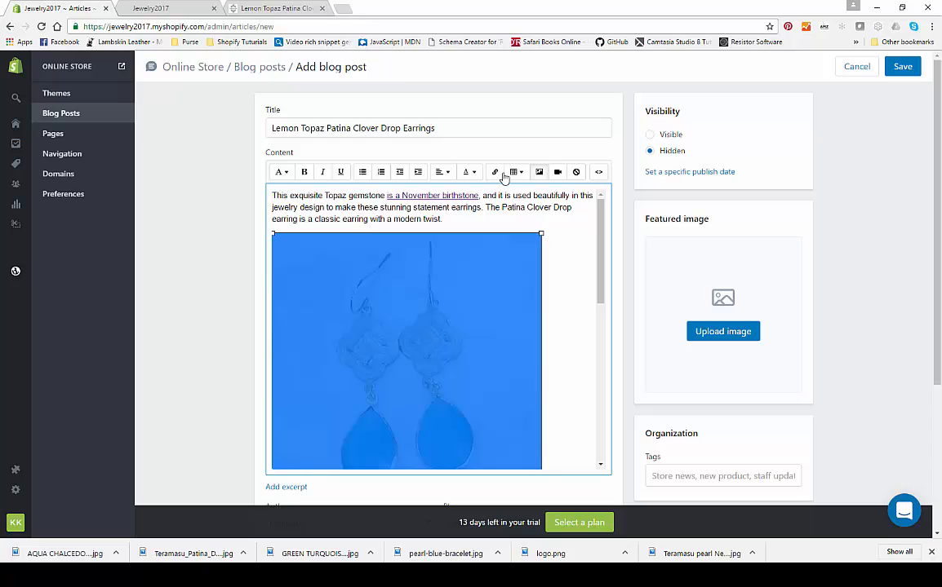
pyautogui.click(297, 207)
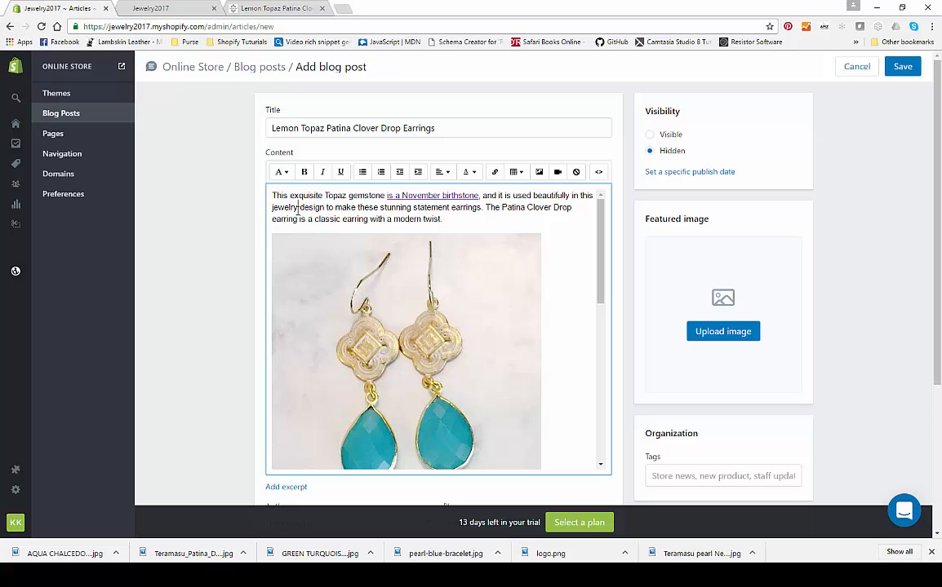
pyautogui.click(282, 173)
pyautogui.click(284, 174)
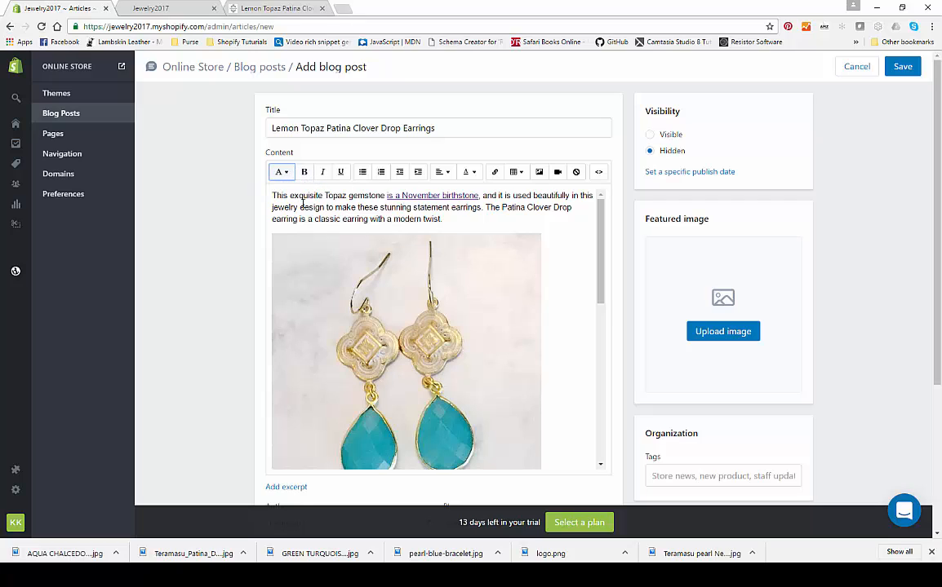
# - Make the opening words "This exquisite Topaz" of the blog post bold
pyautogui.moveTo(273, 195); pyautogui.dragTo(355, 194)
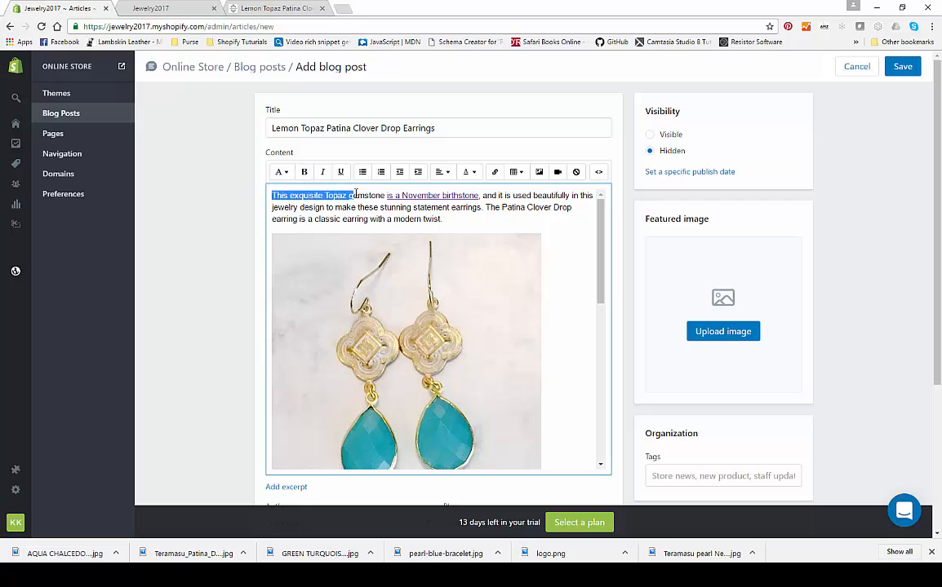
pyautogui.click(303, 172)
pyautogui.click(335, 218)
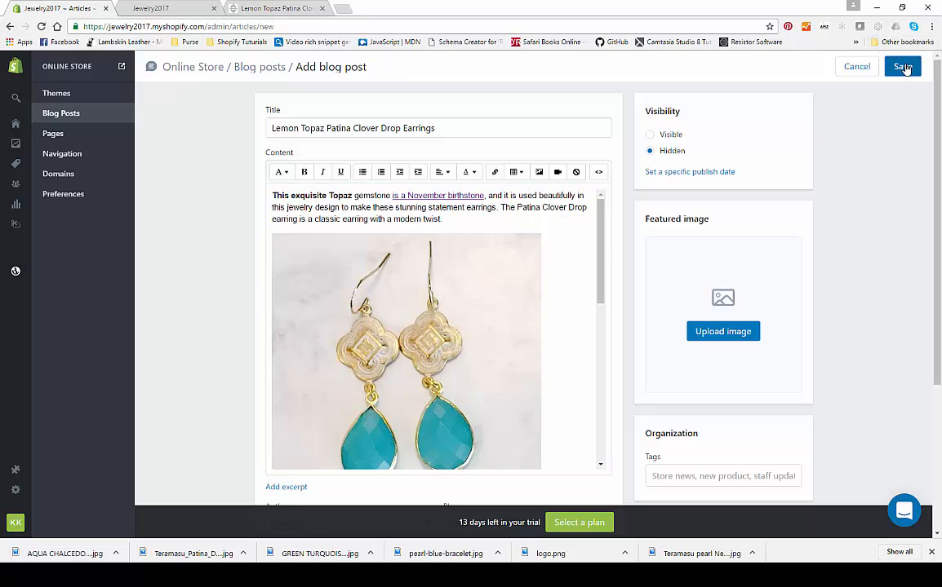
# - Open the Debut theme for customizing and delete the Slideshow section from the home page
pyautogui.click(72, 95)
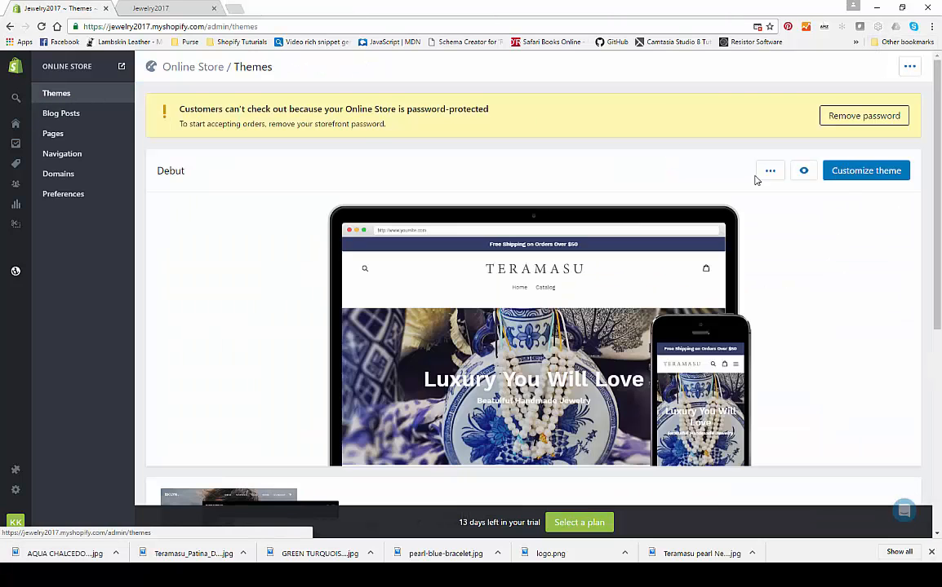
pyautogui.click(859, 172)
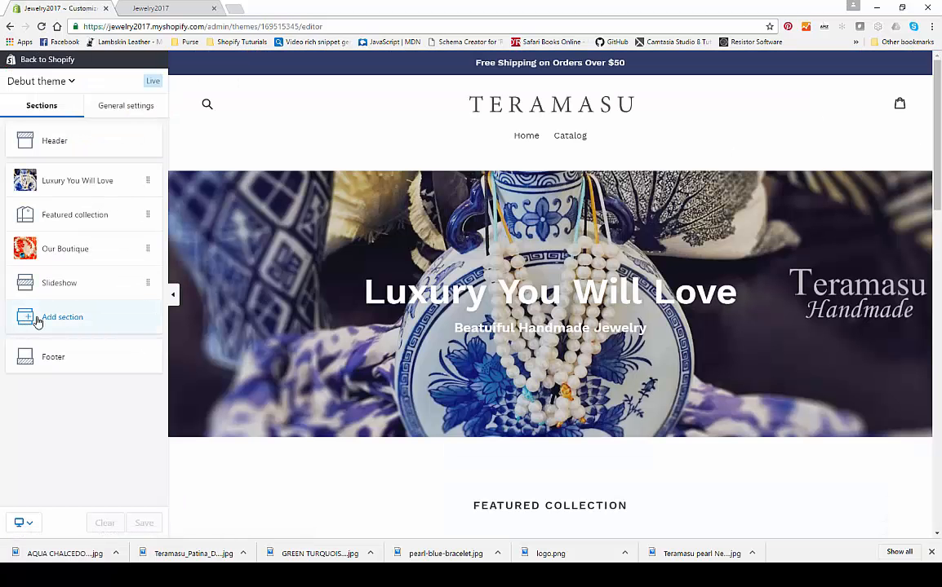
pyautogui.scroll(-10, 294, 322)
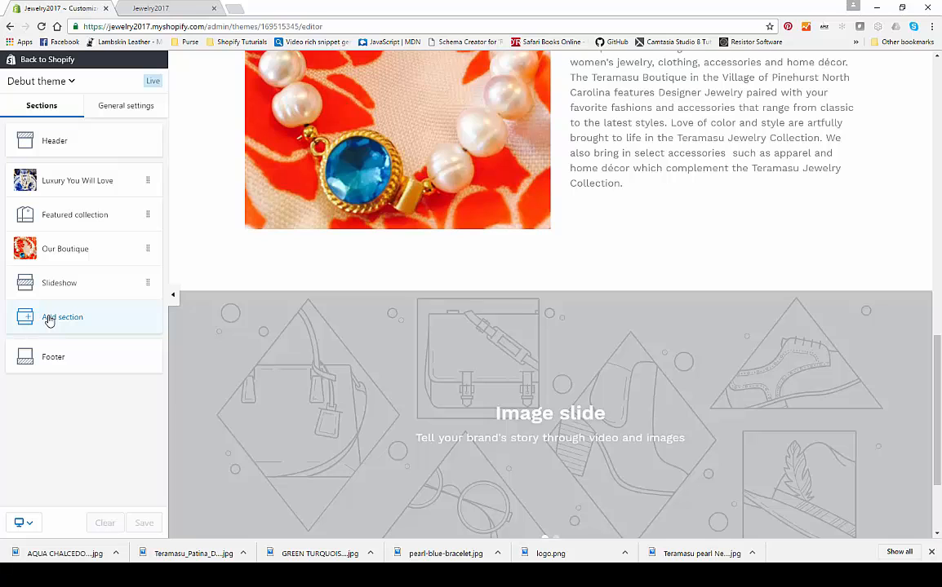
pyautogui.click(47, 285)
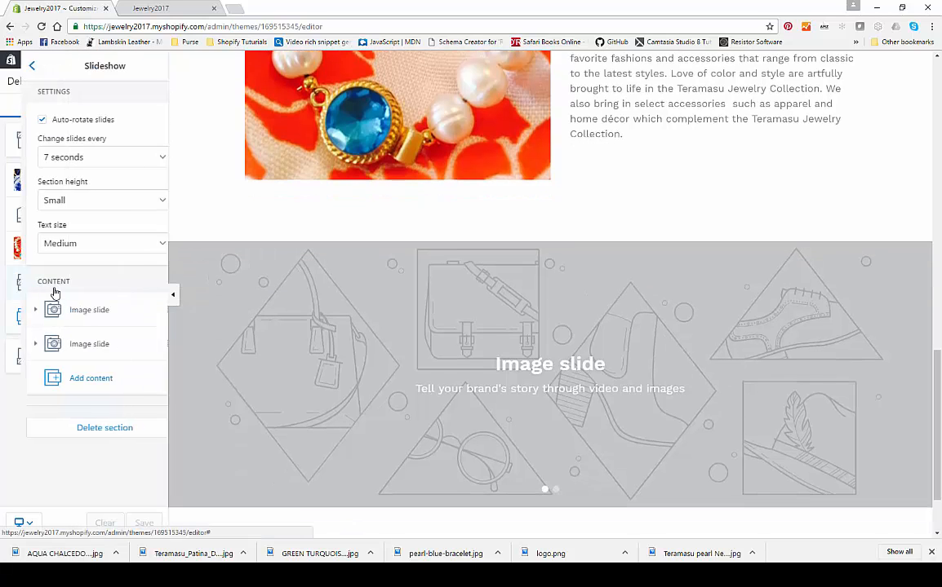
pyautogui.click(51, 429)
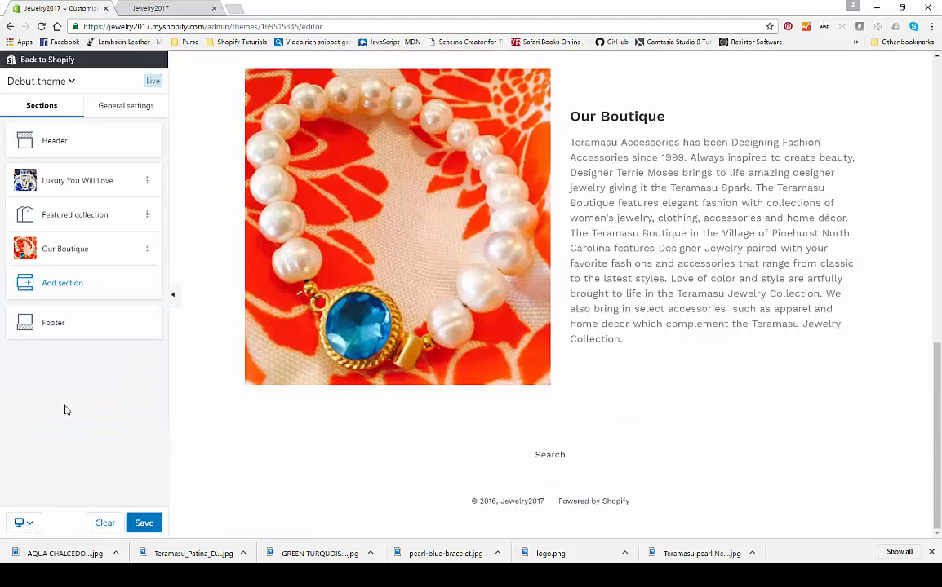
# - Add a Blog posts section to the home page below the Our Boutique section
pyautogui.click(59, 287)
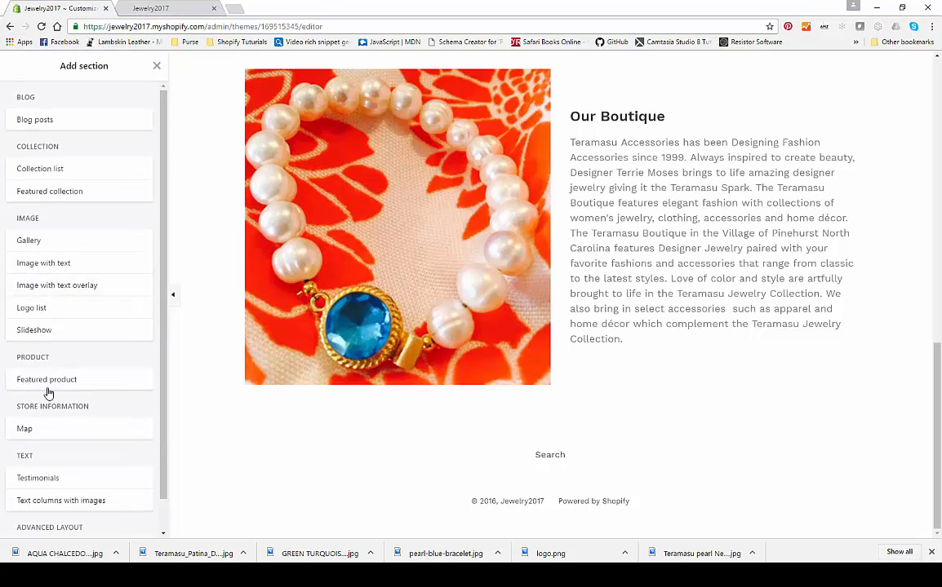
pyautogui.scroll(-1, 47, 332)
pyautogui.scroll(1, 47, 332)
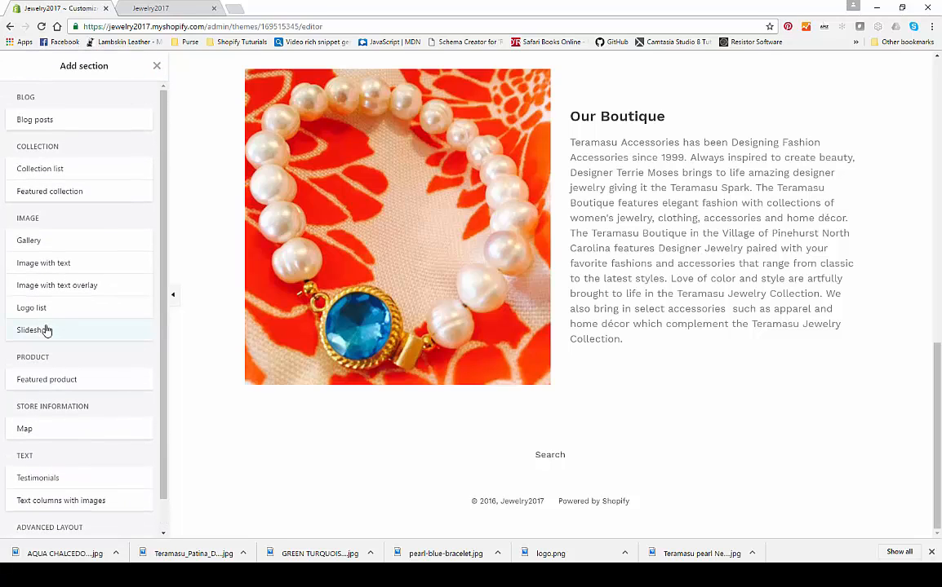
pyautogui.moveTo(37, 125)
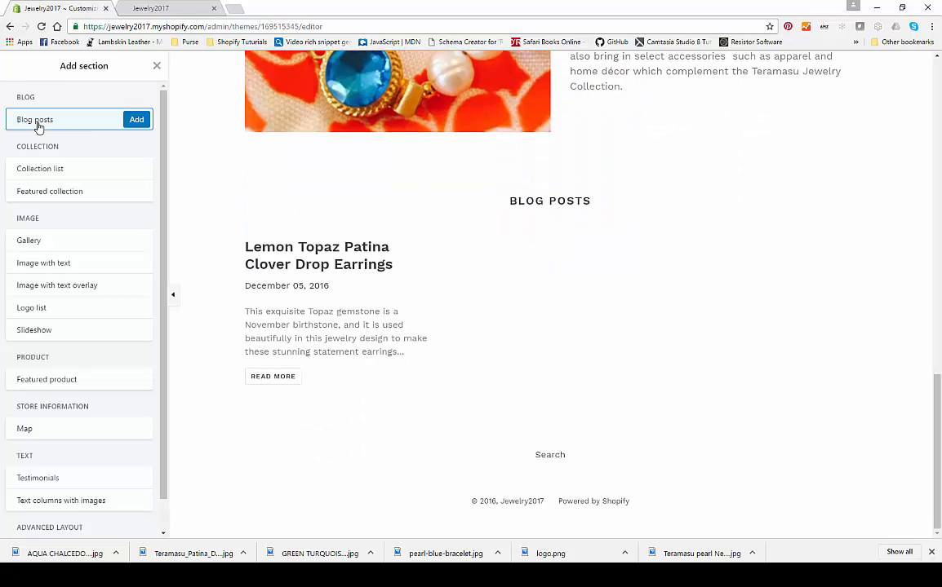
pyautogui.click(135, 119)
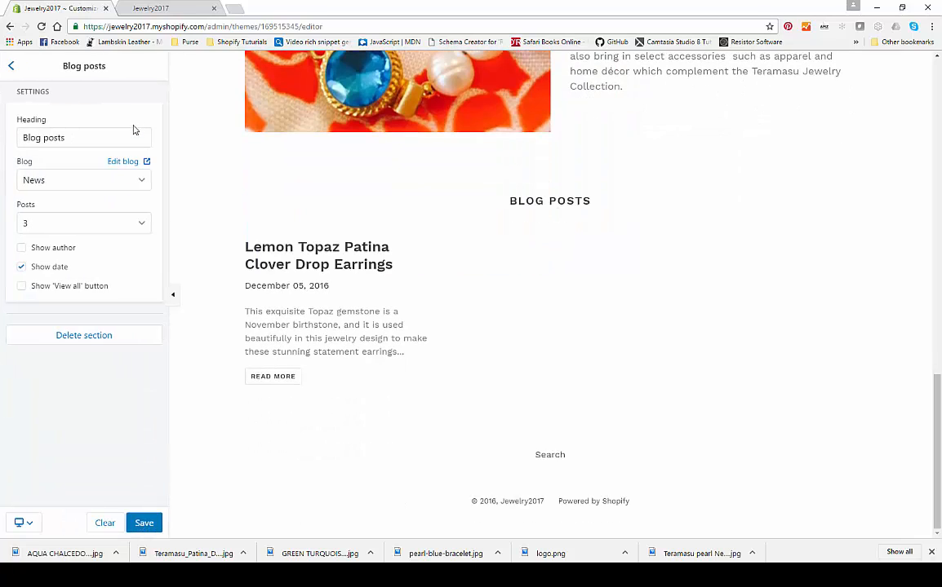
# - Set the Blog posts section to show 3 posts, save the theme and leave the section's settings
pyautogui.click(69, 226)
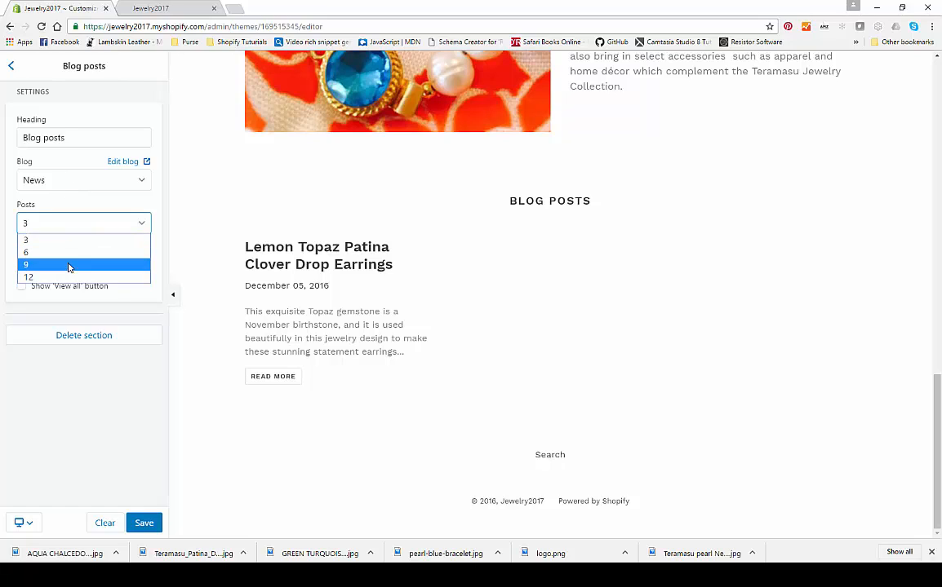
pyautogui.click(75, 241)
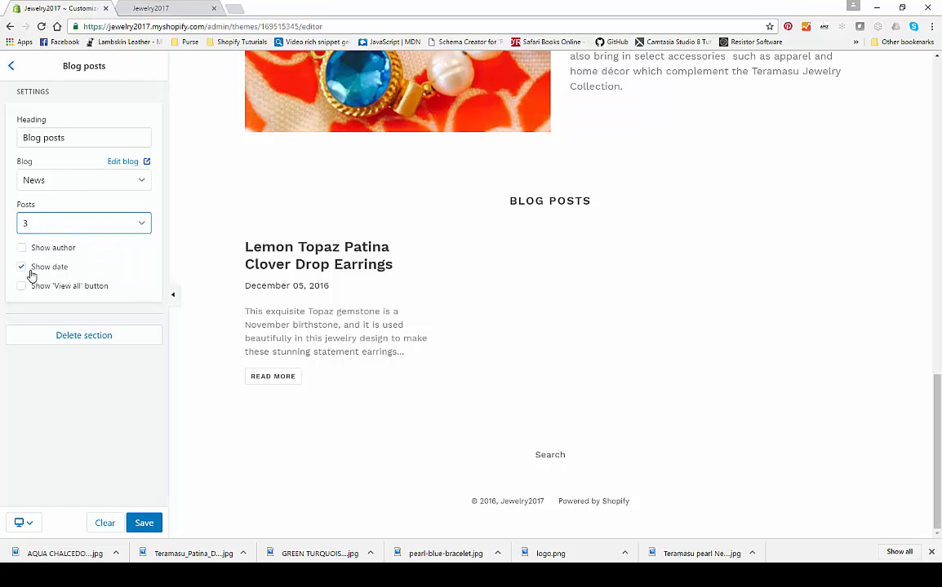
pyautogui.click(144, 523)
pyautogui.scroll(2, 195, 232)
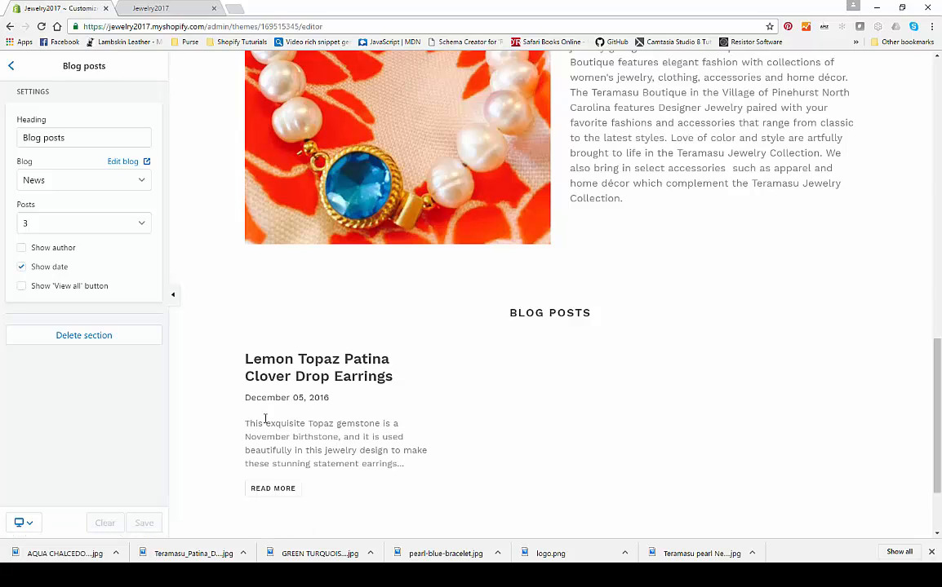
pyautogui.scroll(2, 252, 398)
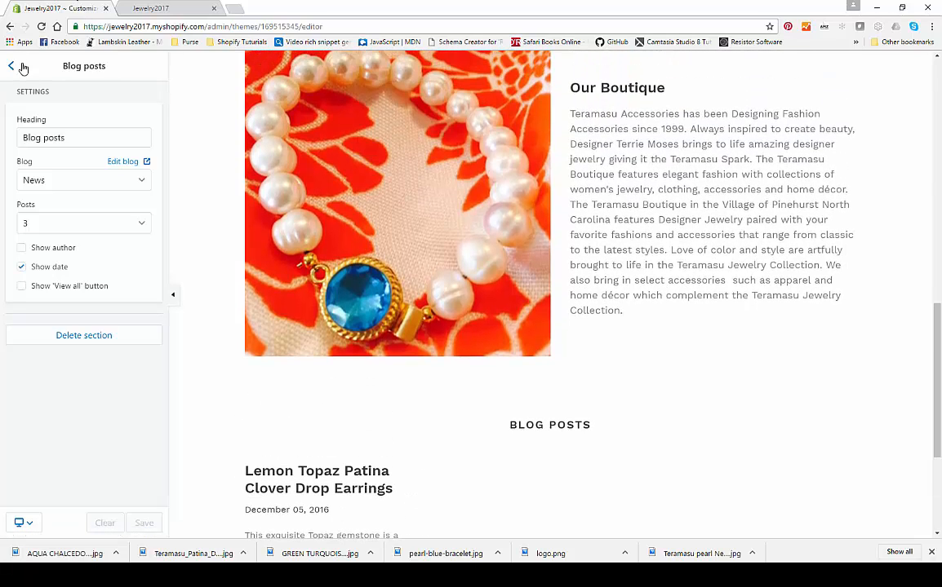
pyautogui.click(12, 66)
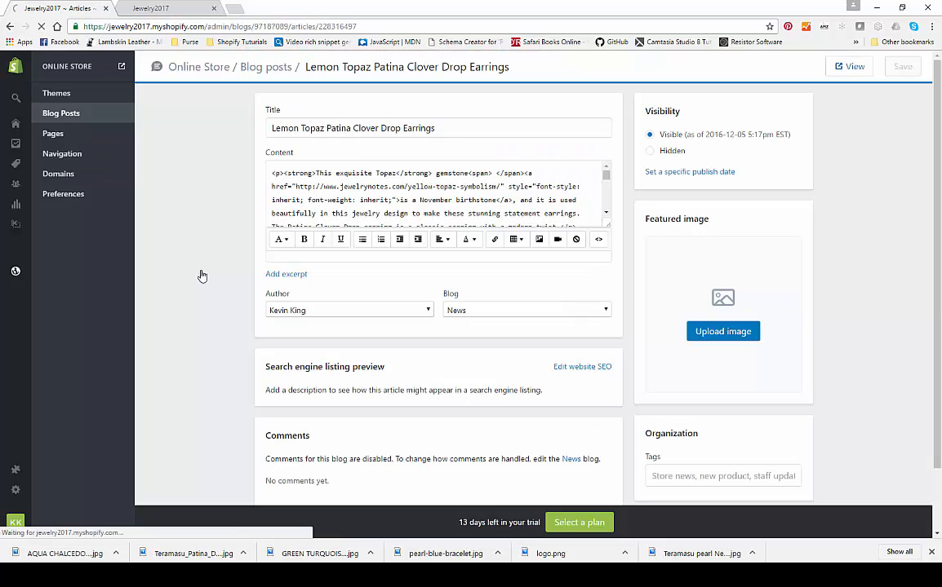
# - Upload the AQUA CHALCEDONY CLOVER PATINA EARRINGS photo as the blog post's featured image and save the post
pyautogui.click(722, 330)
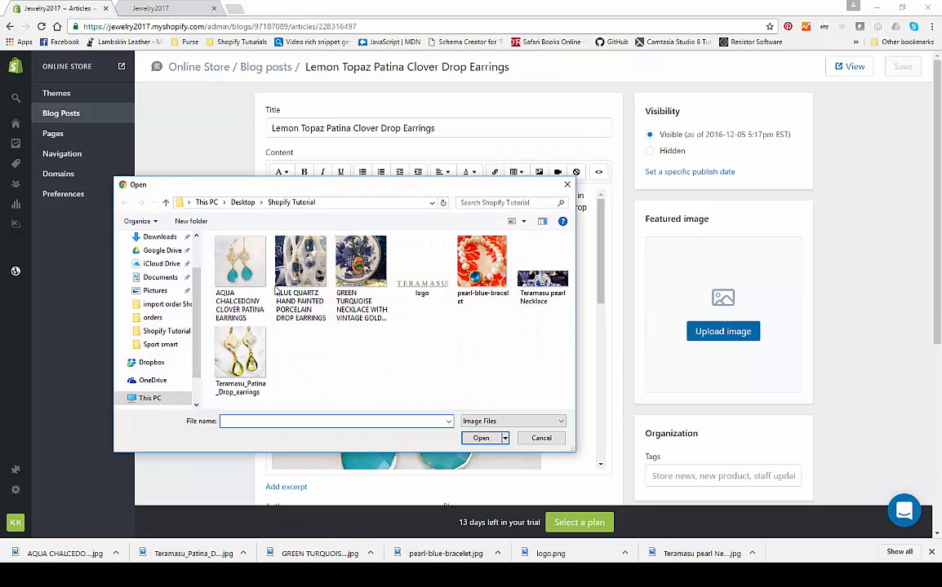
pyautogui.doubleClick(240, 261)
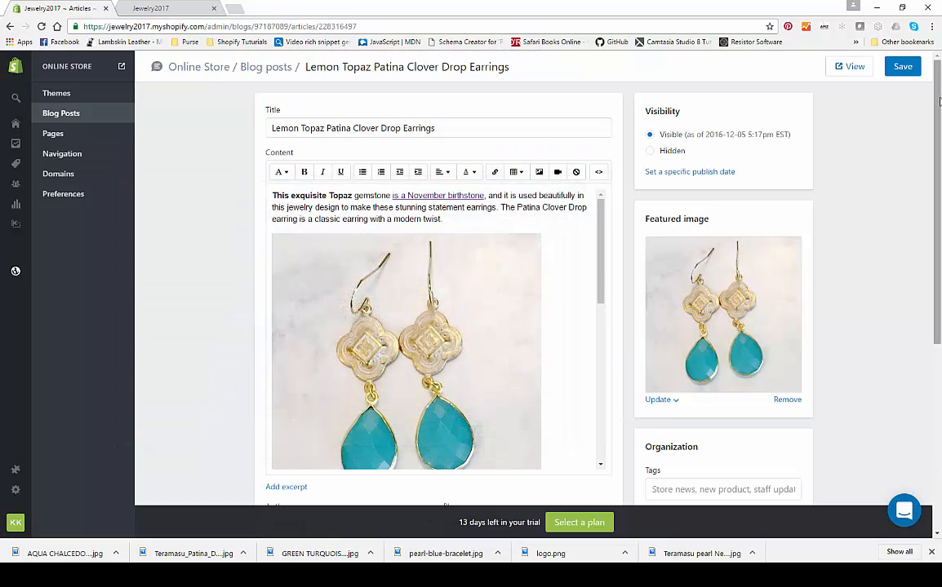
pyautogui.click(901, 66)
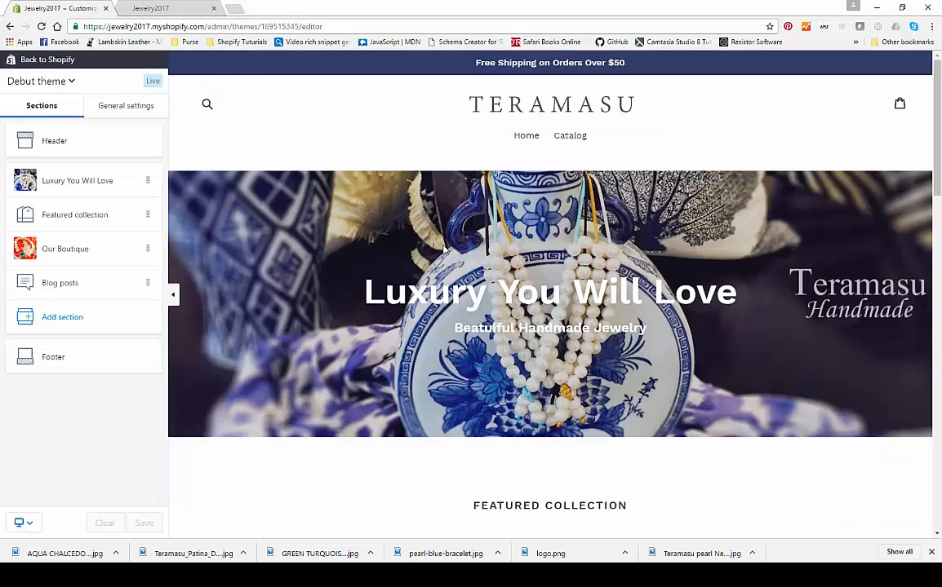
# - Review the whole home page preview, checking how the Blog posts section displays the post with its featured image
pyautogui.scroll(-4, 444, 251)
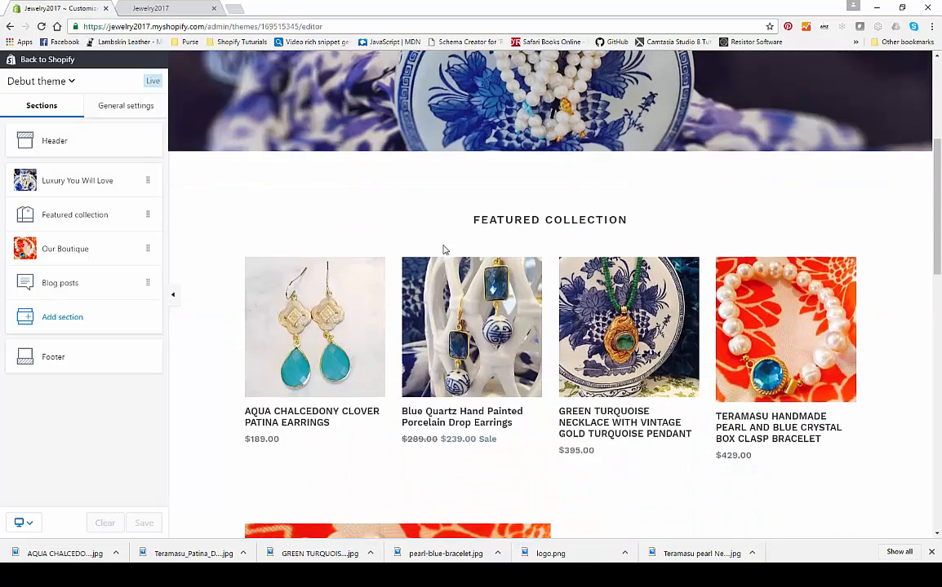
pyautogui.scroll(-10, 445, 251)
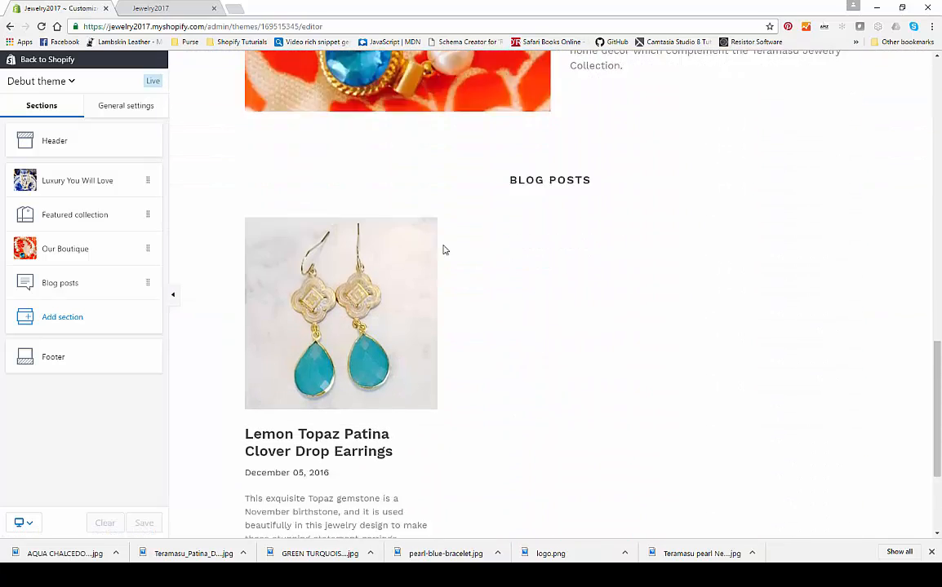
pyautogui.scroll(-2, 444, 250)
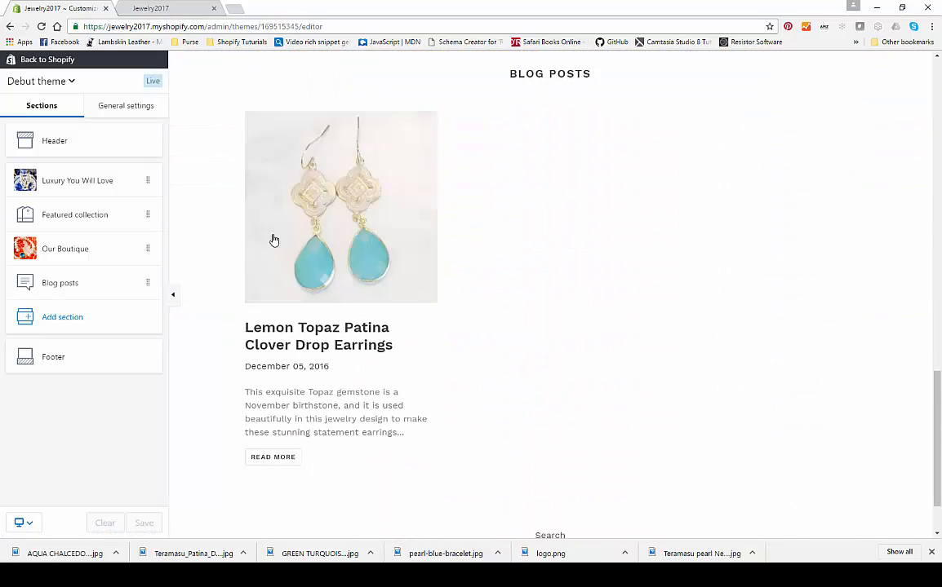
pyautogui.scroll(2, 484, 301)
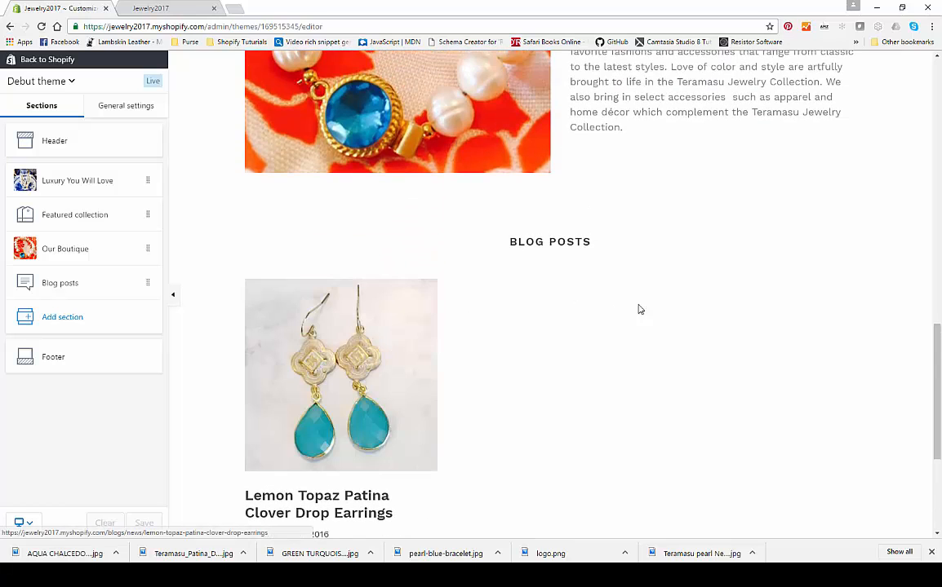
pyautogui.scroll(-3, 728, 317)
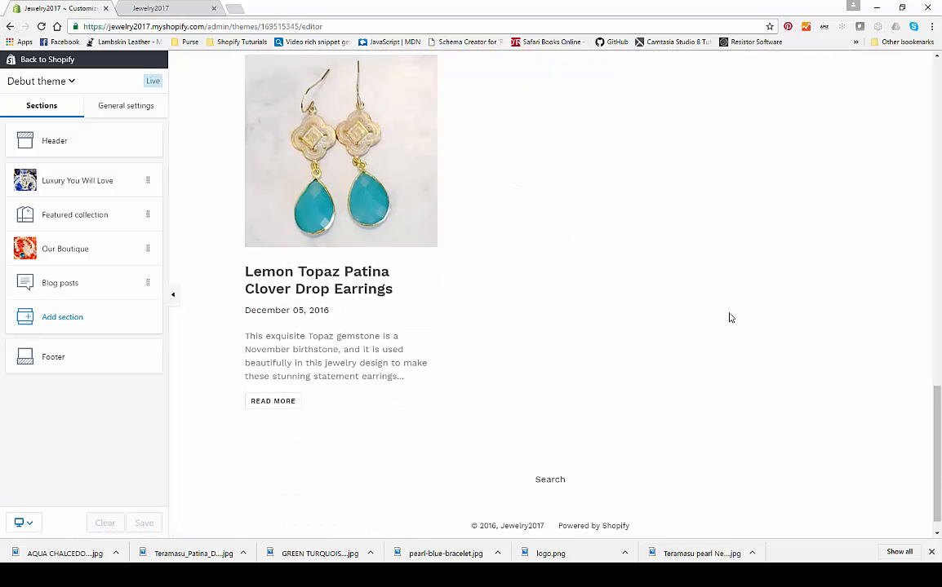
pyautogui.scroll(8, 730, 317)
pyautogui.scroll(5, 730, 318)
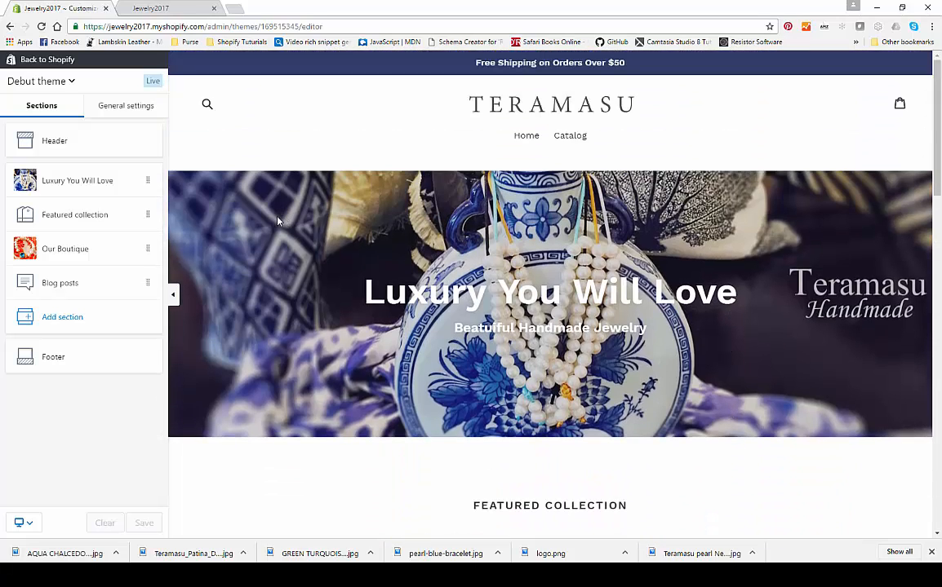
# - Leave the theme editor, reload the live storefront and review its home page from top to footer, plus the Catalog page
pyautogui.click(29, 61)
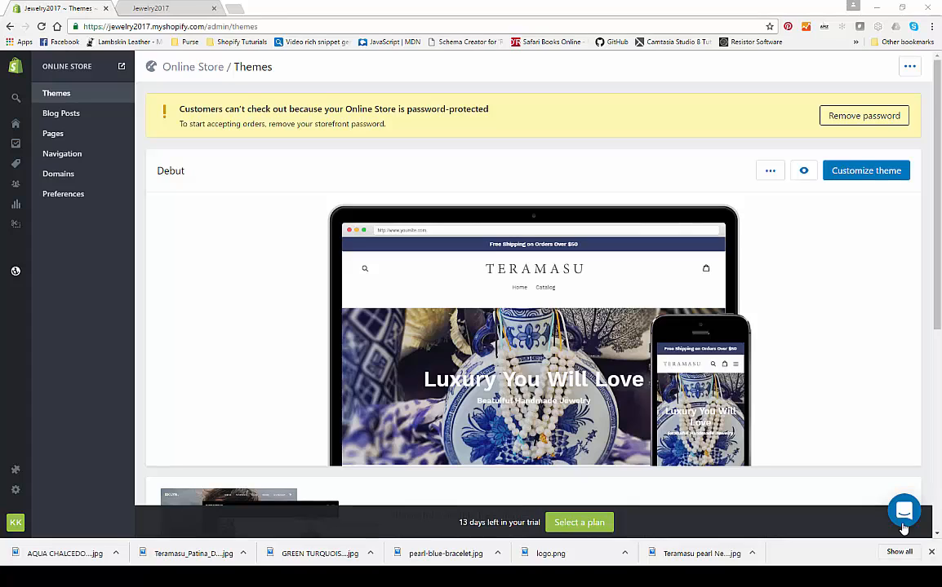
pyautogui.click(186, 9)
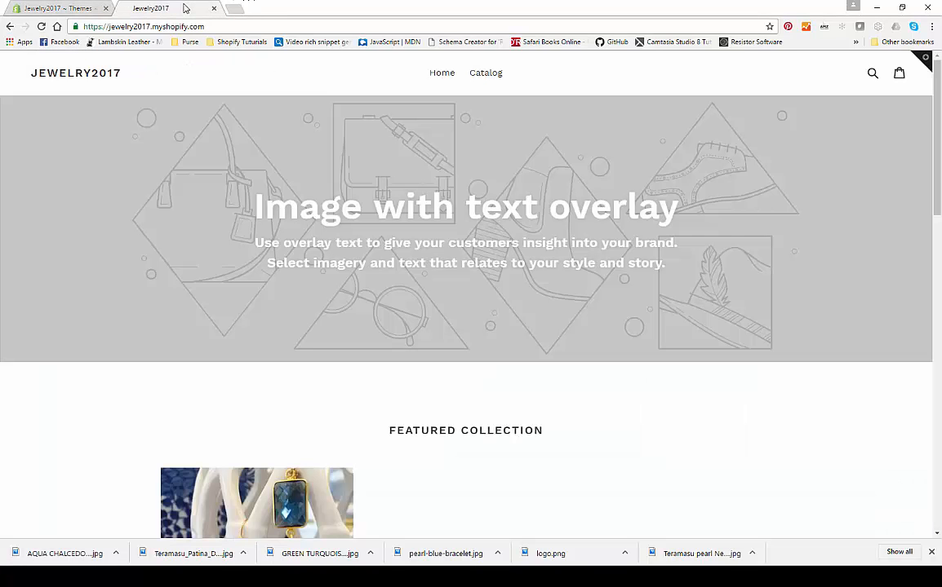
pyautogui.click(42, 27)
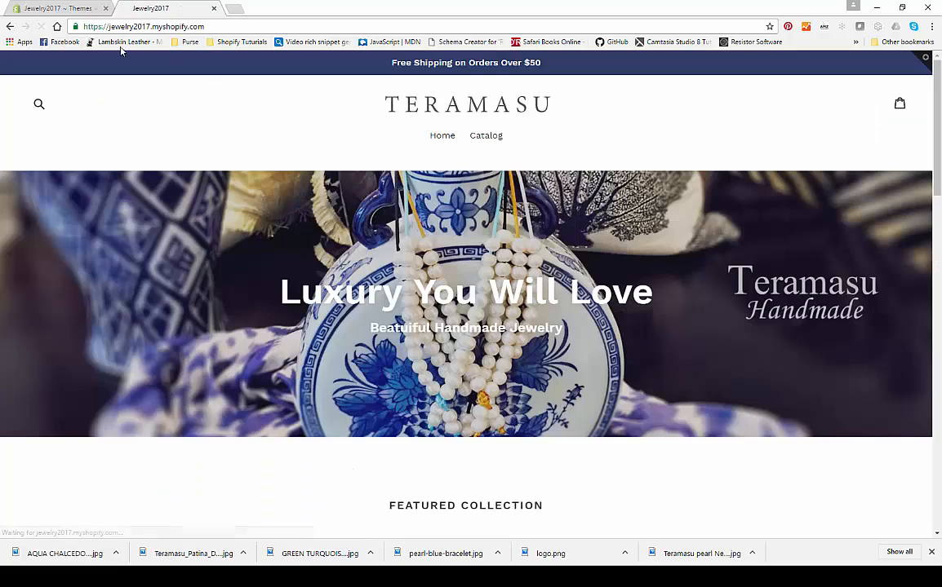
pyautogui.scroll(-5, 275, 126)
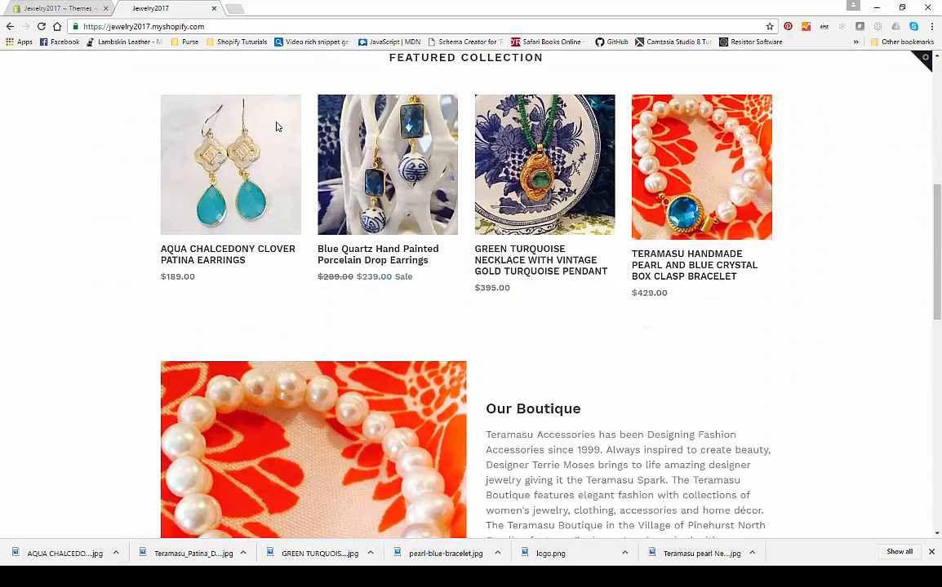
pyautogui.scroll(-8, 276, 126)
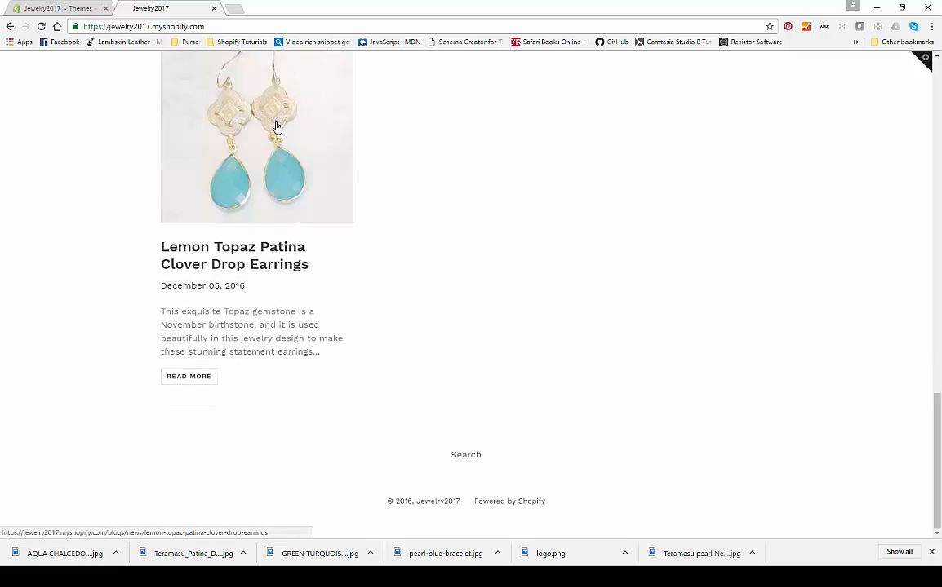
pyautogui.scroll(14, 275, 126)
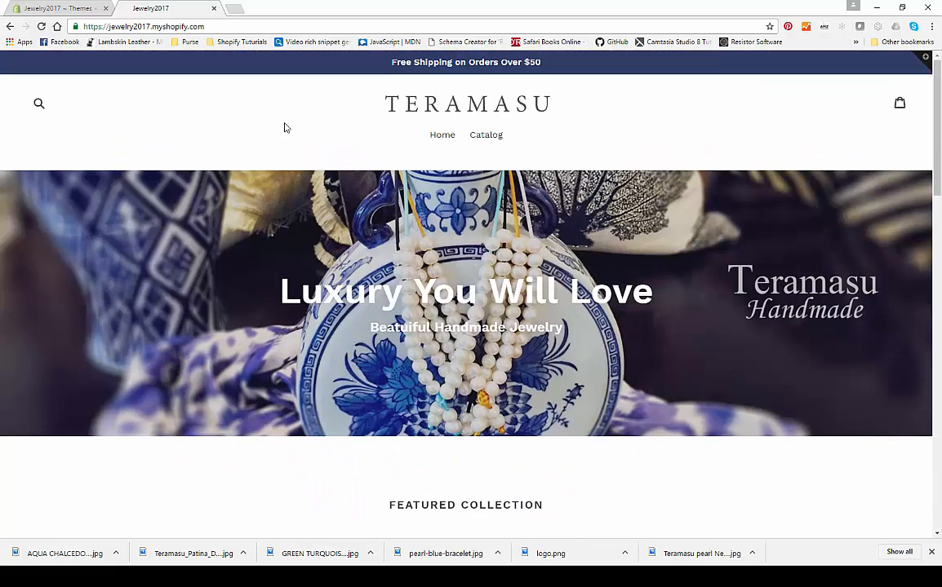
pyautogui.click(485, 135)
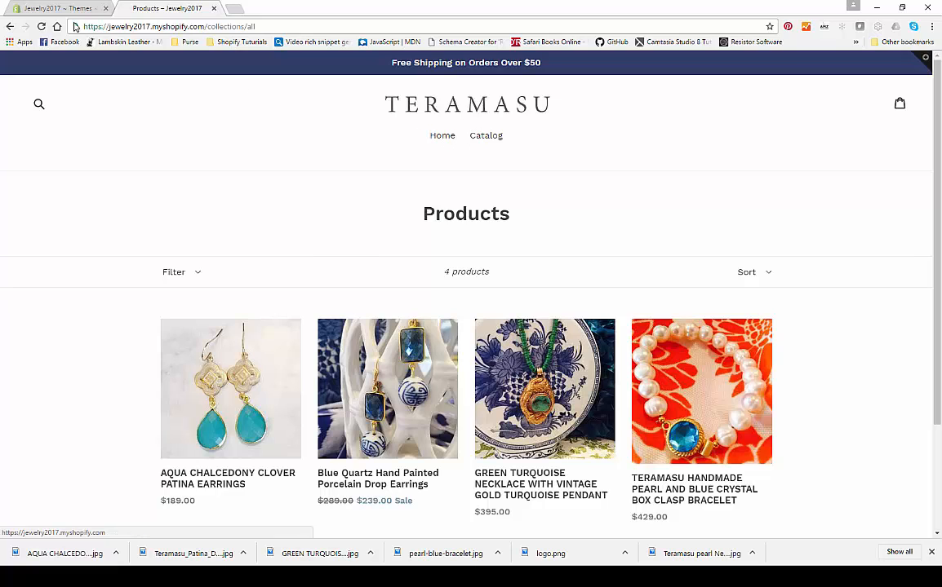
# - Open the store's Main menu for editing in the admin's navigation settings and add a menu item named Jewelry
pyautogui.click(43, 8)
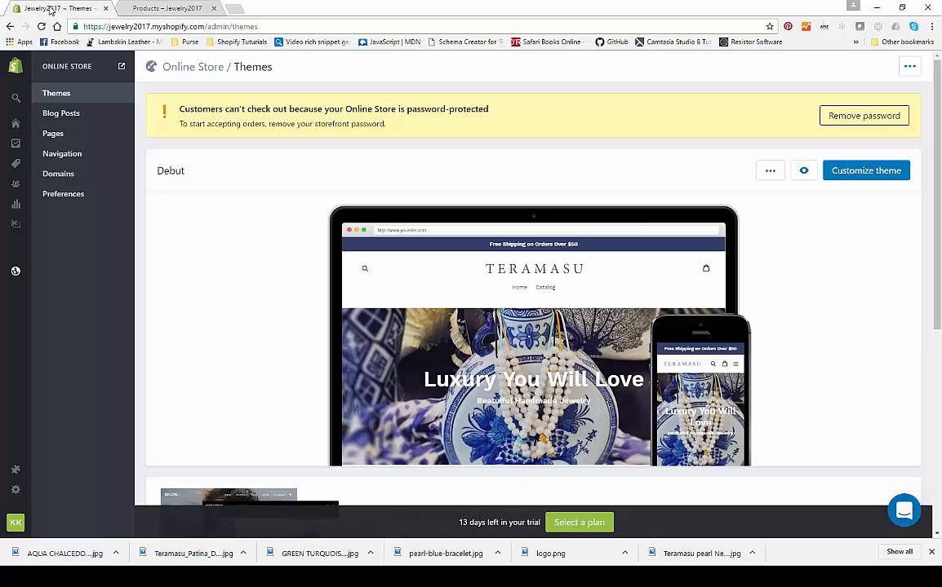
pyautogui.click(48, 154)
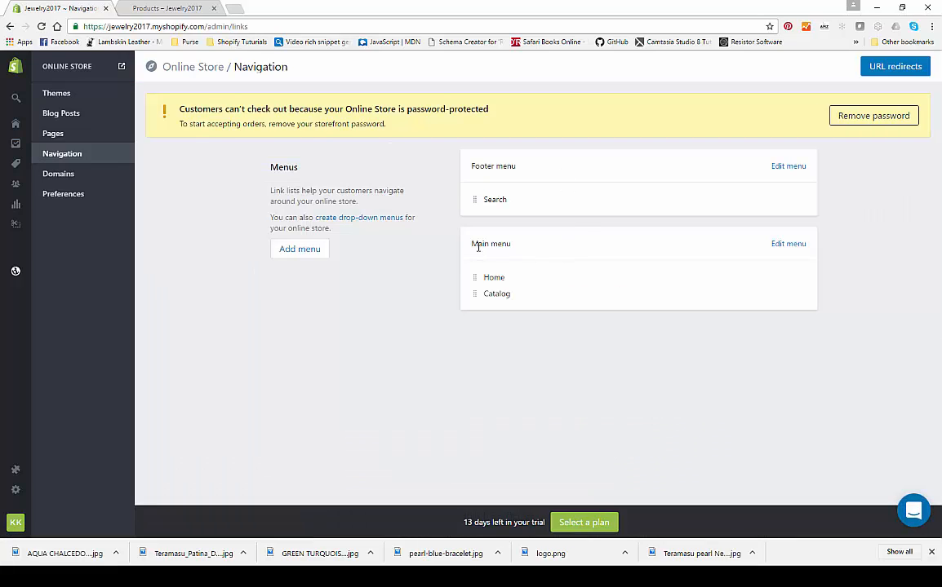
pyautogui.click(780, 245)
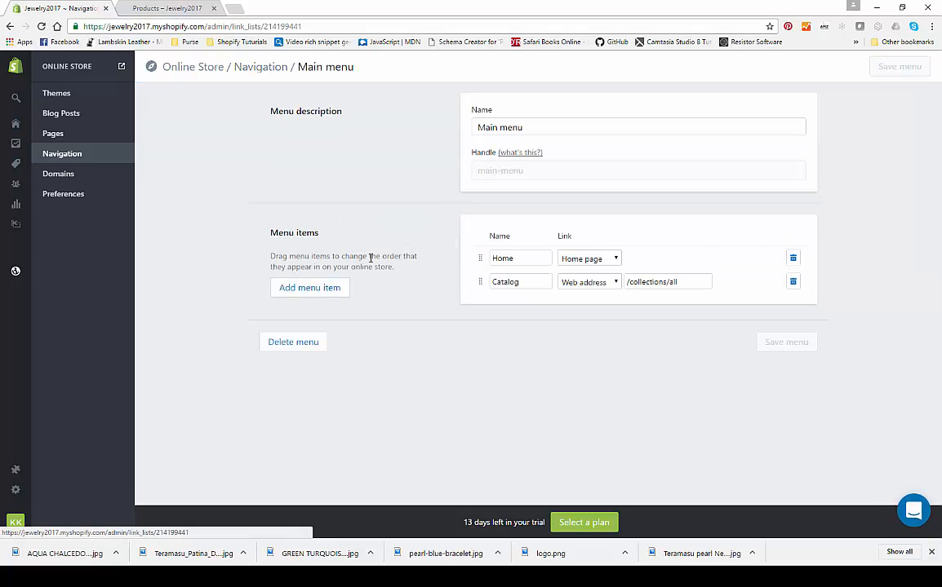
pyautogui.click(302, 288)
pyautogui.click(526, 306)
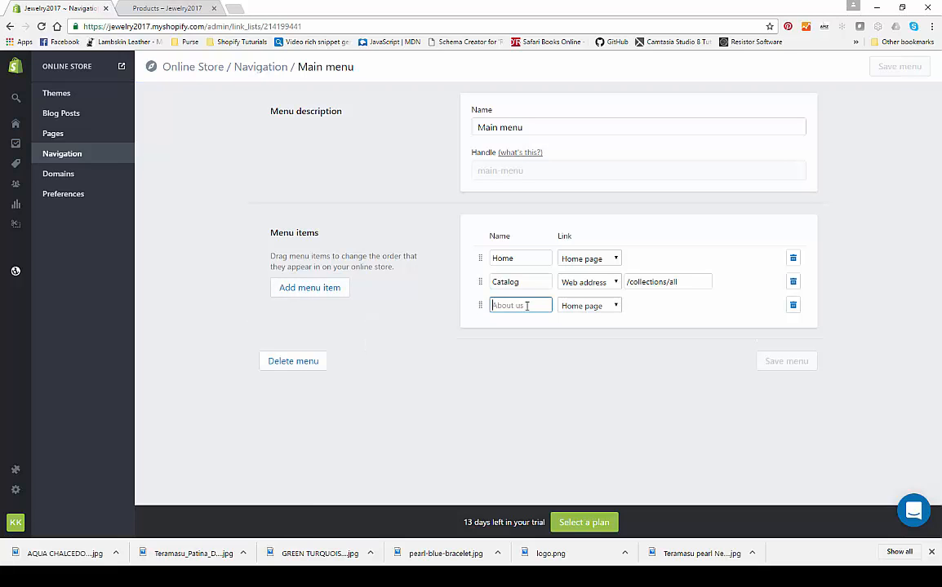
pyautogui.write('Jewelry')
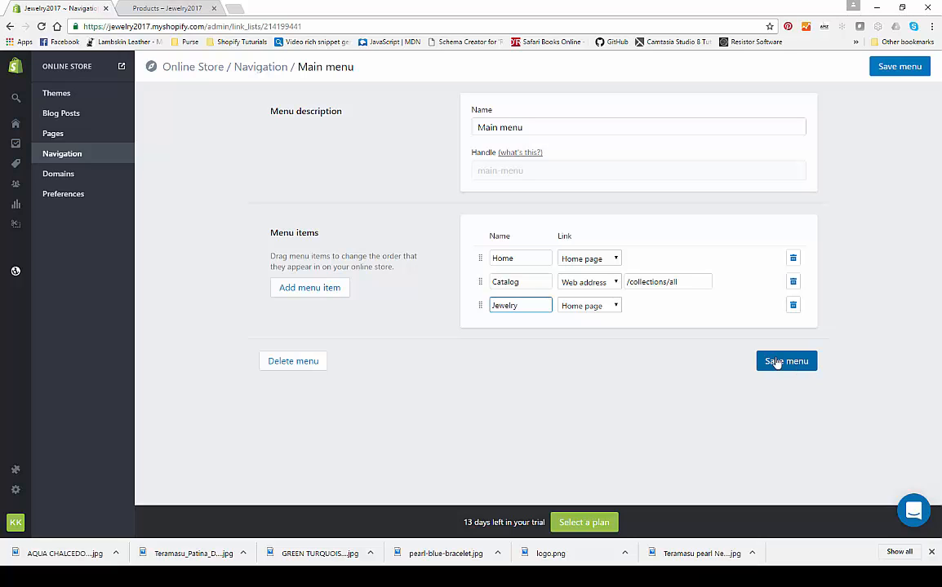
# - Move the Jewelry item above Catalog in the Main menu, delete the Catalog item and save the menu
pyautogui.moveTo(480, 307); pyautogui.dragTo(479, 278)
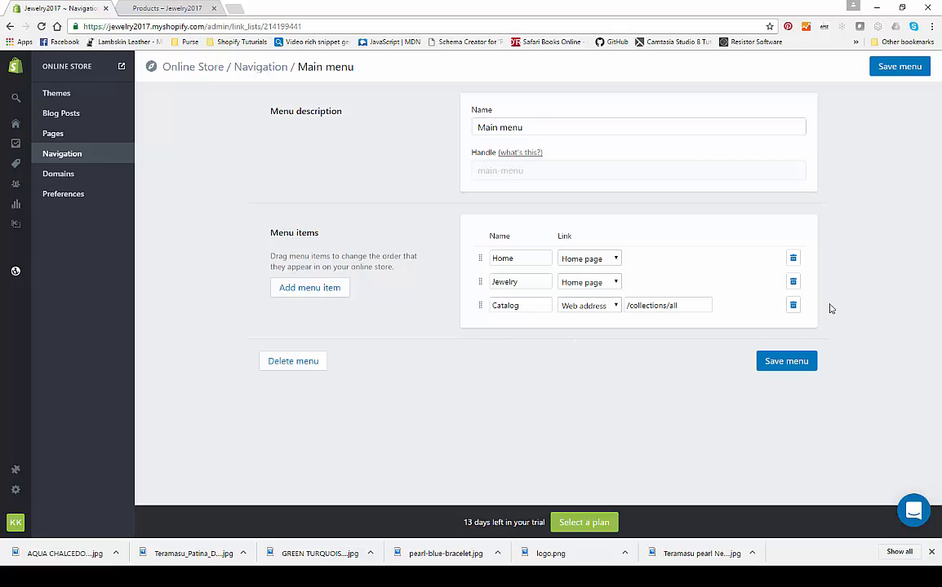
pyautogui.click(793, 305)
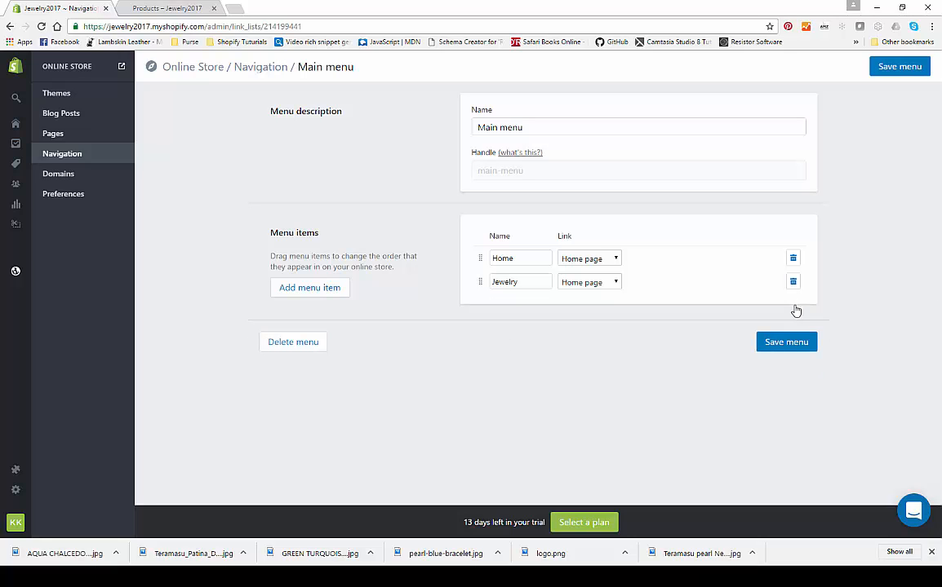
pyautogui.click(786, 346)
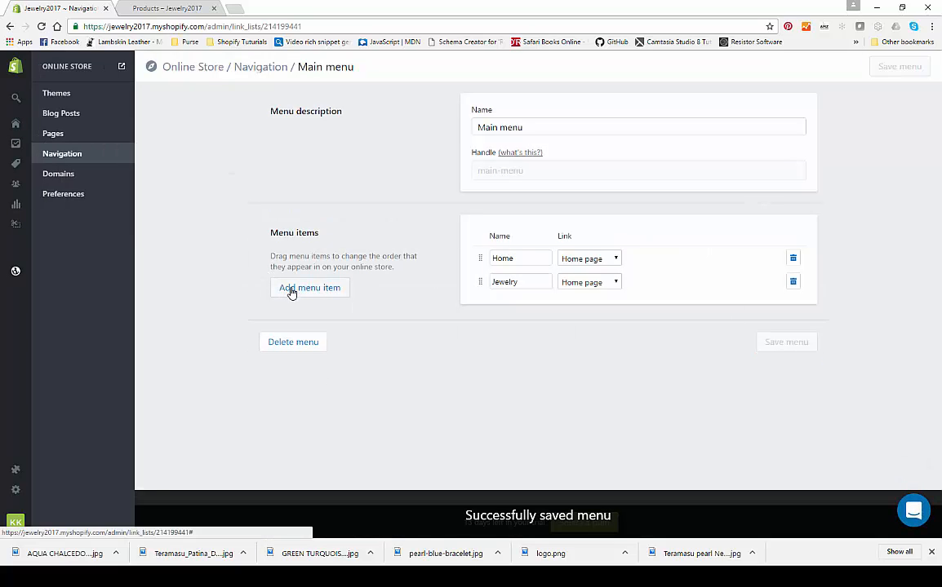
# - Start a new navigation menu named Jewelry, matching the Main menu item, and check its handle
pyautogui.click(64, 154)
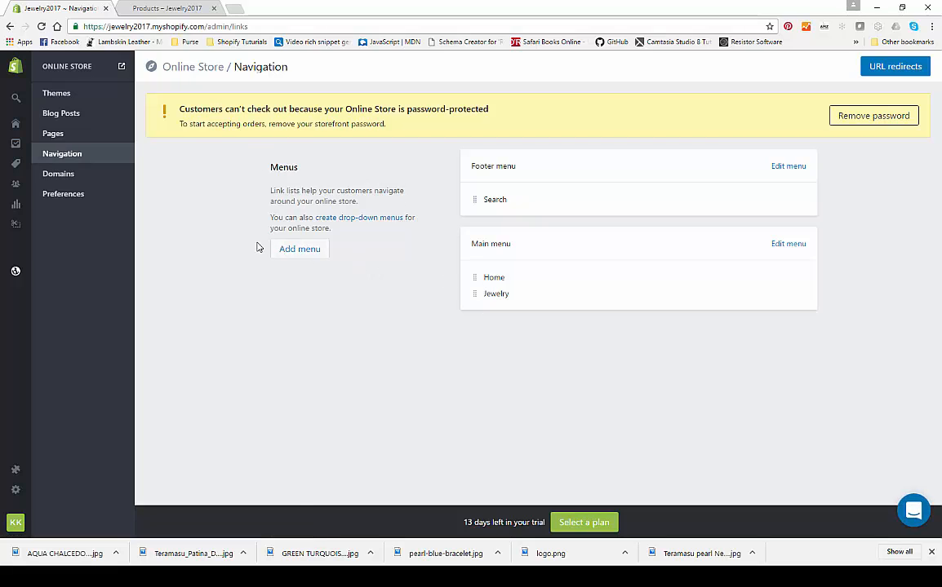
pyautogui.click(299, 253)
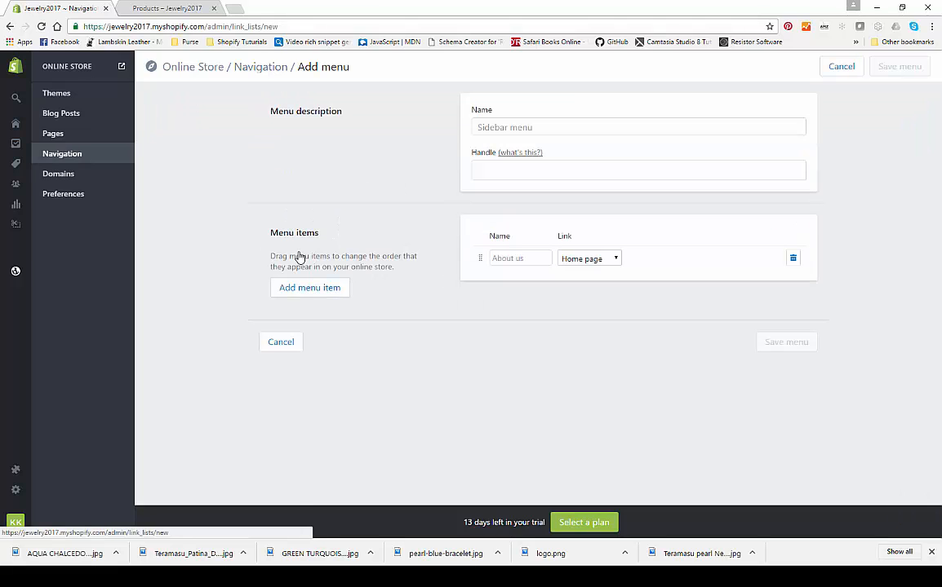
pyautogui.click(507, 122)
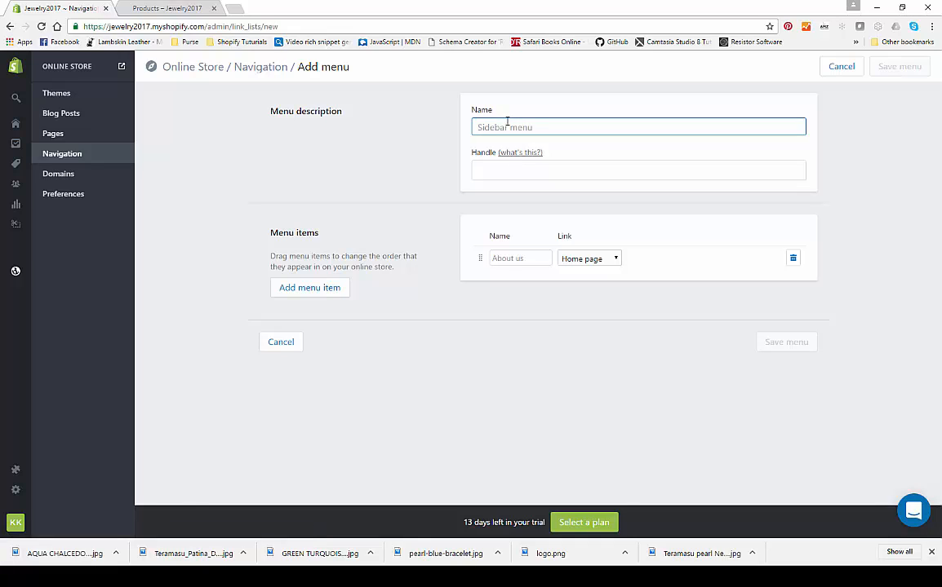
pyautogui.write('Jewelry')
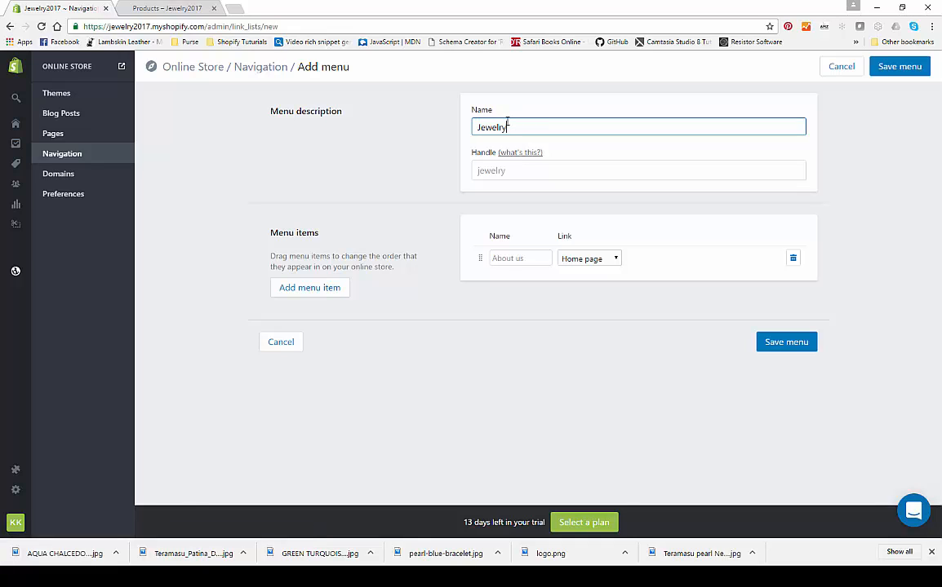
pyautogui.doubleClick(506, 172)
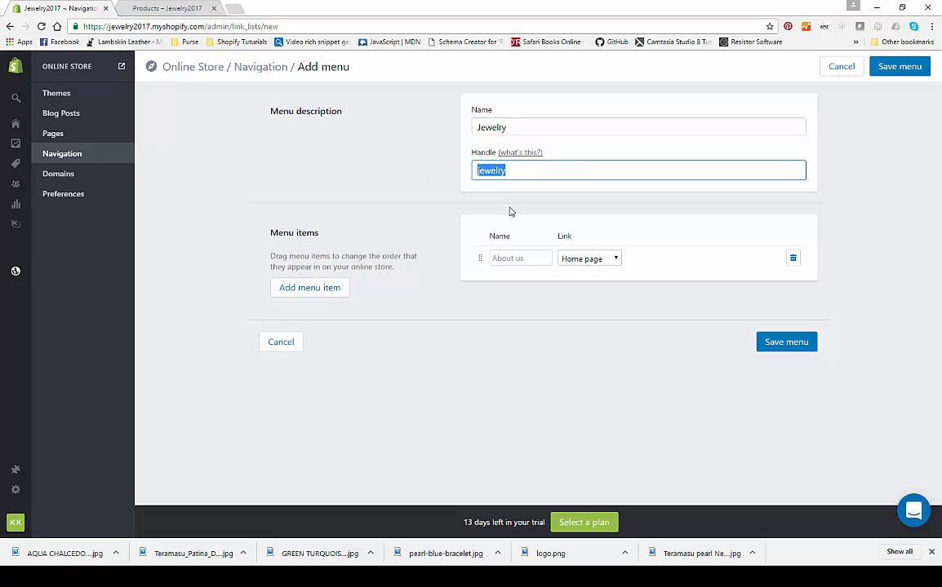
# - Name the Jewelry menu's first item Earrings and link it to the Earrings collection
pyautogui.click(512, 265)
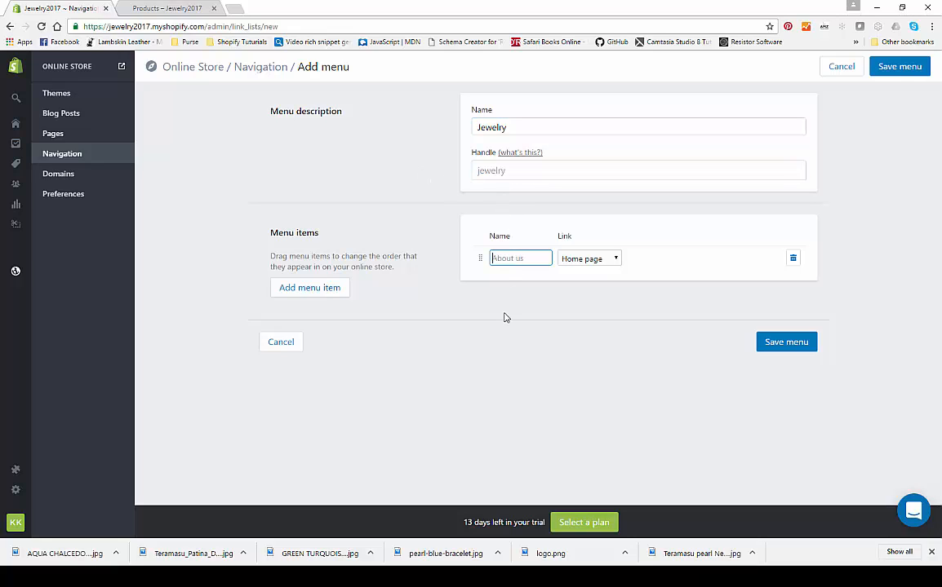
pyautogui.write('Earrign')
pyautogui.press('BackSpace')
pyautogui.press('BackSpace')
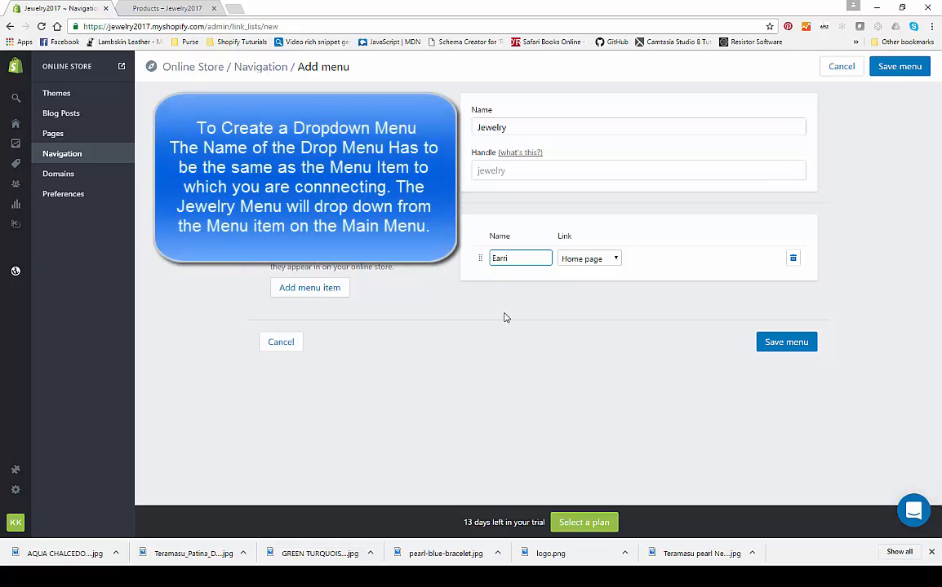
pyautogui.press('Tab')
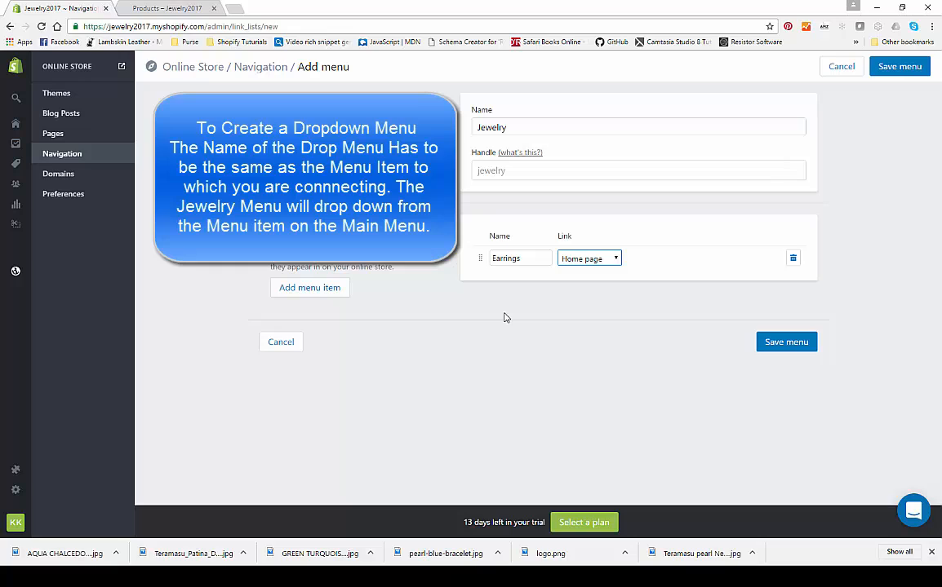
pyautogui.click(600, 260)
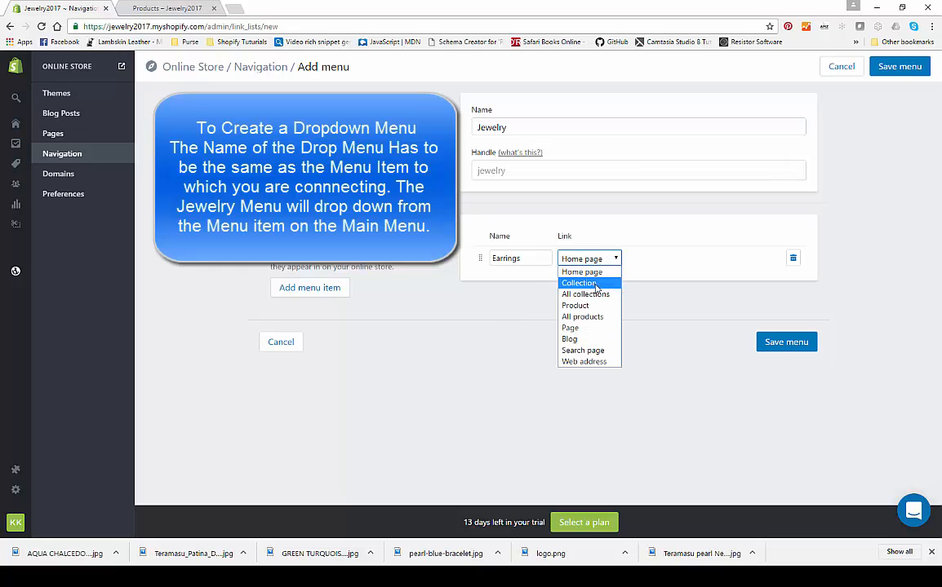
pyautogui.click(596, 281)
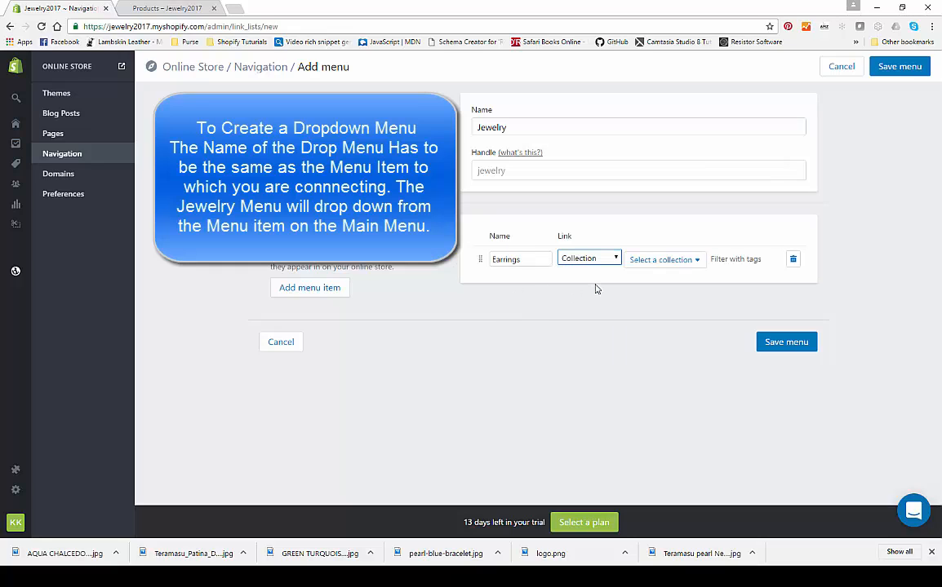
pyautogui.click(669, 260)
pyautogui.click(660, 312)
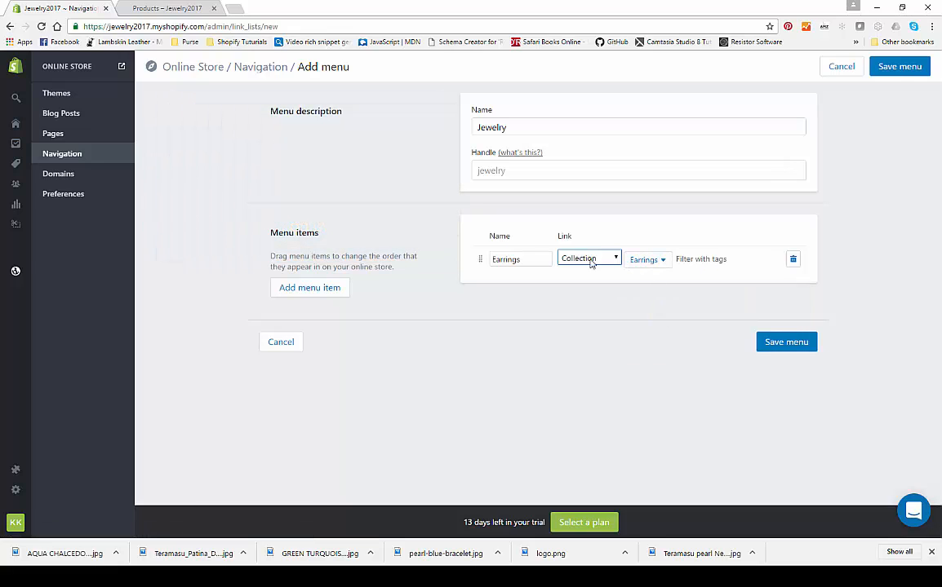
# - Add a second item named Bracelets to the Jewelry menu and link it to the Bracelets collection
pyautogui.click(311, 292)
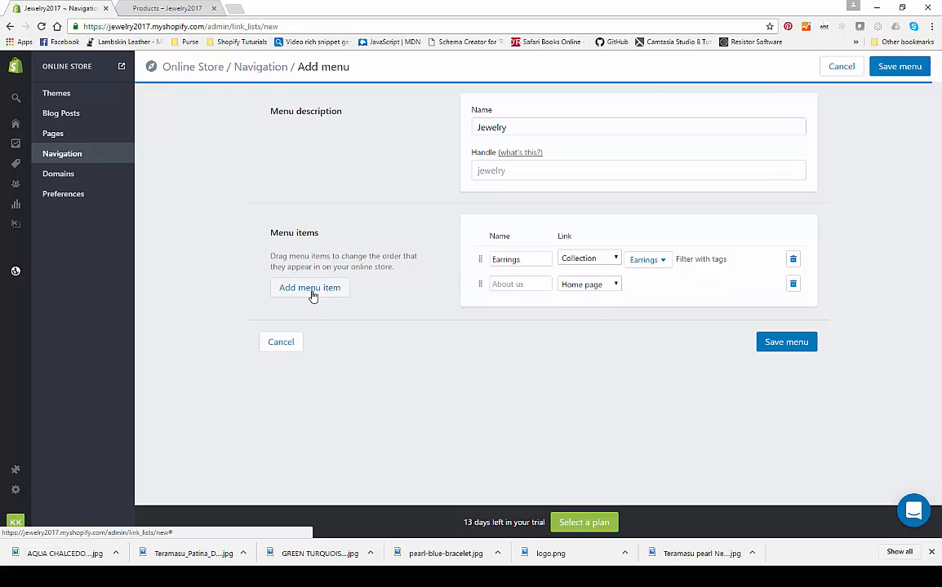
pyautogui.click(519, 286)
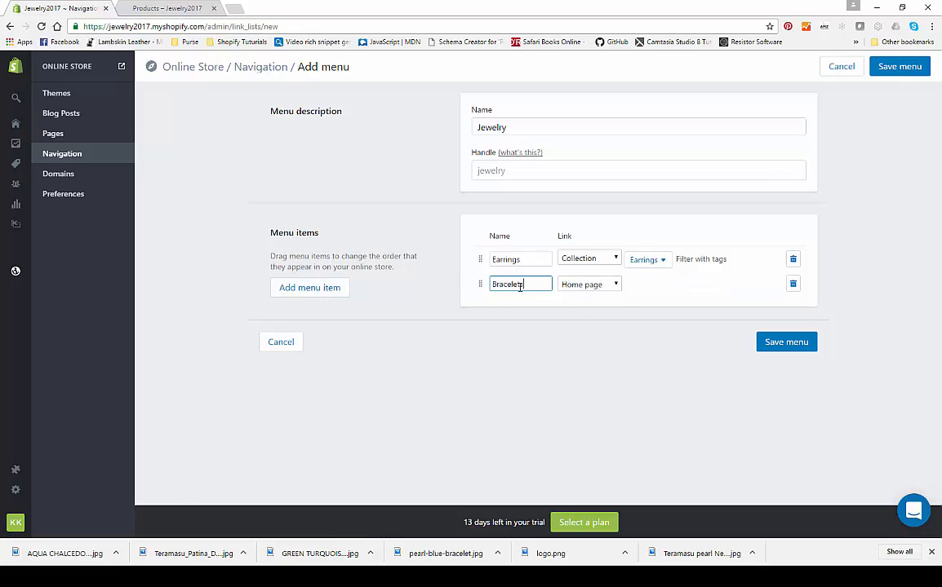
pyautogui.click(612, 288)
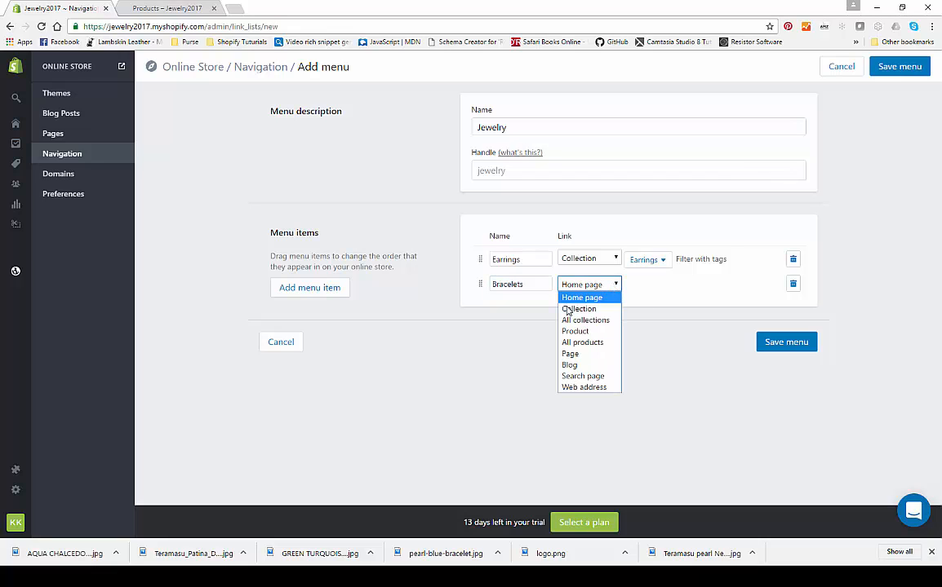
pyautogui.click(577, 309)
pyautogui.click(642, 292)
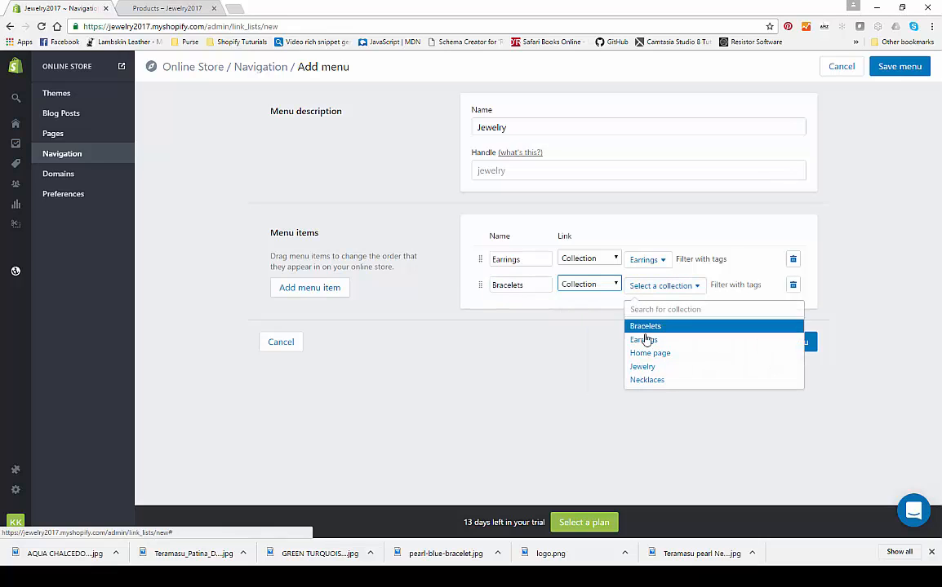
pyautogui.click(644, 326)
# - Add a third item named Necklaces linked to the Necklaces collection, and save the Jewelry menu
pyautogui.click(306, 291)
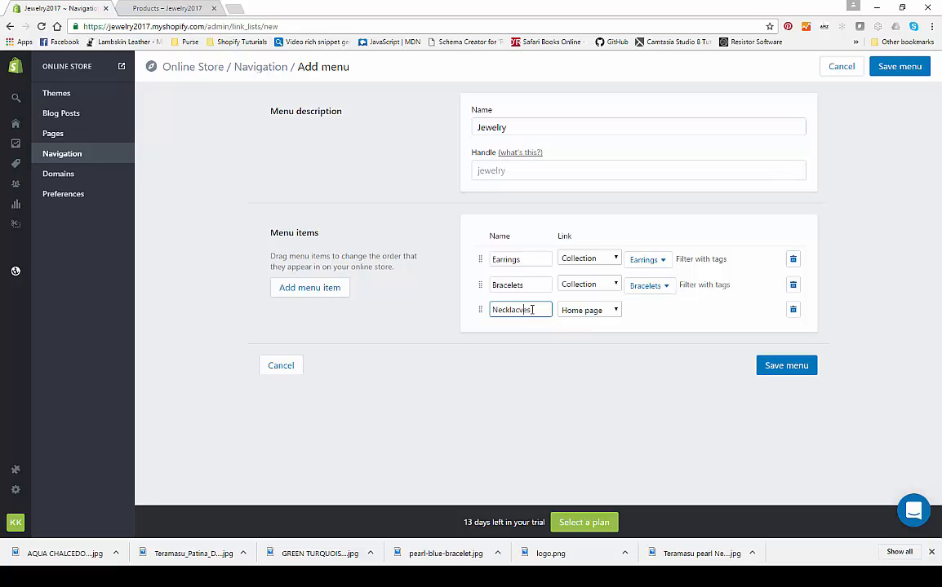
pyautogui.click(589, 314)
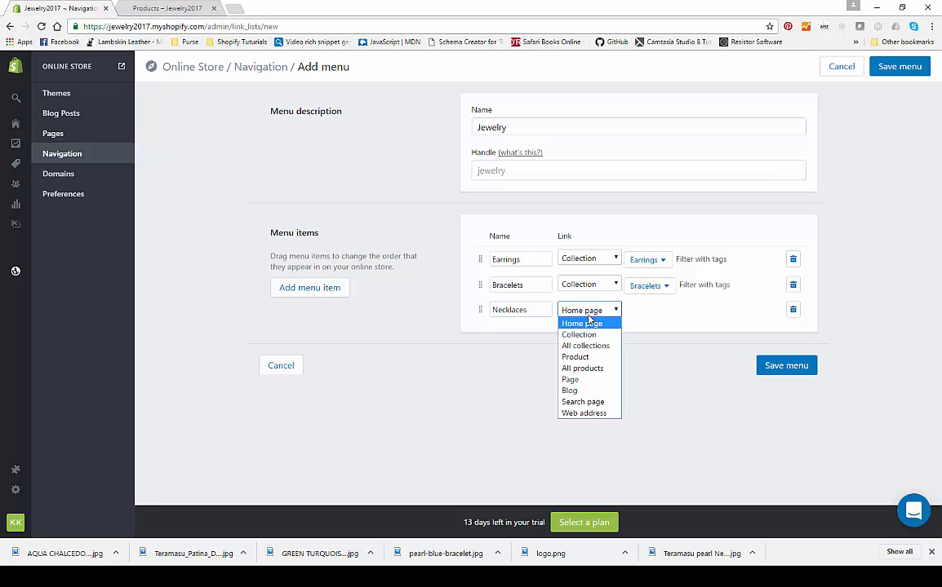
pyautogui.click(664, 311)
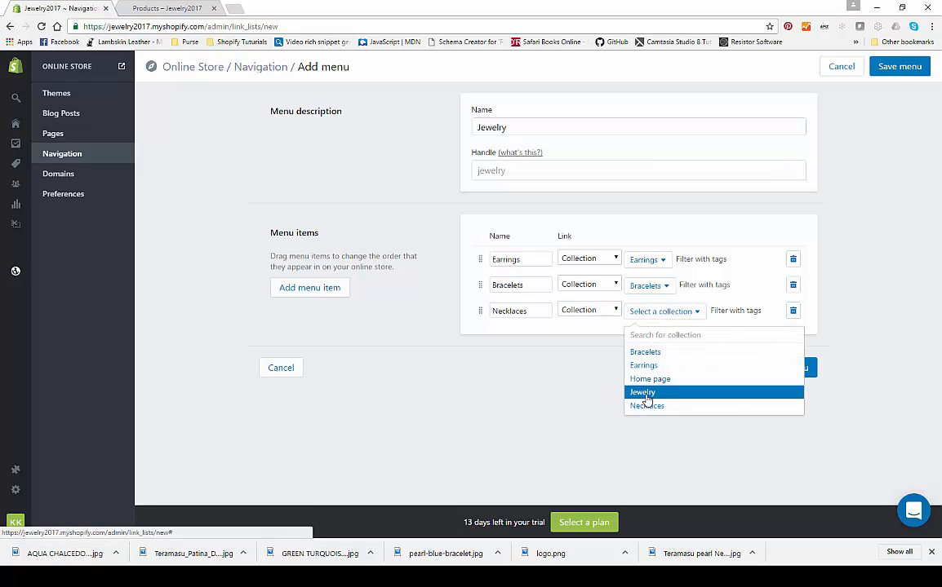
pyautogui.click(648, 406)
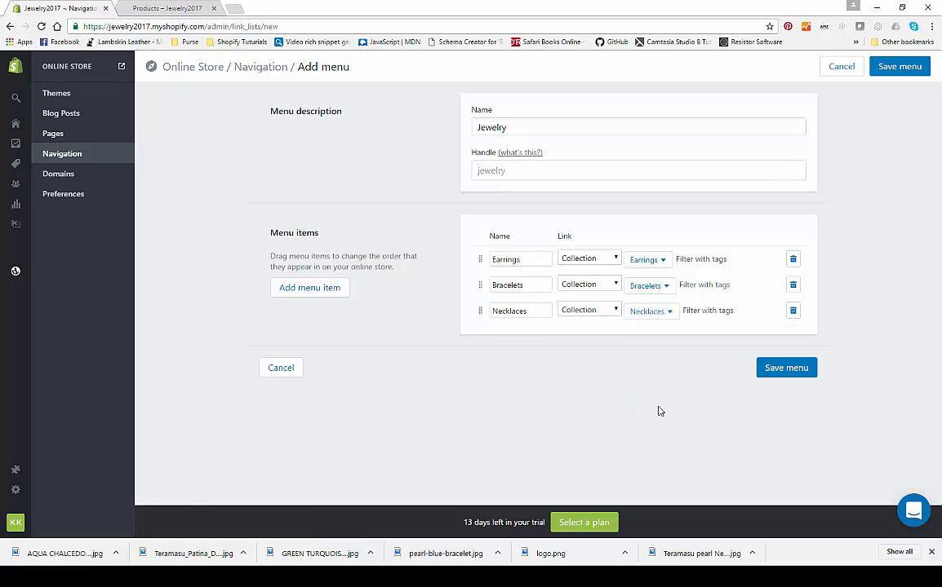
pyautogui.click(796, 379)
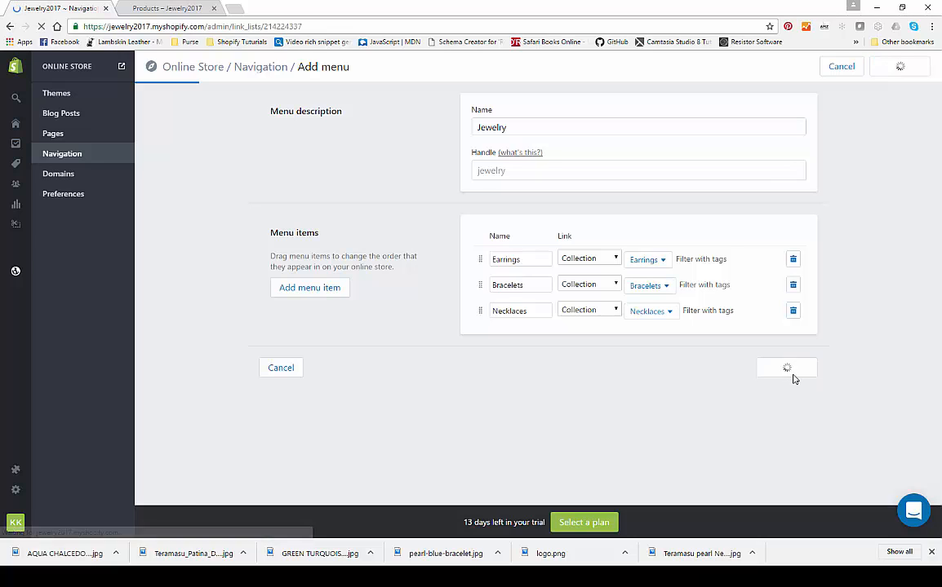
# - Link the Main menu's Jewelry item to the Jewelry collection and save the menu
pyautogui.click(71, 162)
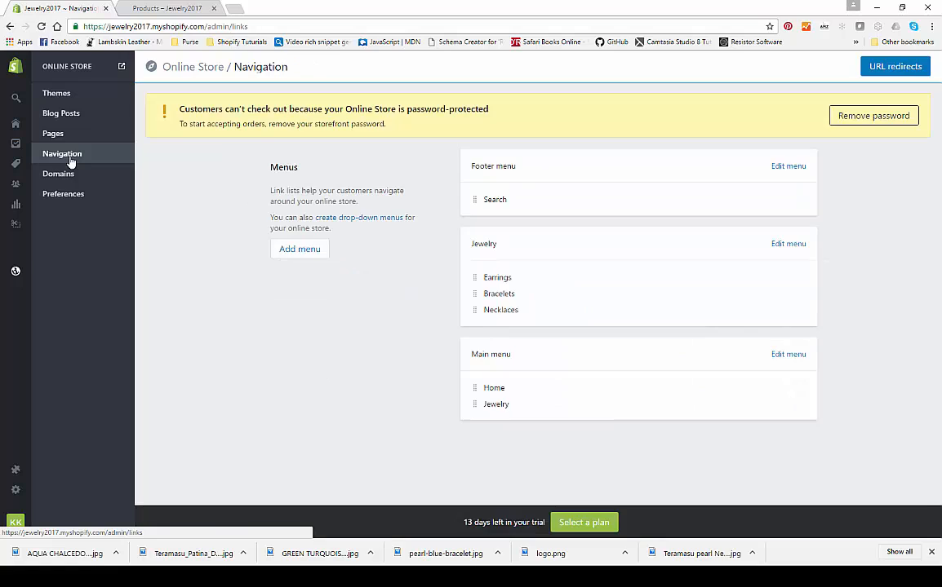
pyautogui.click(789, 357)
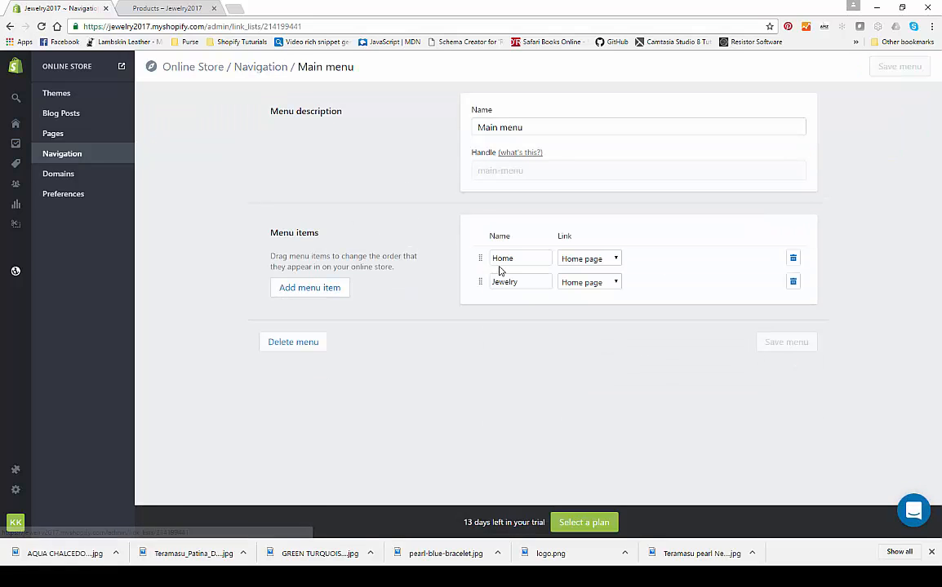
pyautogui.click(571, 283)
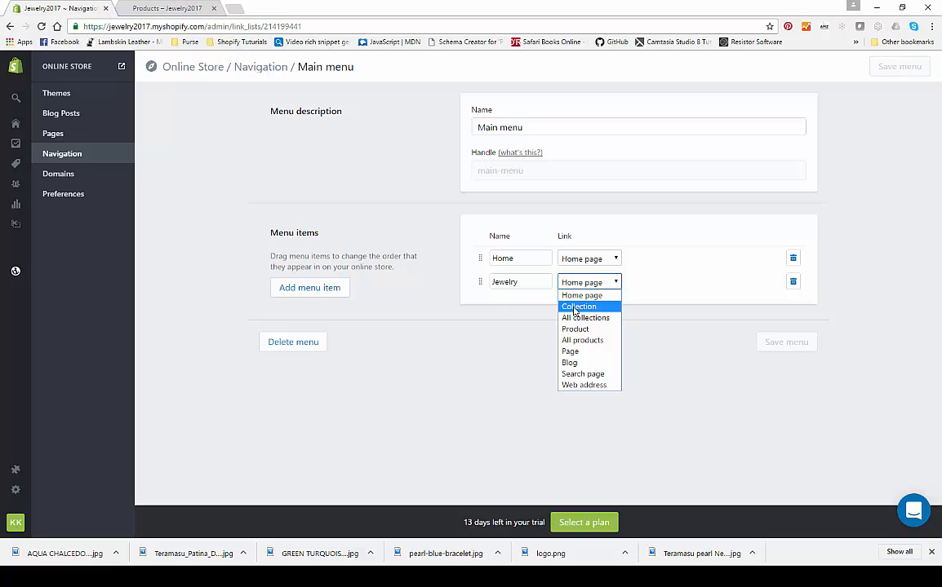
pyautogui.click(574, 308)
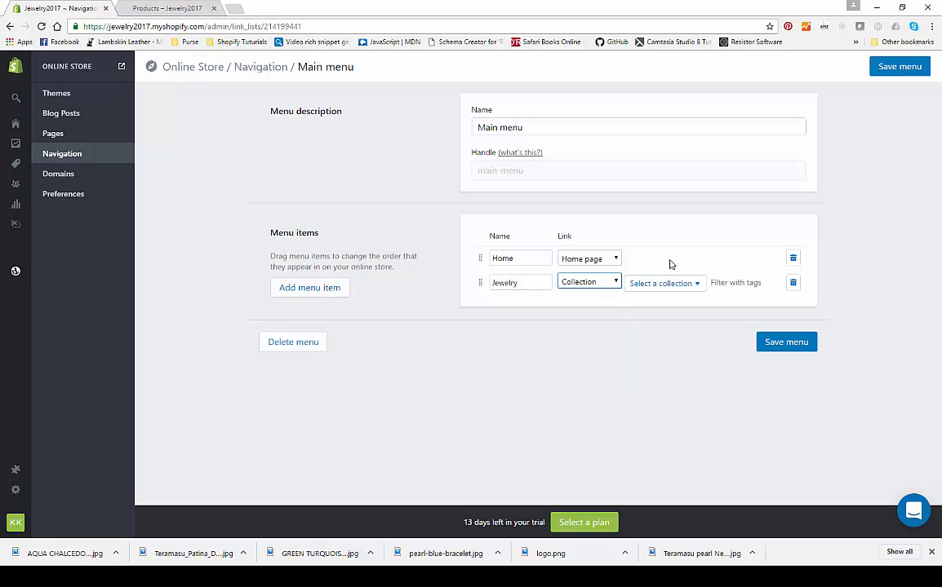
pyautogui.click(694, 283)
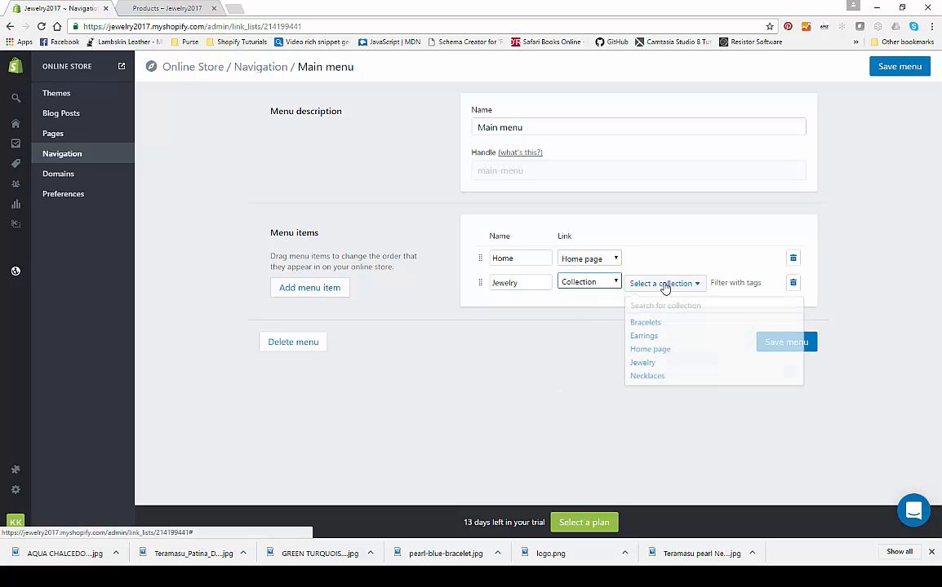
pyautogui.click(644, 366)
pyautogui.click(767, 347)
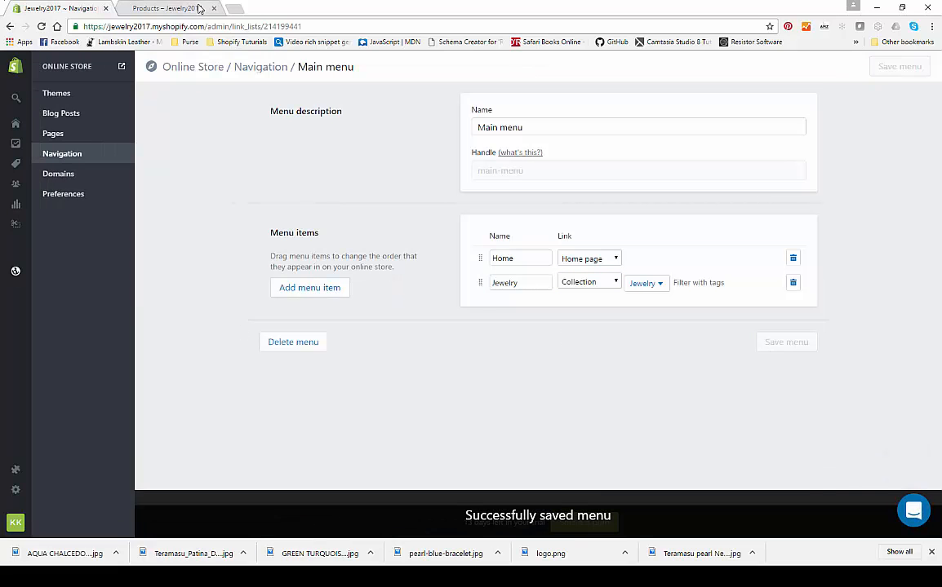
# - Reload the storefront and check the Earrings, Bracelets and Necklaces collection pages through the Jewelry drop-down
pyautogui.click(197, 8)
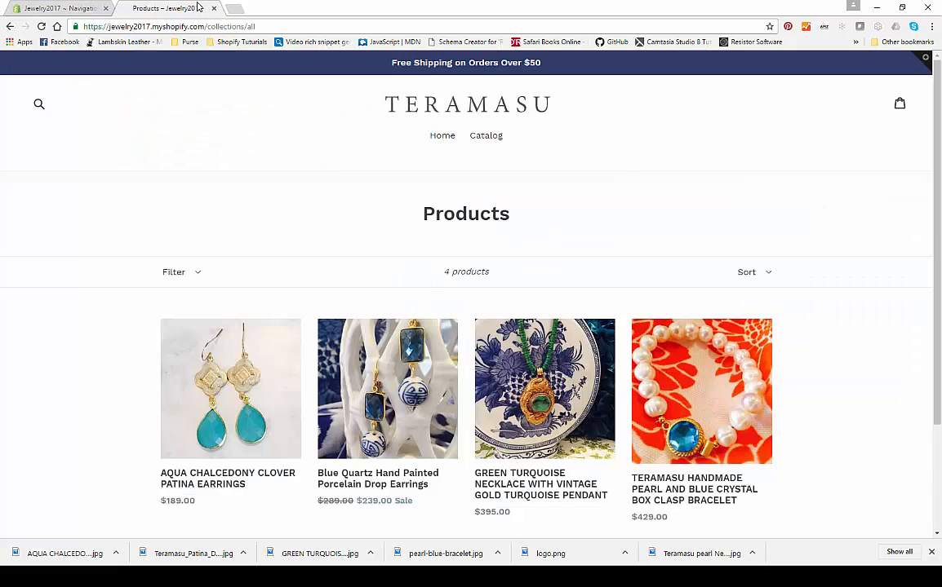
pyautogui.click(42, 26)
pyautogui.click(484, 140)
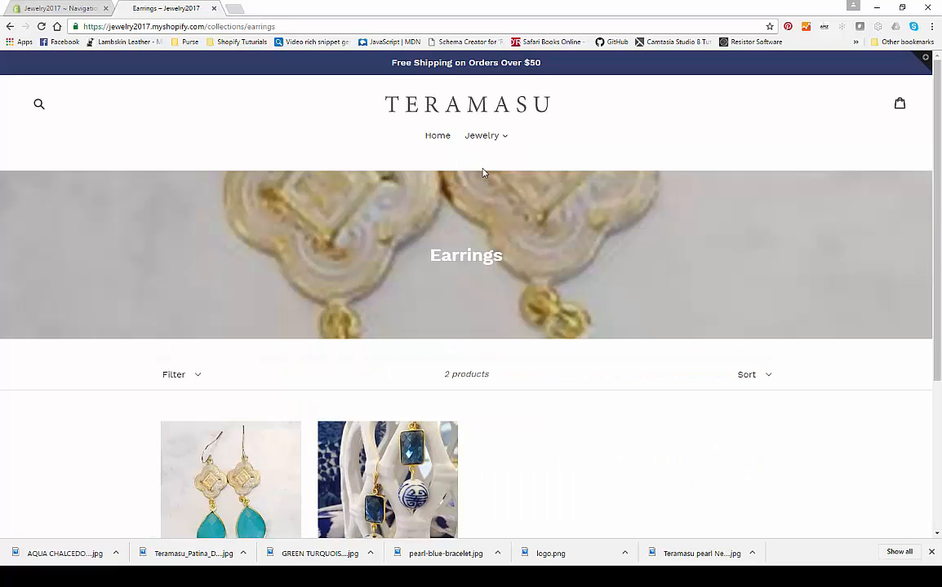
pyautogui.click(485, 138)
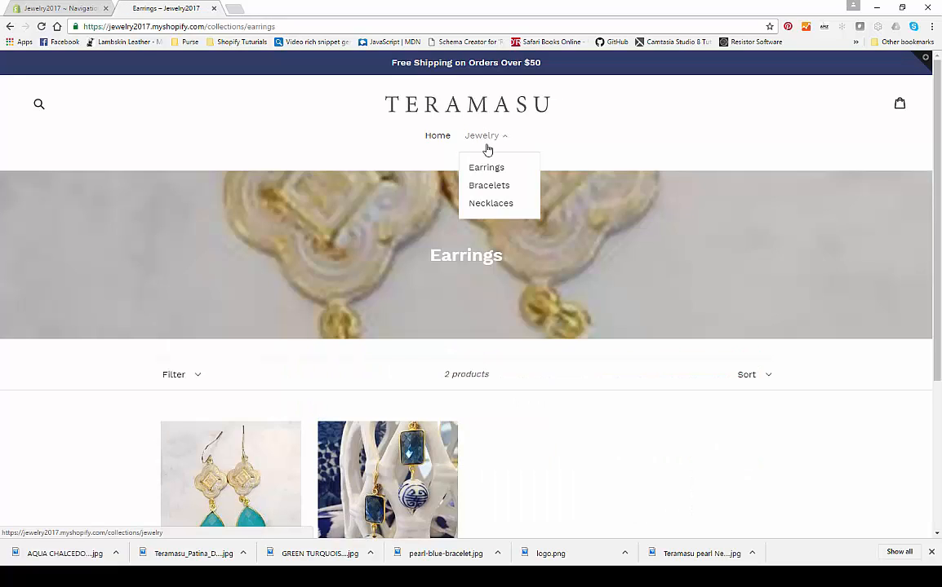
pyautogui.click(490, 186)
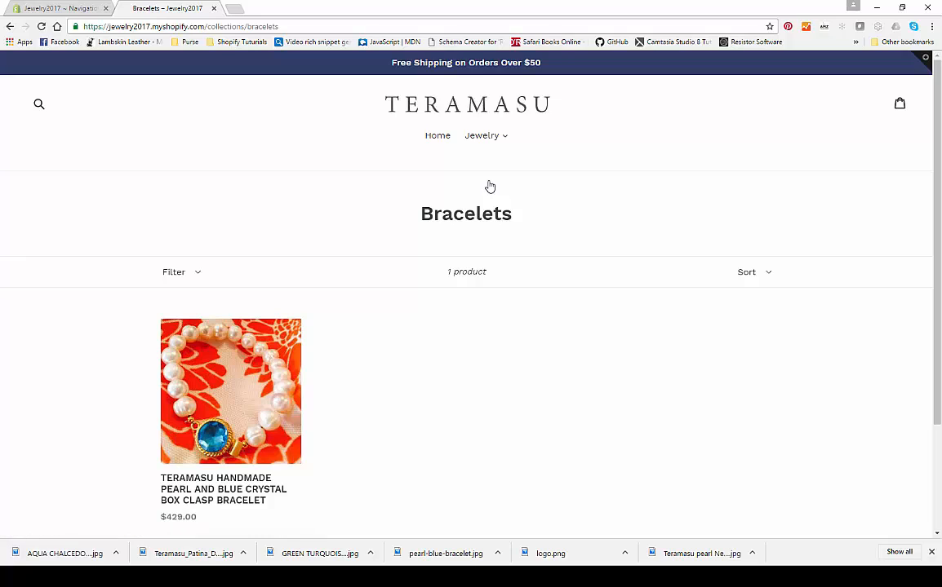
pyautogui.click(485, 140)
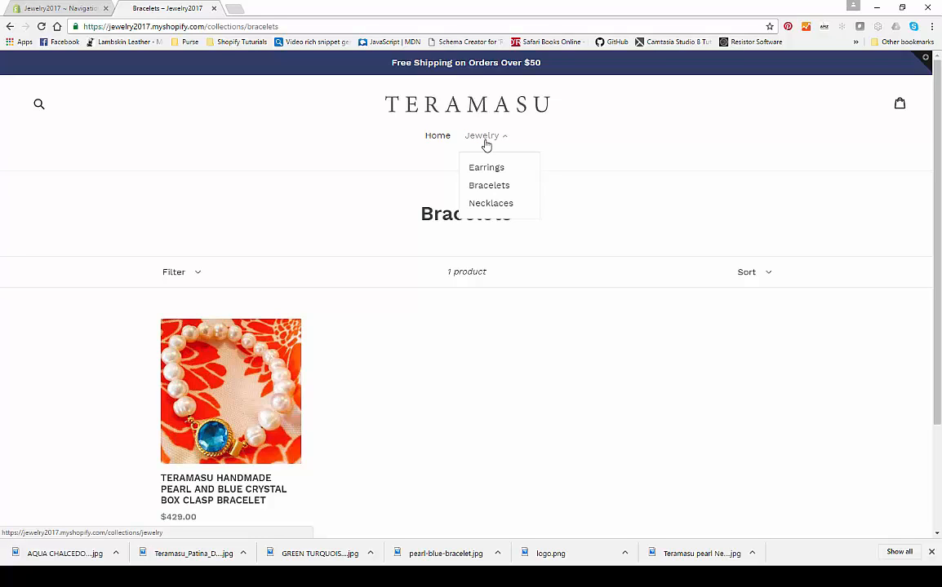
pyautogui.click(486, 204)
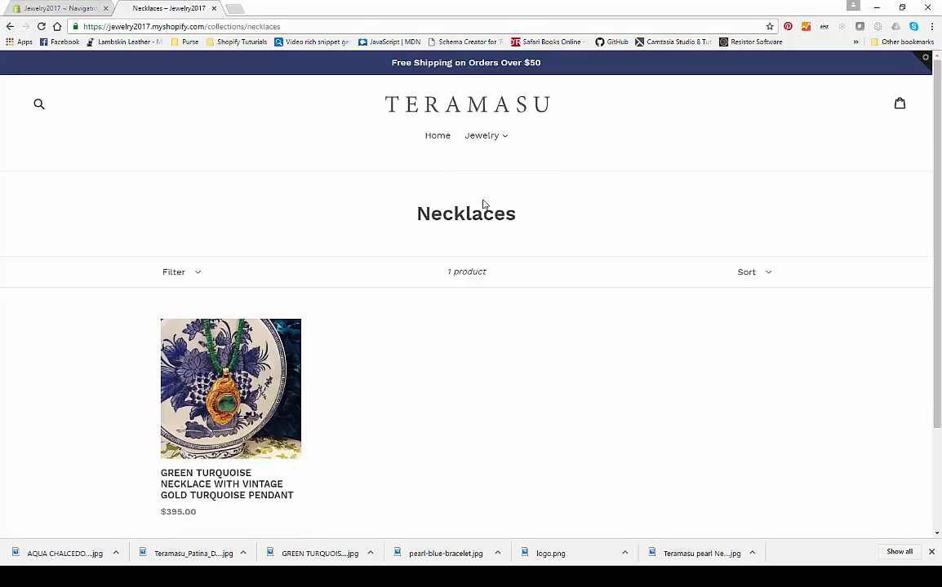
pyautogui.click(479, 147)
pyautogui.click(479, 169)
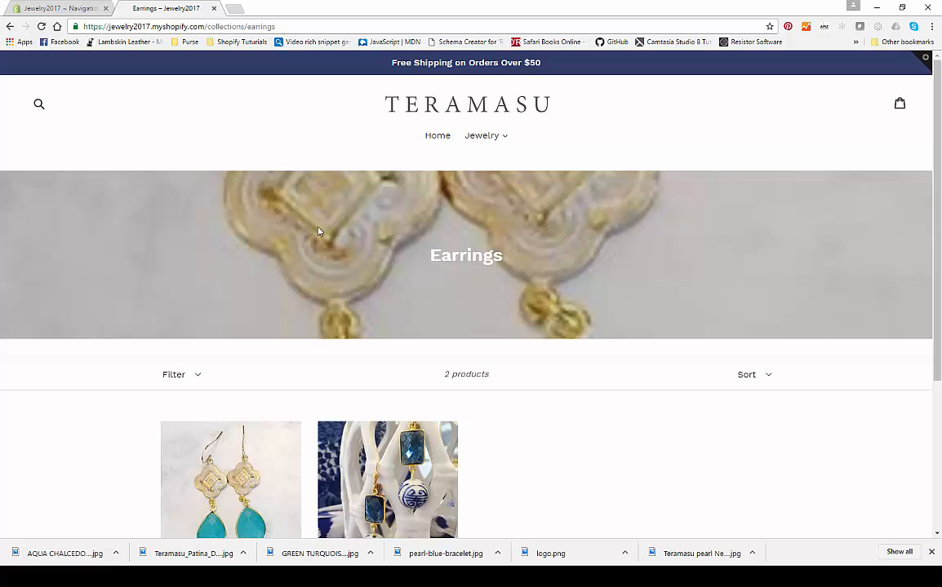
pyautogui.scroll(-1, 297, 231)
pyautogui.scroll(1, 297, 231)
# - Review the pearl and blue crystal bracelet's product page from the Bracelets collection, and return to the store's home page
pyautogui.click(477, 140)
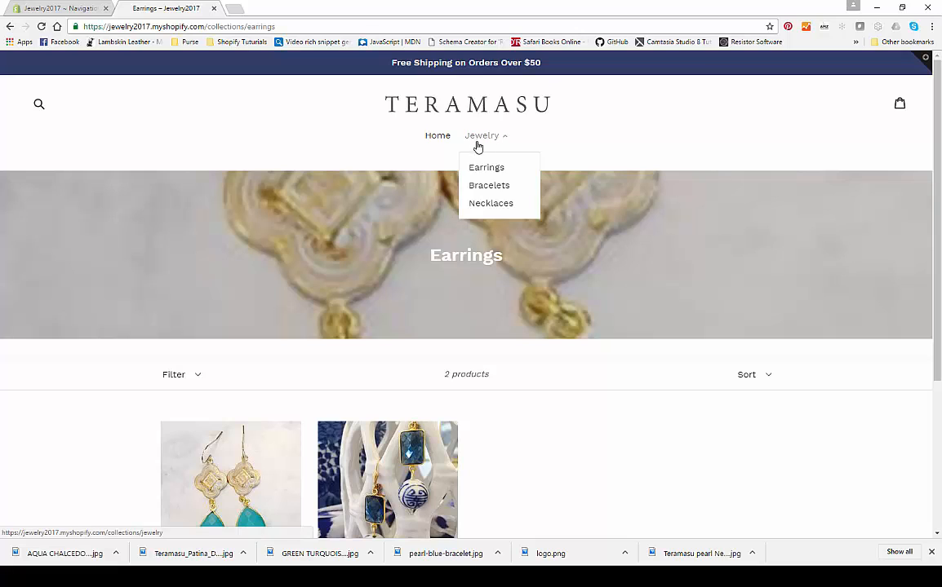
pyautogui.click(485, 186)
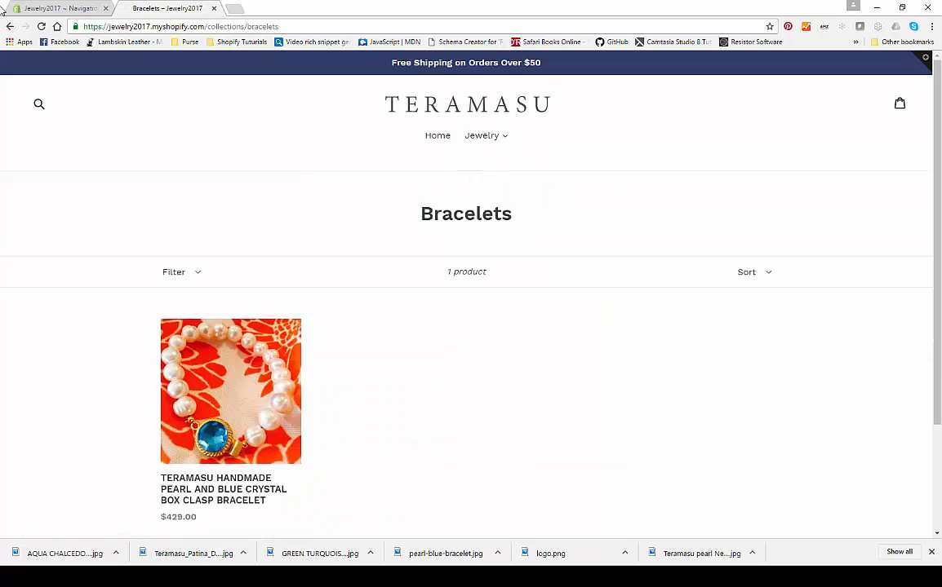
pyautogui.click(203, 371)
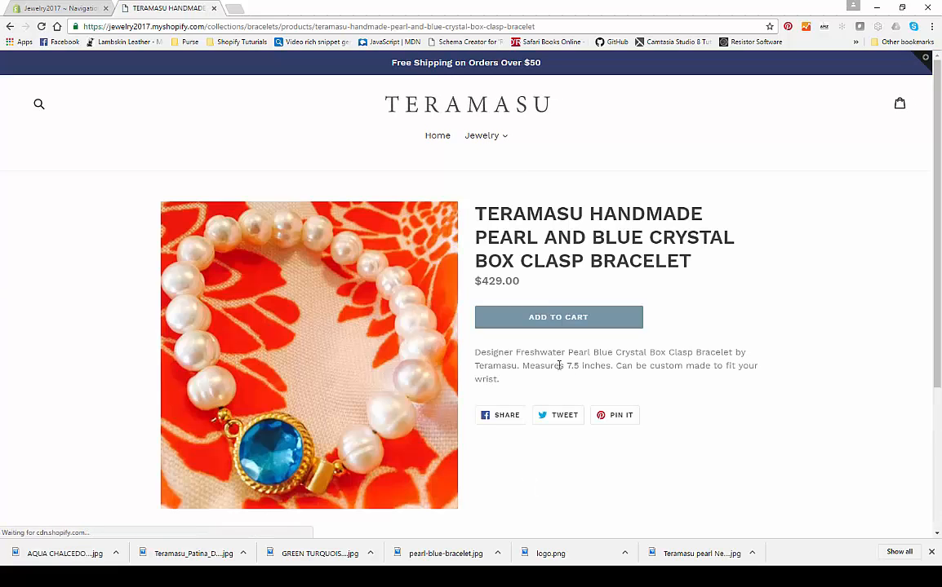
pyautogui.scroll(-2, 558, 367)
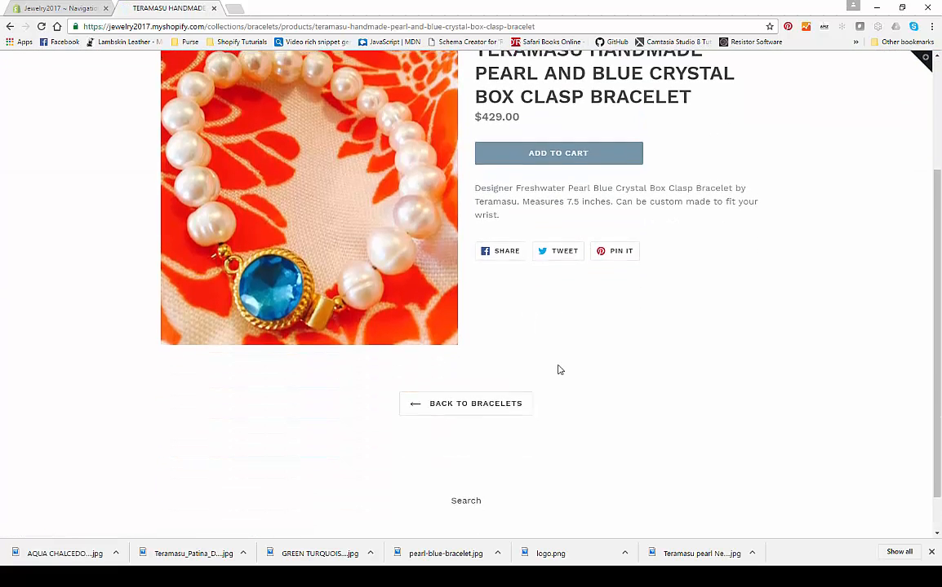
pyautogui.scroll(2, 558, 369)
pyautogui.click(447, 116)
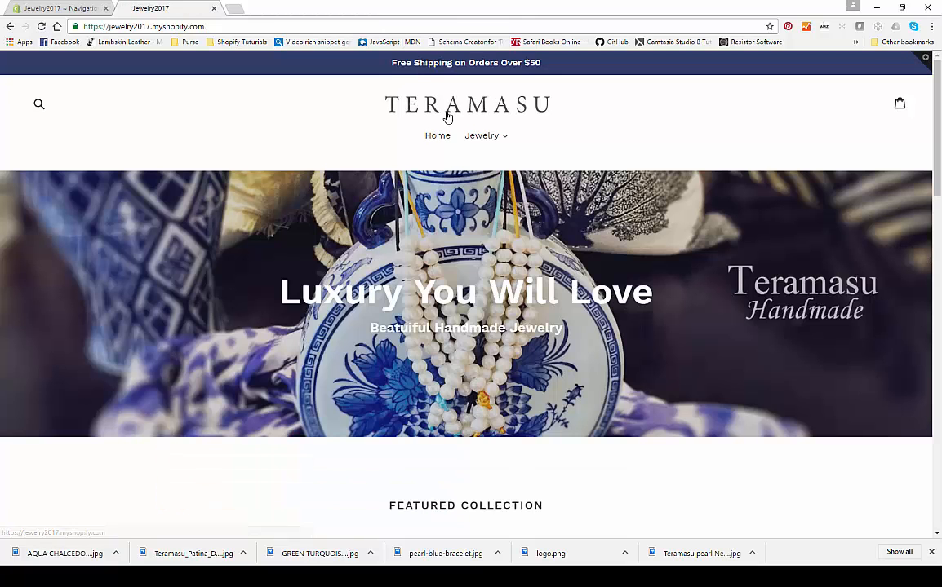
# - Examine the list of sales channels that can be added in the store's admin settings
pyautogui.click(38, 8)
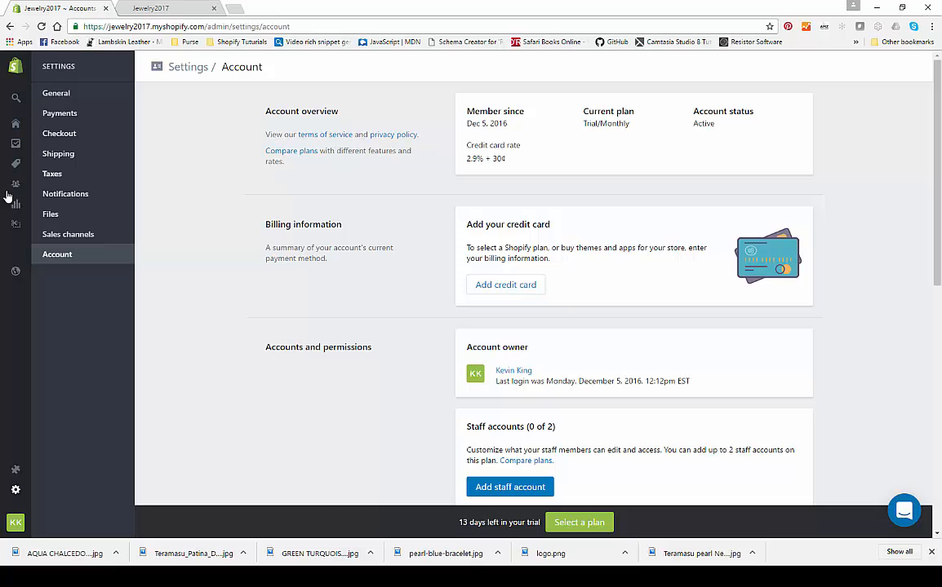
pyautogui.click(51, 238)
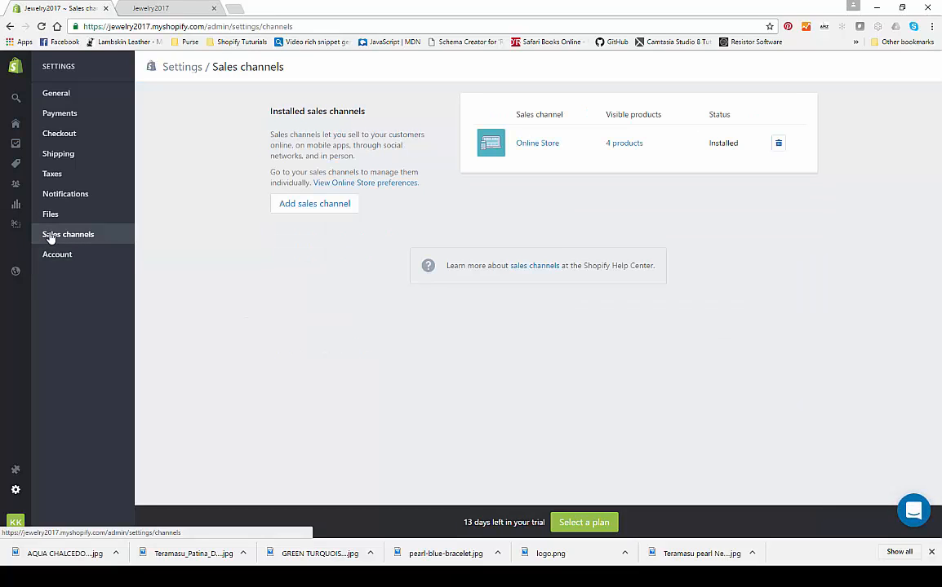
pyautogui.click(280, 206)
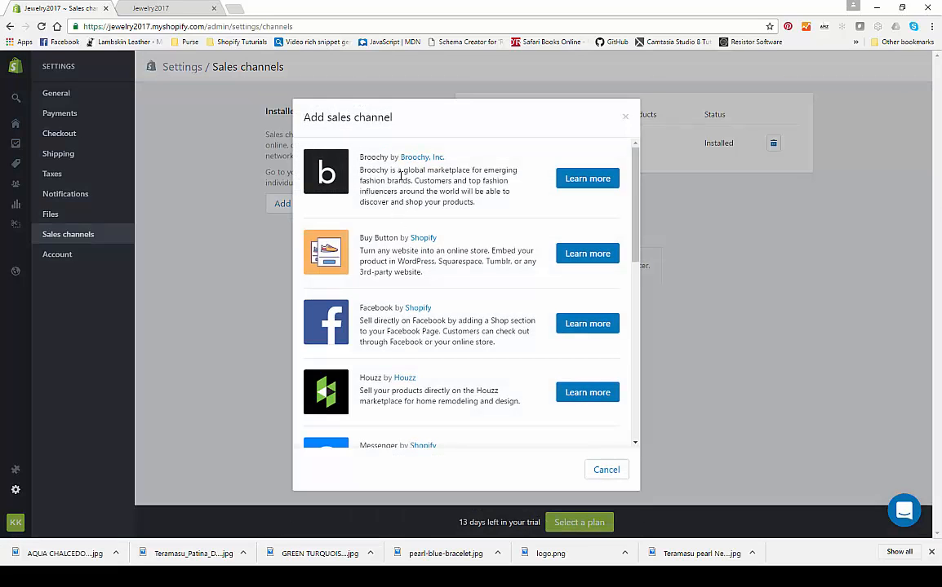
pyautogui.scroll(-1, 400, 173)
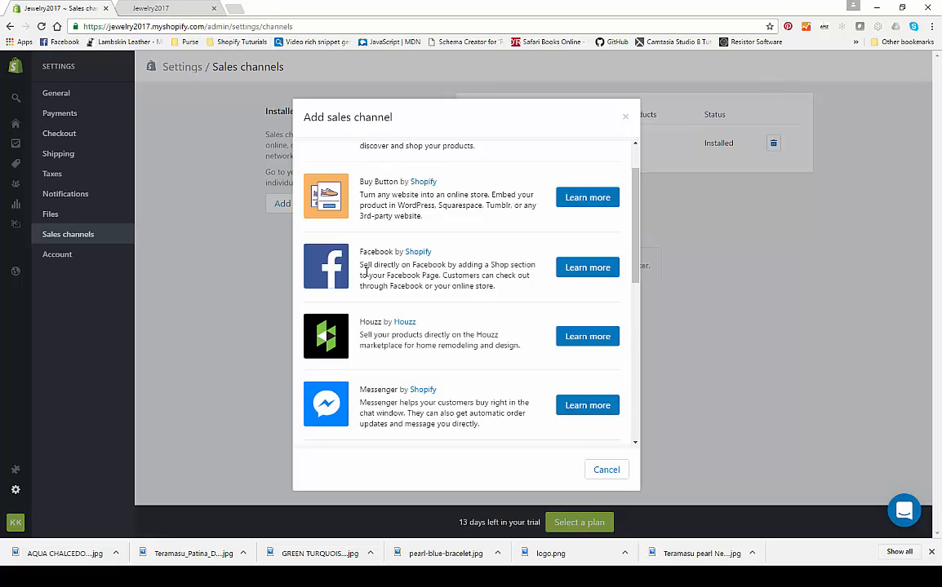
pyautogui.scroll(-4, 365, 272)
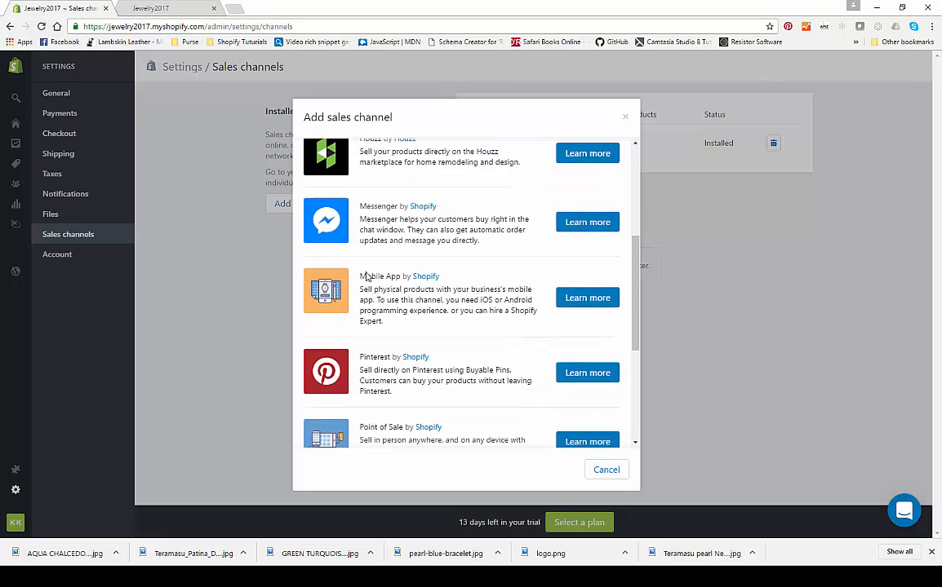
pyautogui.scroll(-2, 366, 272)
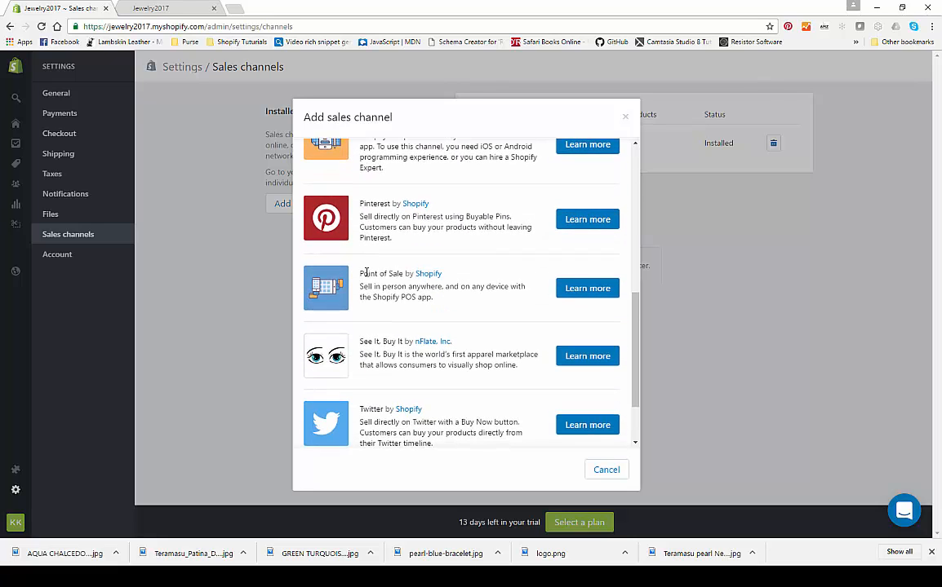
pyautogui.scroll(-1, 367, 271)
pyautogui.scroll(-1, 367, 275)
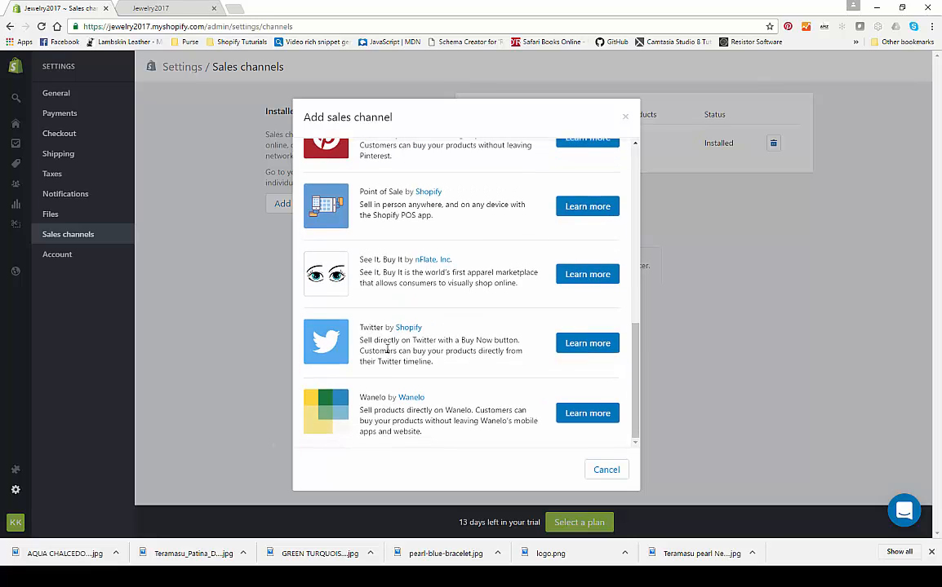
pyautogui.scroll(8, 386, 351)
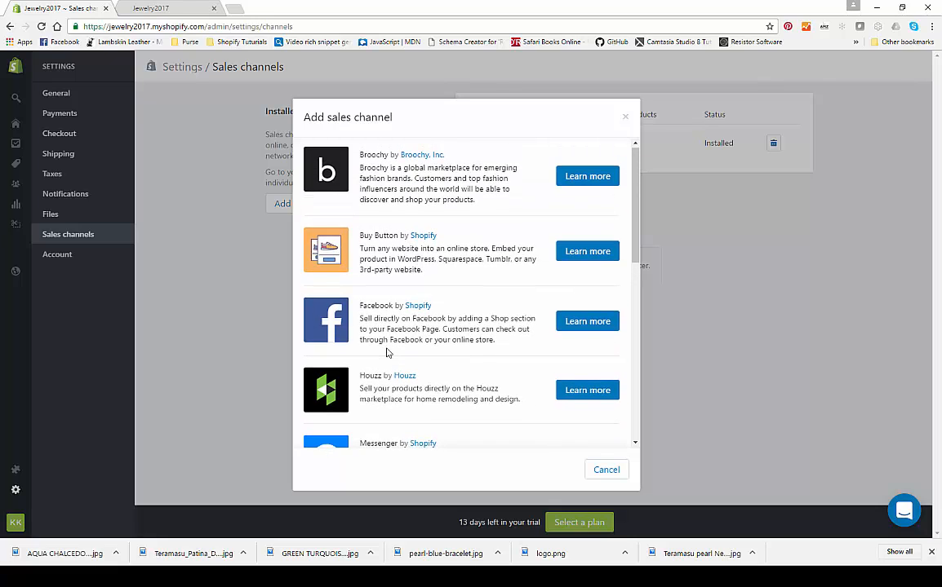
pyautogui.scroll(-3, 387, 353)
pyautogui.scroll(-3, 387, 352)
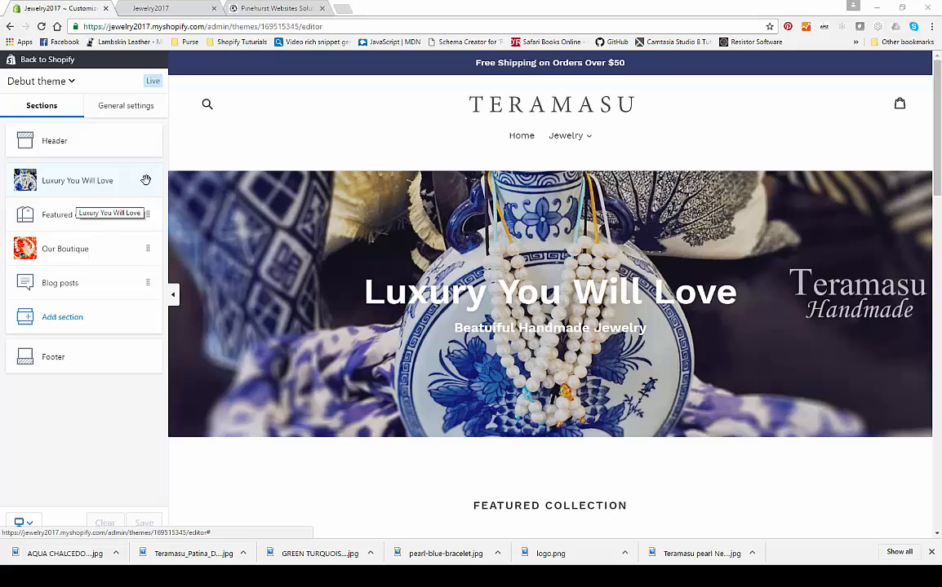
# - In the theme editor, try the Luxury You Will Love section below Featured collection and move it back above it
pyautogui.moveTo(146, 180); pyautogui.dragTo(141, 230)
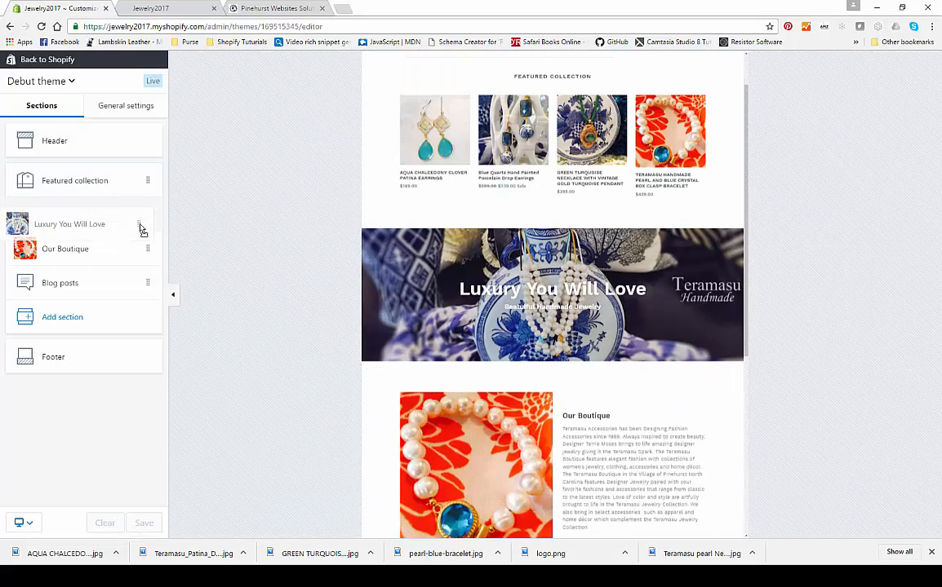
pyautogui.moveTo(141, 230); pyautogui.dragTo(149, 177)
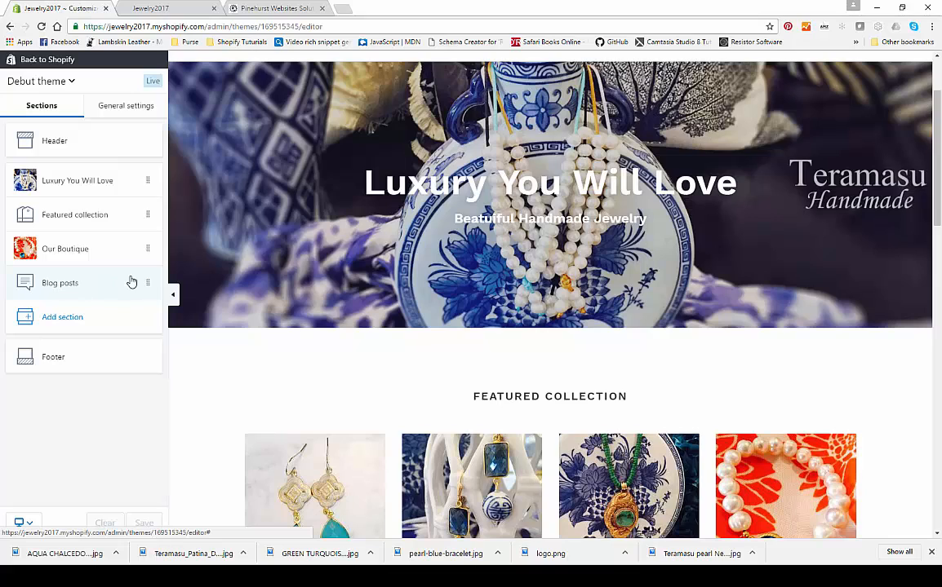
# - Try #8b4d4d as the theme's background color and discard the change
pyautogui.click(127, 108)
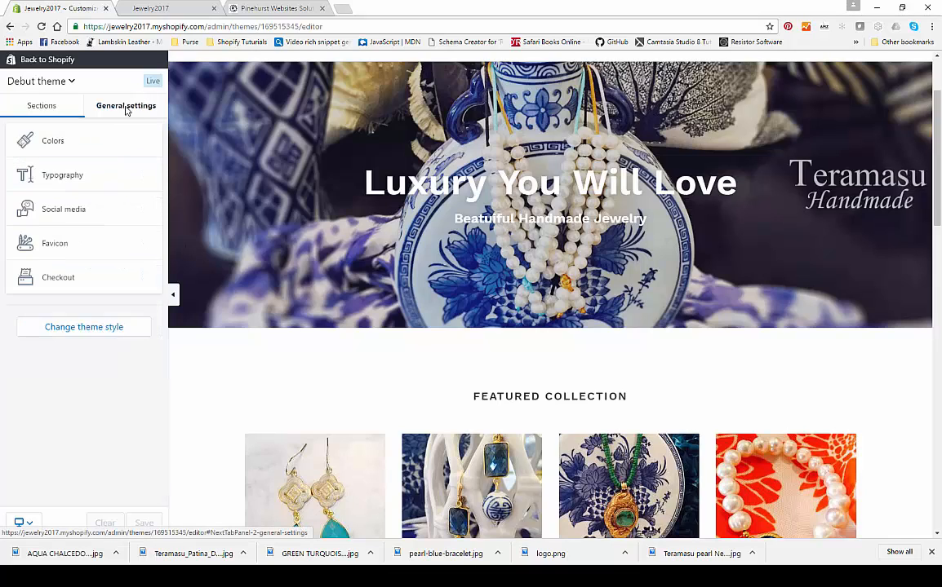
pyautogui.click(54, 143)
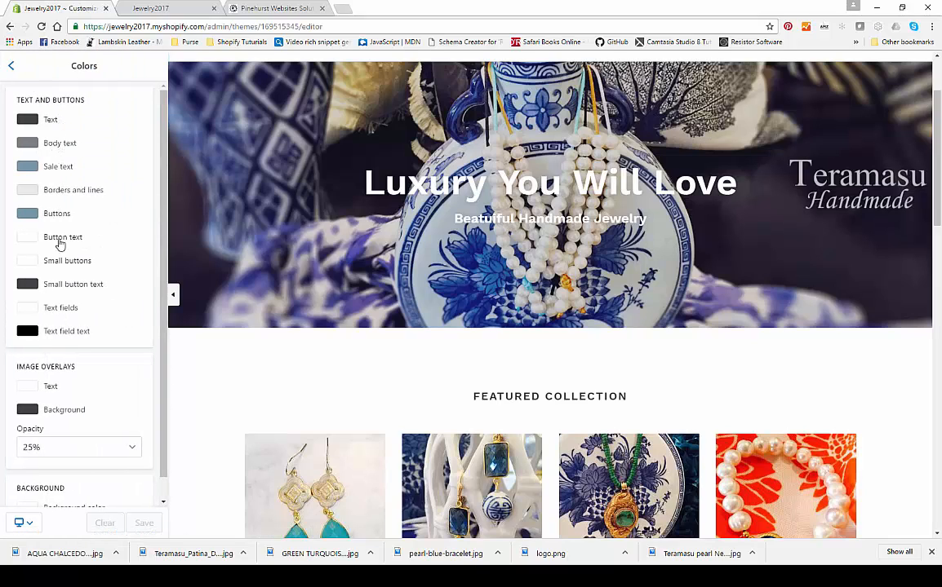
pyautogui.scroll(-1, 74, 304)
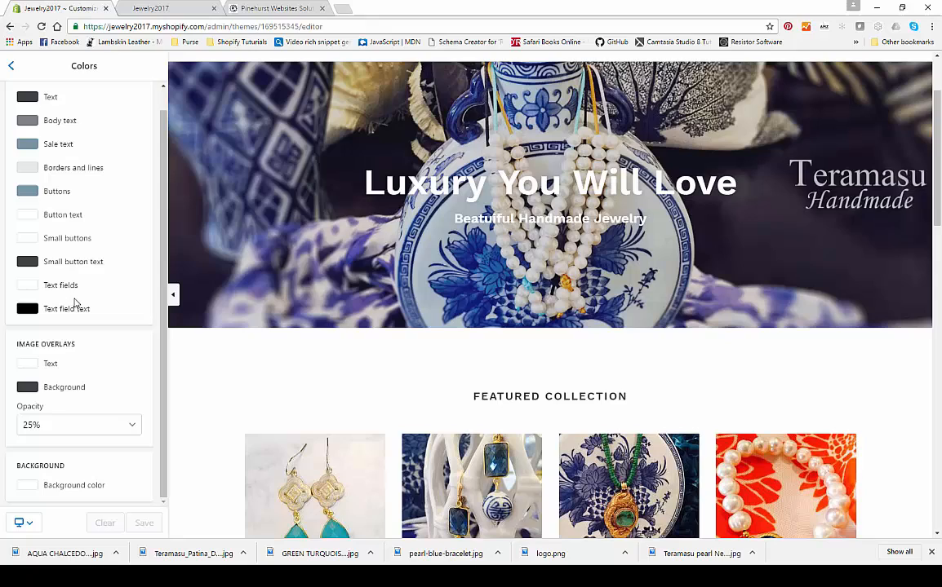
pyautogui.click(26, 488)
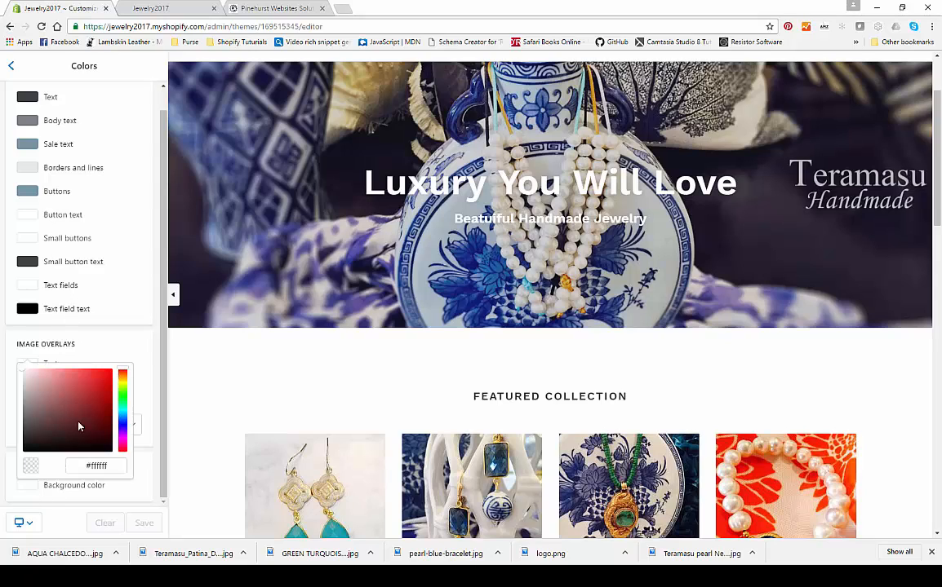
pyautogui.moveTo(79, 426); pyautogui.dragTo(63, 408)
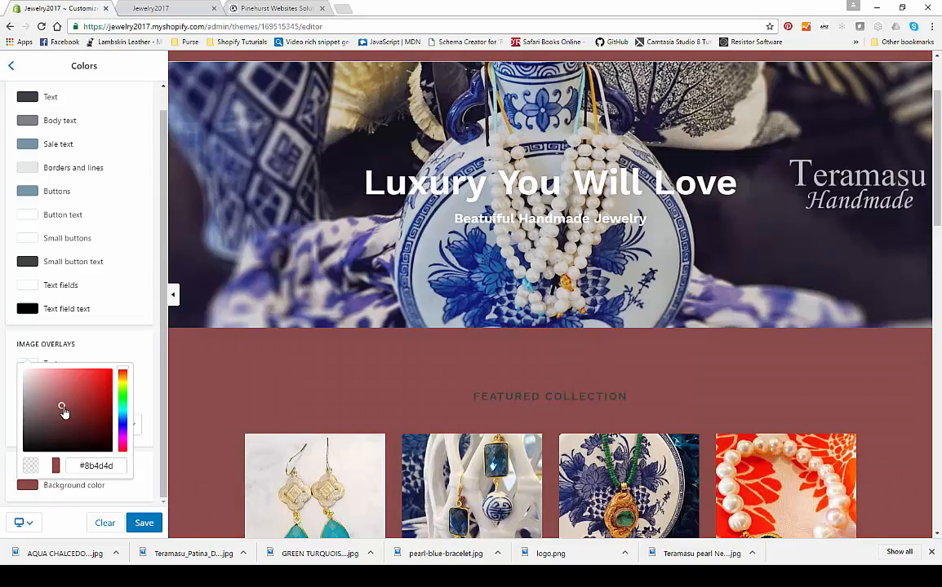
pyautogui.click(106, 525)
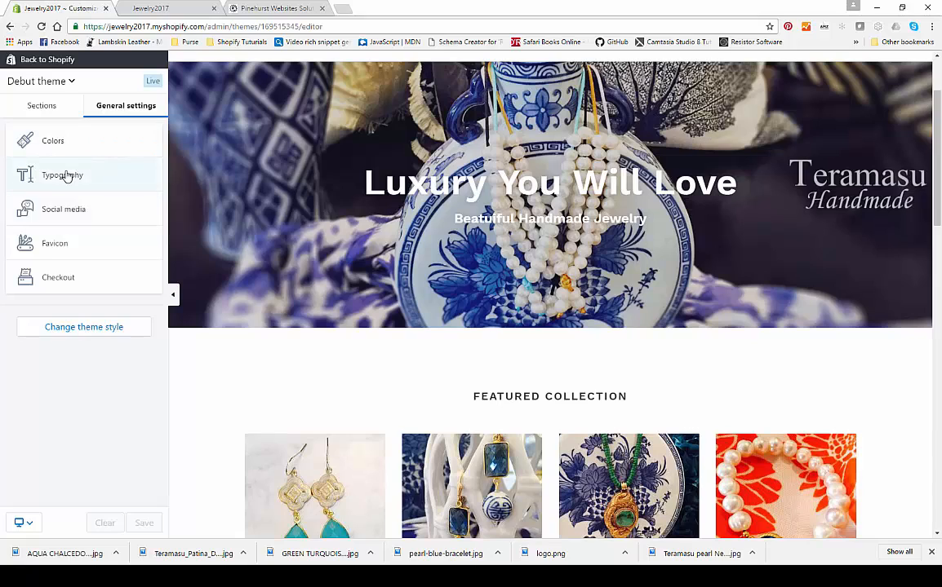
# - Try Droid Sans Bold as the font for the theme's headings and buttons, and discard the change
pyautogui.click(65, 175)
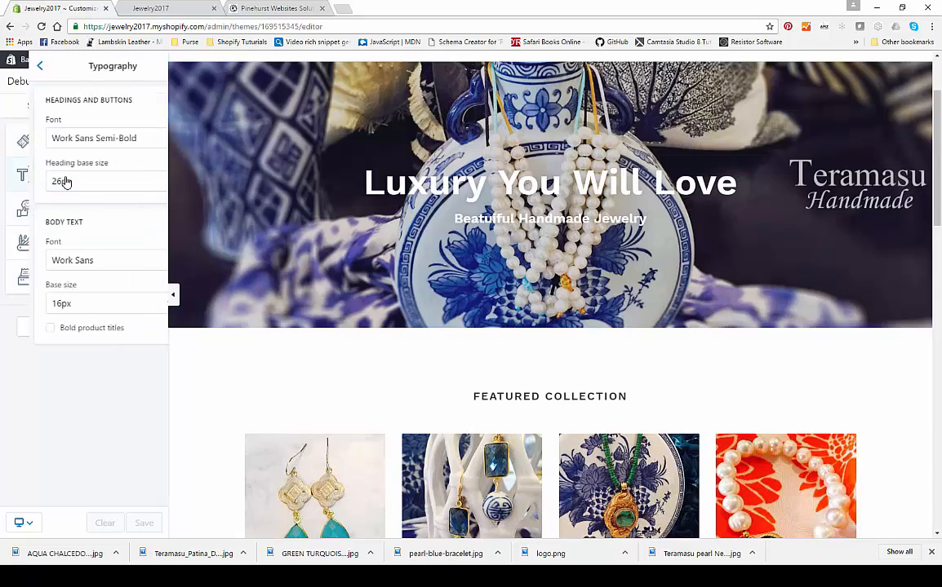
pyautogui.click(93, 139)
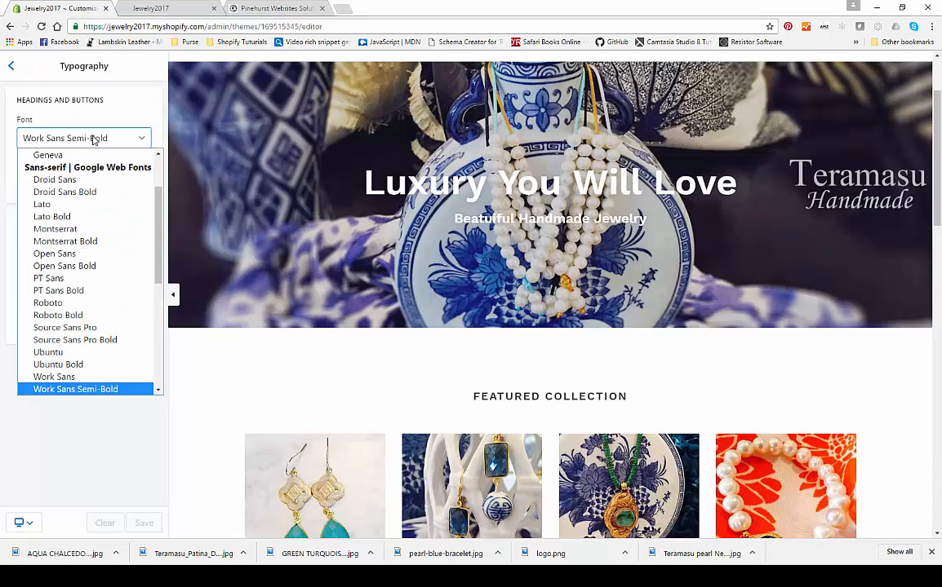
pyautogui.click(60, 192)
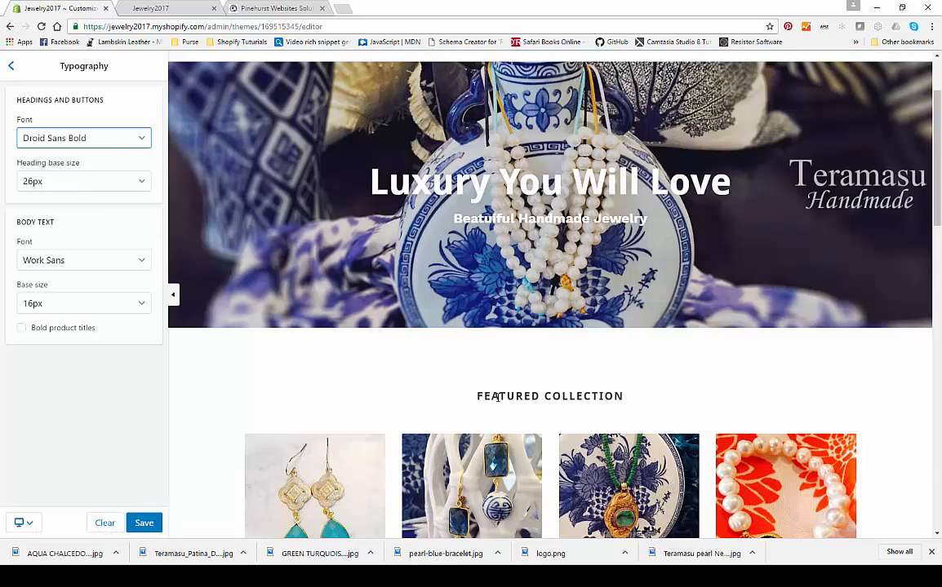
pyautogui.click(104, 524)
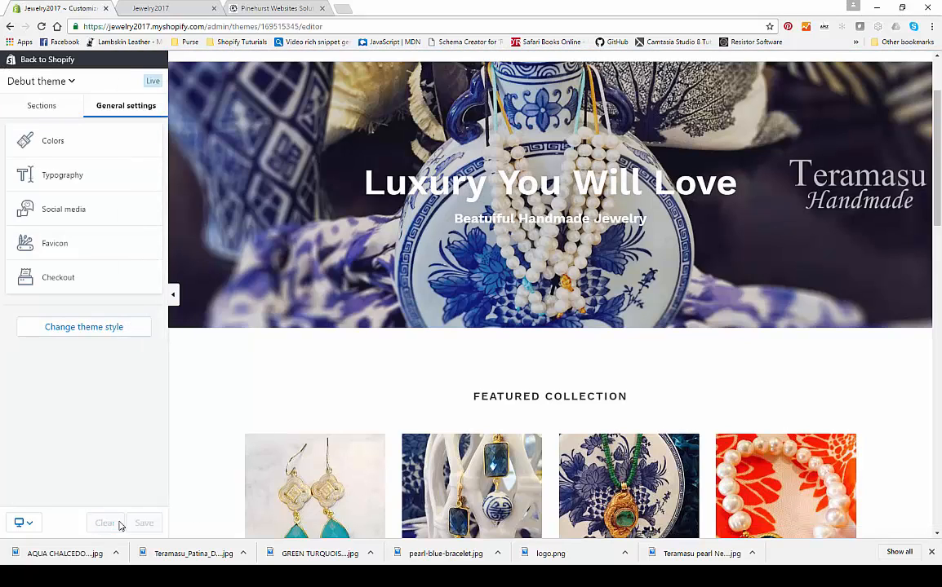
pyautogui.moveTo(473, 396); pyautogui.dragTo(642, 393)
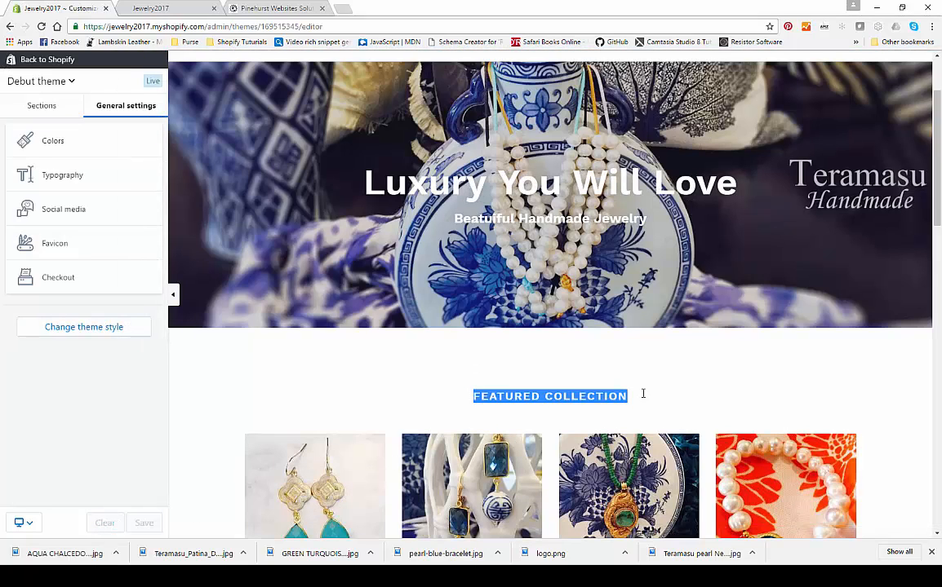
pyautogui.scroll(2, 466, 384)
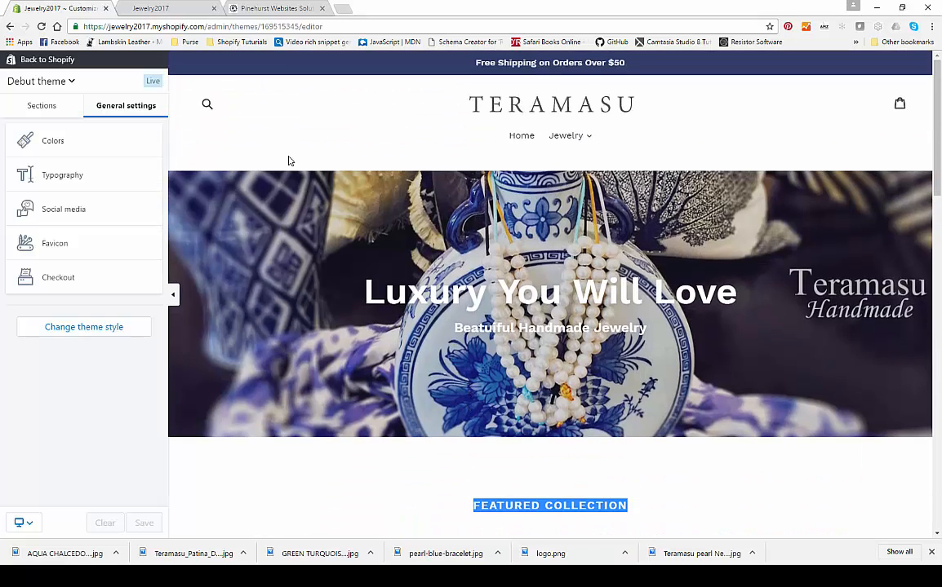
# - Examine the theme's social media settings, including the sharing options and the social account link fields
pyautogui.click(51, 198)
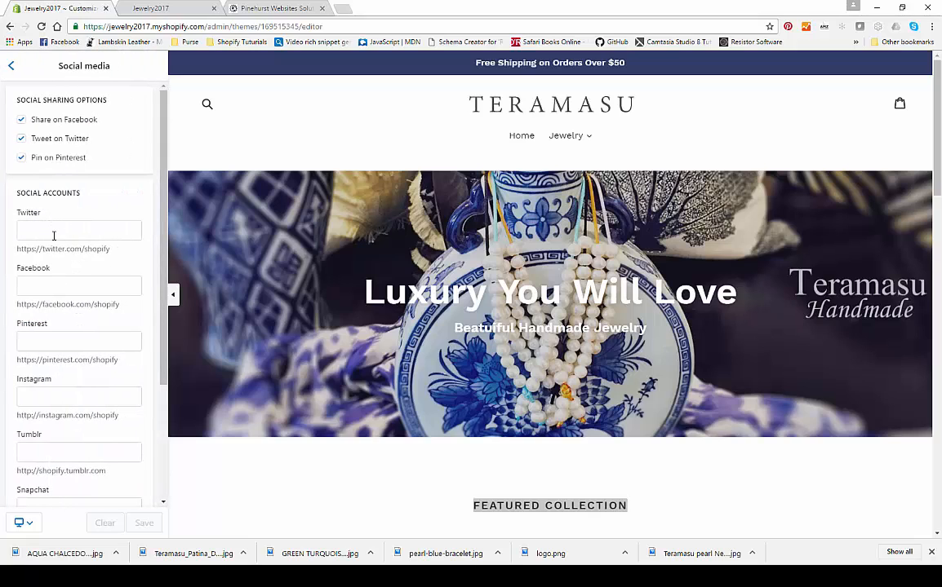
pyautogui.scroll(-3, 54, 235)
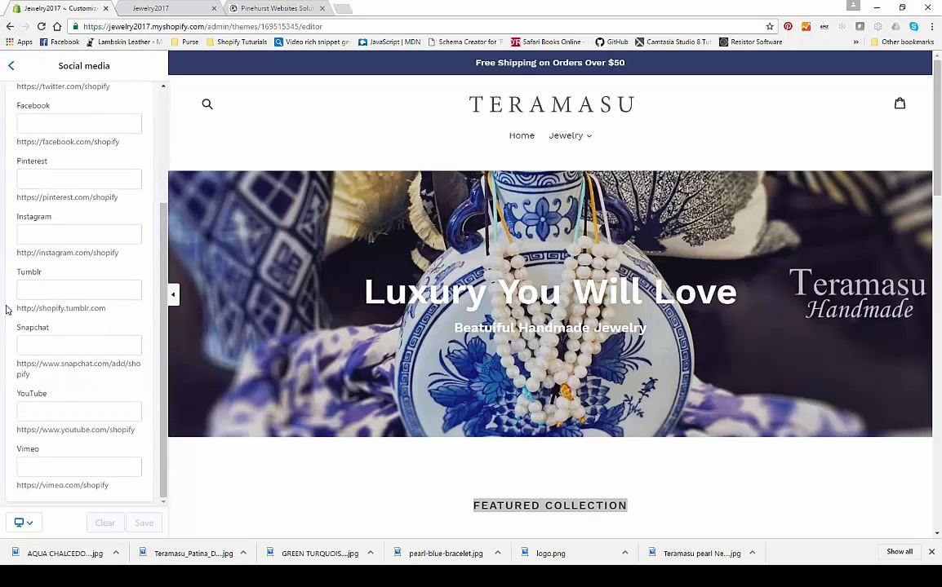
pyautogui.scroll(2, 46, 200)
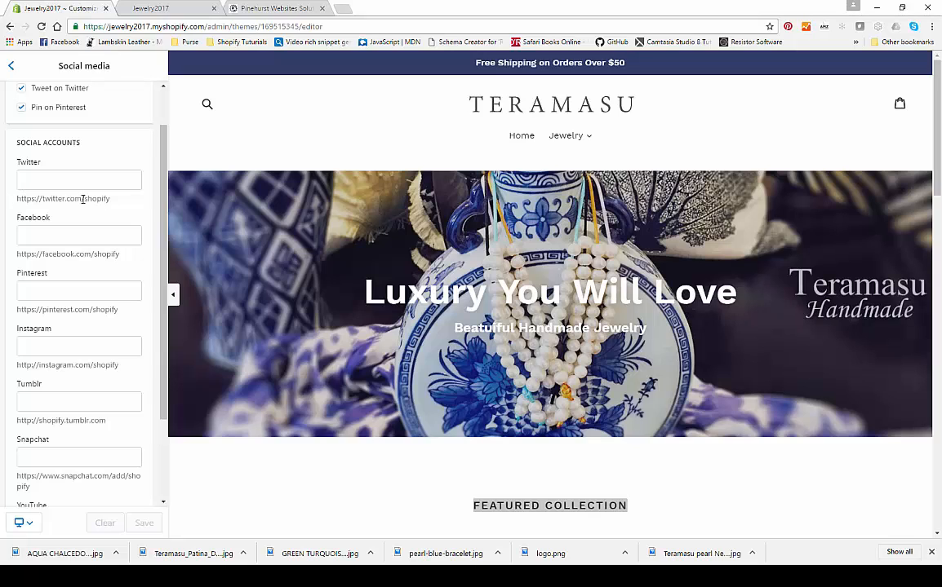
pyautogui.moveTo(85, 198); pyautogui.dragTo(174, 198)
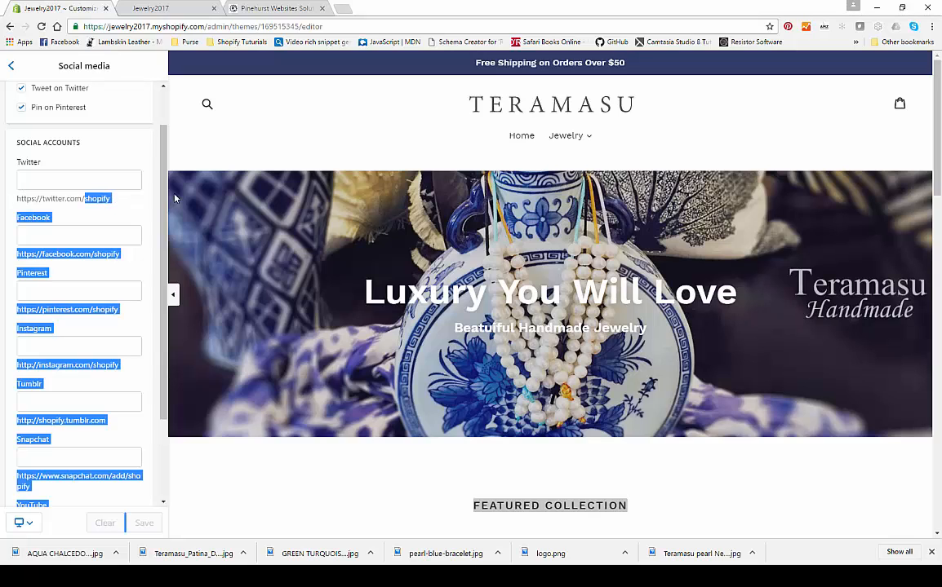
pyautogui.click(108, 198)
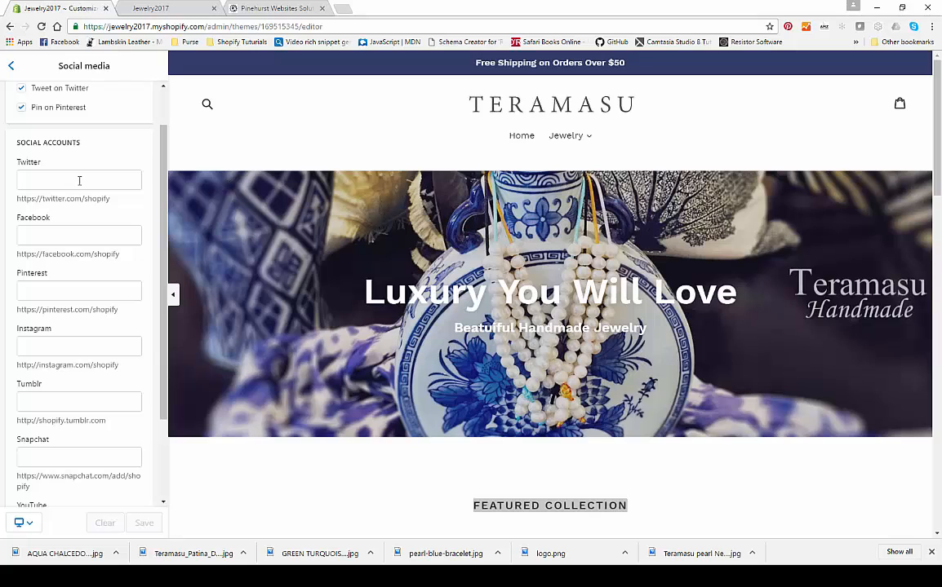
pyautogui.scroll(1, 77, 179)
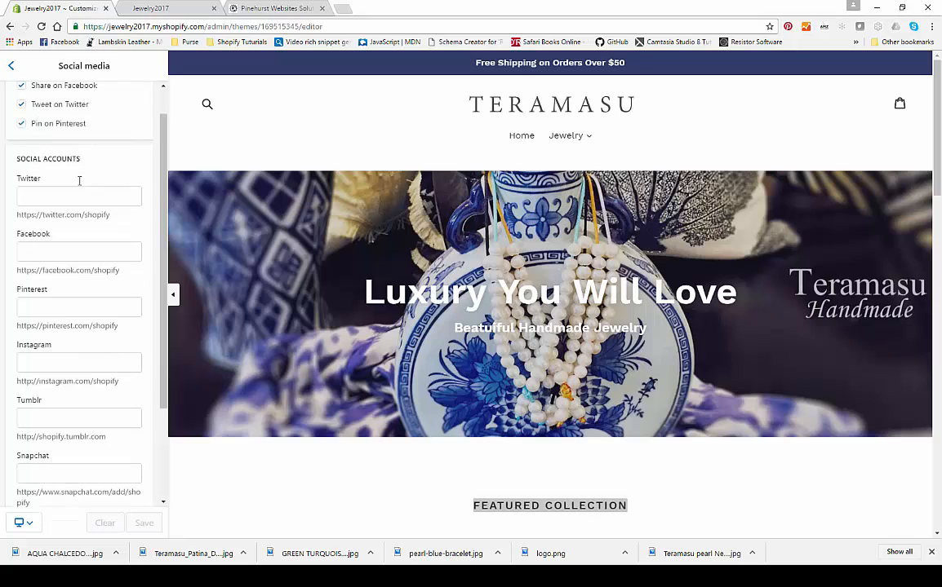
pyautogui.click(13, 69)
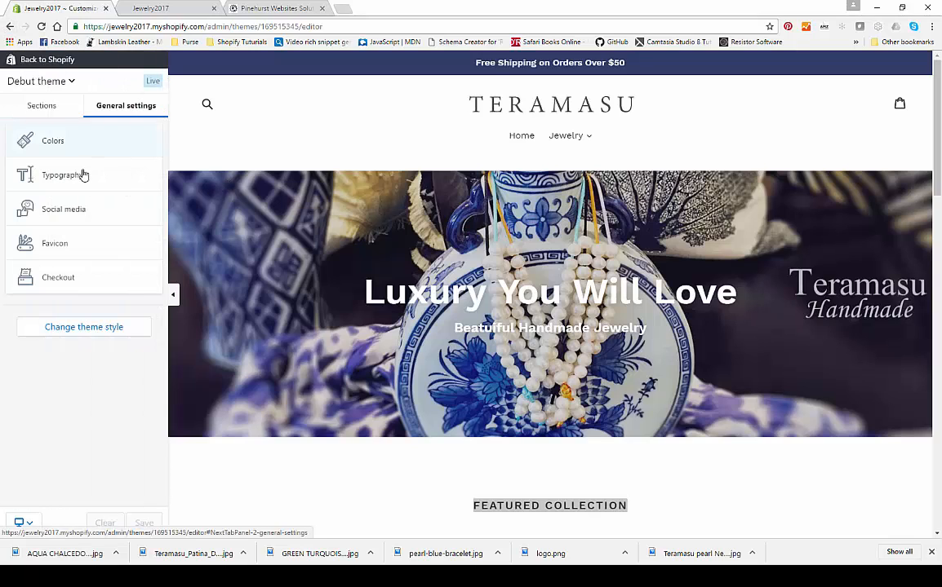
# - Look over the theme's favicon and checkout settings, and return to the list of general settings
pyautogui.click(62, 254)
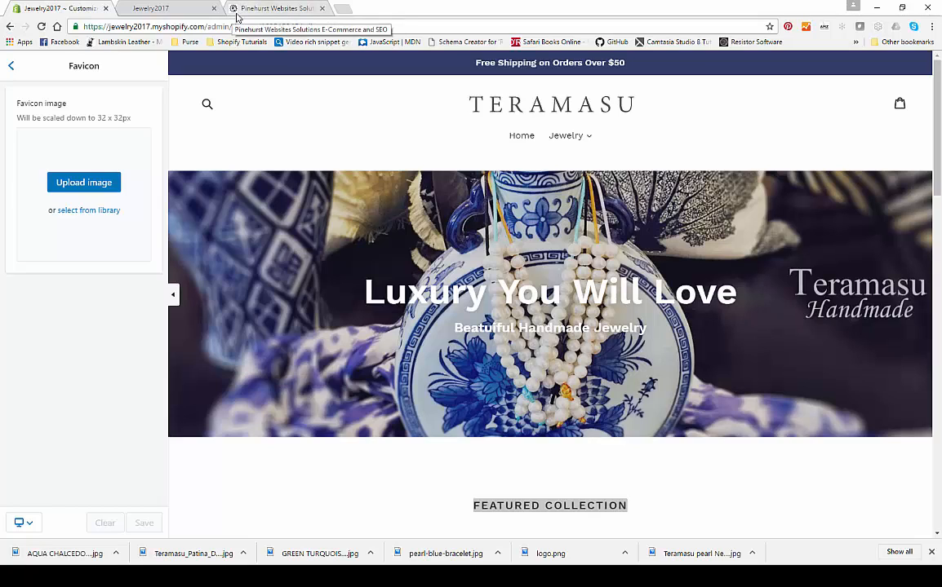
pyautogui.click(10, 66)
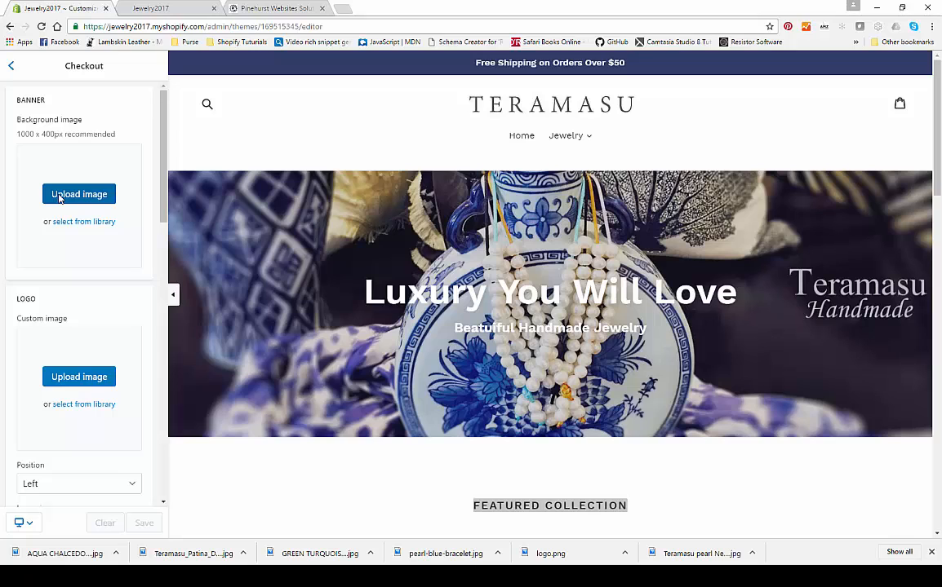
pyautogui.scroll(-7, 59, 198)
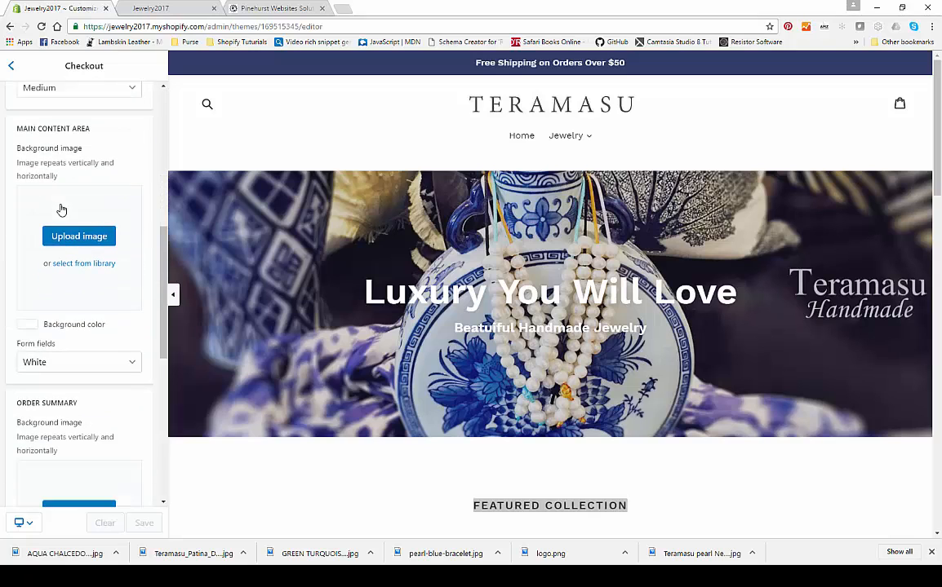
pyautogui.scroll(-5, 60, 209)
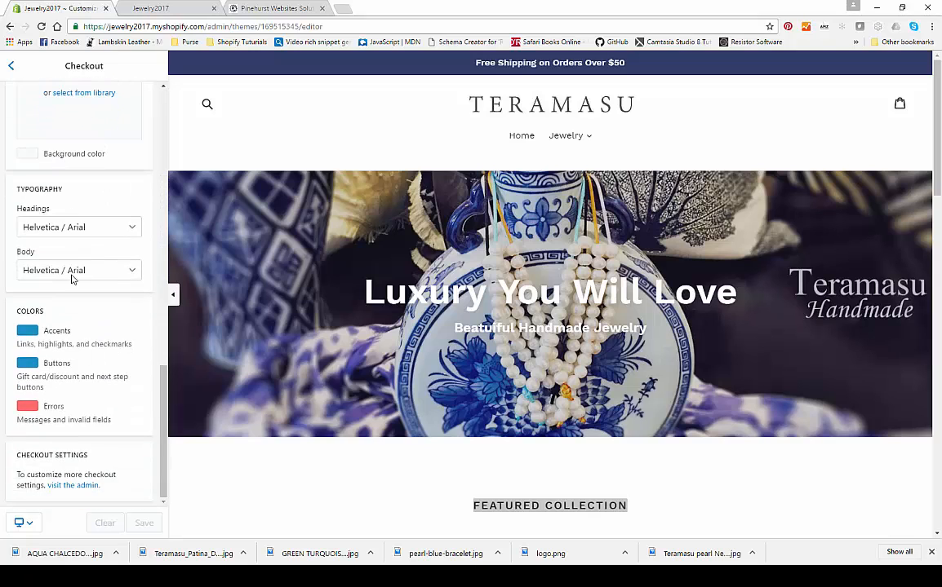
pyautogui.scroll(12, 82, 375)
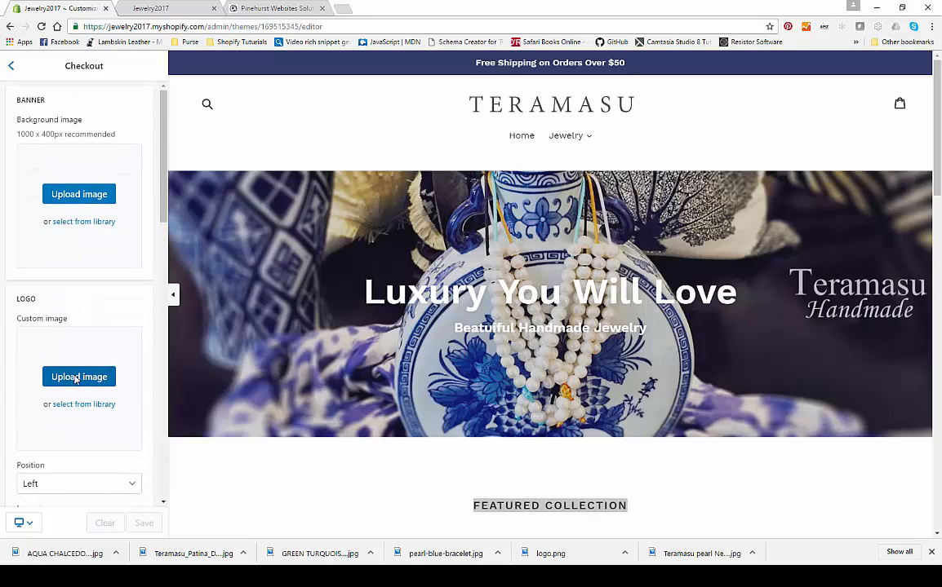
pyautogui.click(11, 66)
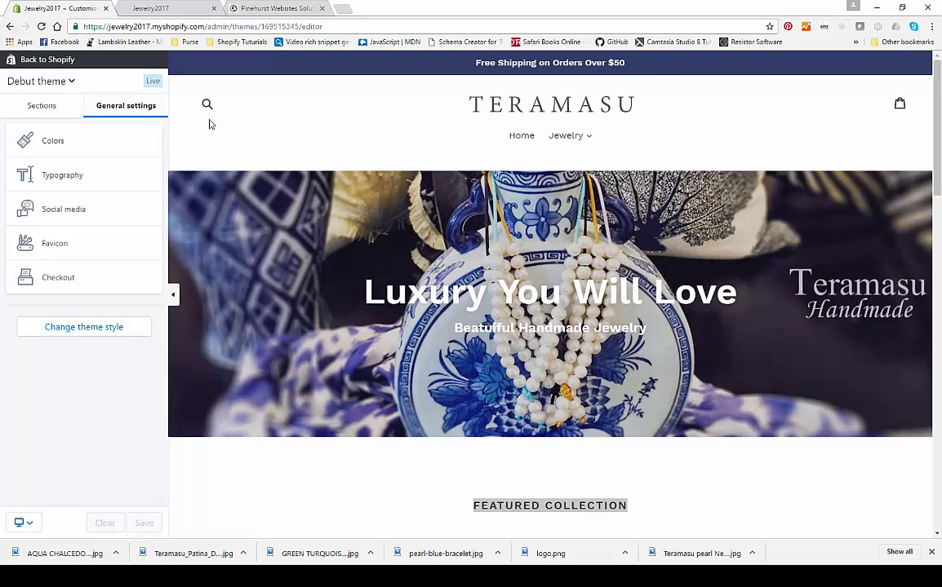
# - Reload the storefront's home page and browse the Earrings collection under Jewelry
pyautogui.click(155, 8)
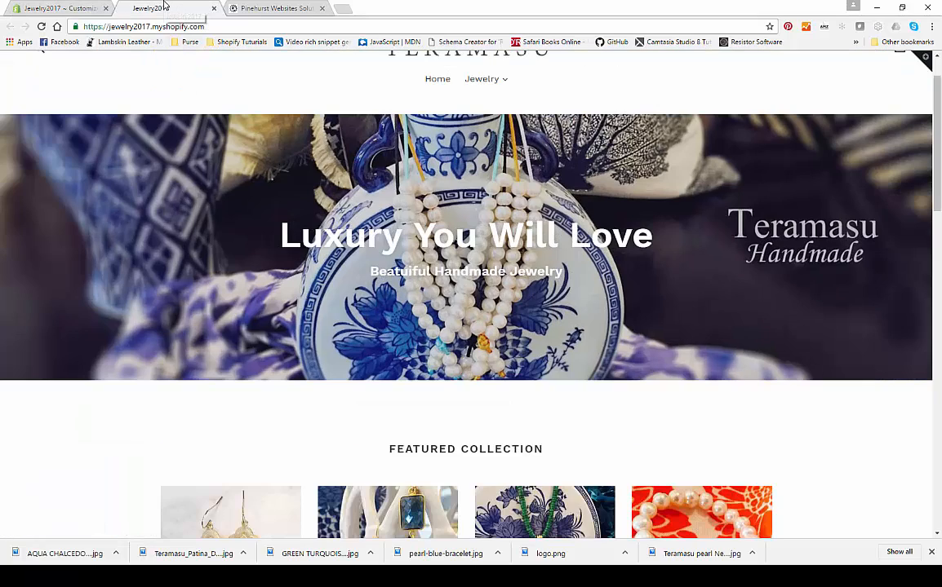
pyautogui.click(41, 27)
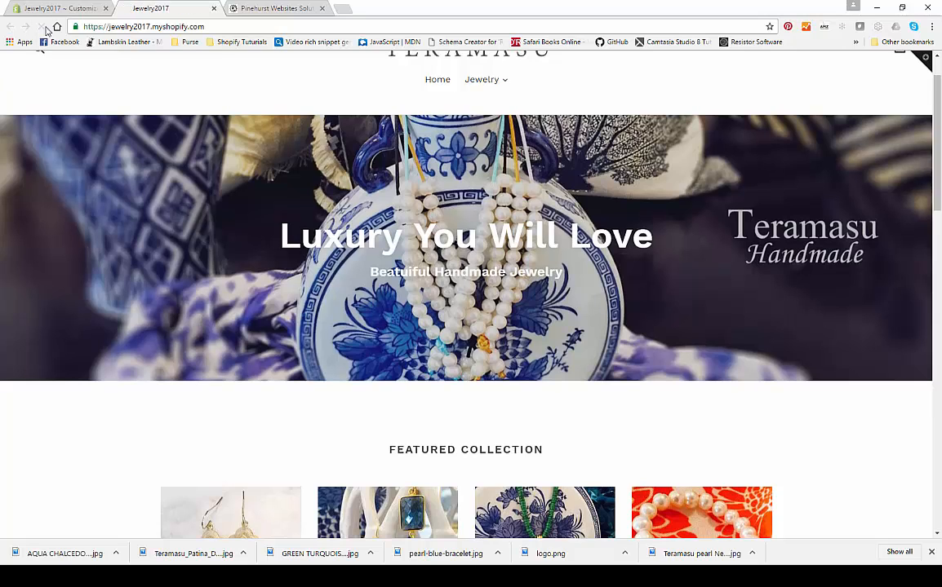
pyautogui.scroll(1, 373, 264)
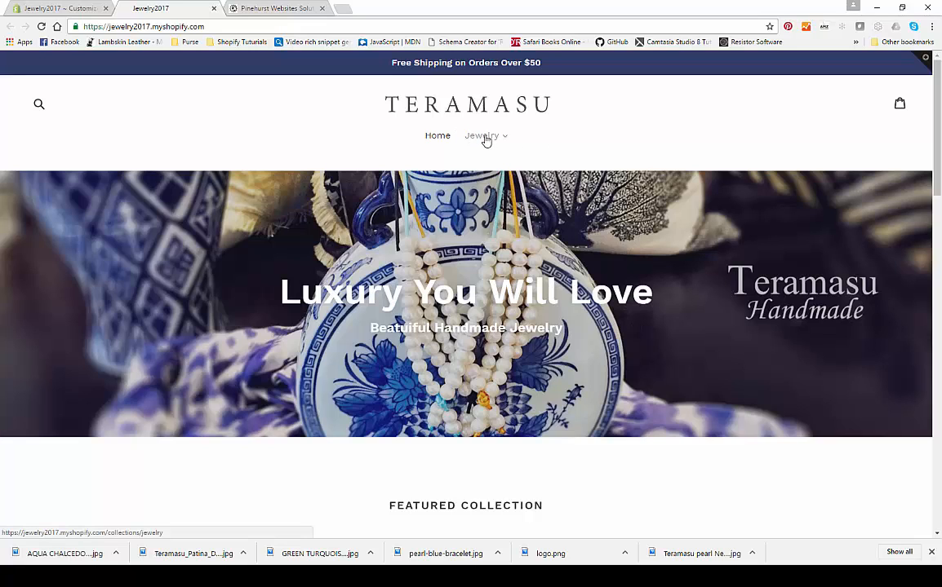
pyautogui.moveTo(486, 141)
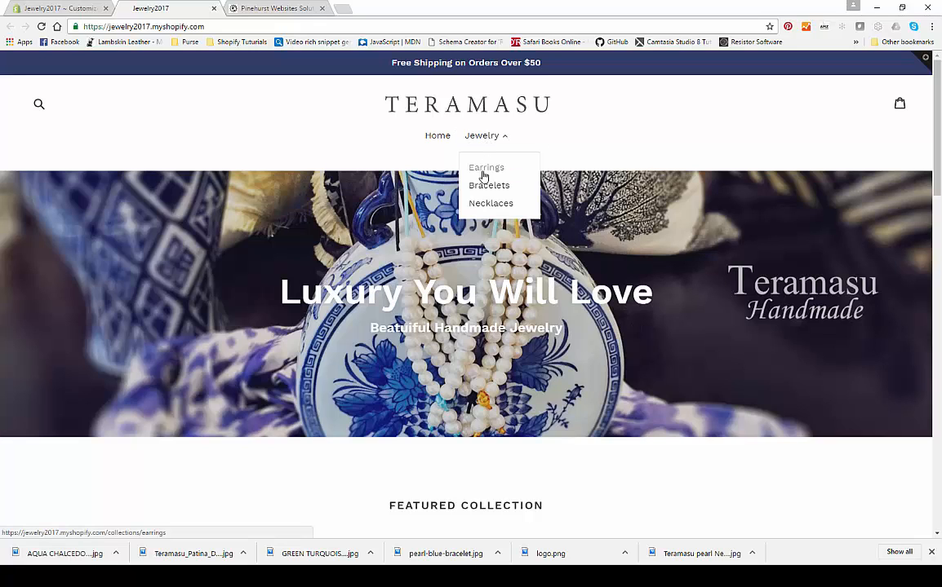
pyautogui.click(483, 171)
pyautogui.scroll(-3, 483, 176)
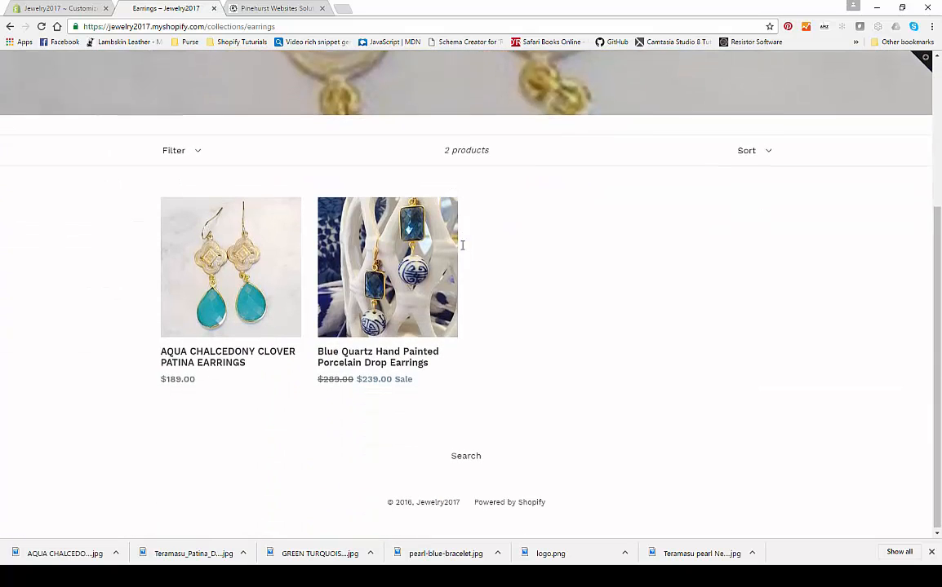
# - Add the Blue Quartz Hand Painted Porcelain Drop Earrings to the cart and review the cart page
pyautogui.click(362, 275)
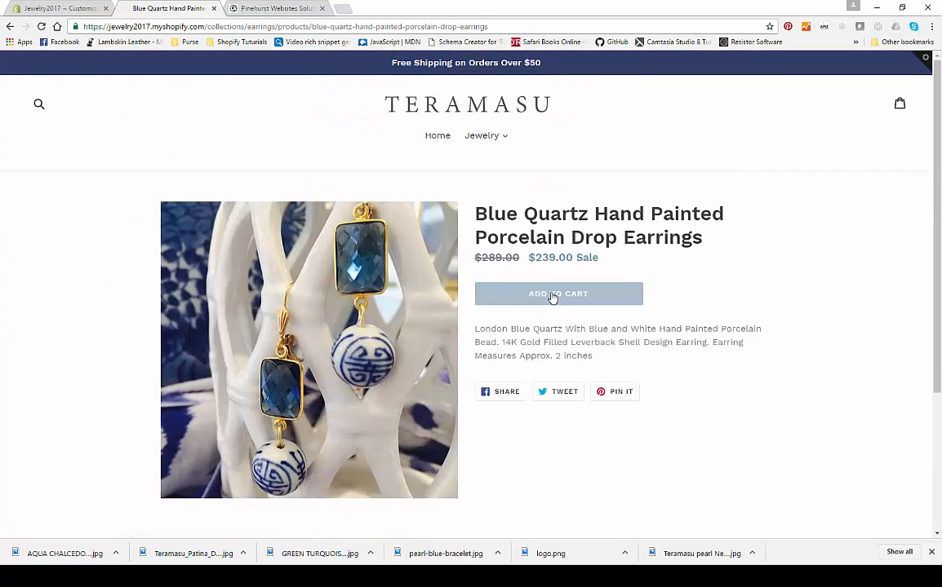
pyautogui.scroll(-2, 550, 296)
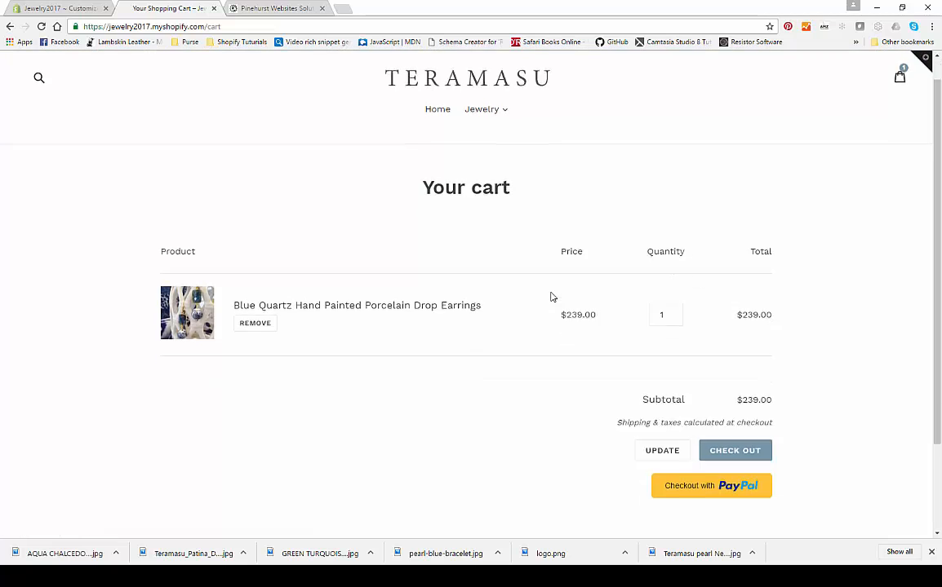
pyautogui.scroll(2, 551, 297)
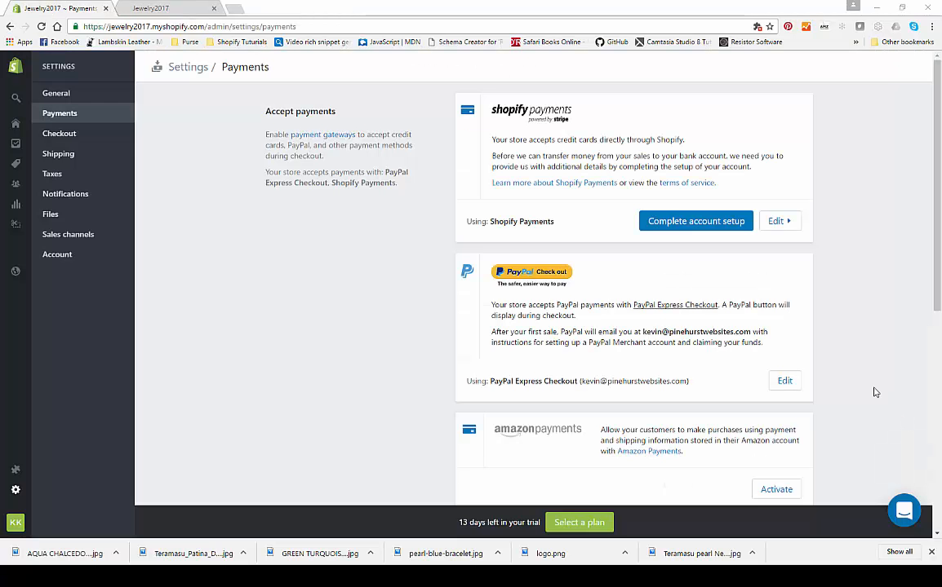
# - Review the store admin's payment settings, from the payment providers through manual payments and payment authorization
pyautogui.moveTo(22, 491)
pyautogui.scroll(-2, 389, 195)
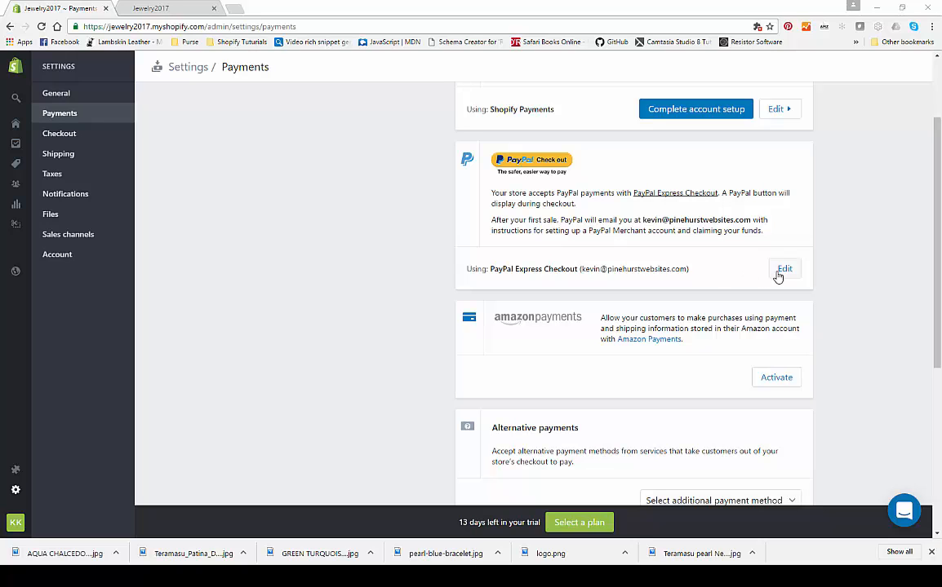
pyautogui.scroll(-2, 428, 279)
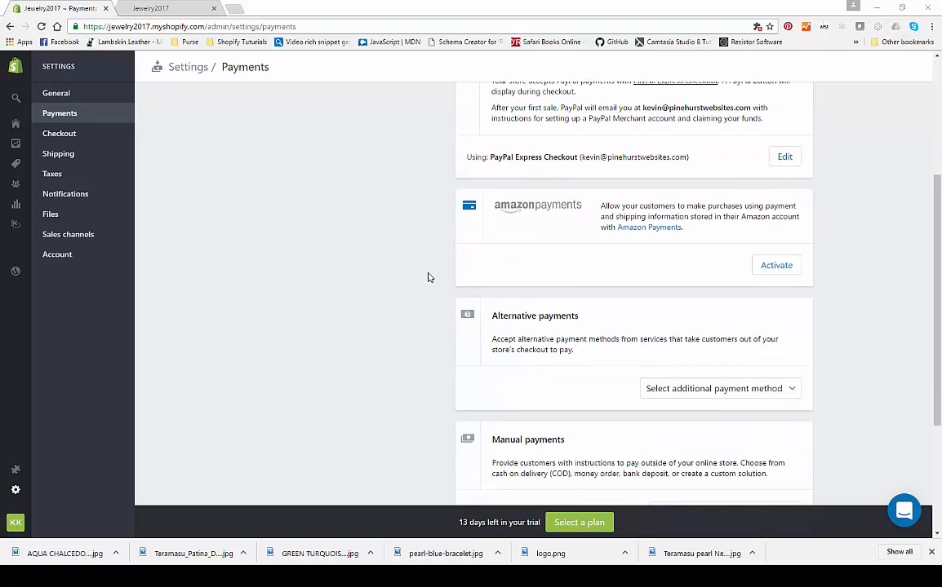
pyautogui.scroll(-3, 427, 278)
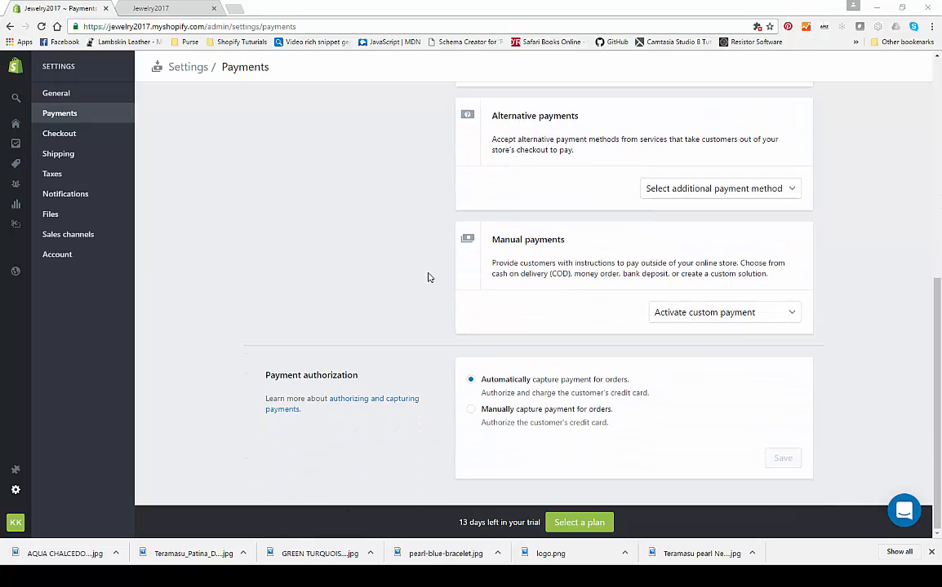
pyautogui.scroll(5, 428, 278)
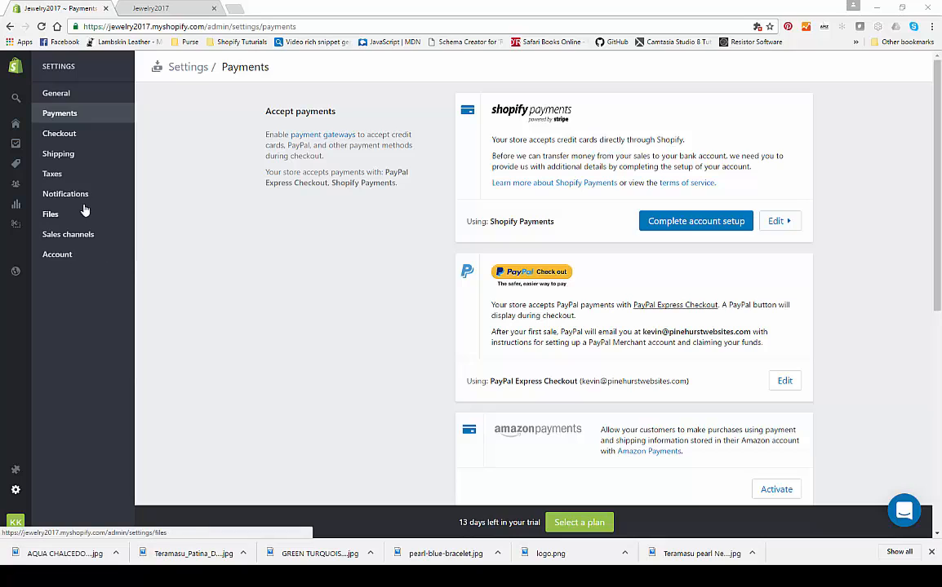
# - Remove the Heavy Goods Shipping rate from the Domestic zone in the store's shipping settings
pyautogui.click(55, 160)
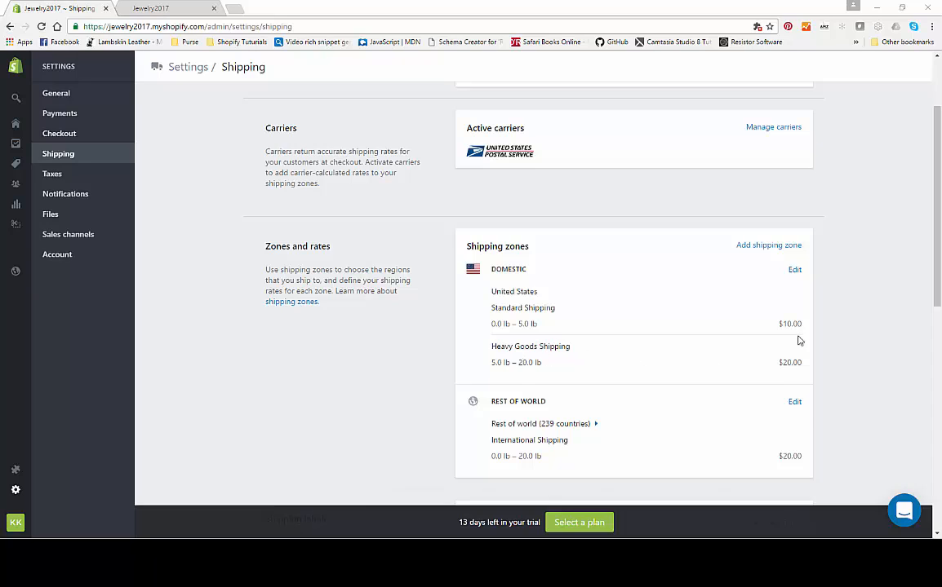
pyautogui.click(795, 270)
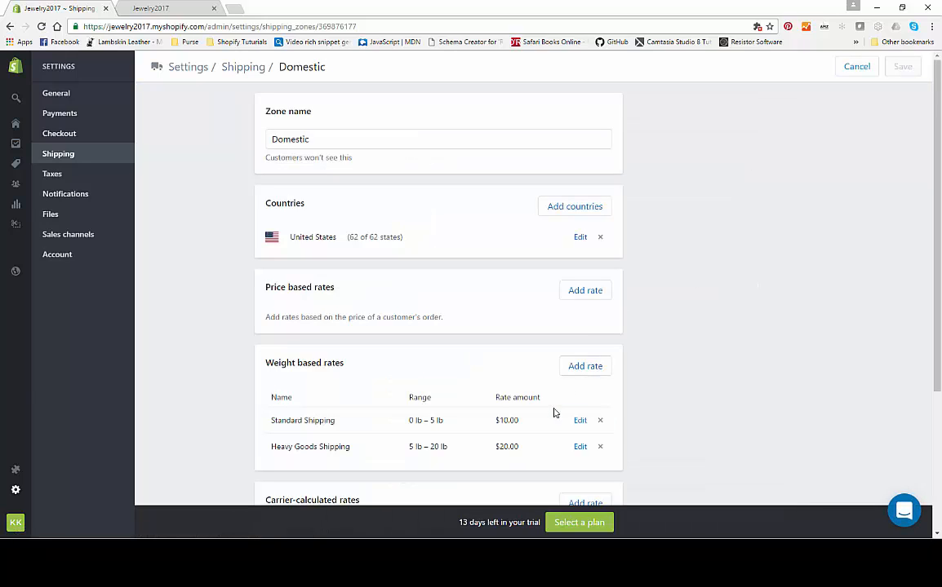
pyautogui.click(599, 449)
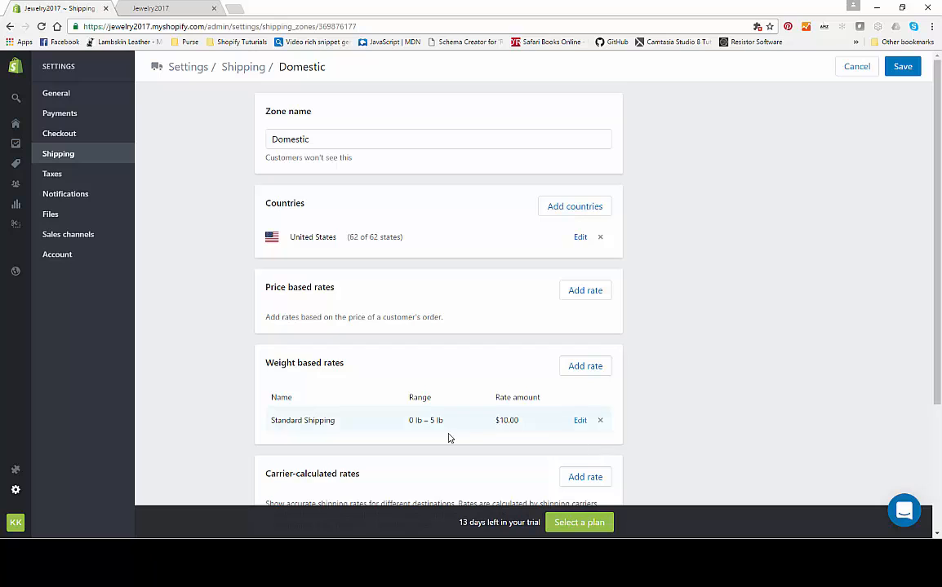
# - Make the weight based Standard Shipping rate free, with a maximum order weight of 100 lb
pyautogui.click(580, 421)
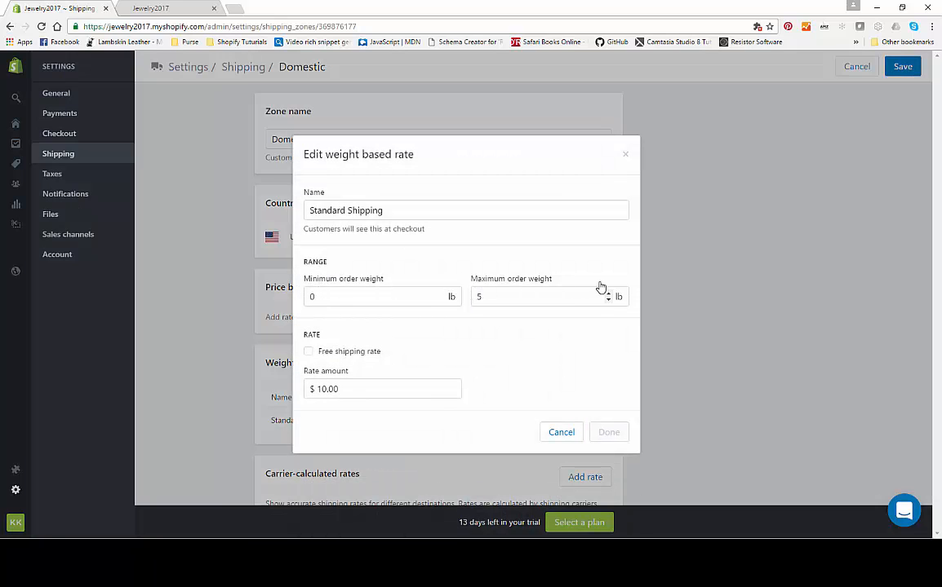
pyautogui.click(308, 353)
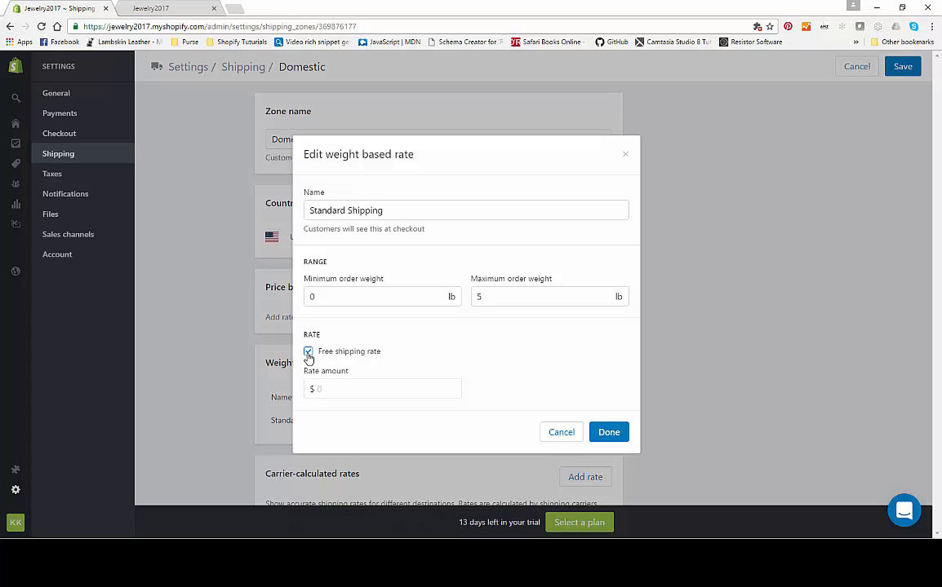
pyautogui.doubleClick(522, 296)
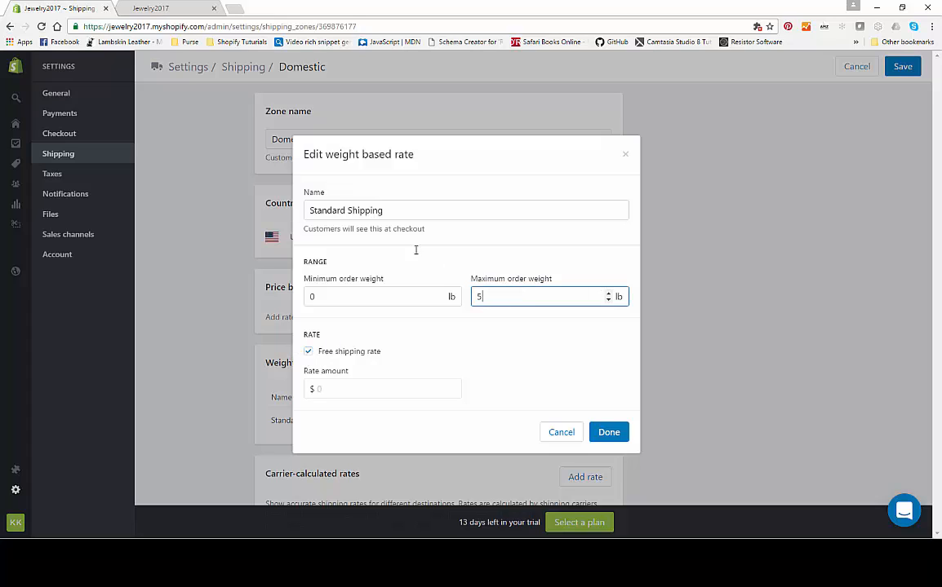
pyautogui.write('100')
pyautogui.click(608, 432)
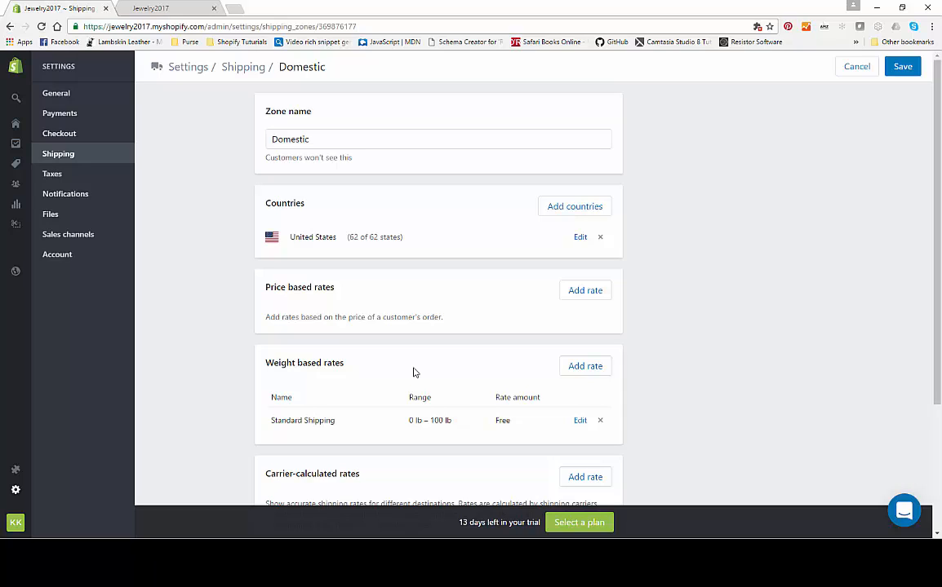
# - Remove the weight based Standard Shipping rate and start a price based rate of $4.99 for orders up to $50
pyautogui.click(600, 421)
pyautogui.click(586, 296)
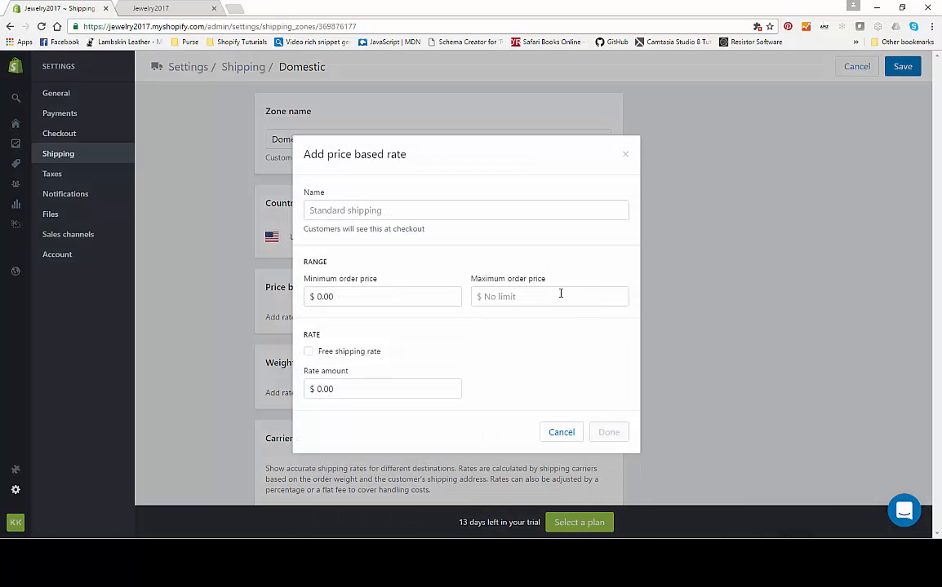
pyautogui.click(505, 296)
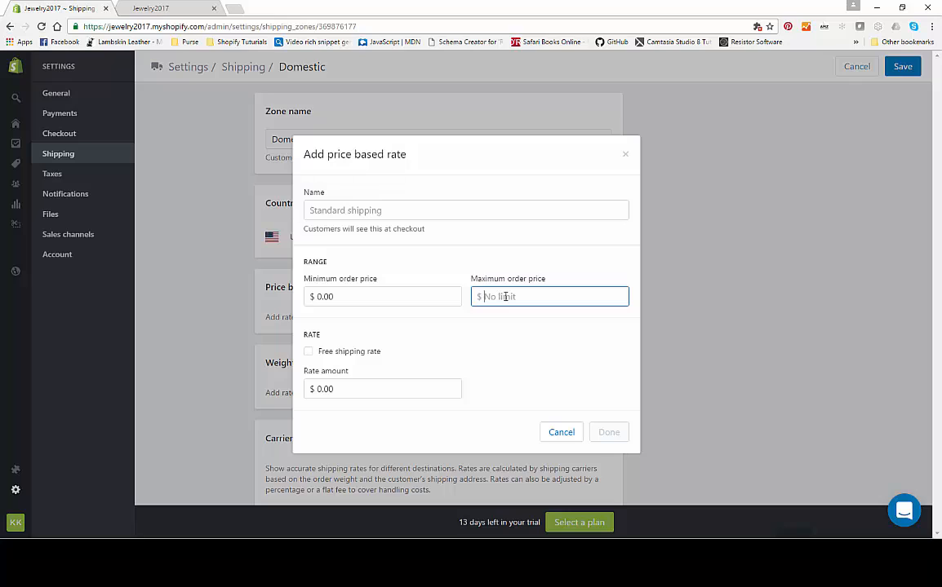
pyautogui.write('50')
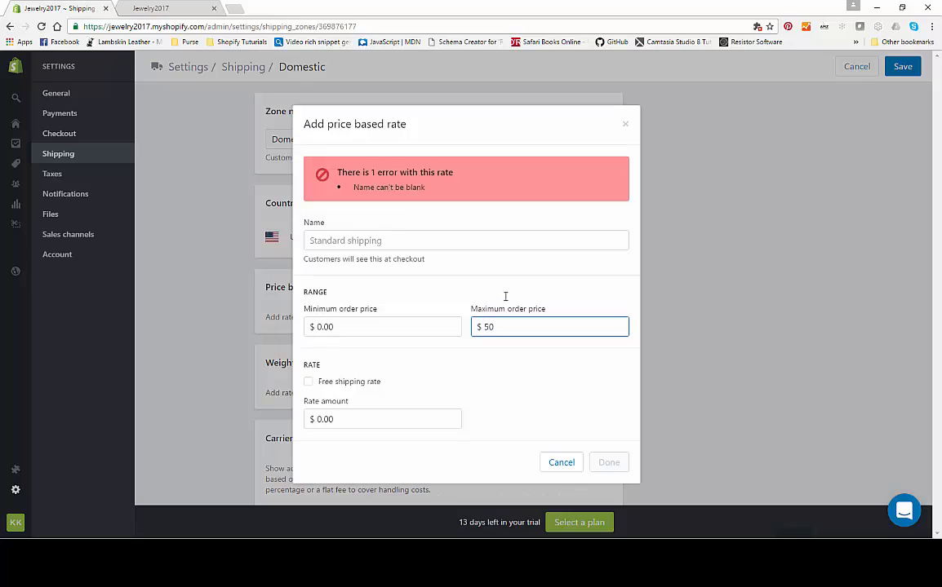
pyautogui.click(308, 381)
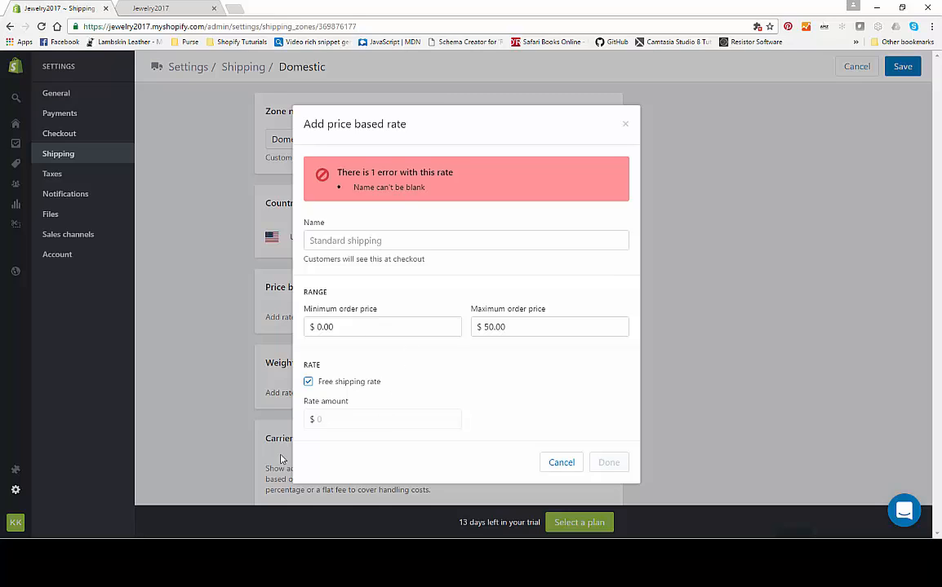
pyautogui.click(308, 381)
pyautogui.click(329, 419)
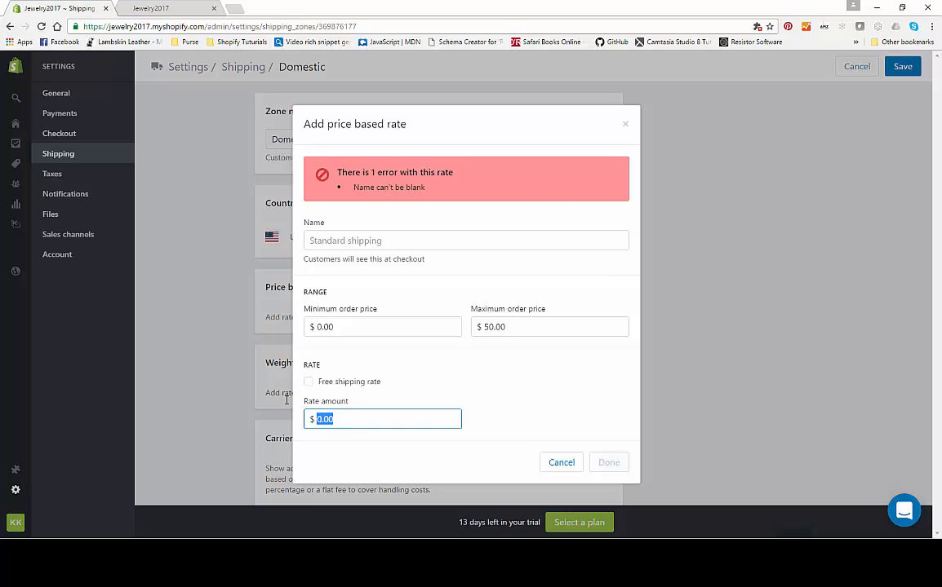
pyautogui.write('5')
pyautogui.press('BackSpace')
pyautogui.write('4.99')
# - Set the new price based rate's maximum order price to $49.99, name it Standard, and add it to the zone
pyautogui.click(517, 328)
pyautogui.moveTo(516, 327); pyautogui.dragTo(403, 303)
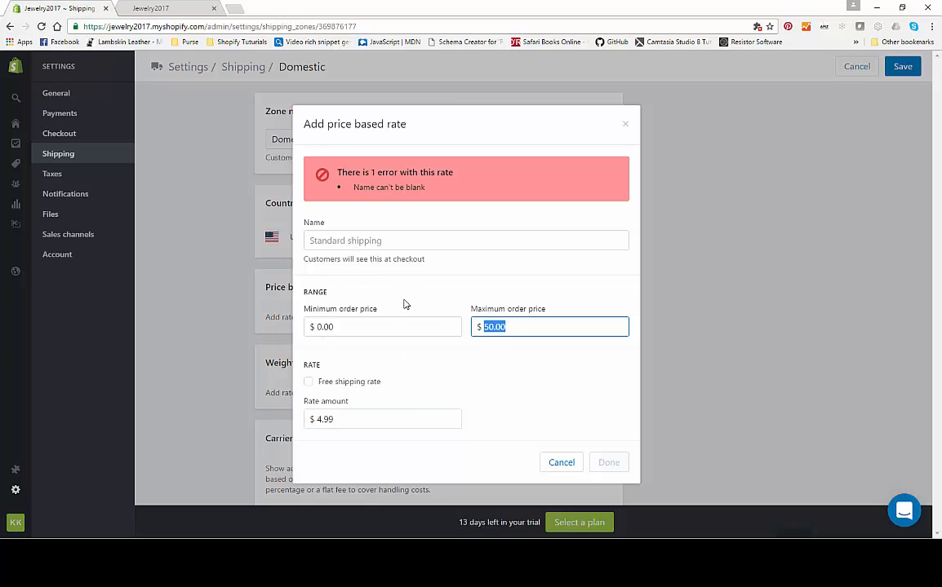
pyautogui.write('49.99')
pyautogui.click(382, 240)
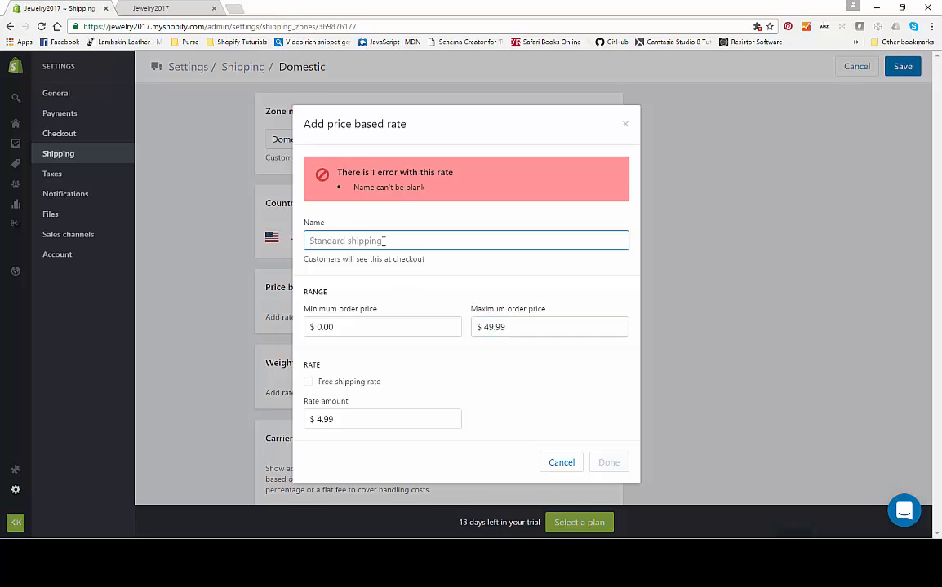
pyautogui.write('Sta')
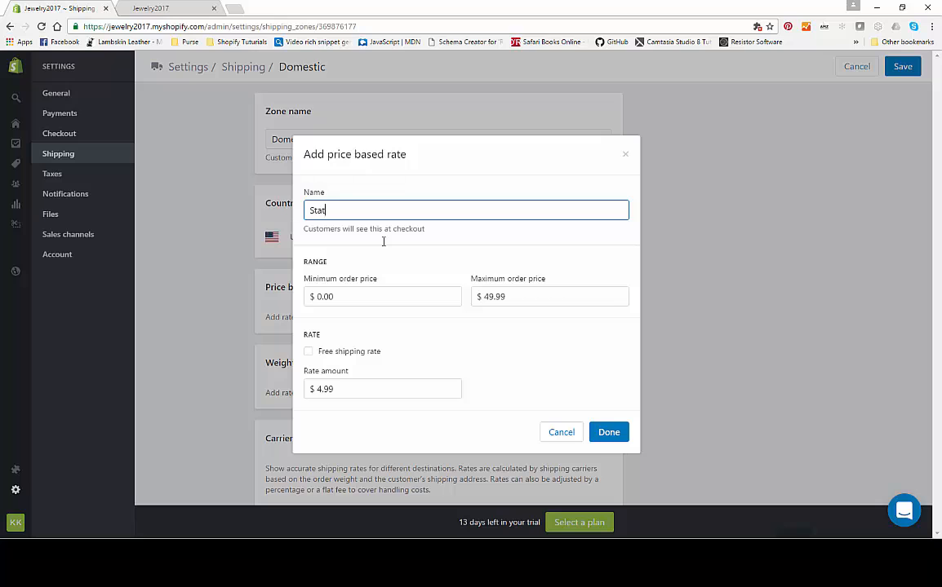
pyautogui.write('ndard')
pyautogui.click(605, 434)
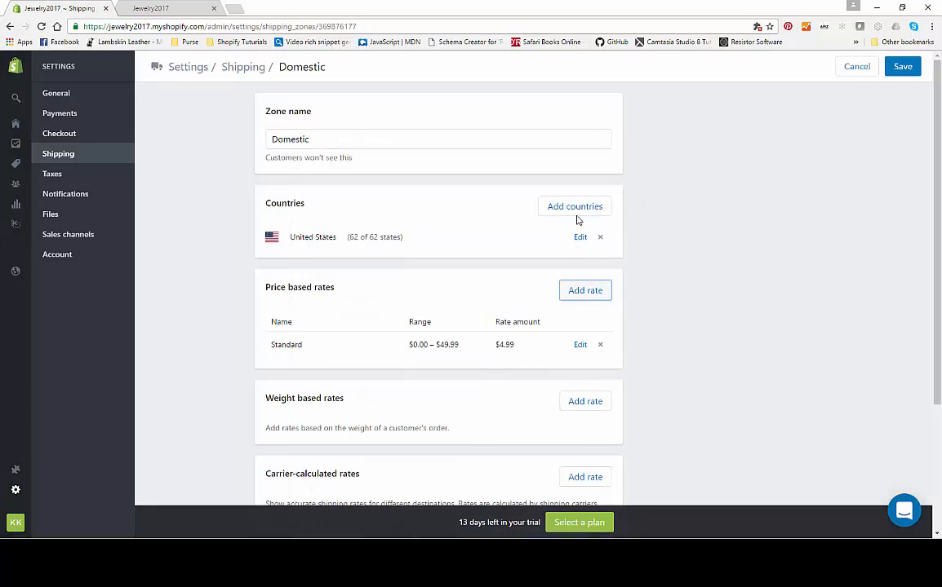
# - Add a free price based rate named "Free Shippping" with a $50 minimum order price, and save the Domestic zone
pyautogui.click(582, 294)
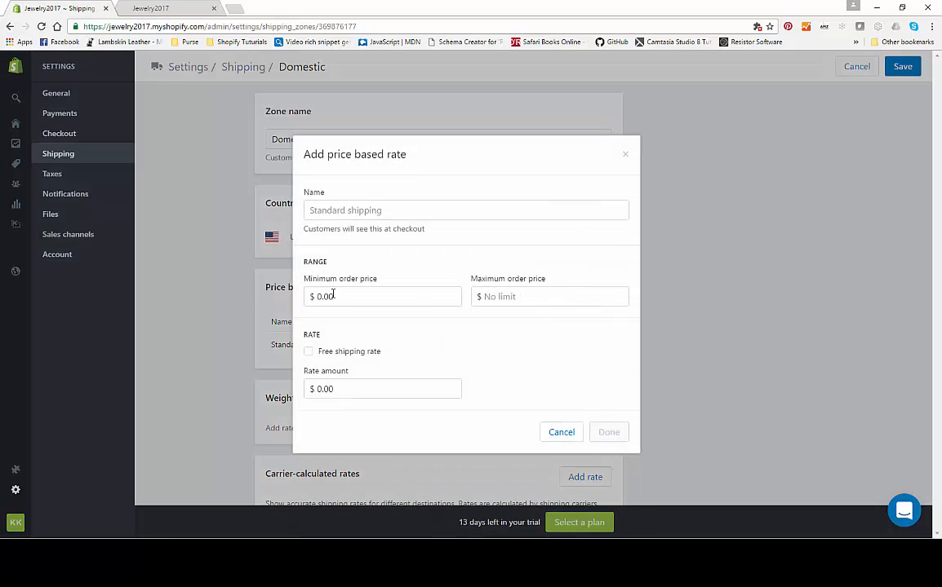
pyautogui.moveTo(336, 296); pyautogui.dragTo(284, 283)
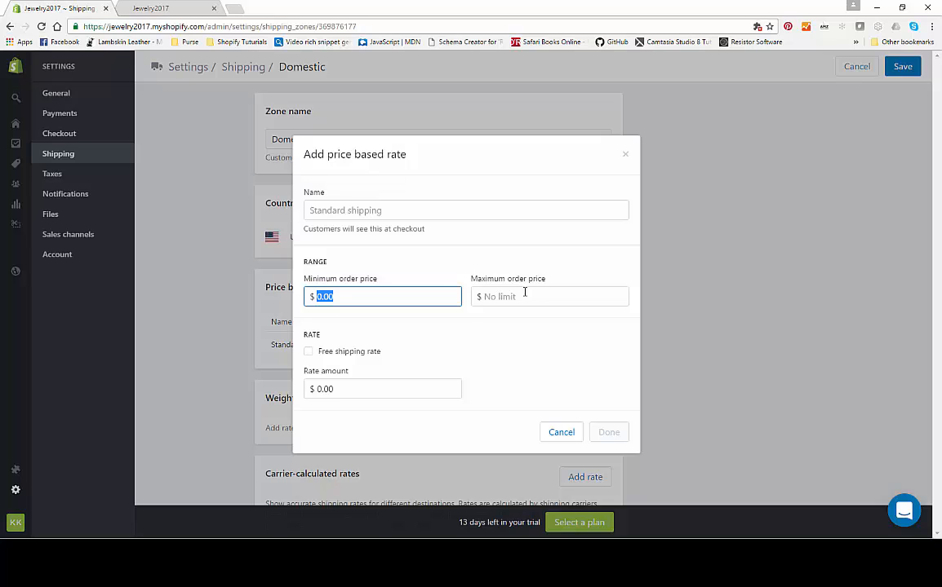
pyautogui.write('50')
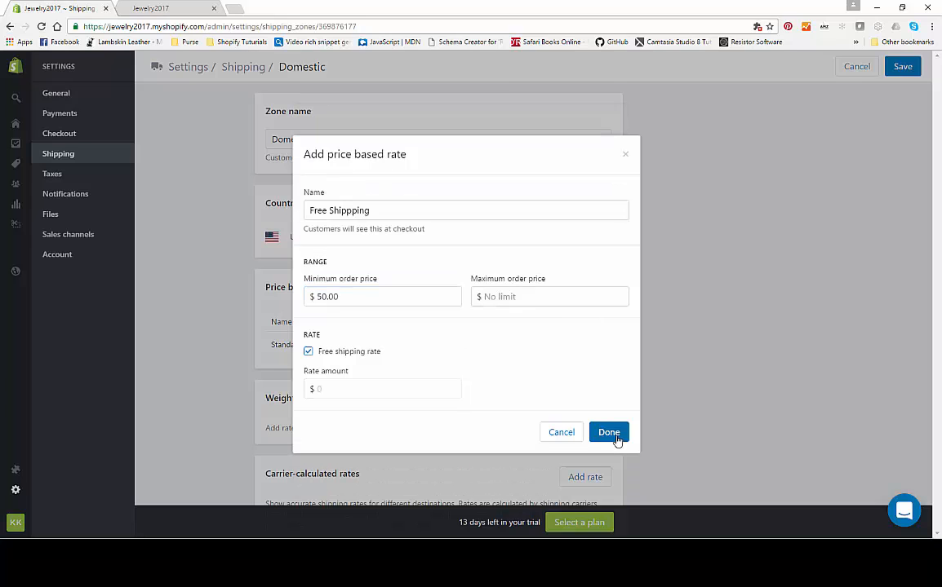
pyautogui.click(613, 436)
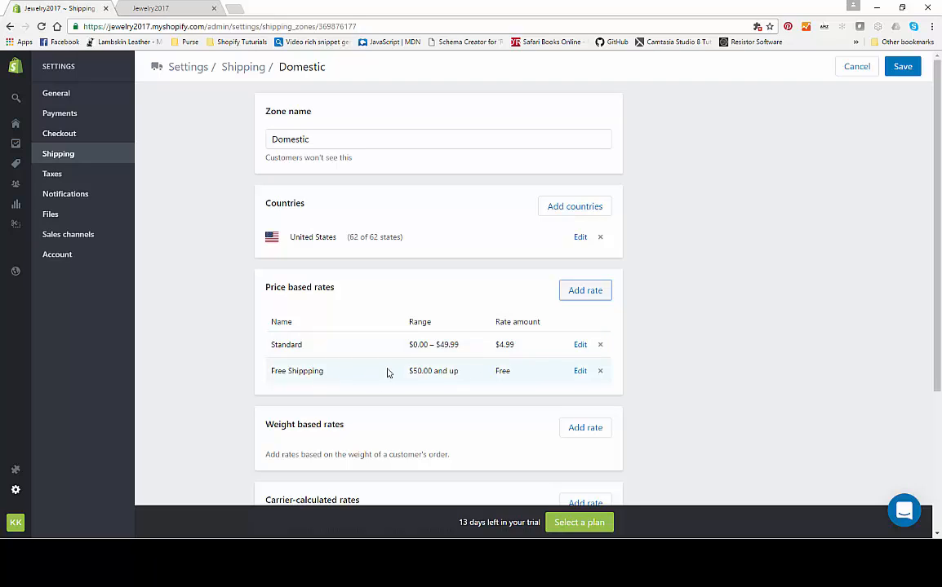
pyautogui.click(896, 70)
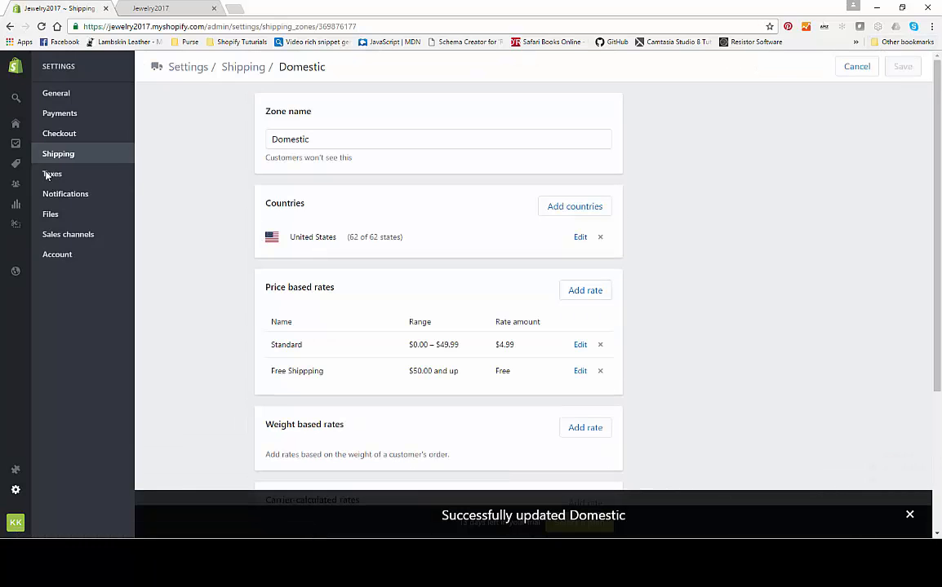
# - Review the store's tax settings and open the United States tax rates
pyautogui.click(52, 176)
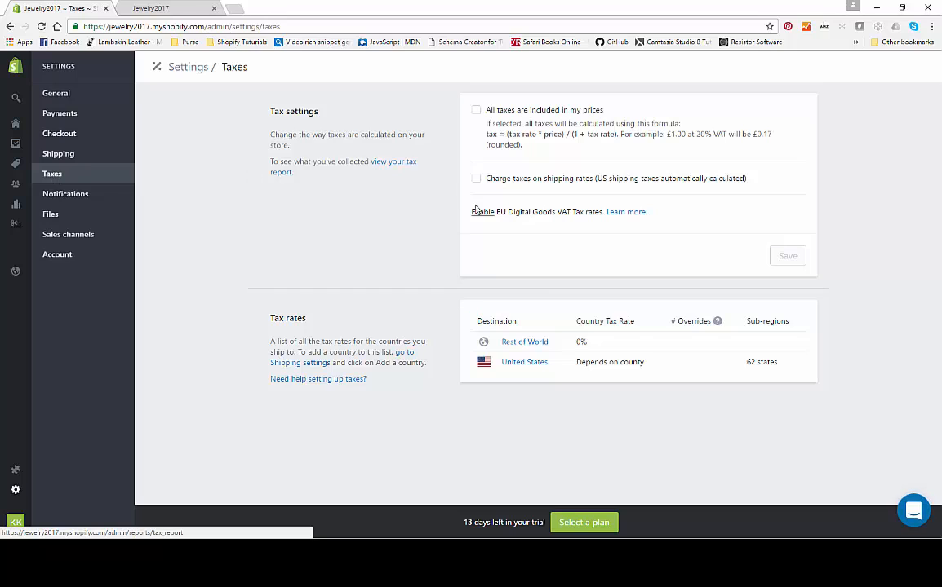
pyautogui.click(523, 362)
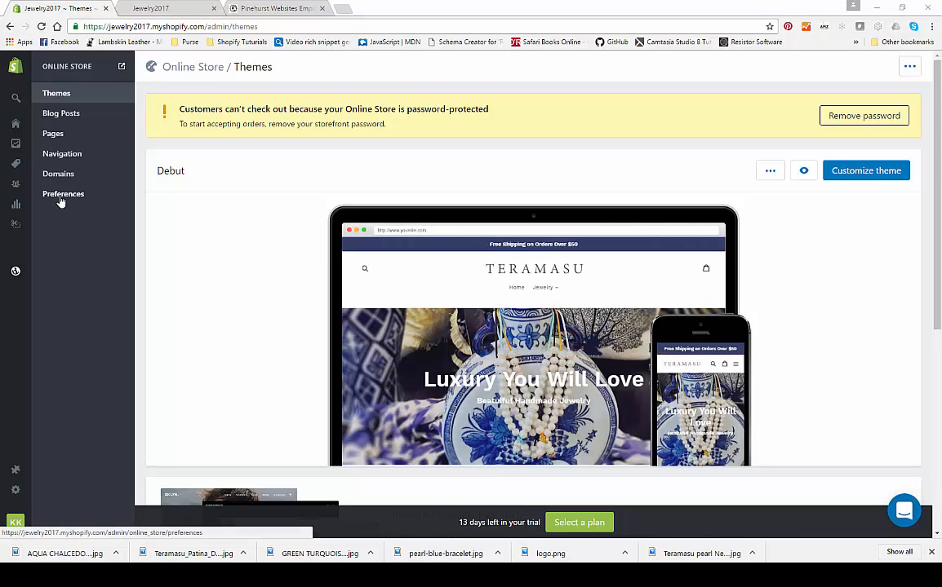
# - Review the online store preferences from the homepage title through the storefront password, and open the domain settings
pyautogui.click(60, 197)
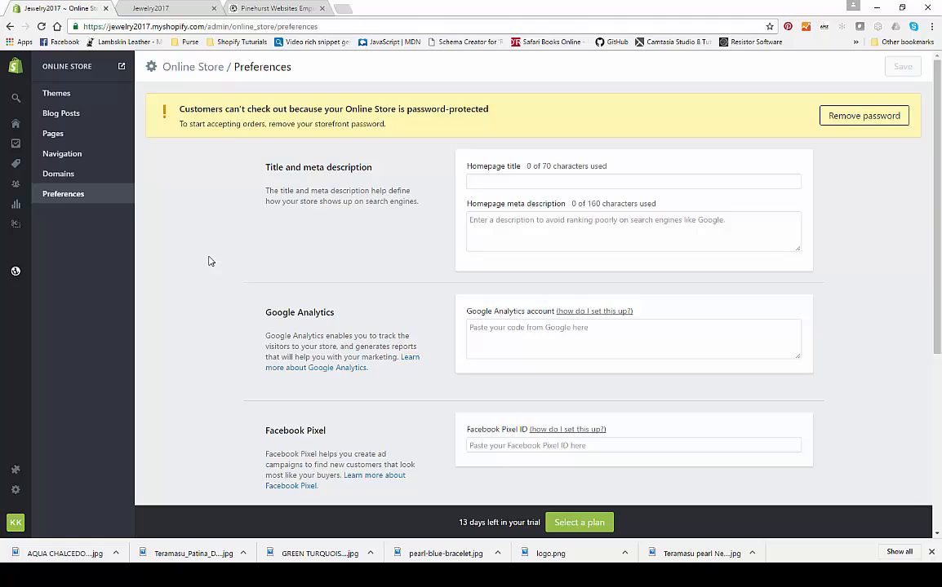
pyautogui.scroll(-5, 209, 261)
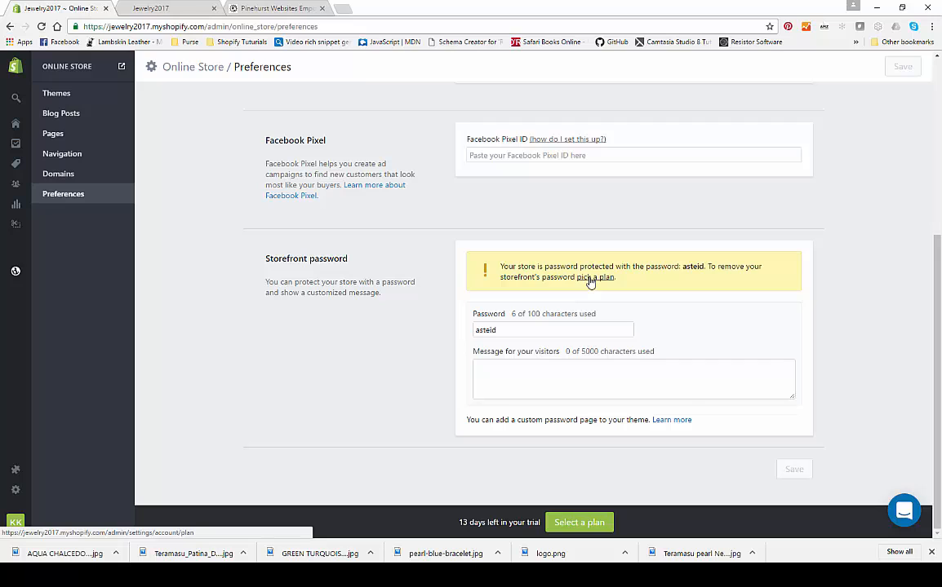
pyautogui.scroll(4, 351, 335)
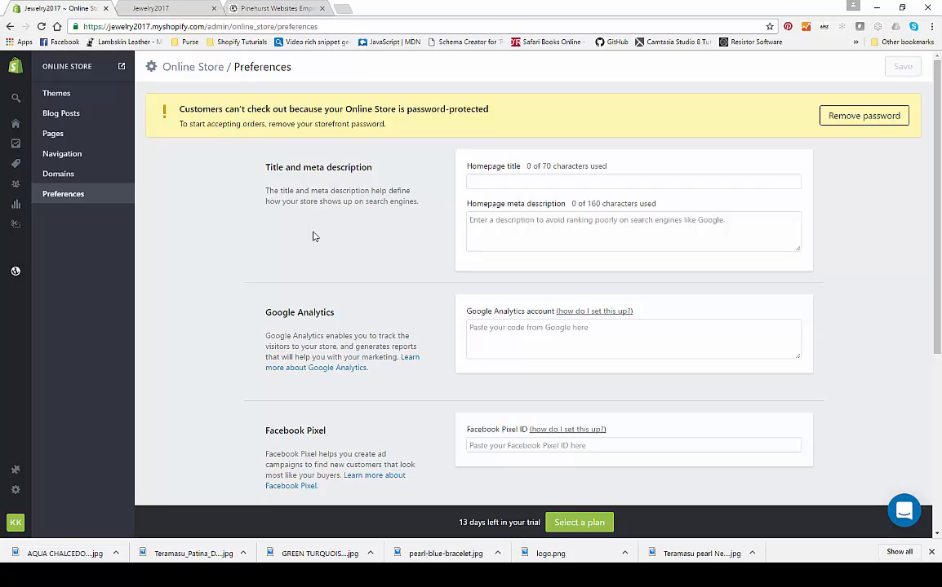
pyautogui.click(57, 176)
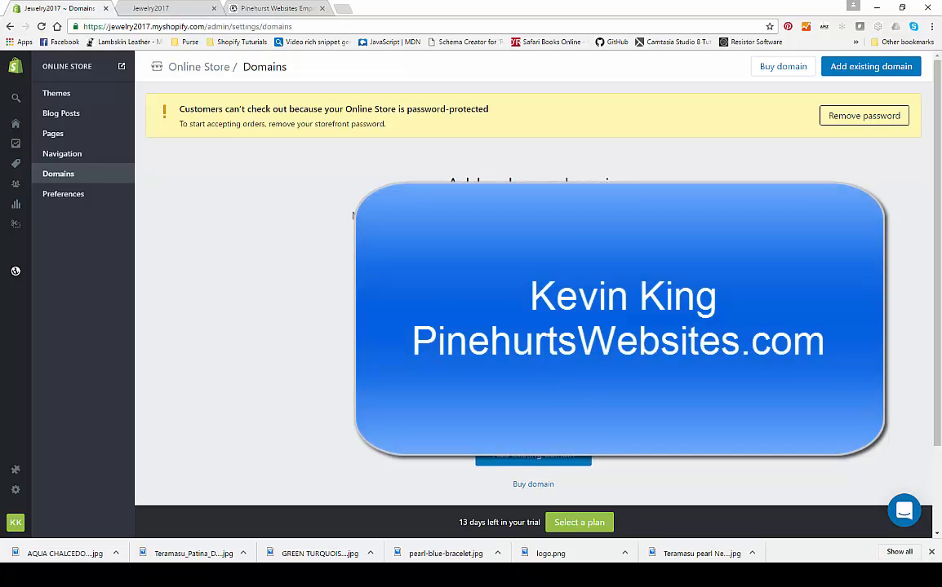
# - Switch to the Pinehurst Websites site, look through its Helpful Links page and tutorial categories, and return to its home page
pyautogui.click(259, 10)
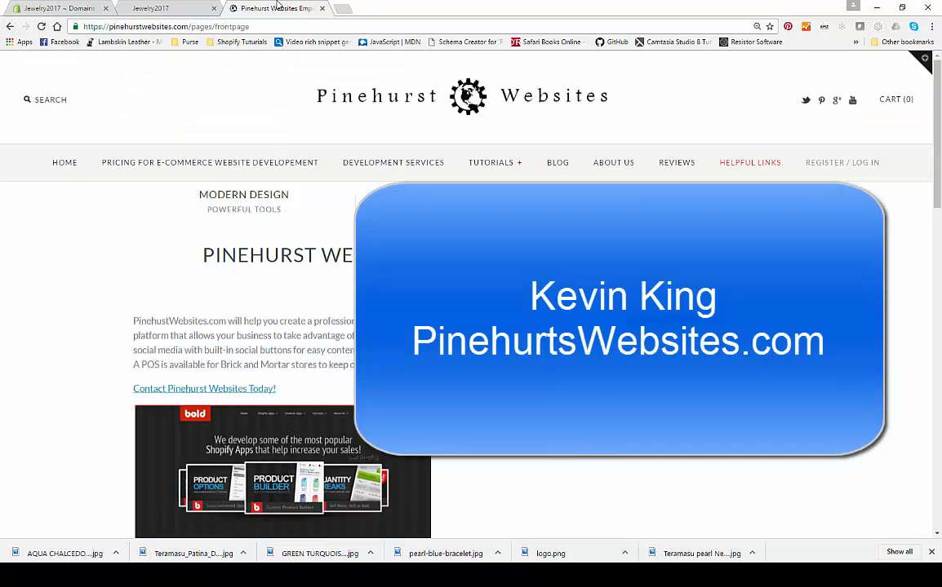
pyautogui.click(453, 94)
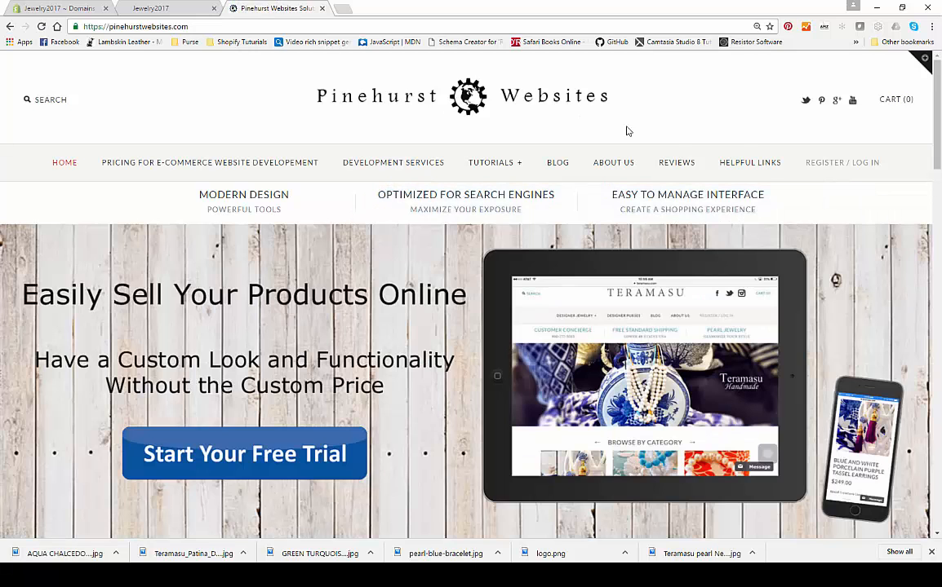
pyautogui.click(752, 164)
pyautogui.scroll(-5, 595, 408)
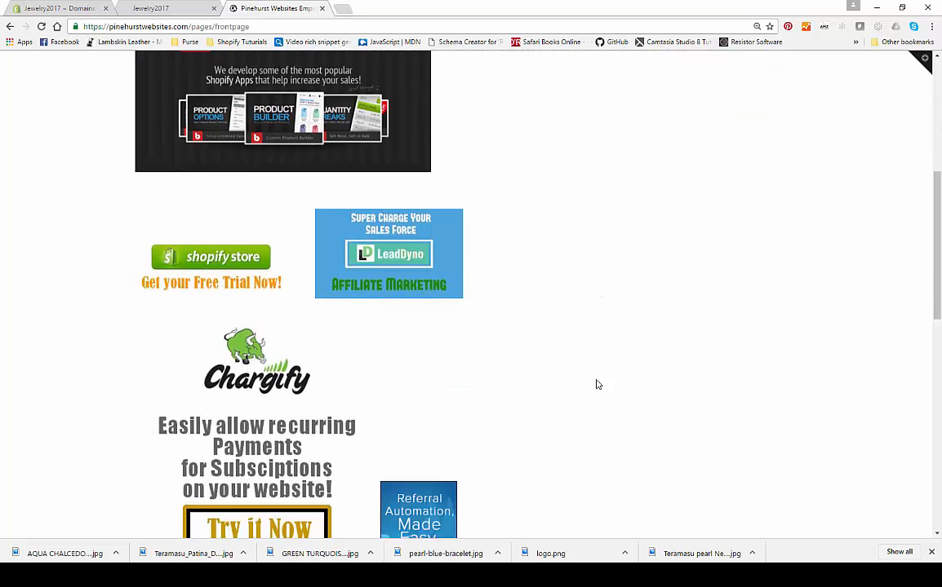
pyautogui.scroll(-3, 629, 434)
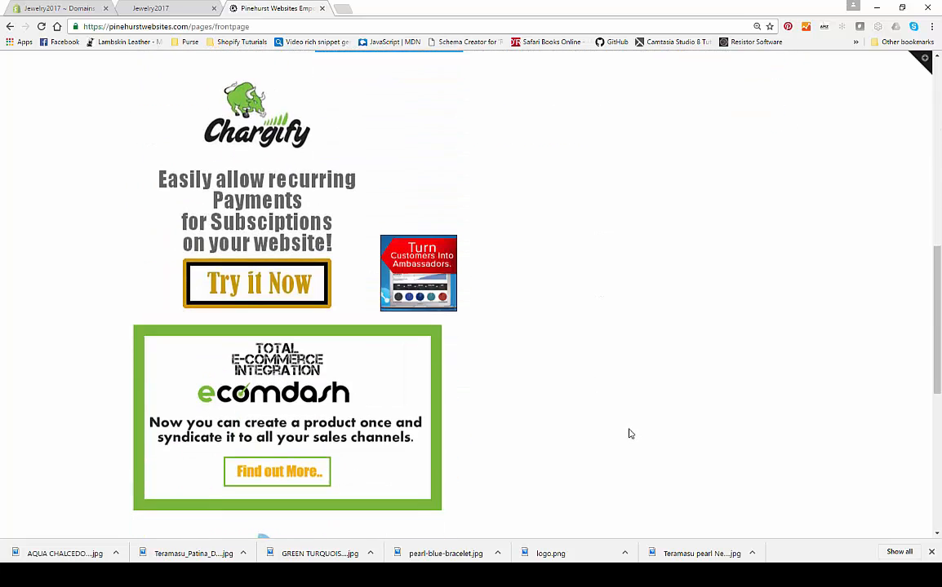
pyautogui.scroll(8, 629, 434)
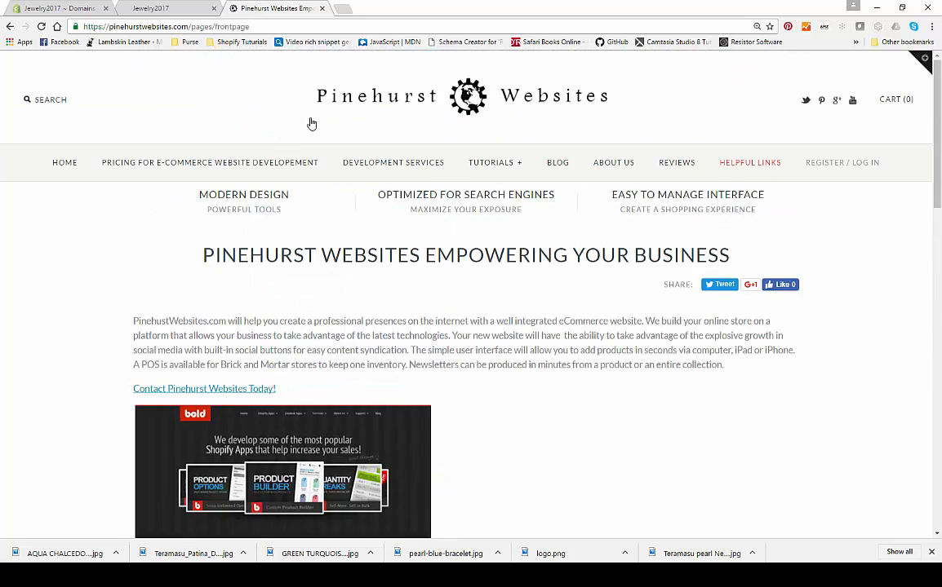
pyautogui.click(490, 164)
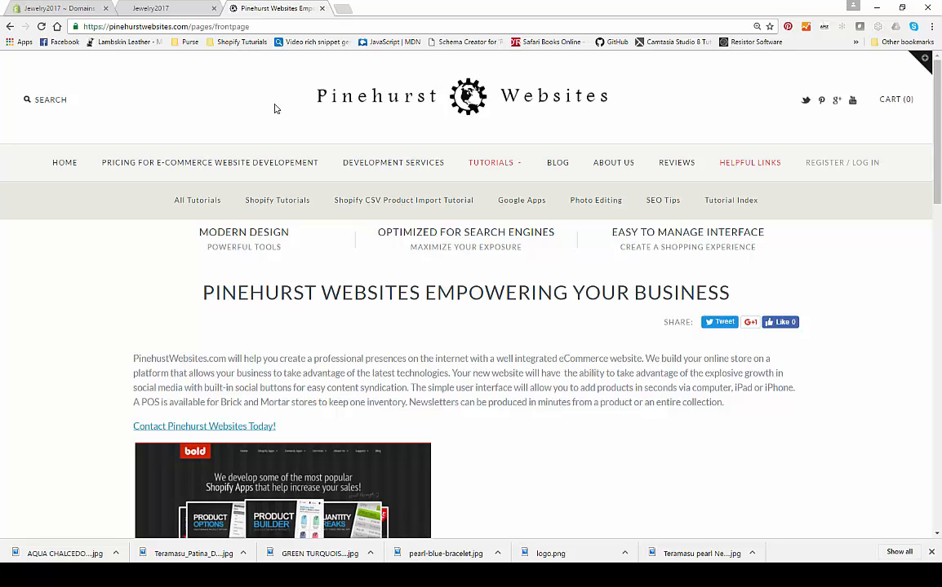
pyautogui.click(347, 97)
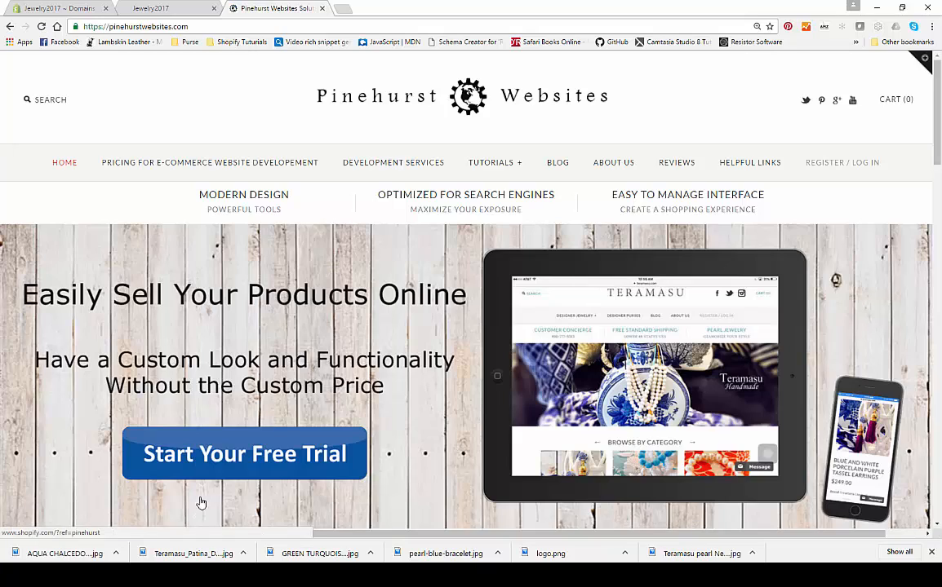